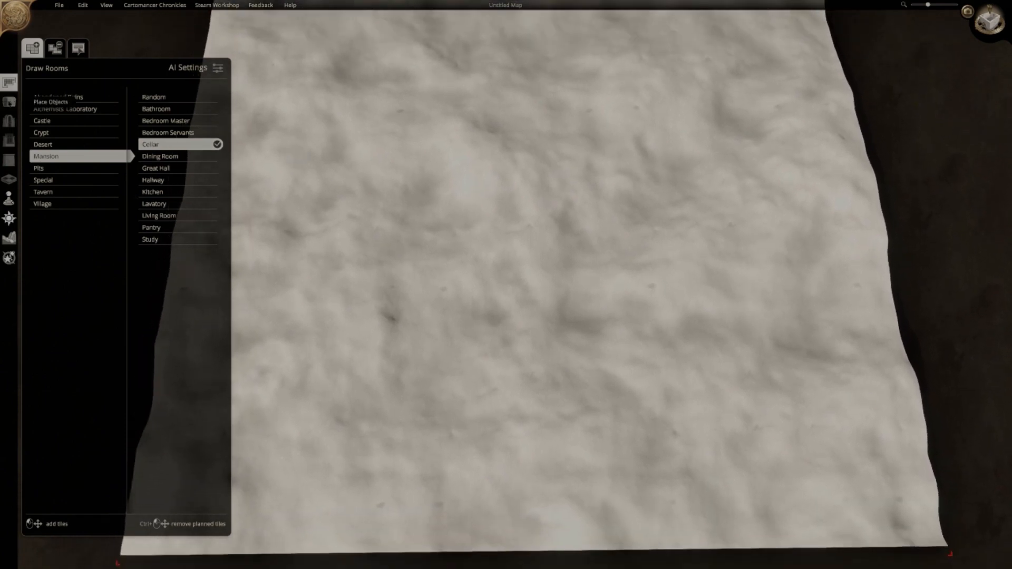
Place a spiked wooden palisade from the favourite objects near the far edge of the map and rotate it
left_click(9, 102)
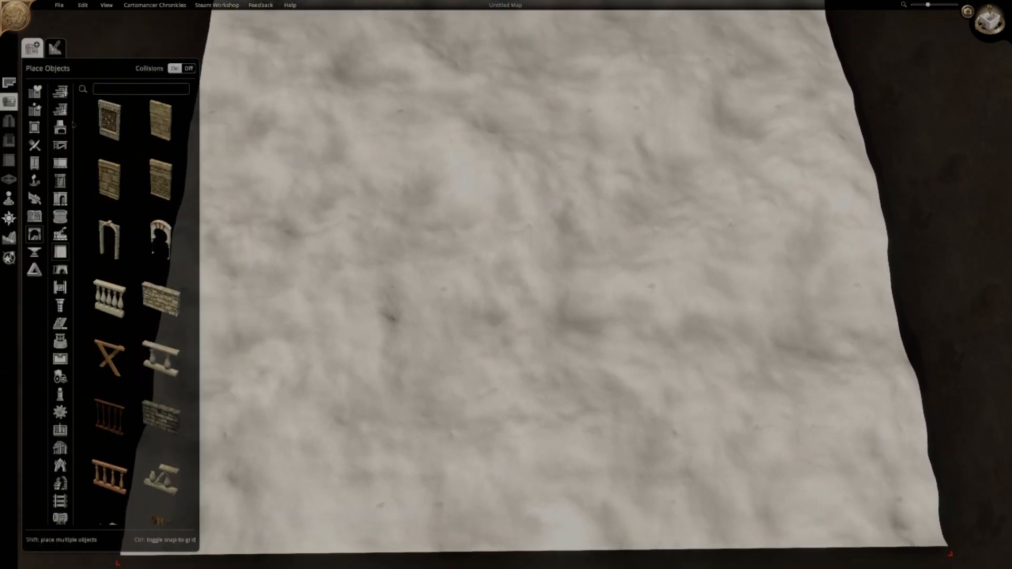
left_click(34, 92)
scroll(151, 396, "down", 3)
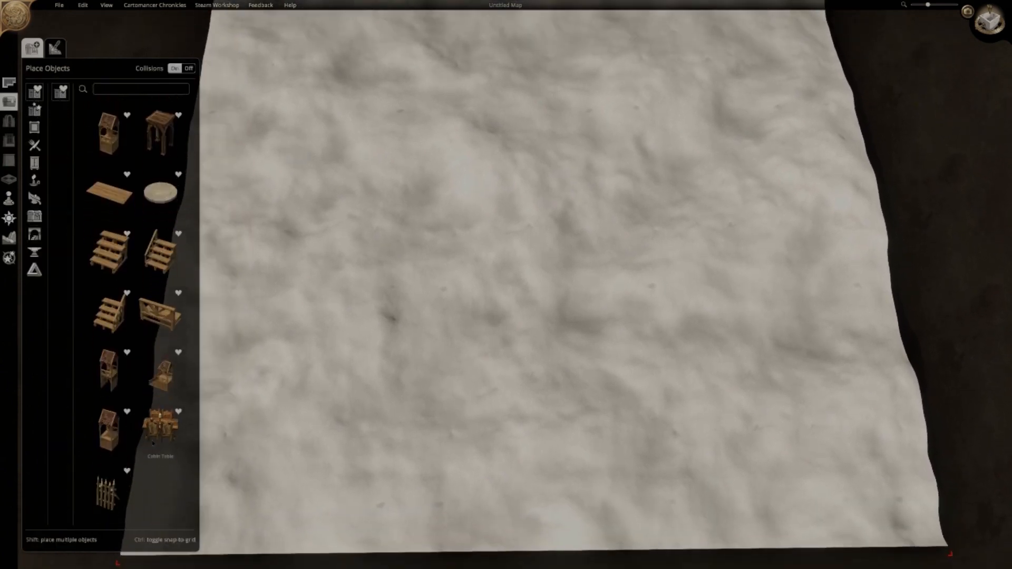
left_click(107, 486)
middle_click_drag(605, 224, 638, 200)
left_click_drag(655, 167, 739, 199)
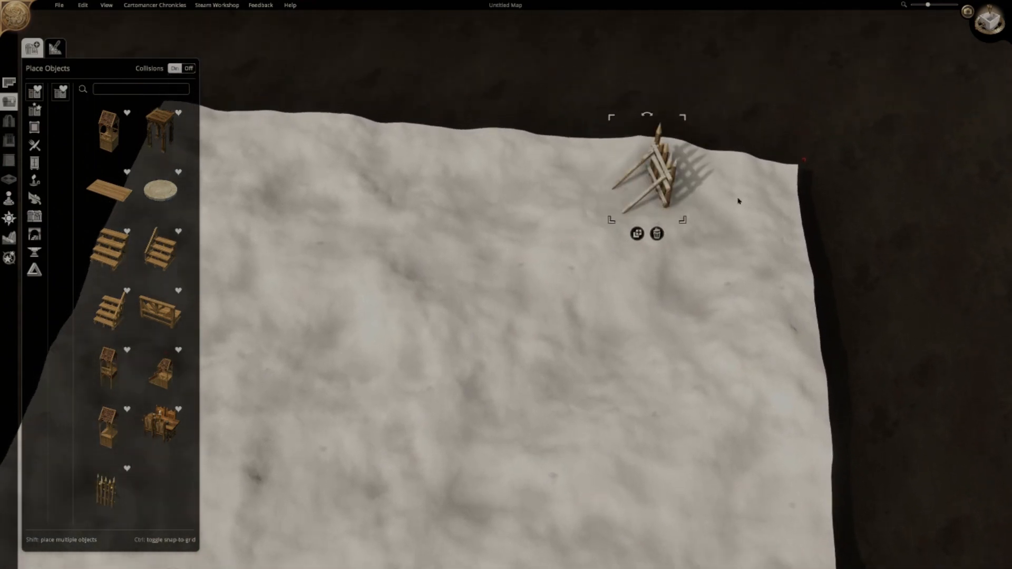
Turn collisions off and reposition the palisade diagonally against the map's far edge
middle_click_drag(738, 198, 706, 143)
left_click_drag(592, 266, 533, 237)
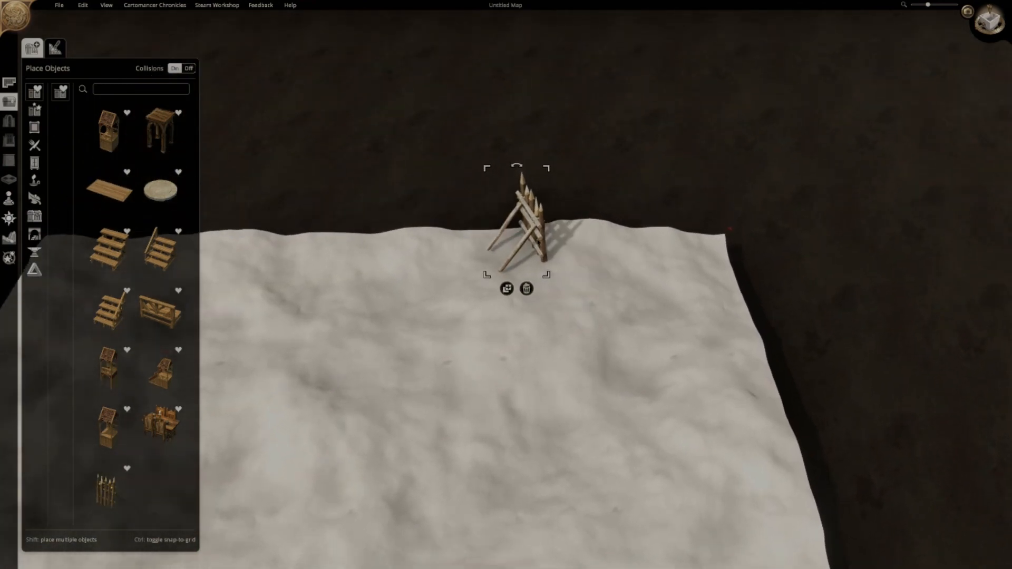
middle_click_drag(534, 237, 542, 279)
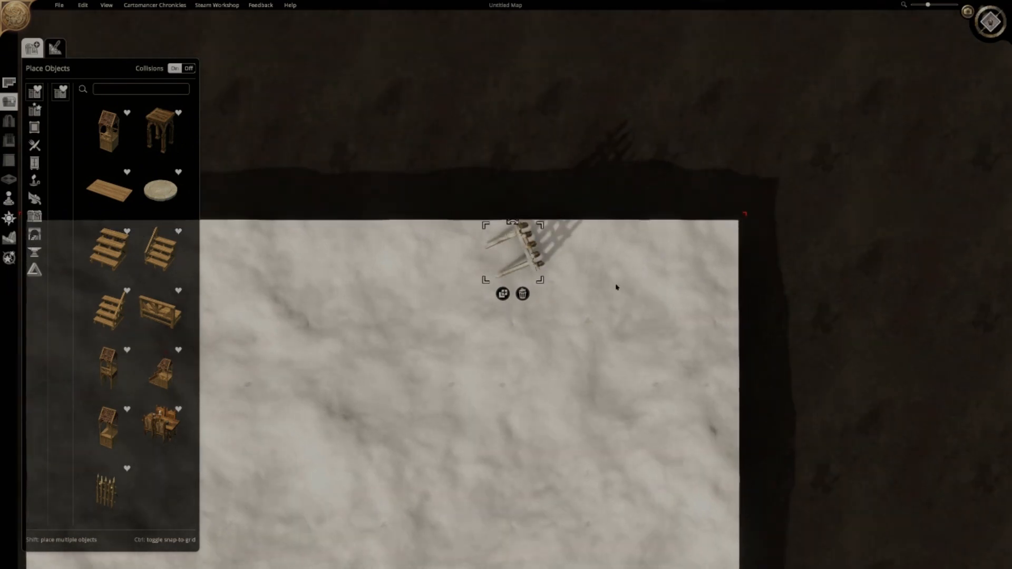
key("s")
left_click(503, 272)
left_click_drag(532, 230, 539, 237)
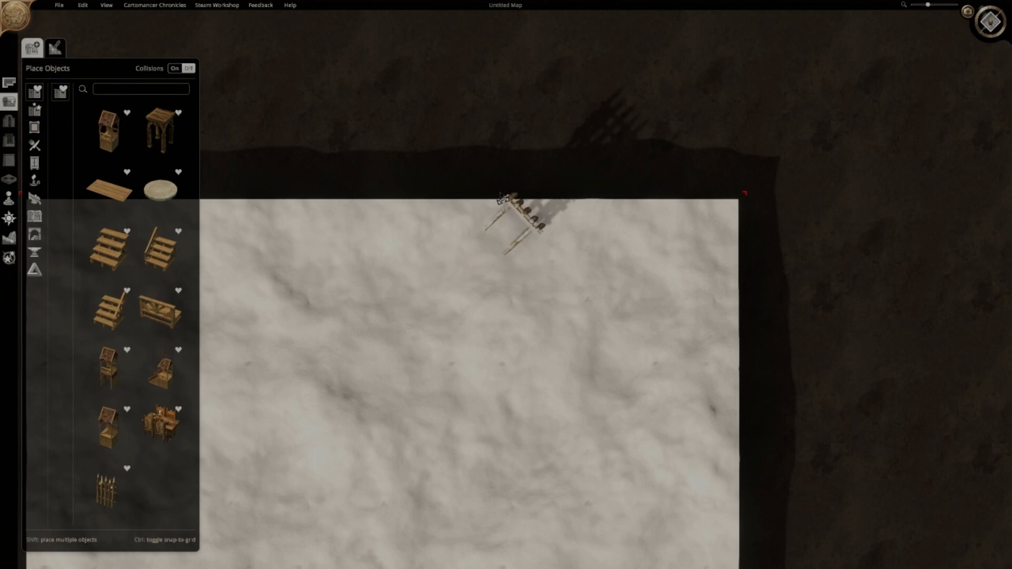
left_click_drag(533, 221, 508, 225)
Extend the palisade with further overlapping segments, turning each slightly to form a curved wall
right_click_drag(631, 402, 781, 282)
left_click(626, 143)
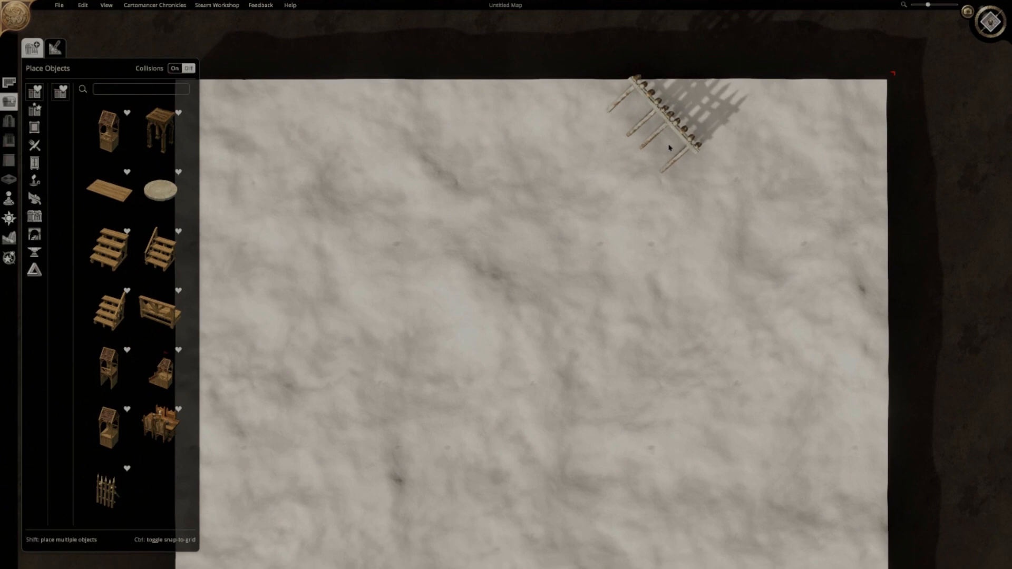
left_click(660, 180)
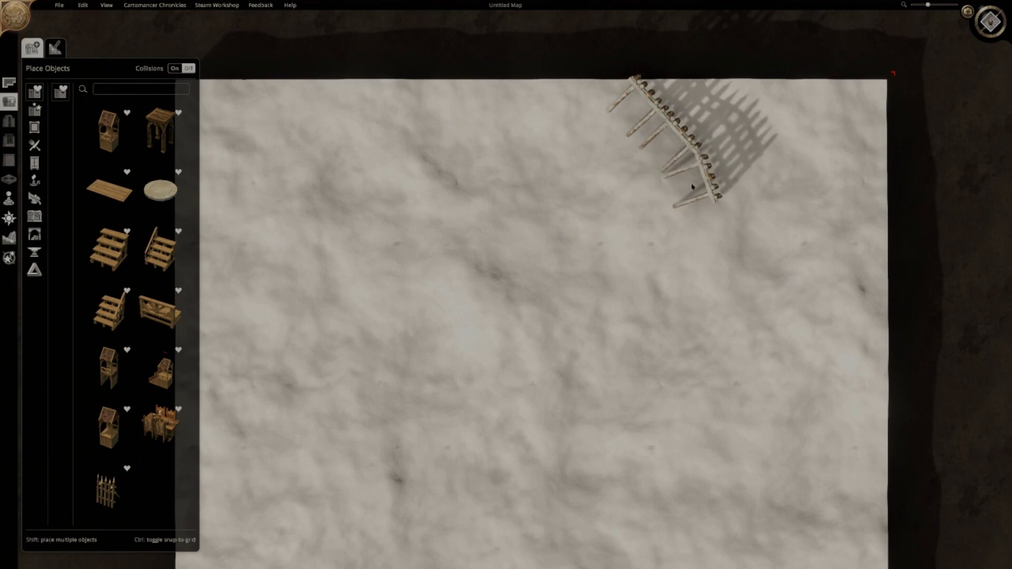
left_click(691, 184, "shift")
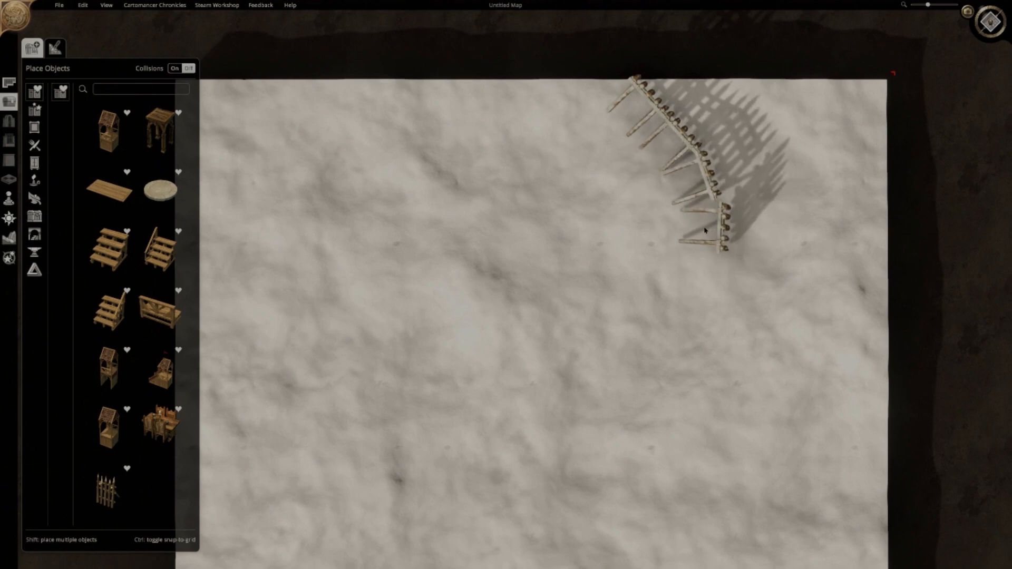
left_click(708, 232, "shift")
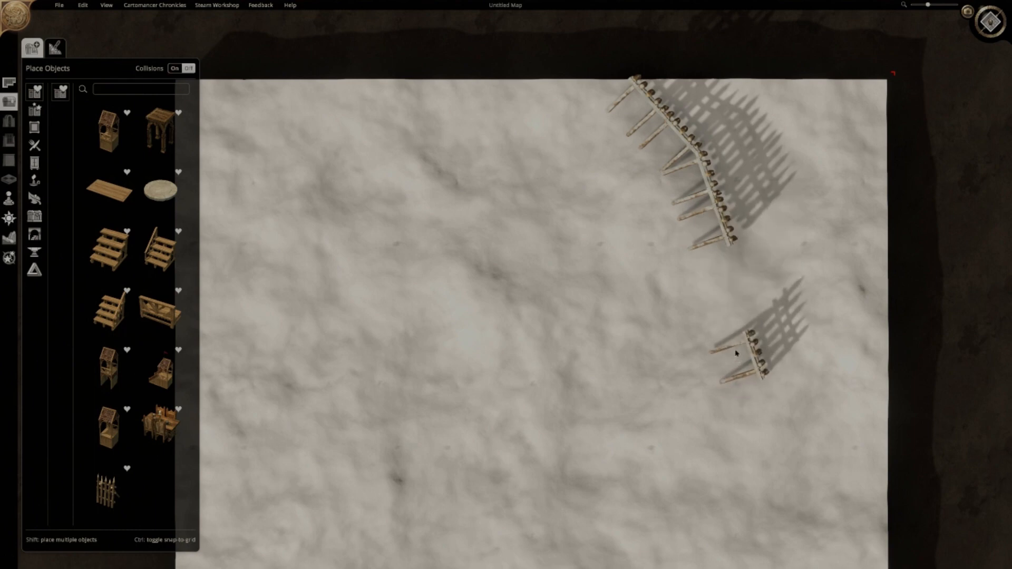
right_click_drag(735, 351, 643, 200)
left_click(647, 188, "shift")
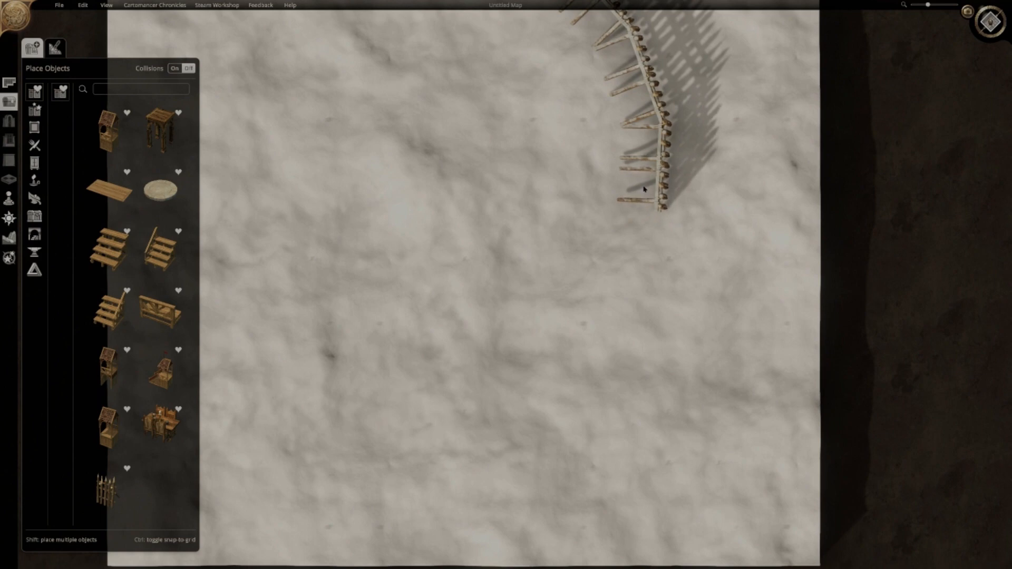
left_click(643, 189, "shift")
Place a roofed wooden stand with stairs at the end of the palisade and enlarge it
right_click_drag(644, 240, 671, 220)
scroll(644, 274, "down", 3)
scroll(641, 264, "up", 2)
scroll(642, 263, "up", 2)
left_click(108, 151)
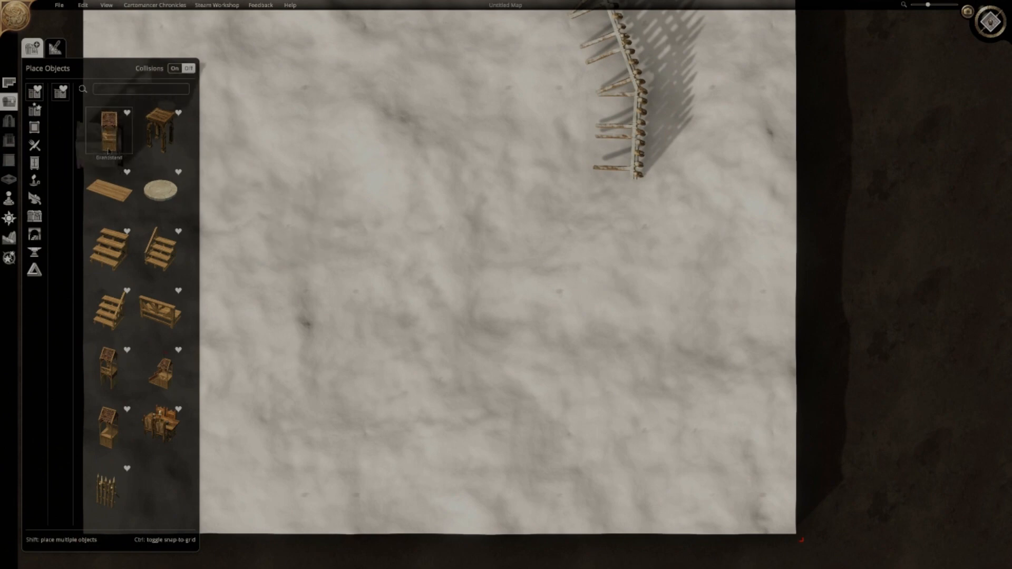
left_click(160, 368)
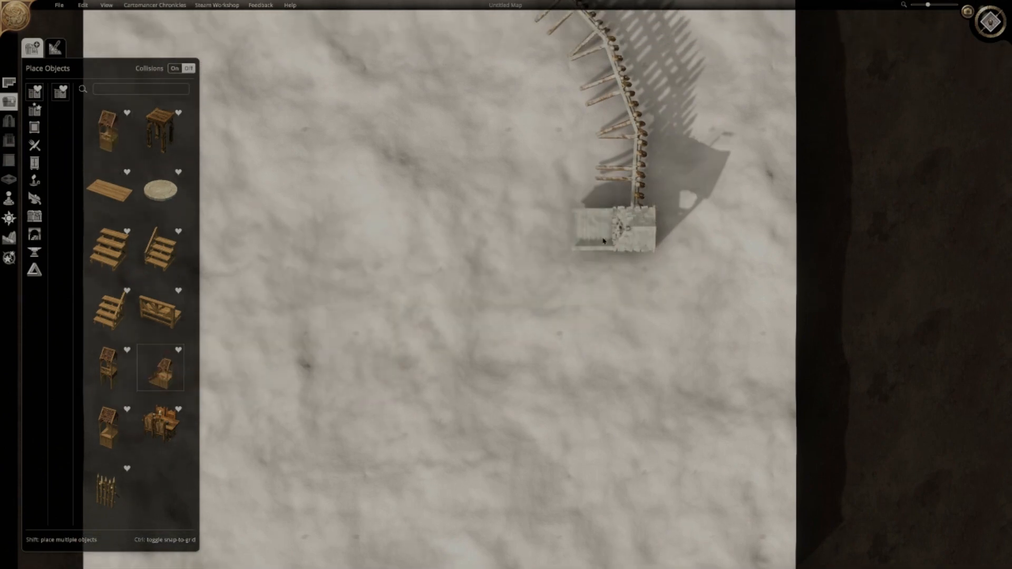
left_click_drag(649, 268, 664, 285)
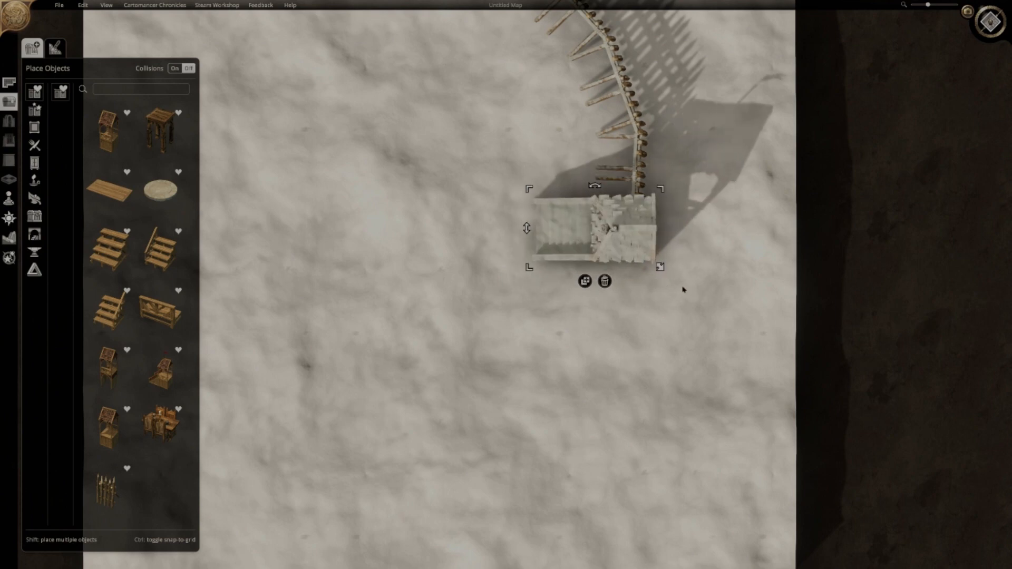
left_click(712, 321)
Shift the roofed stand slightly away from the palisade so the wall ends at its side
key("w")
left_click(989, 21)
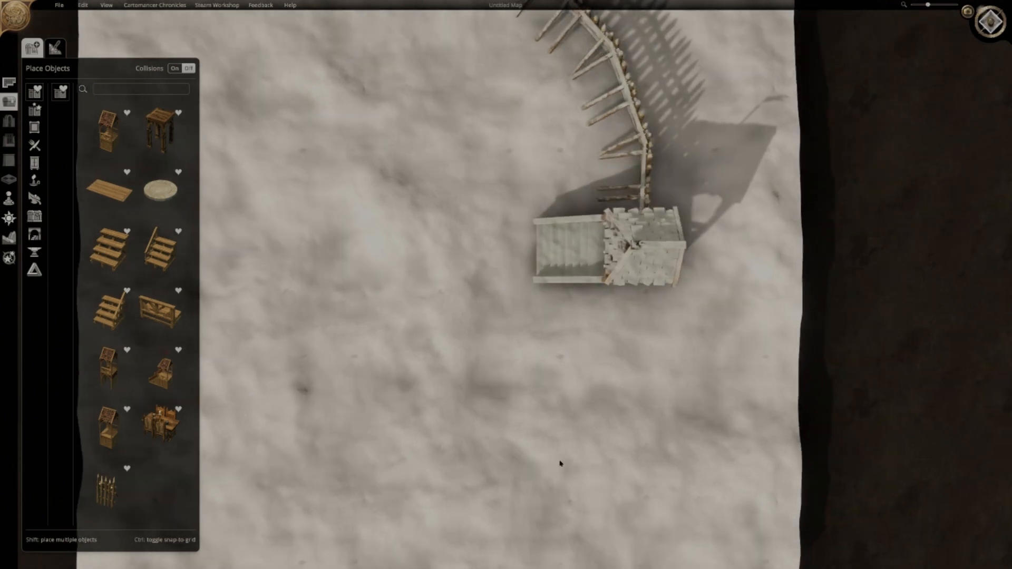
middle_click_drag(560, 462, 526, 322)
left_click_drag(554, 365, 545, 353)
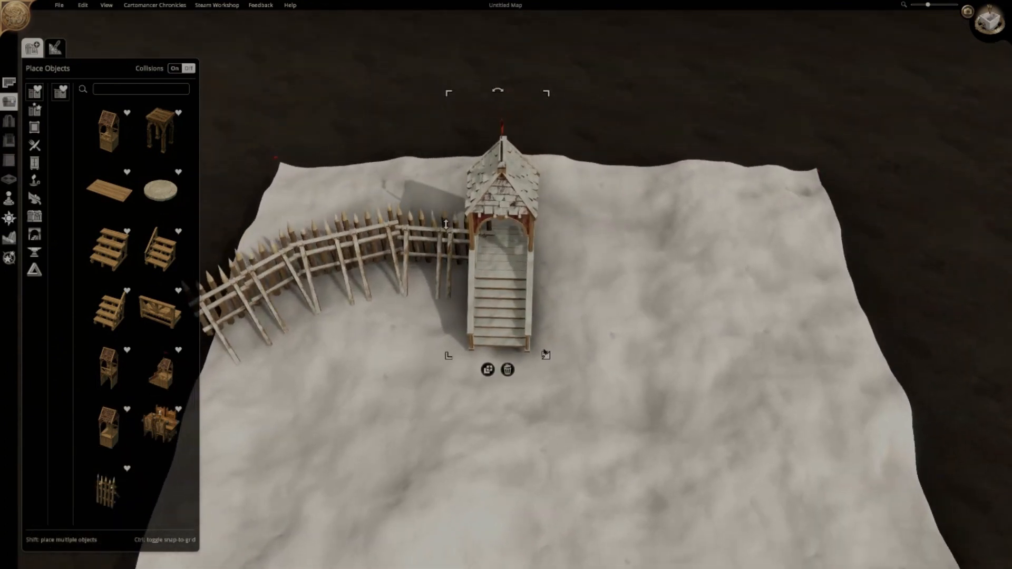
left_click_drag(510, 311, 530, 312)
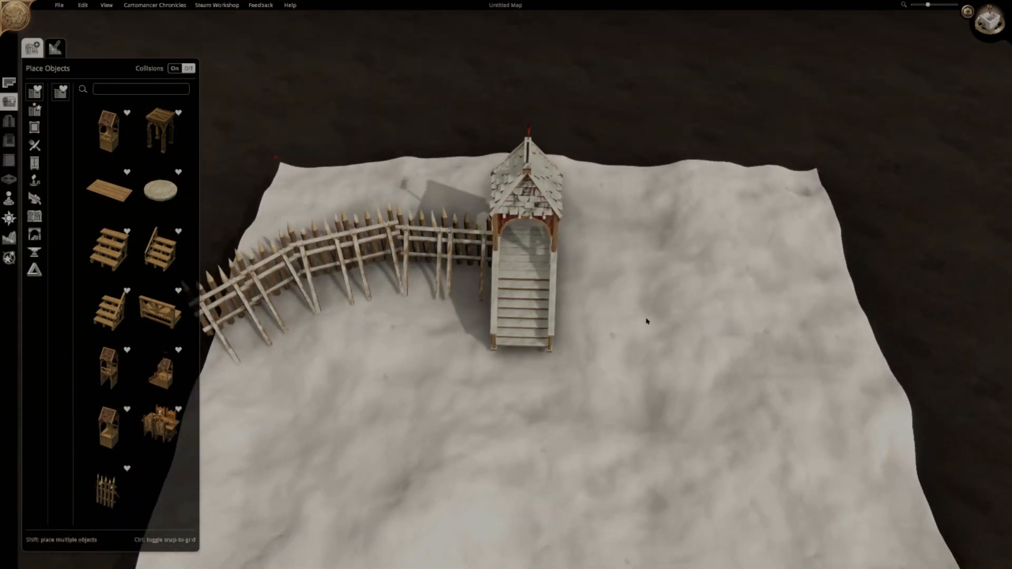
Duplicate the roofed stand and place the copy beside the first, leaving a gate-wide gap
middle_click_drag(647, 321, 428, 289)
left_click(429, 288)
left_click(394, 359)
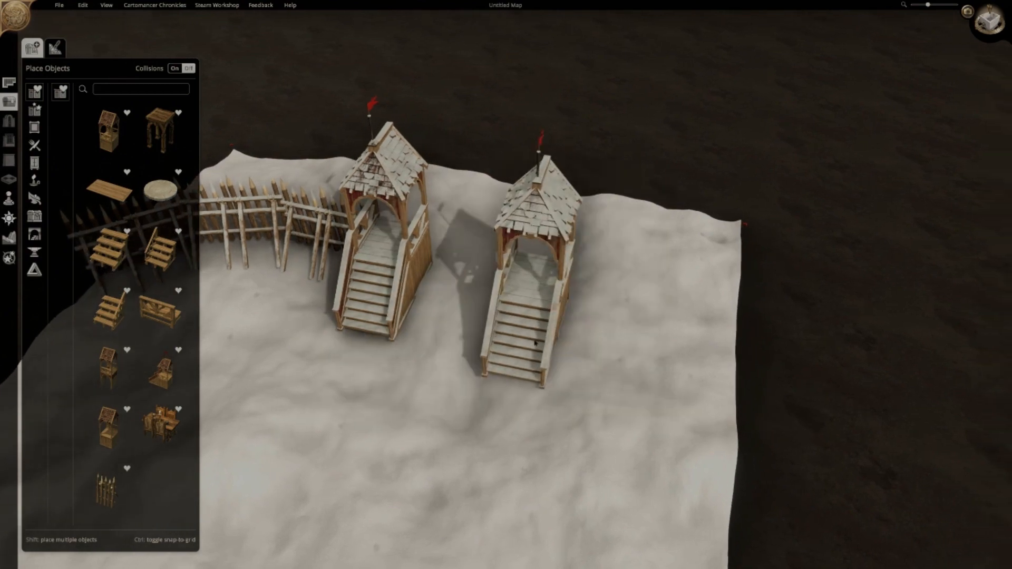
middle_click_drag(557, 337, 611, 441)
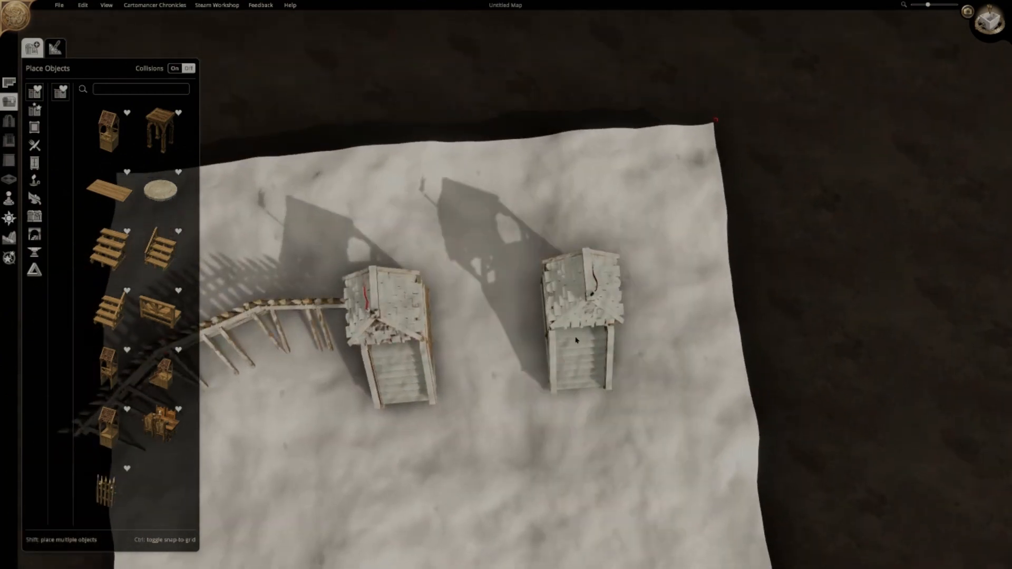
middle_click_drag(711, 364, 696, 269)
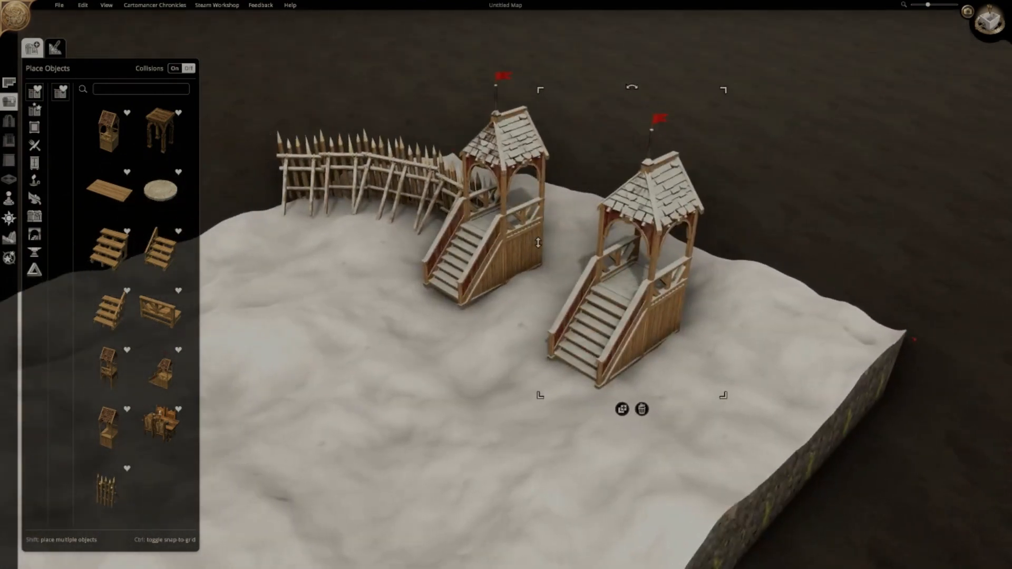
Copy palisade segments onto the outer side of the second stand, curving them out to the map's edge
left_click(400, 247)
middle_click_drag(764, 401, 779, 486)
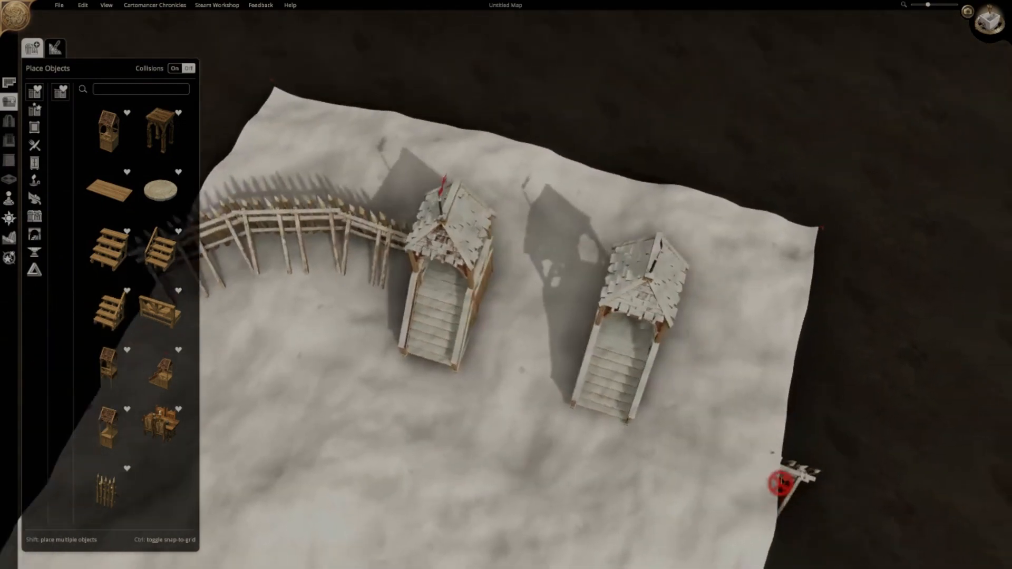
key("d")
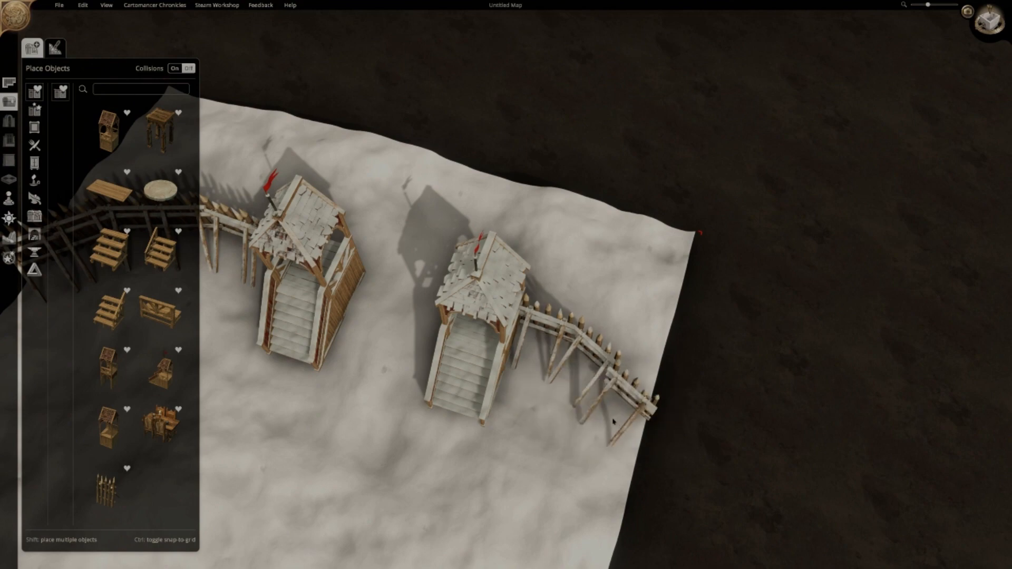
left_click(535, 467)
Fine-tune the positions of the palisade segments beside the stand, viewing the wall from its outer side
middle_click_drag(535, 468, 589, 353)
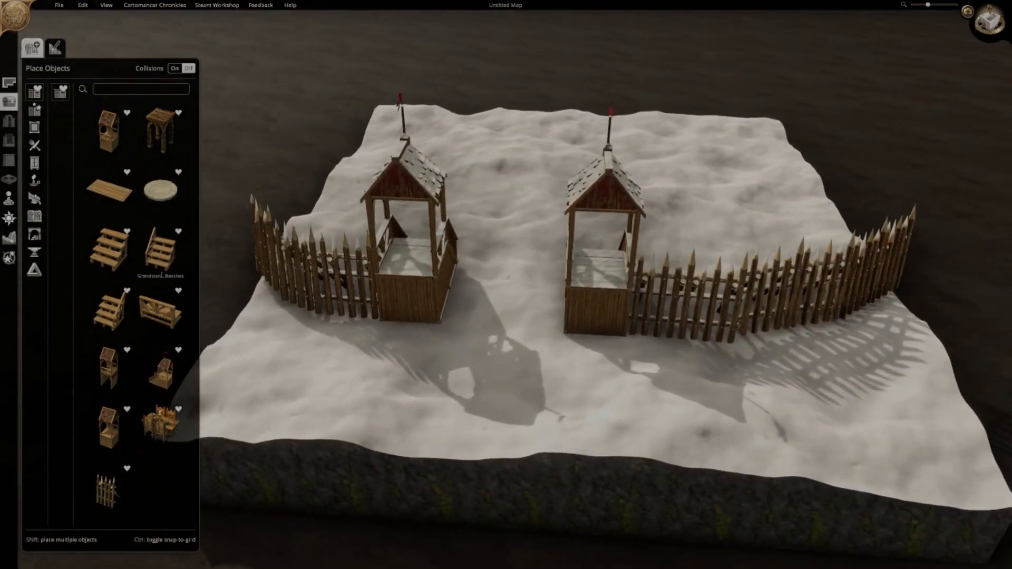
key("w")
key("d")
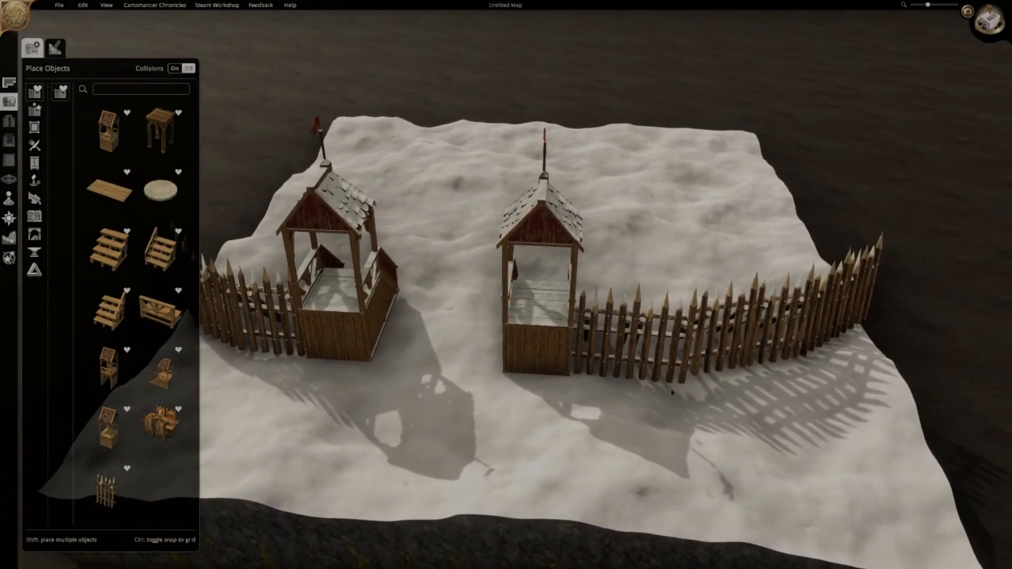
middle_click_drag(672, 392, 704, 422)
left_click(556, 395)
left_click_drag(556, 396, 556, 400)
left_click(625, 397)
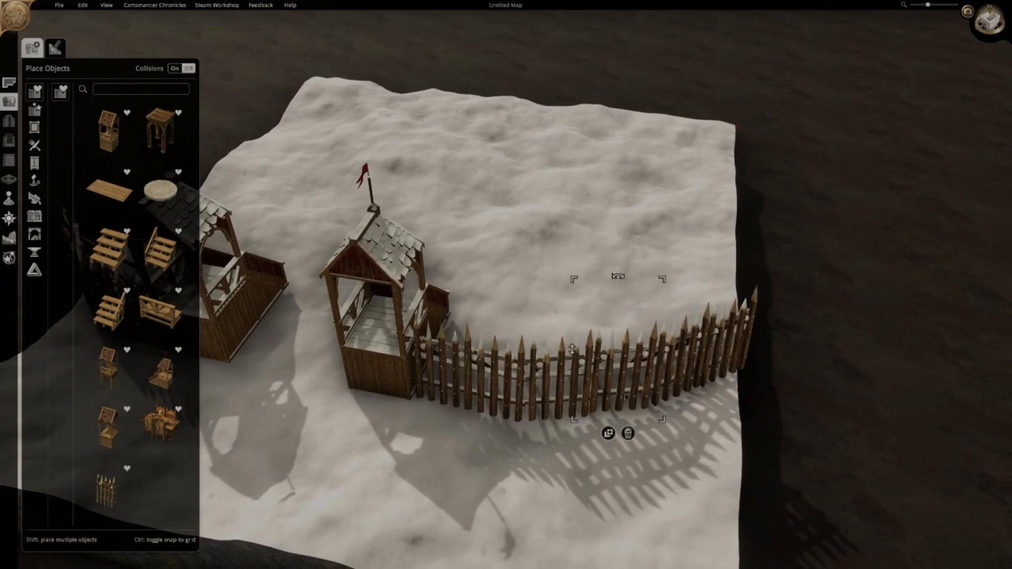
left_click_drag(625, 397, 626, 397)
left_click(626, 460)
Search the objects for "free stan" and place a free-standing horizontal-plank wall in front of the stand with the shorter visible palisade
scroll(475, 449, "down", 2)
middle_click_drag(453, 453, 517, 443)
key("a")
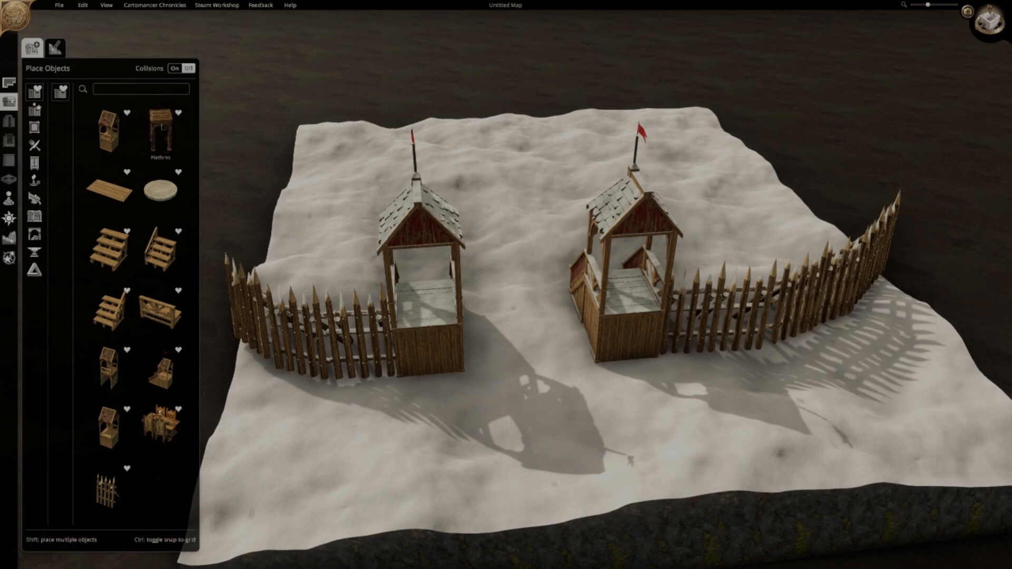
type("free stan")
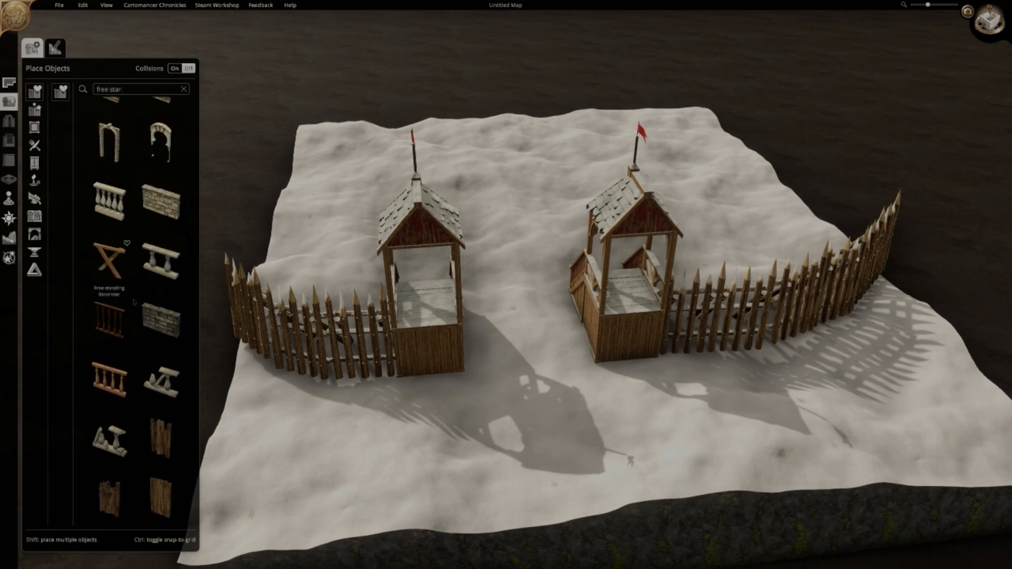
scroll(133, 302, "down", 10)
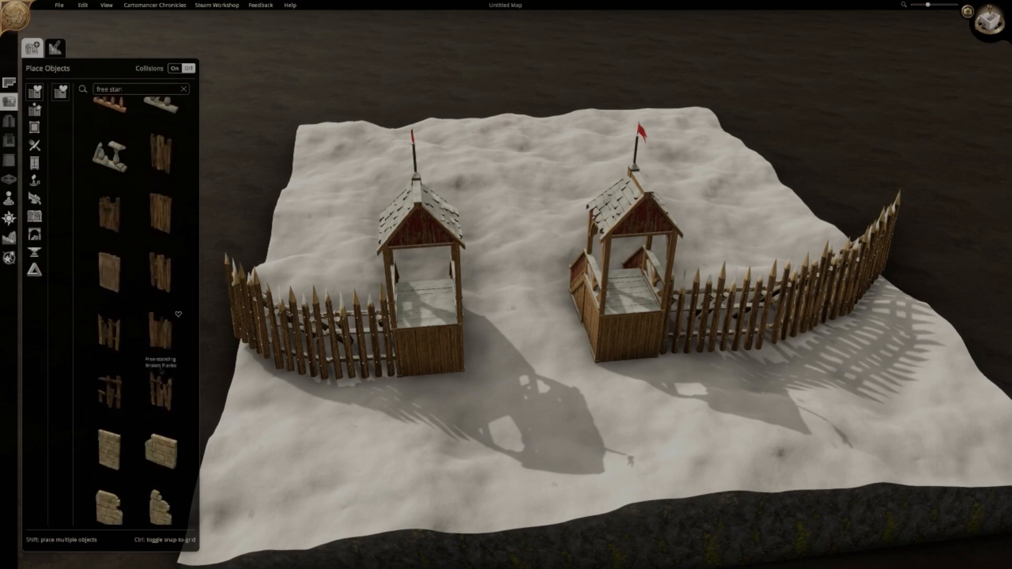
scroll(162, 369, "down", 10)
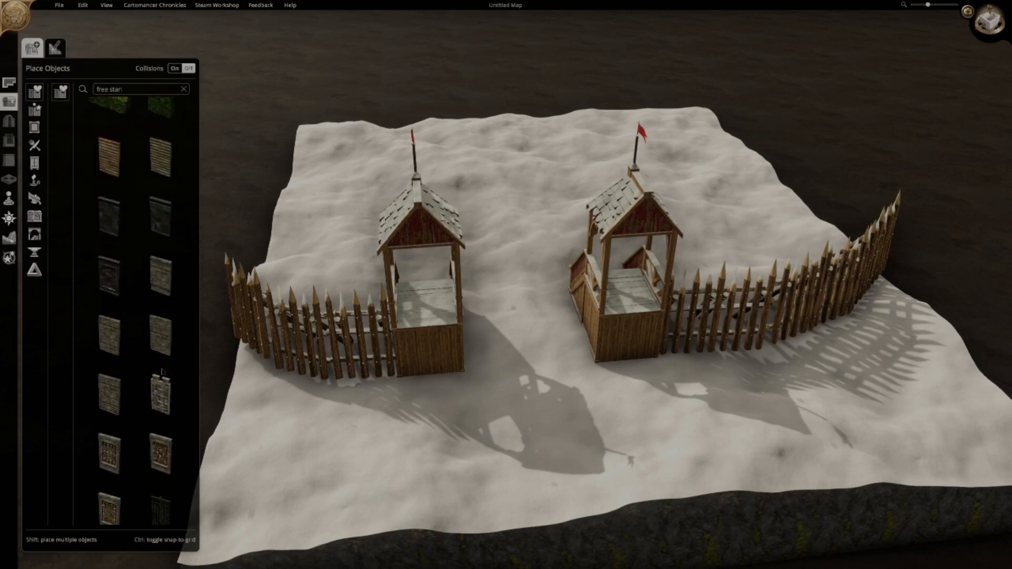
scroll(162, 372, "down", 10)
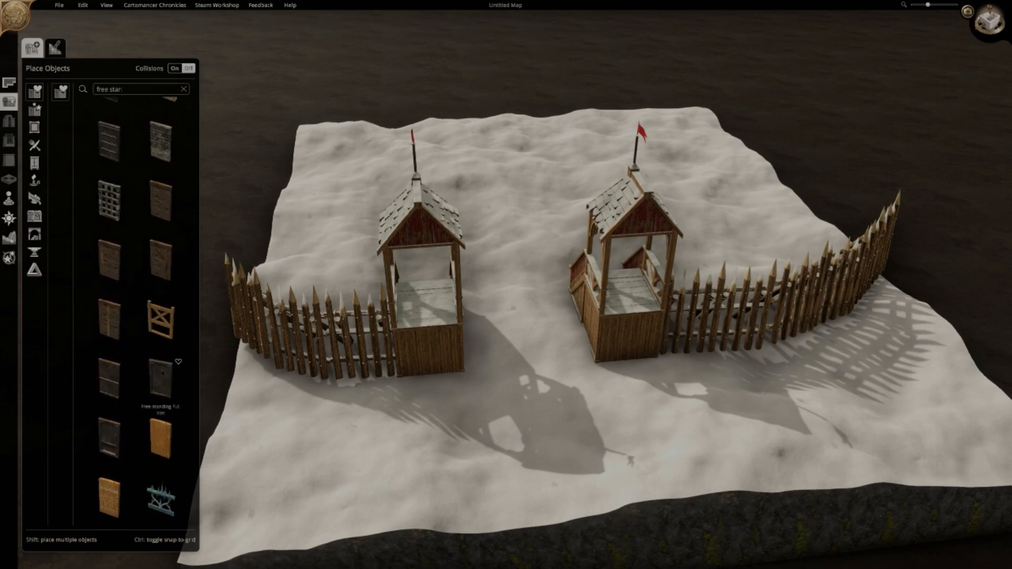
scroll(162, 373, "up", 12)
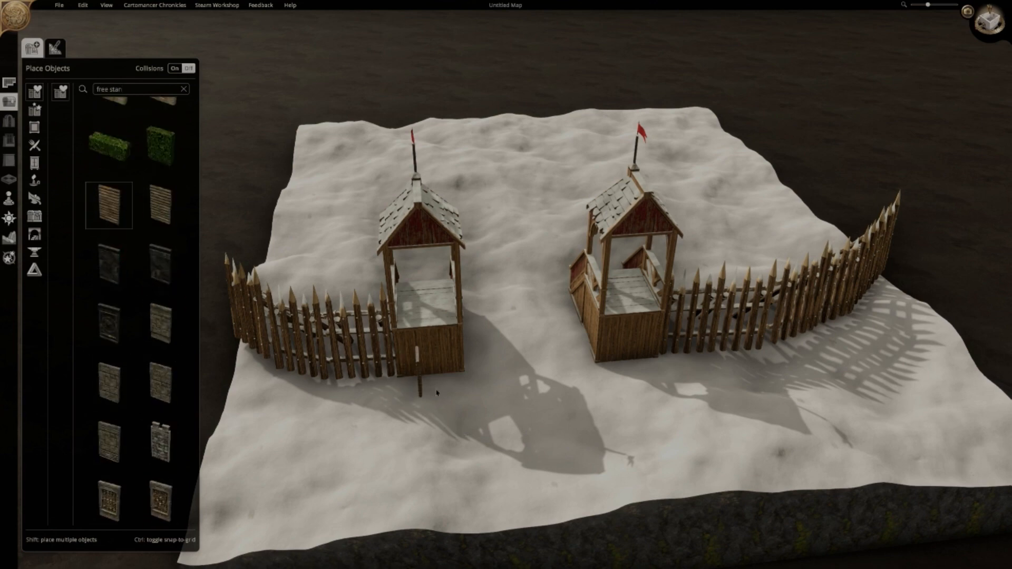
left_click_drag(476, 354, 487, 309)
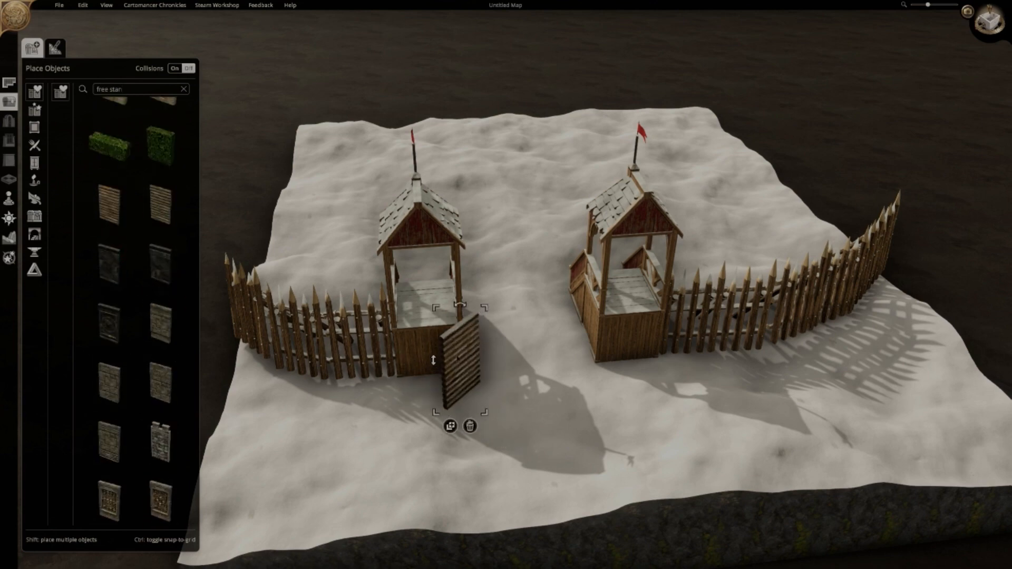
Align the plank wall with the front of that stand and duplicate it alongside to close off the gap
left_click_drag(461, 375, 446, 373)
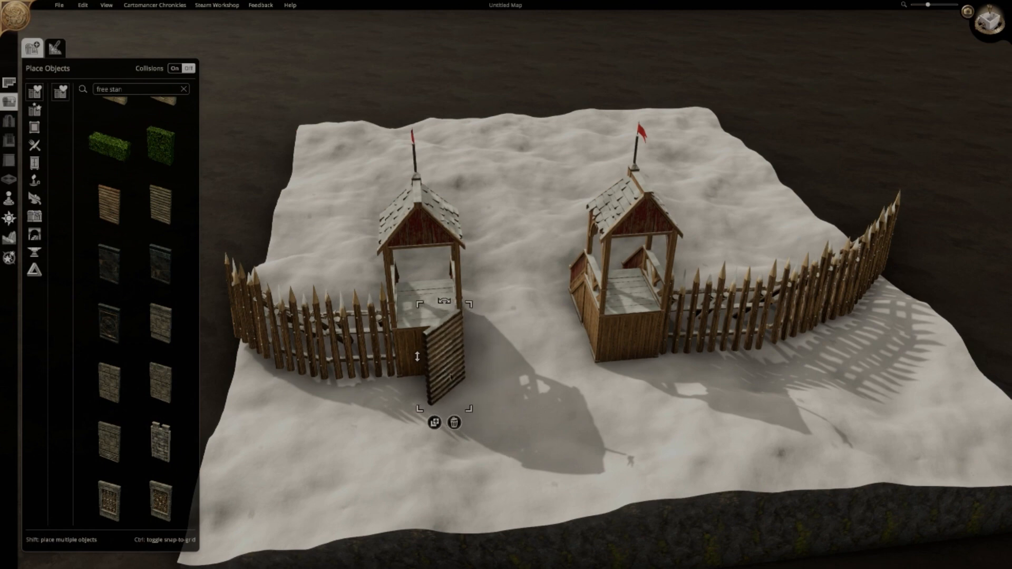
middle_click_drag(560, 389, 508, 359)
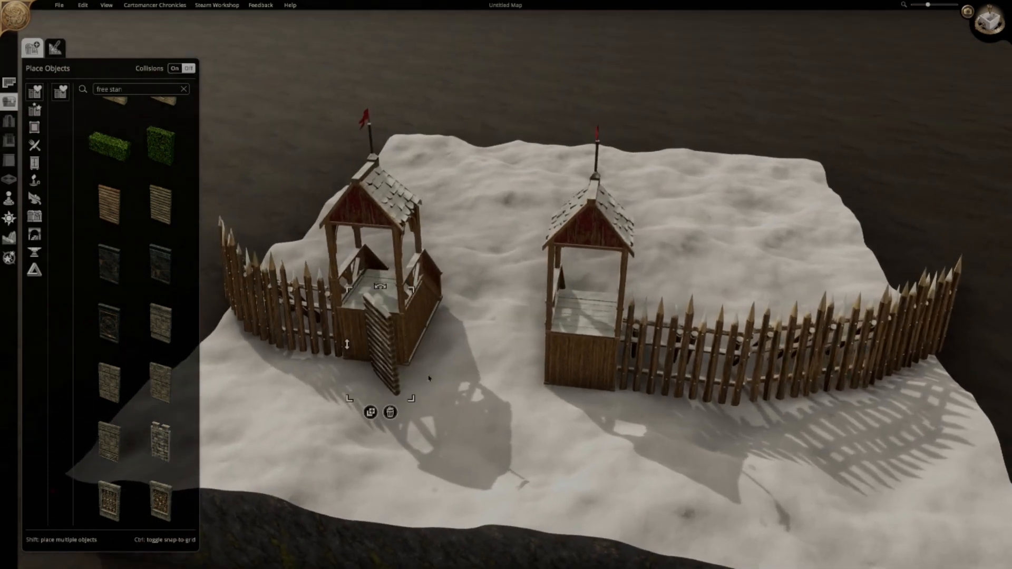
scroll(394, 373, "down", 4)
left_click_drag(393, 374, 445, 362)
scroll(450, 374, "down", 2)
key("ctrl+d")
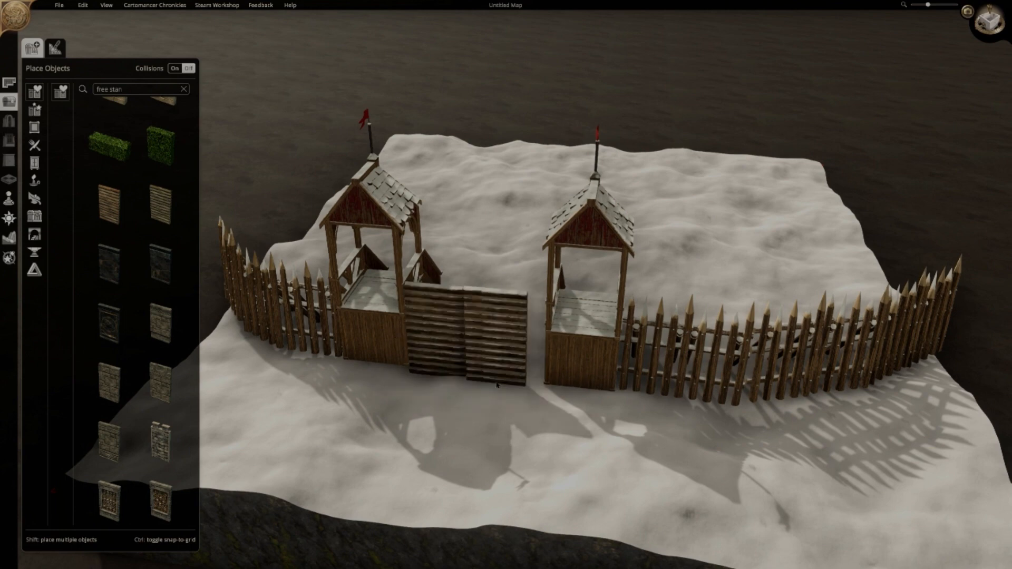
Nudge the second plank wall into line and move the second stand against its free end, closing the gateway gap
left_click(499, 384)
middle_click_drag(604, 426, 633, 507)
left_click_drag(508, 451, 505, 447)
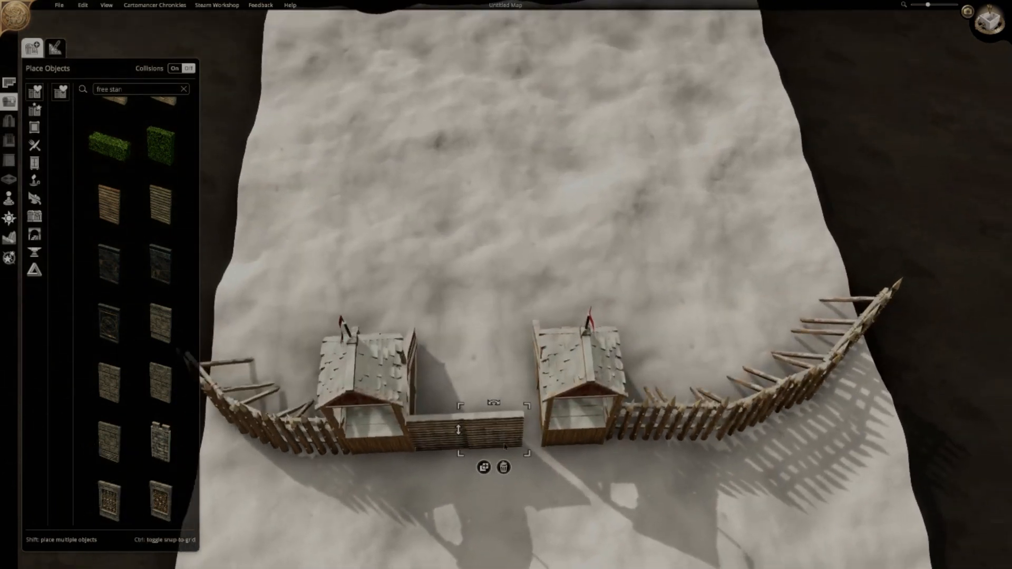
left_click_drag(565, 437, 538, 437)
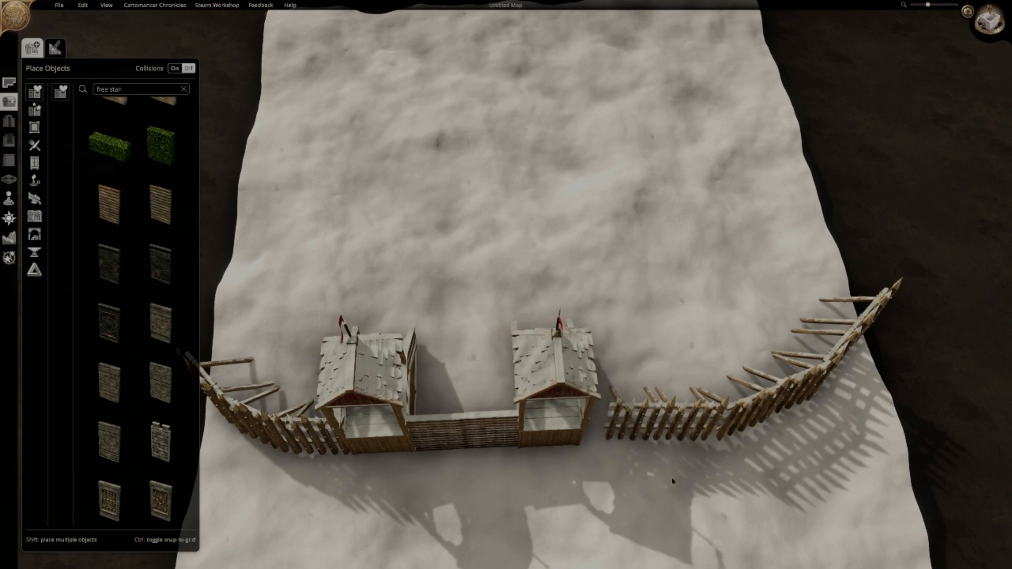
Shift the palisade segments beside the second stand one after another toward it, closing the gap left by moving the stand
middle_click_drag(672, 481, 640, 417)
left_click_drag(549, 380, 522, 379)
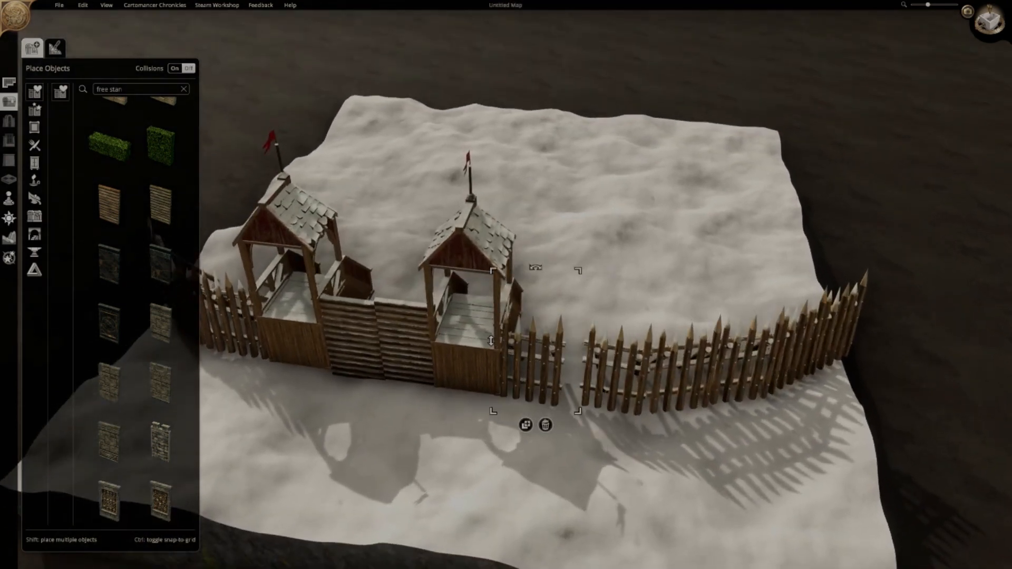
left_click_drag(612, 380, 593, 383)
right_click_drag(774, 473, 724, 473)
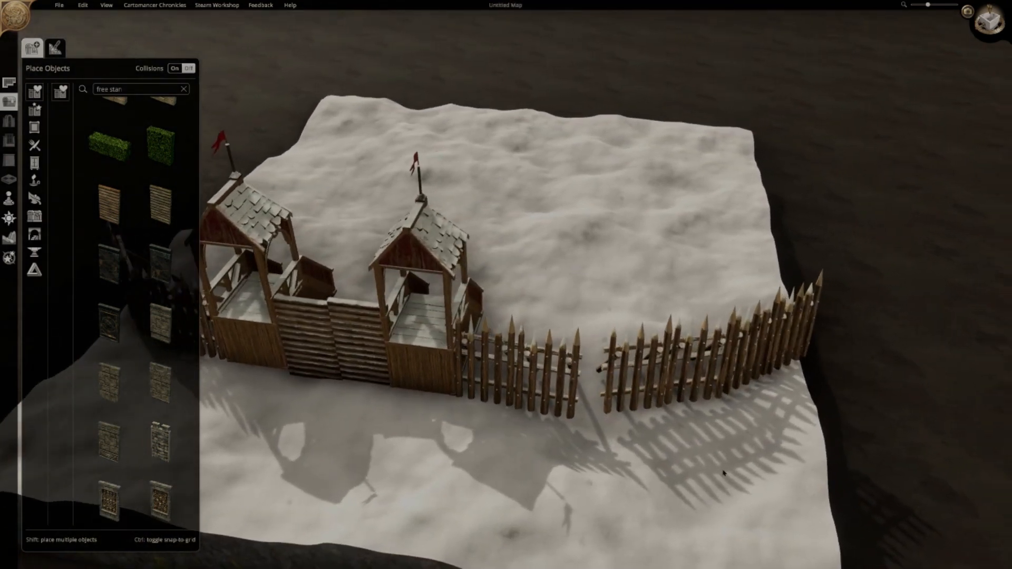
middle_click_drag(723, 474, 686, 532)
left_click_drag(534, 473, 515, 473)
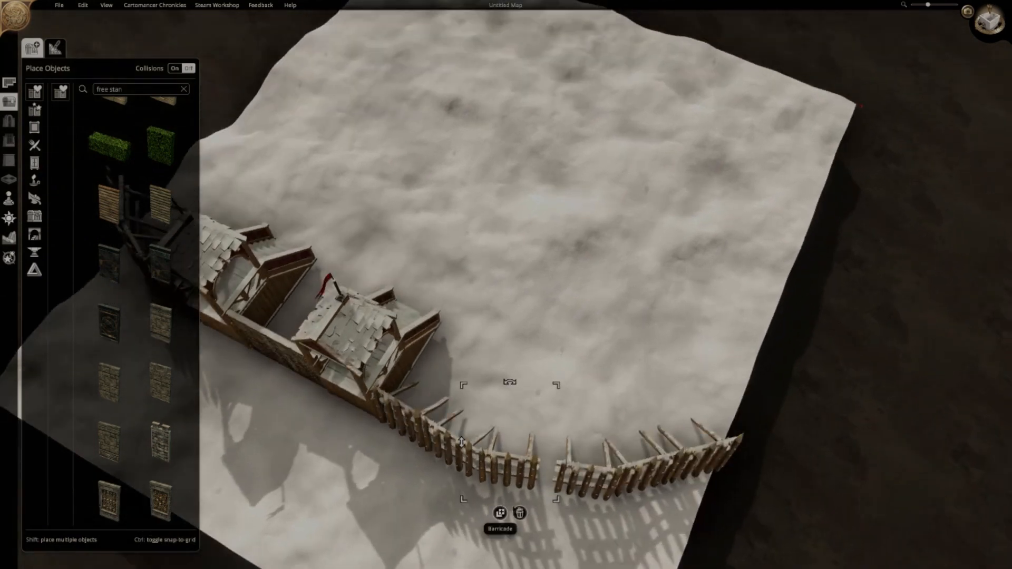
left_click_drag(589, 476, 575, 475)
Duplicate the end palisade segment and place the copy beyond it, extending the curved wall to the map's edge
middle_click_drag(703, 532, 536, 378)
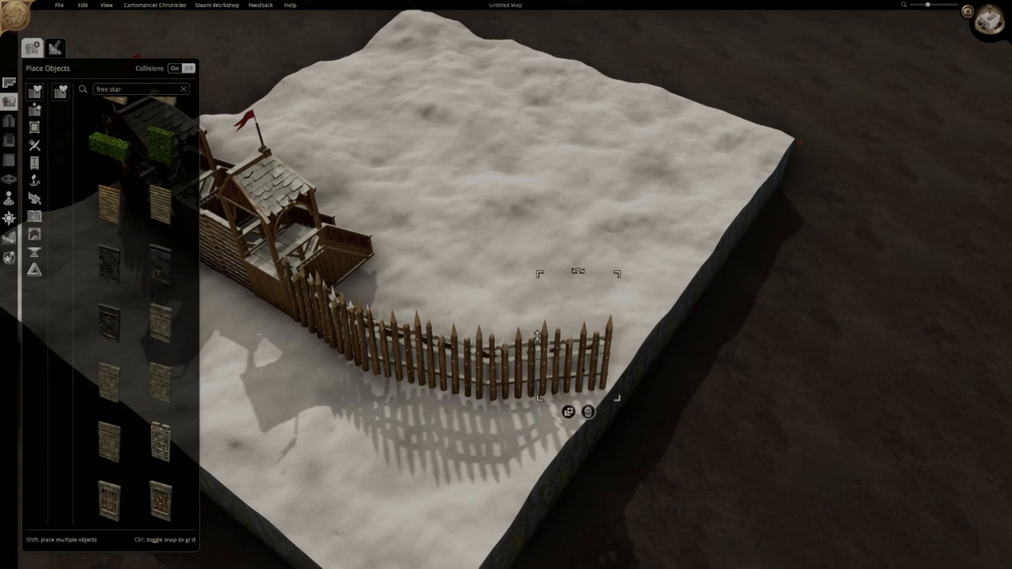
middle_click_drag(648, 340, 505, 369)
left_click(474, 363)
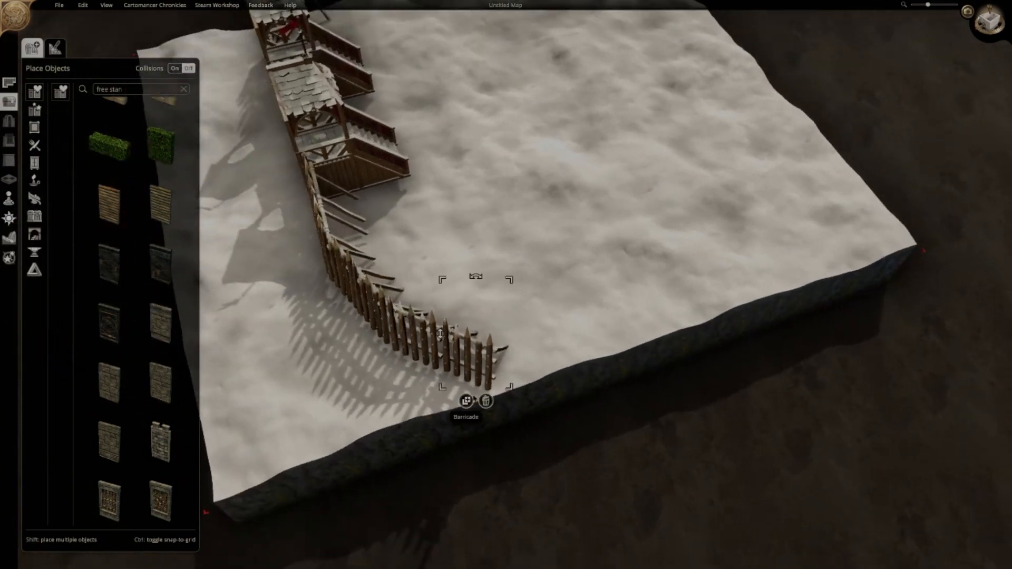
left_click(466, 401)
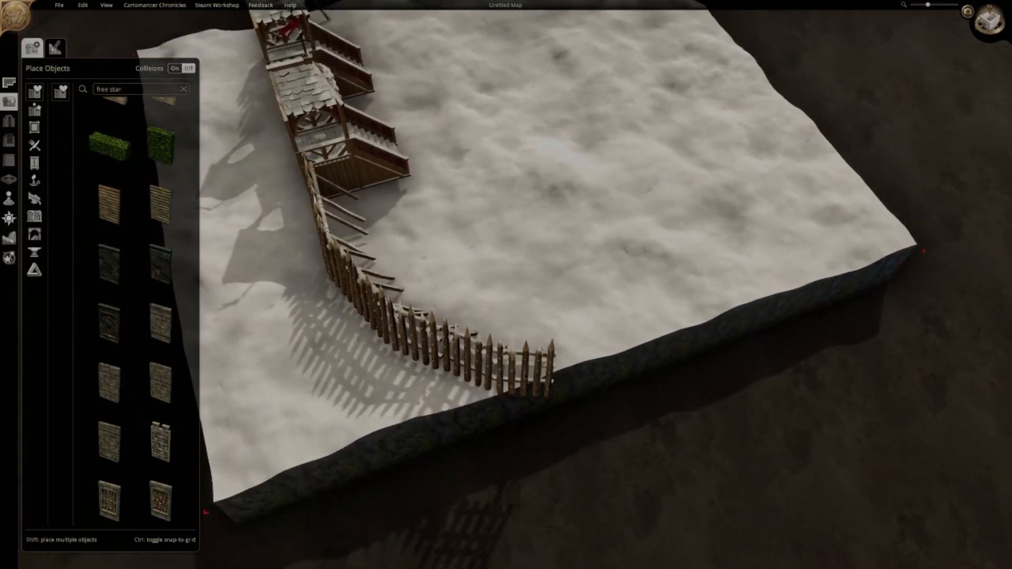
left_click(525, 375)
middle_click_drag(525, 375, 672, 514)
left_click(622, 422)
left_click(652, 259)
middle_click_drag(652, 258, 527, 383)
left_click(546, 356)
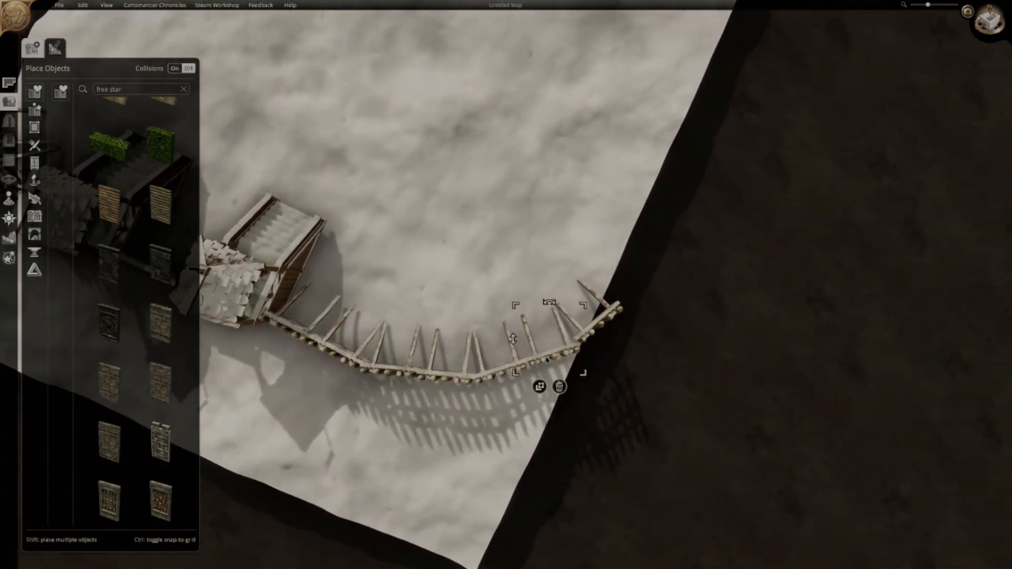
left_click(406, 259)
Flatten the terrain to room height along the palisade, around both stands and behind the gateway
key("a")
middle_click_drag(406, 259, 488, 360)
scroll(488, 361, "up", 2)
left_click(9, 238)
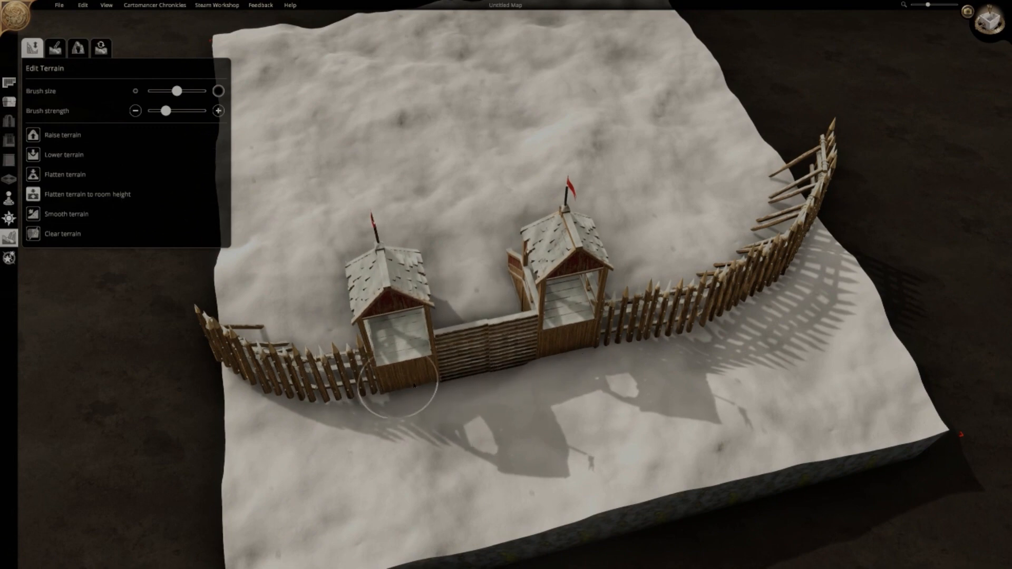
left_click_drag(680, 327, 782, 230)
mouse_move(758, 264)
left_mouse_down()
mouse_move(659, 313)
mouse_move(531, 346)
left_mouse_up()
mouse_move(421, 367)
left_mouse_down()
mouse_move(208, 349)
mouse_move(259, 318)
left_mouse_up()
middle_click_drag(284, 318, 597, 420)
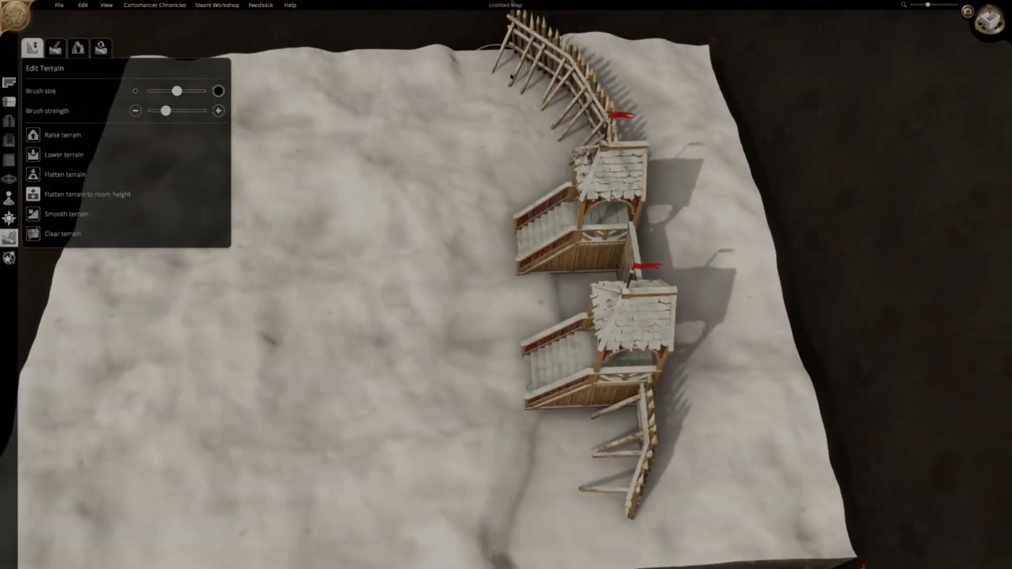
left_click_drag(548, 285, 537, 291)
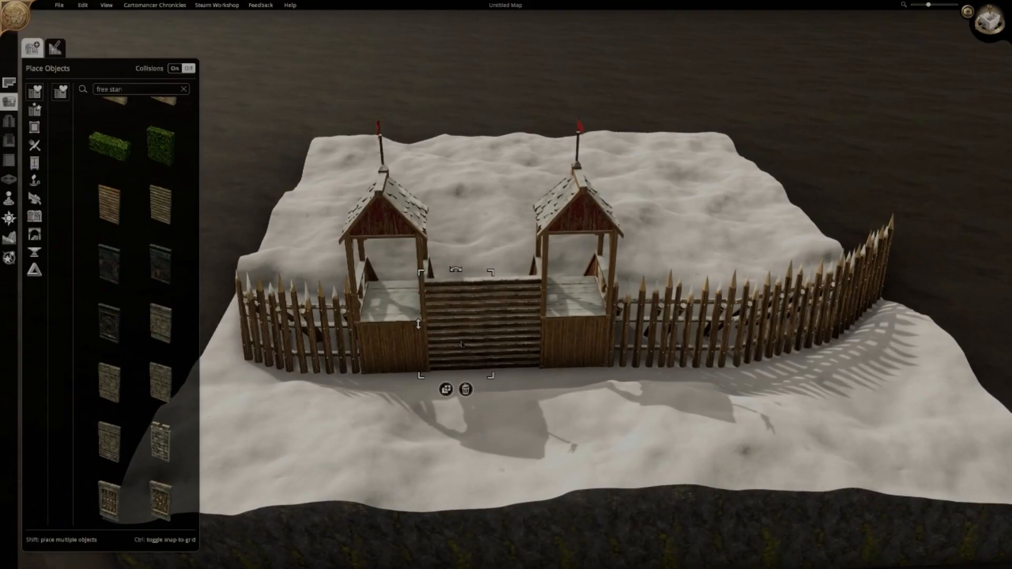
Rotate both plank walls outward and set each against its stand as an open gate leaf
left_click_drag(456, 270, 470, 270)
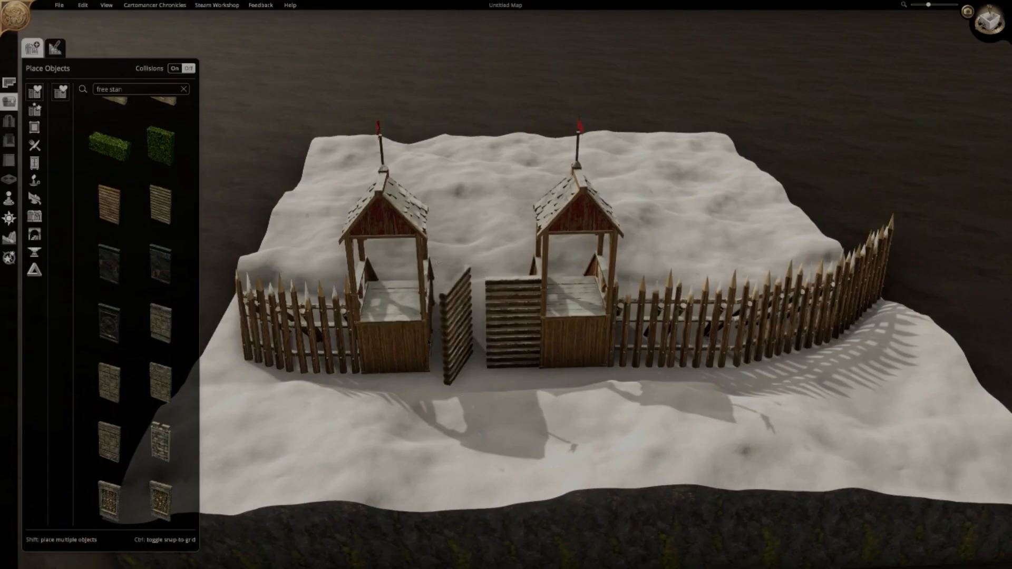
left_click_drag(456, 342, 413, 353)
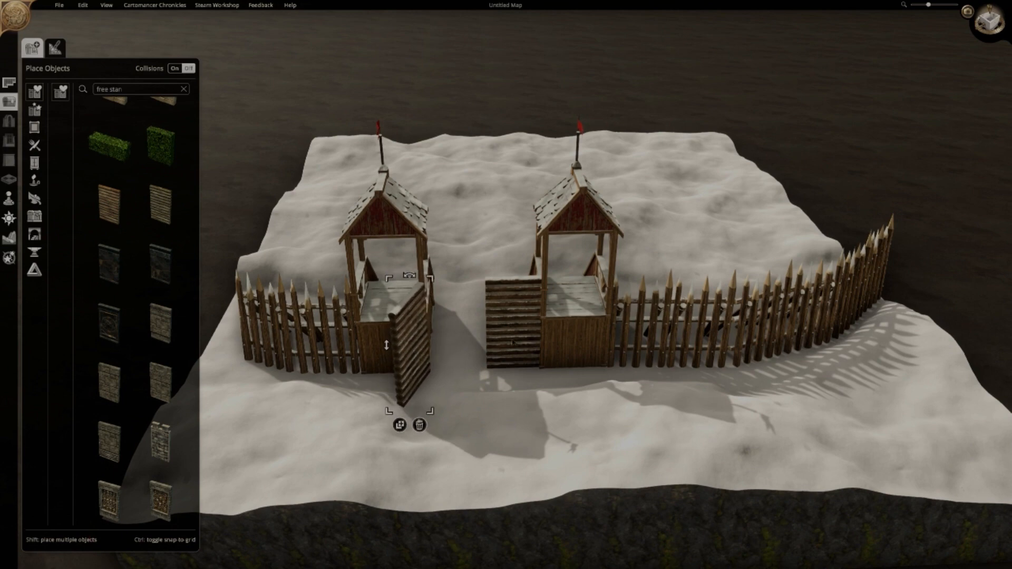
scroll(520, 352, "down", 5)
left_click_drag(513, 343, 566, 368)
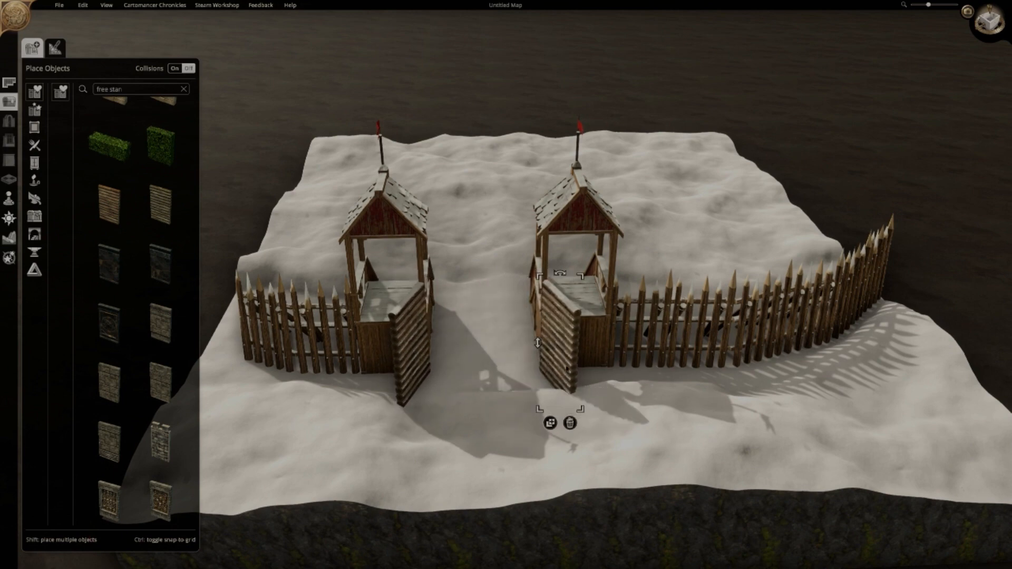
left_click(531, 367)
middle_click_drag(531, 367, 474, 354)
Search the objects for "wood" and place a Support Beam in the gateway between the stands
key("a")
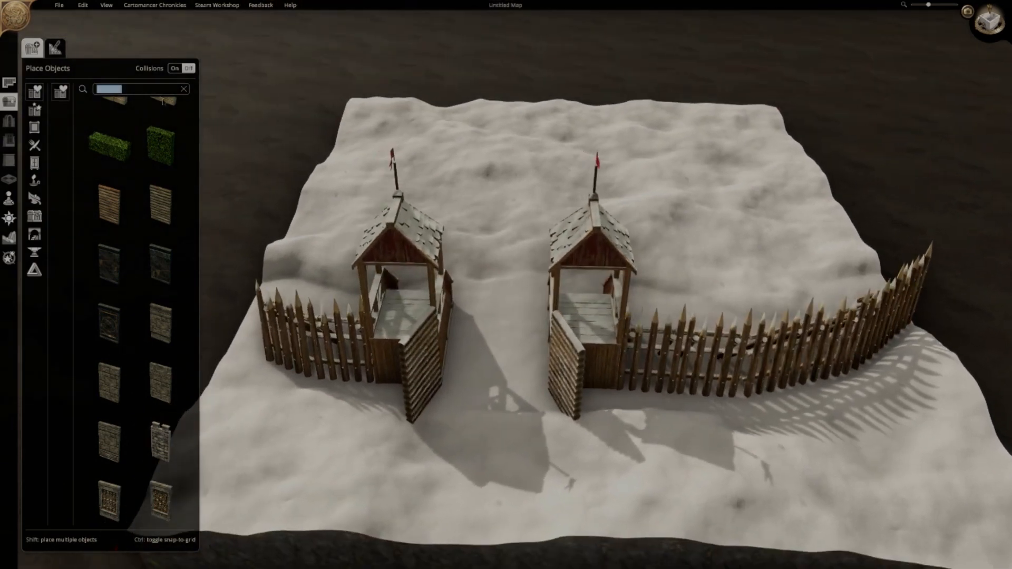
key("BackSpace")
left_click(35, 110)
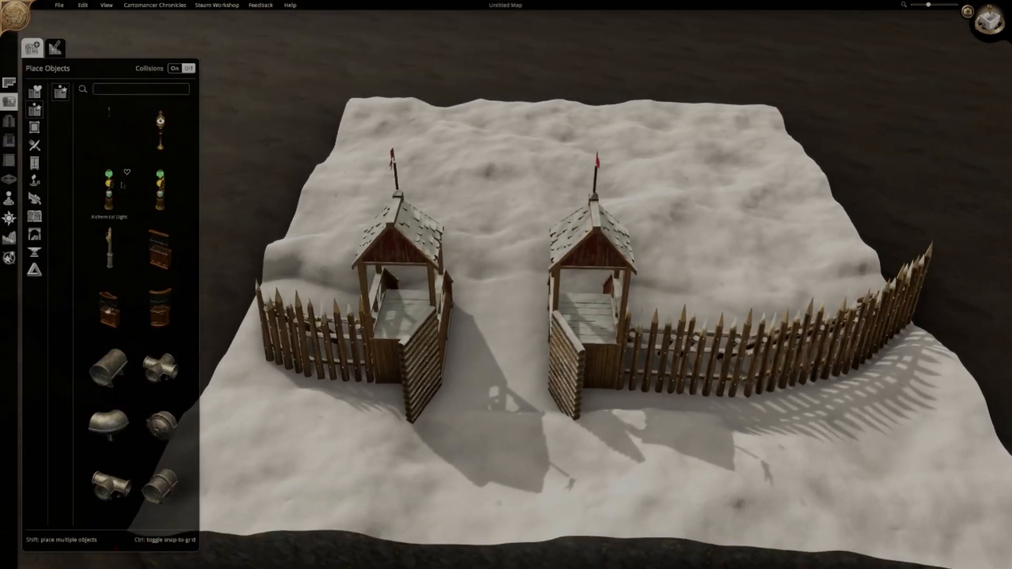
type("wood")
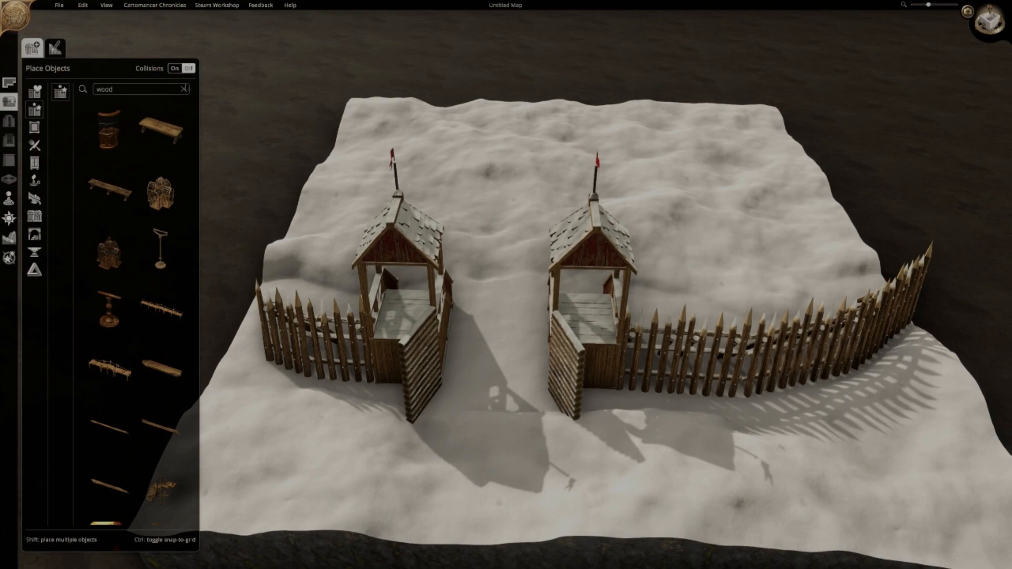
scroll(161, 267, "down", 10)
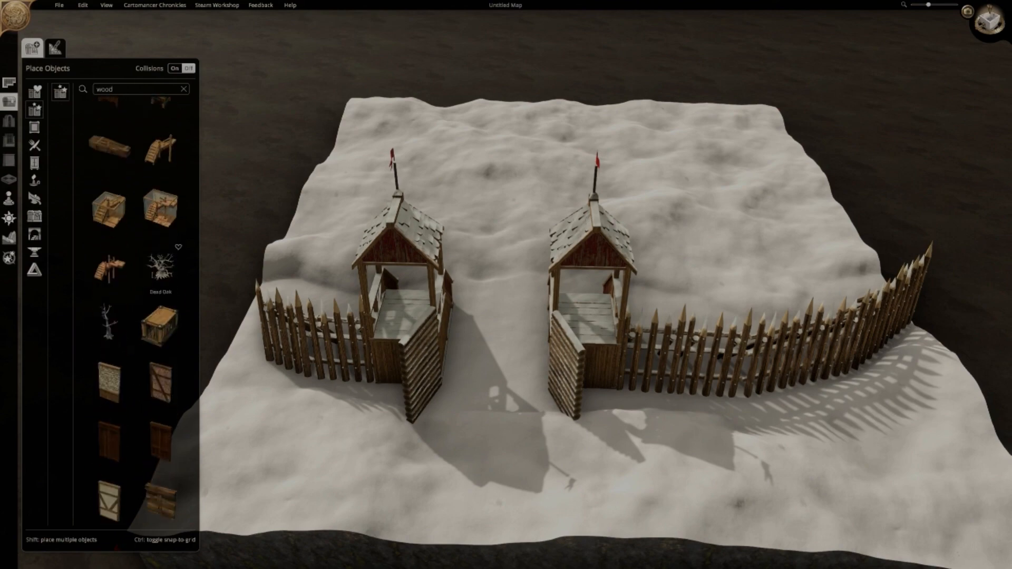
scroll(118, 389, "down", 10)
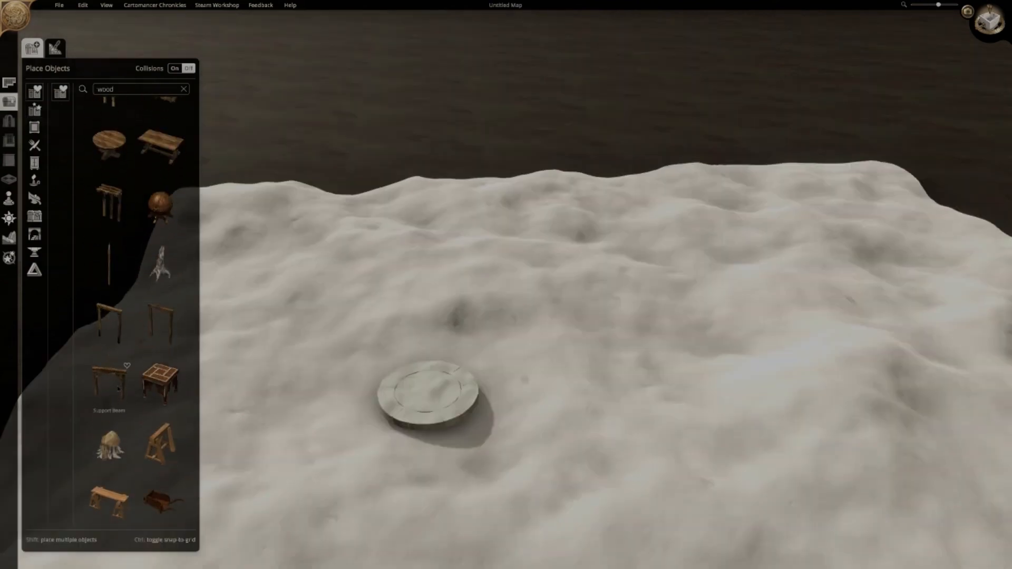
left_click(109, 384)
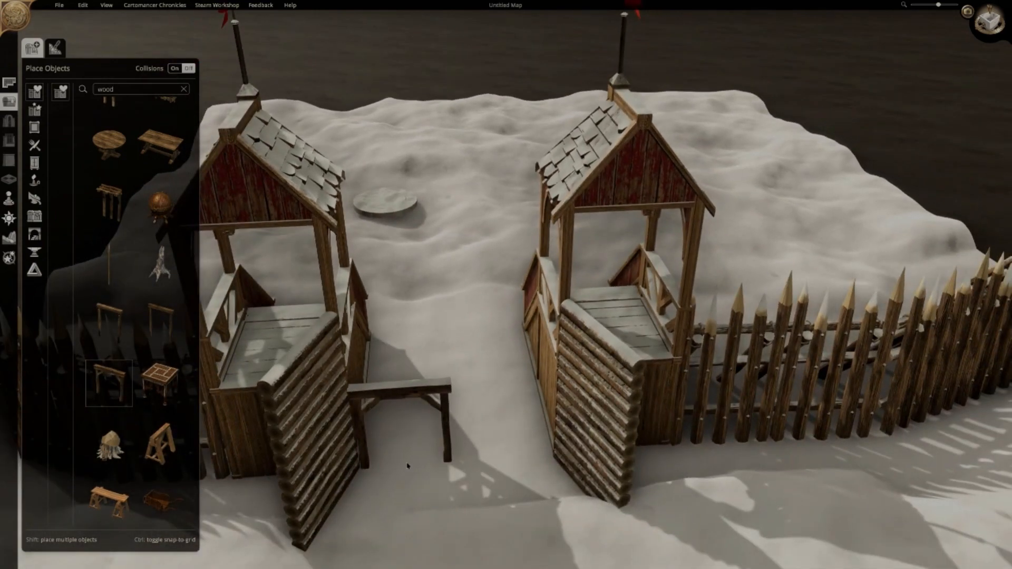
Enlarge the support beam to span the gateway and align it between the two stands
left_click_drag(461, 382, 578, 266)
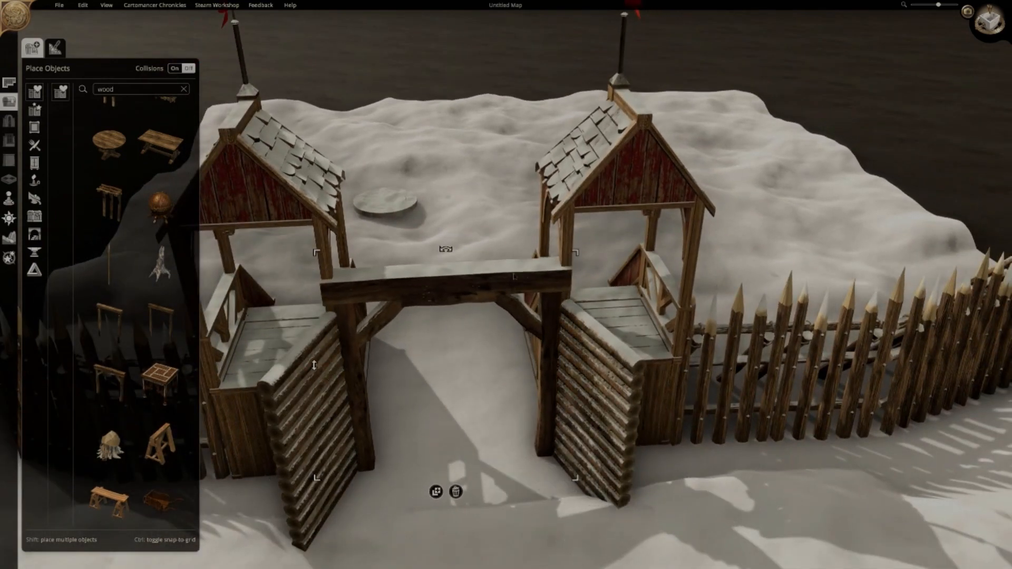
left_click_drag(514, 276, 516, 275)
scroll(777, 364, "down", 3)
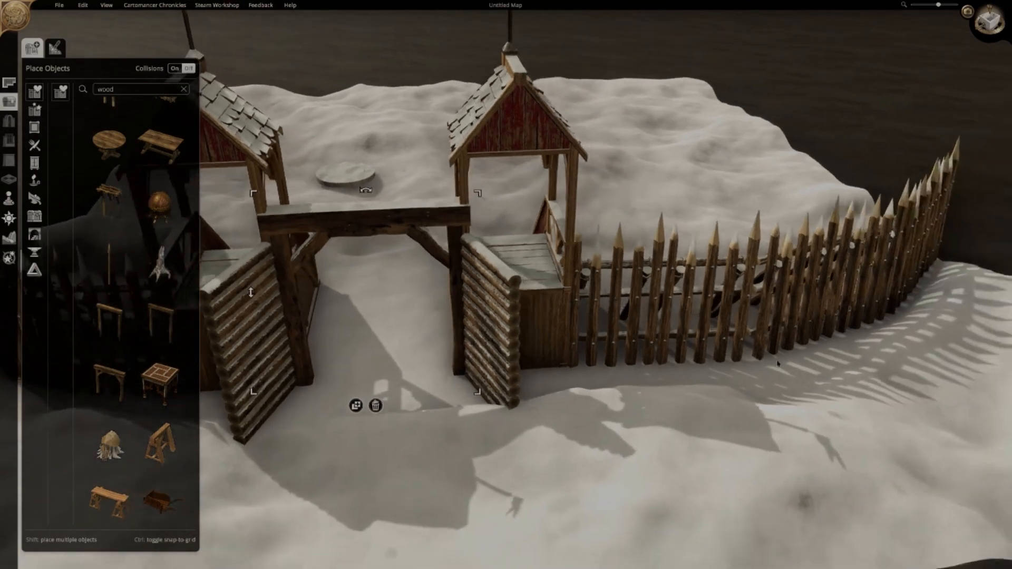
left_click(820, 343)
Clear the object search and place the favourite cross-braced wooden railing on the front of the first stand
middle_click_drag(820, 343, 372, 321)
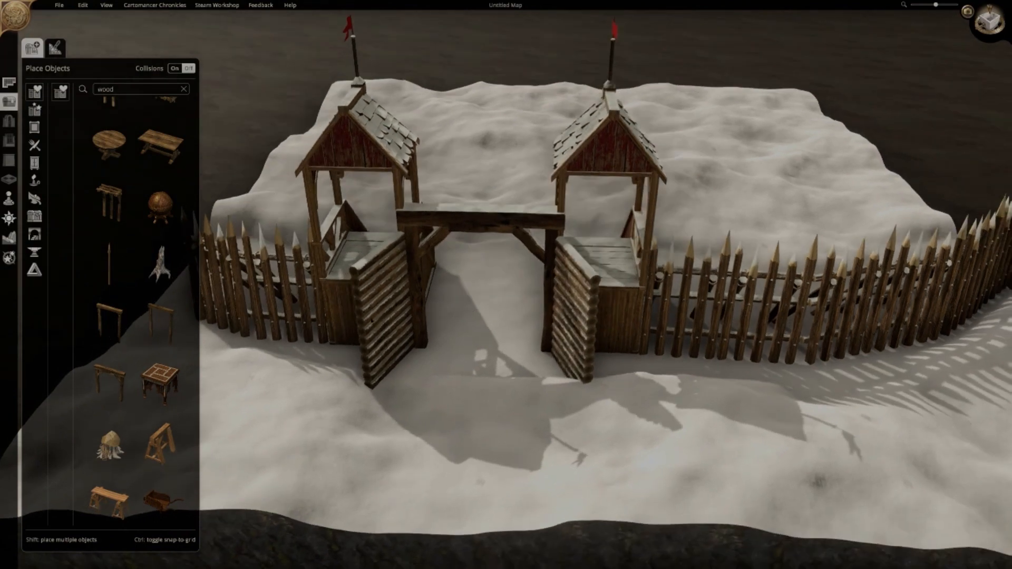
key("a")
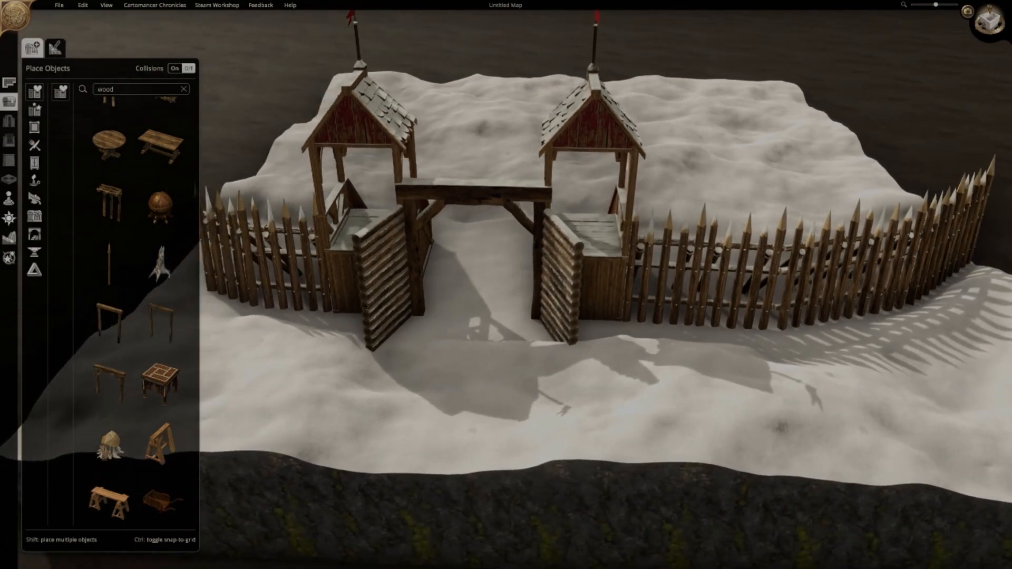
key("w")
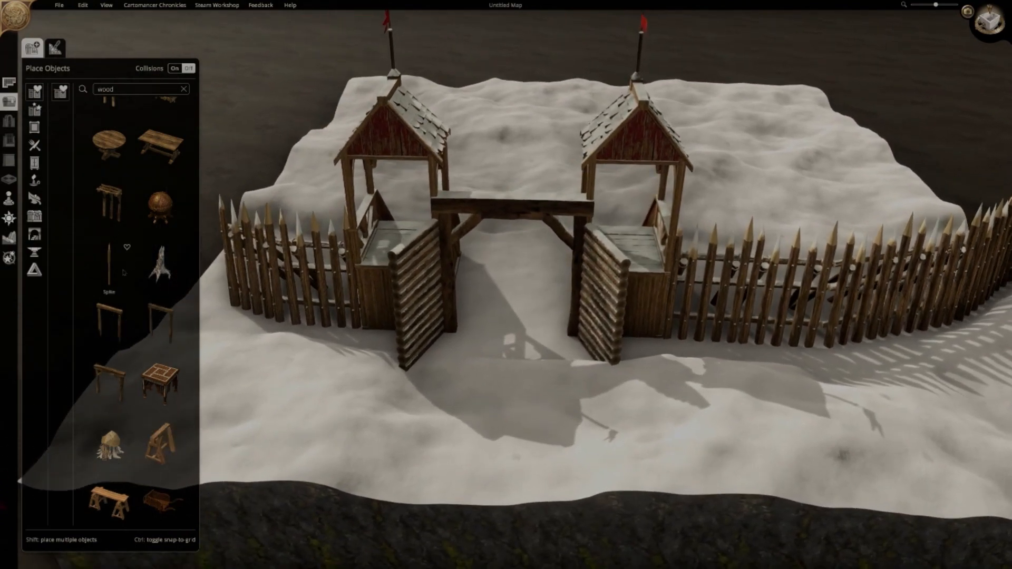
scroll(123, 272, "up", 2)
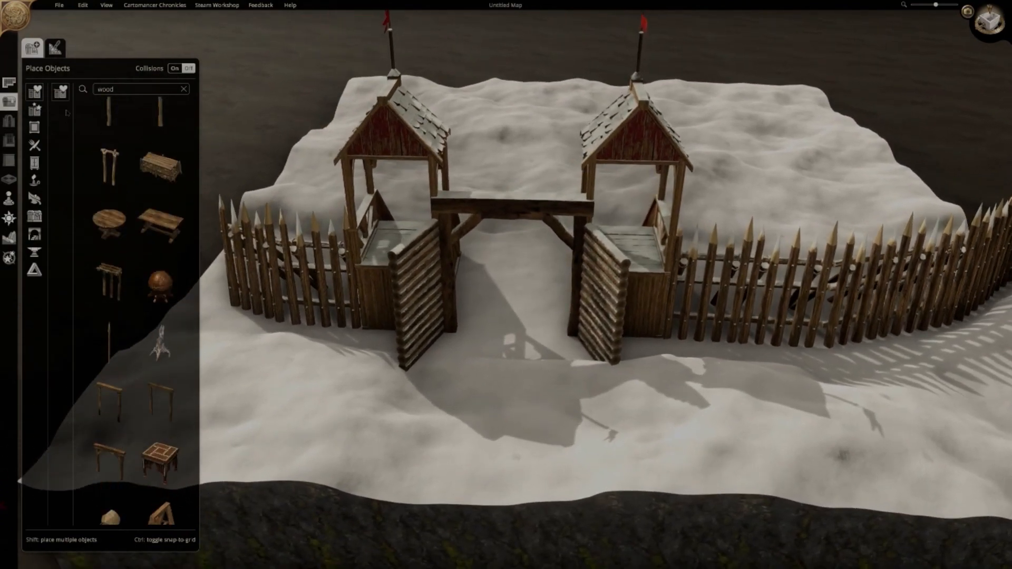
left_click(184, 89)
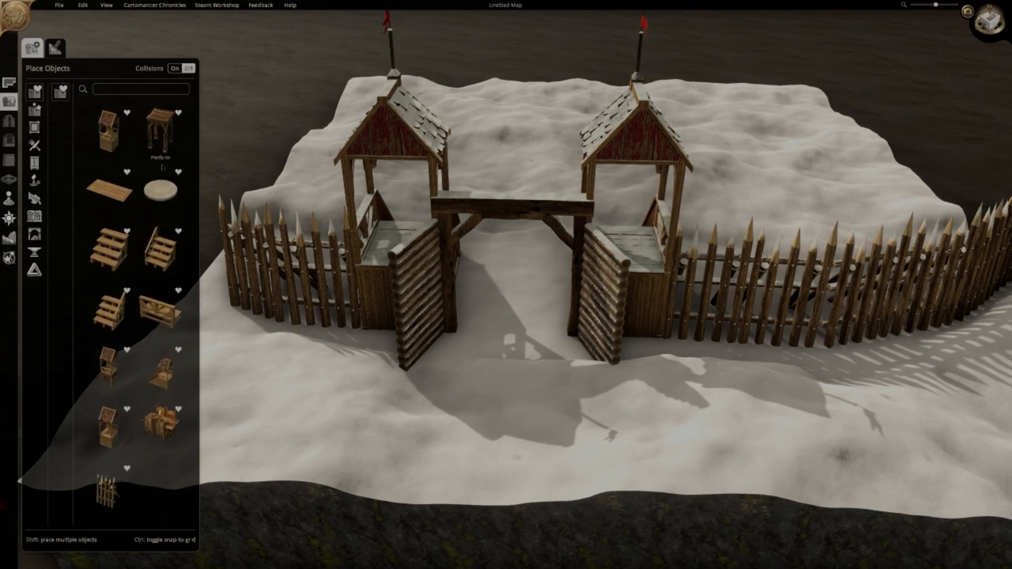
left_click(159, 308)
key("w")
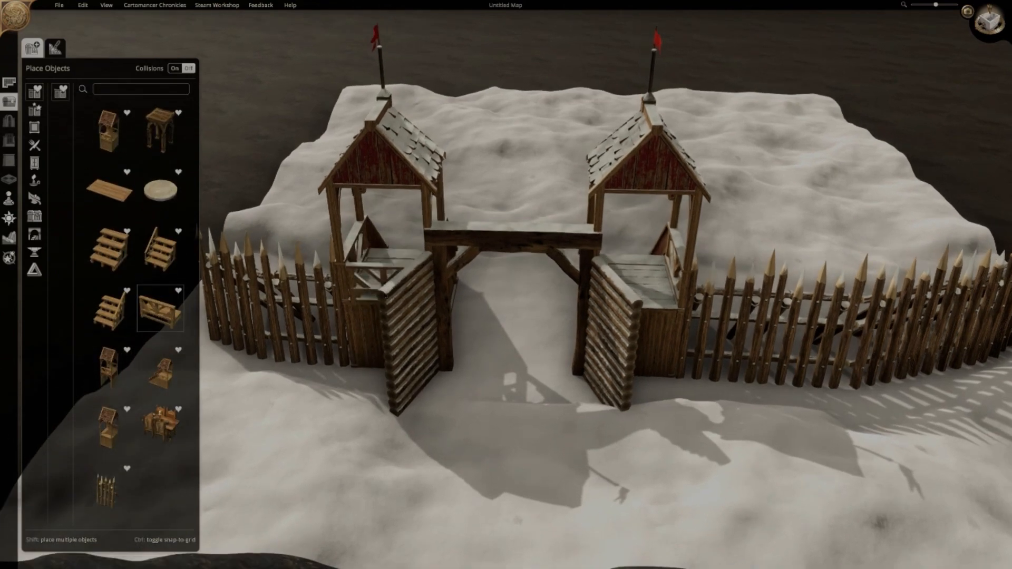
left_click(393, 276)
Copy the wooden railing onto the front of the second stand and align it there
key("ctrl+c")
key("ctrl+v")
key("d")
left_click(543, 289)
key("d")
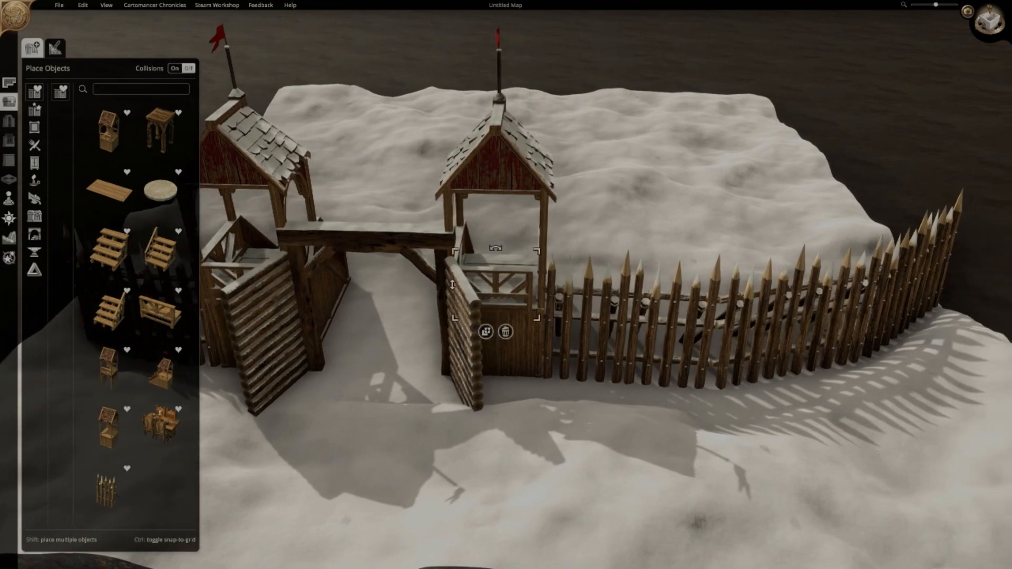
left_click_drag(484, 249, 489, 243)
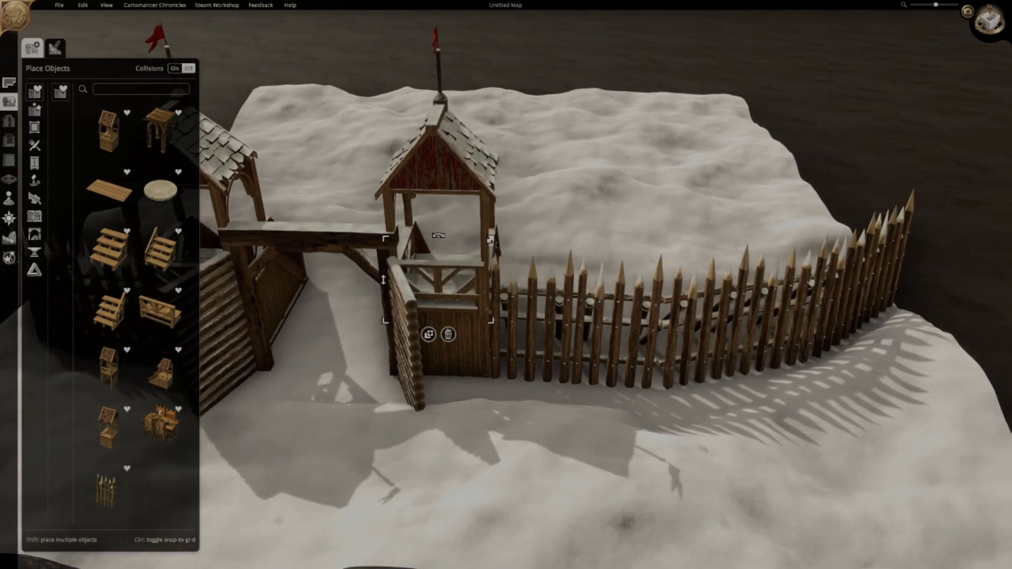
Delete the copied railing from the front of the second stand
middle_click_drag(558, 254, 421, 341)
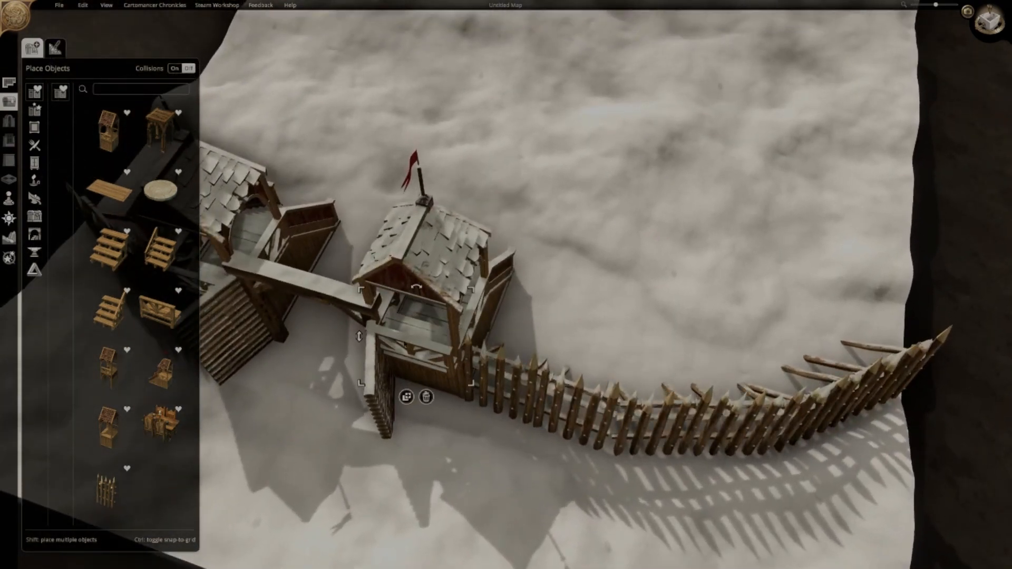
key("Delete")
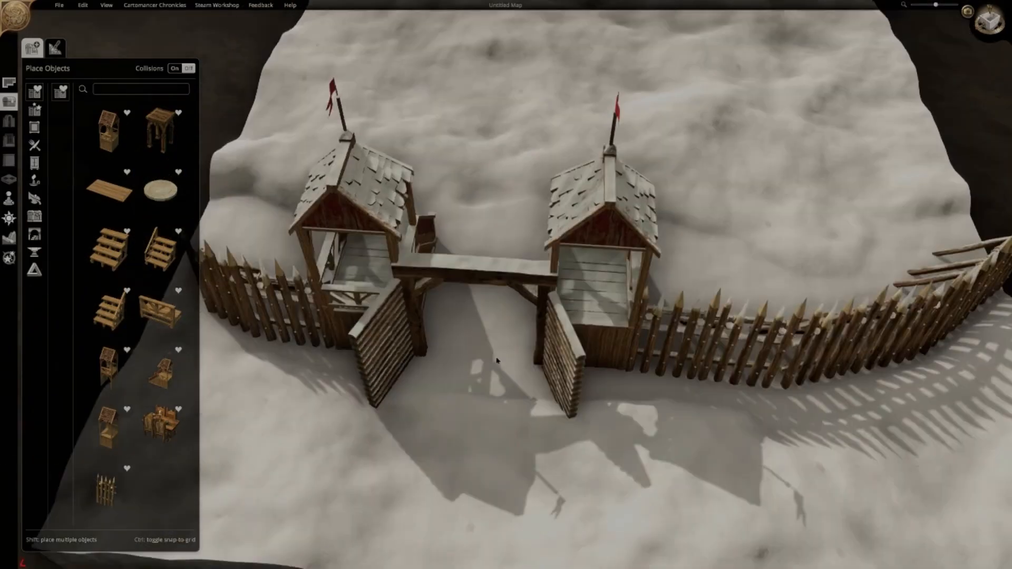
key("q")
scroll(509, 359, "up", 3)
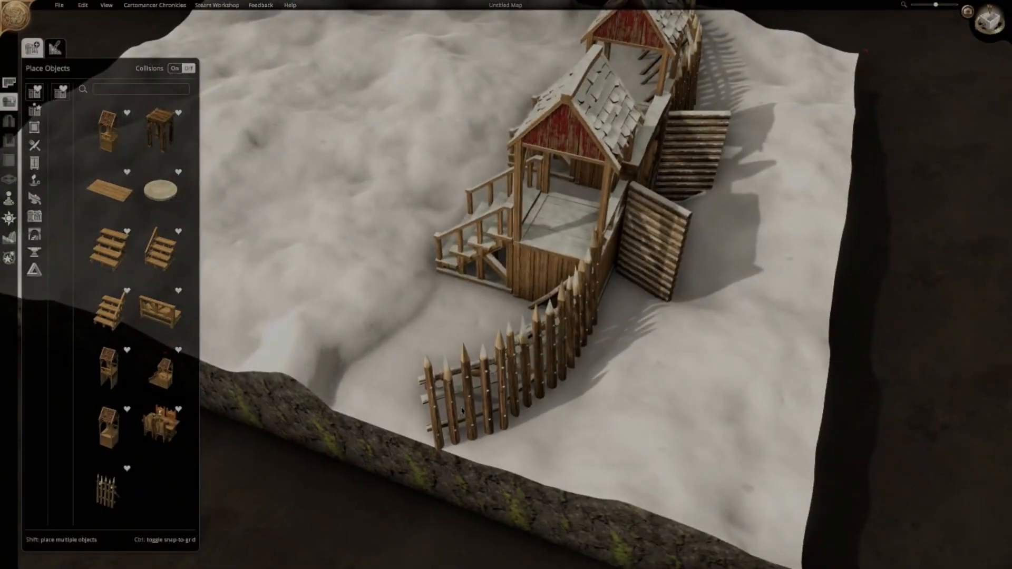
middle_click_drag(676, 388, 632, 446)
left_click(590, 463)
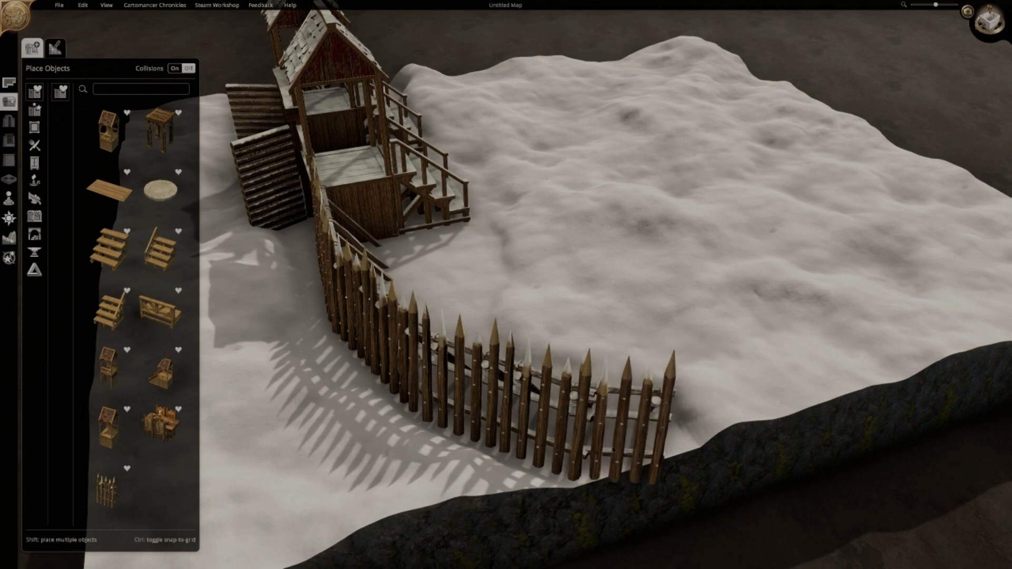
Flatten the snowy terrain before the gate and across the yard behind the palisade, with maximum brush size and strength for the yard
middle_click_drag(411, 337, 648, 379)
scroll(741, 378, "down", 2)
left_click(9, 238)
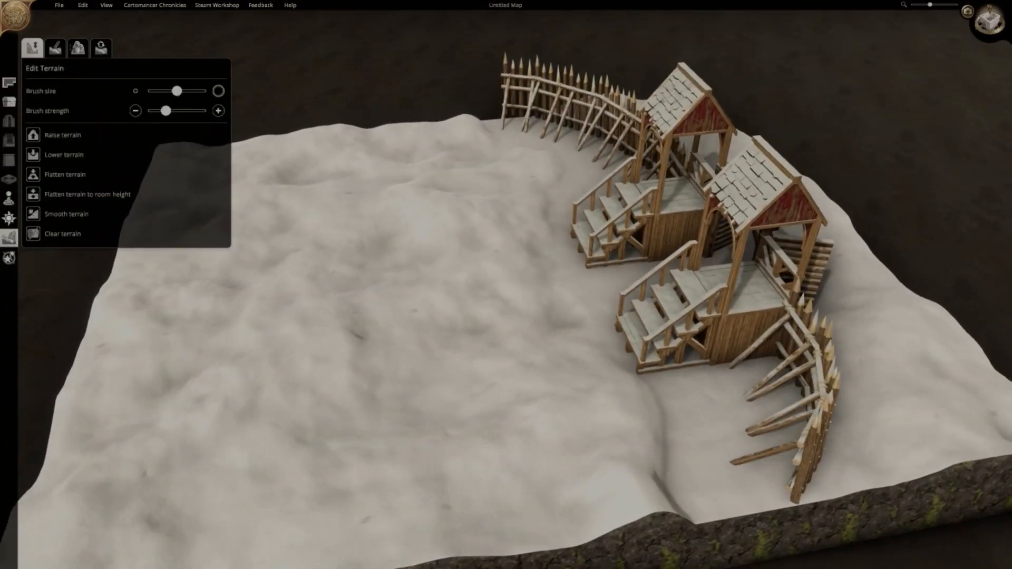
left_click(55, 48)
left_click(32, 48)
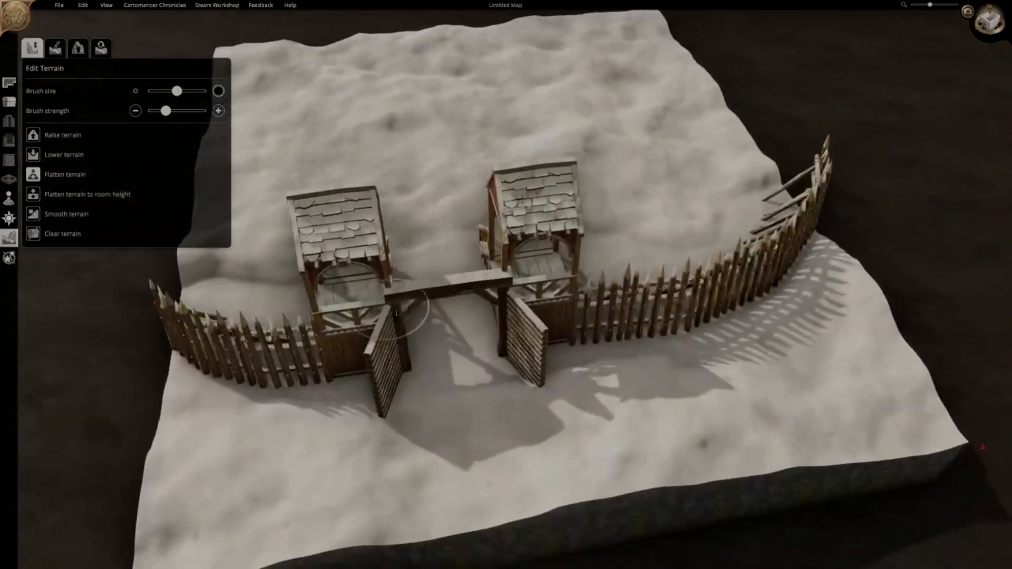
mouse_move(485, 413)
left_mouse_down()
mouse_move(485, 515)
mouse_move(440, 509)
mouse_move(498, 426)
left_mouse_up()
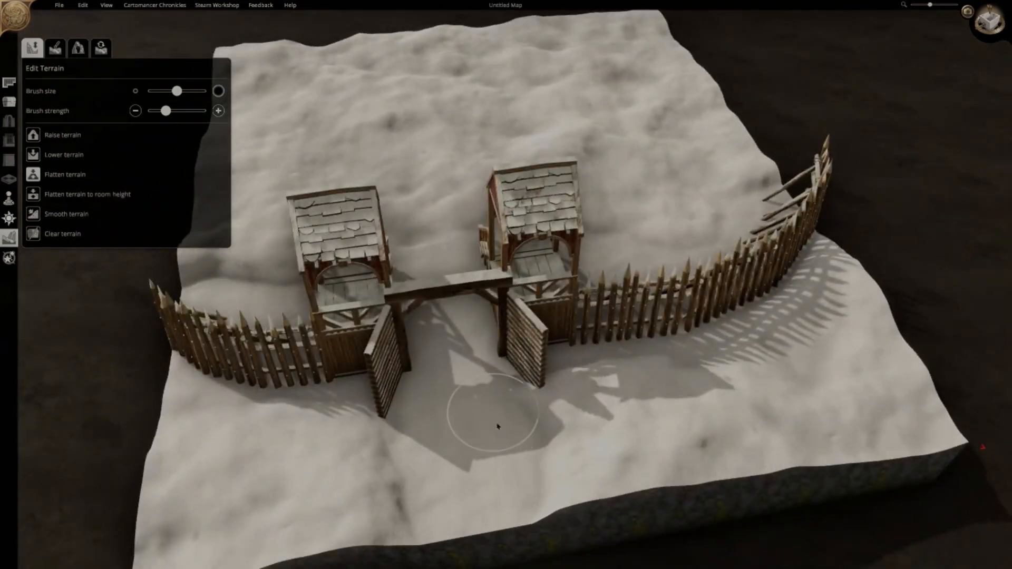
scroll(445, 265, "up", 5)
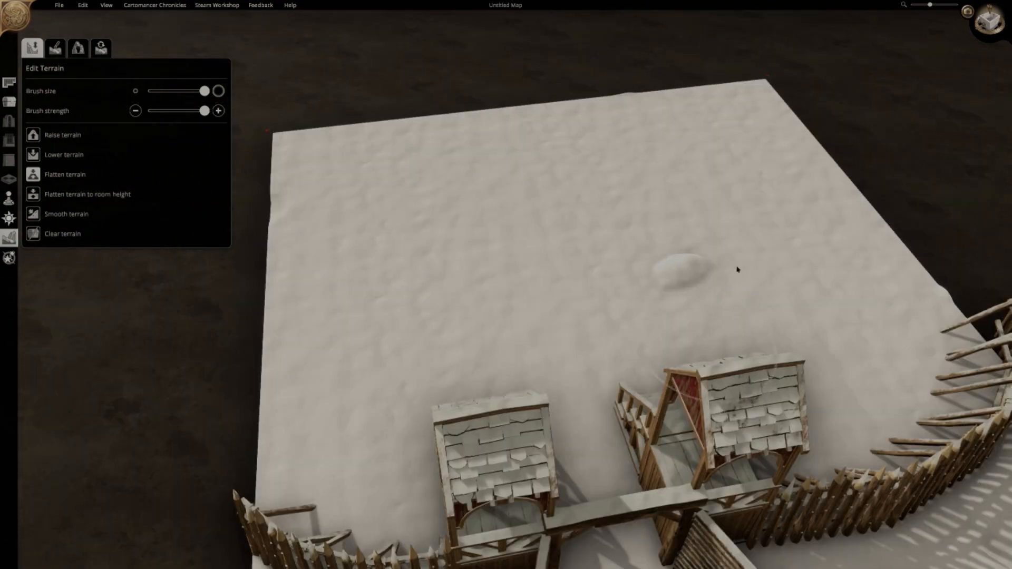
scroll(737, 269, "down", 5)
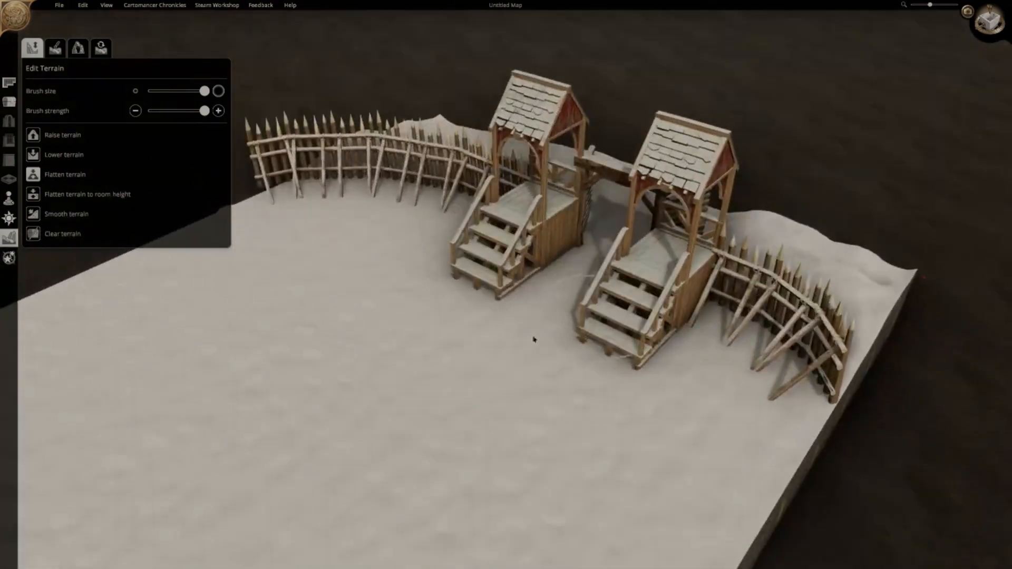
right_click_drag(535, 339, 375, 379)
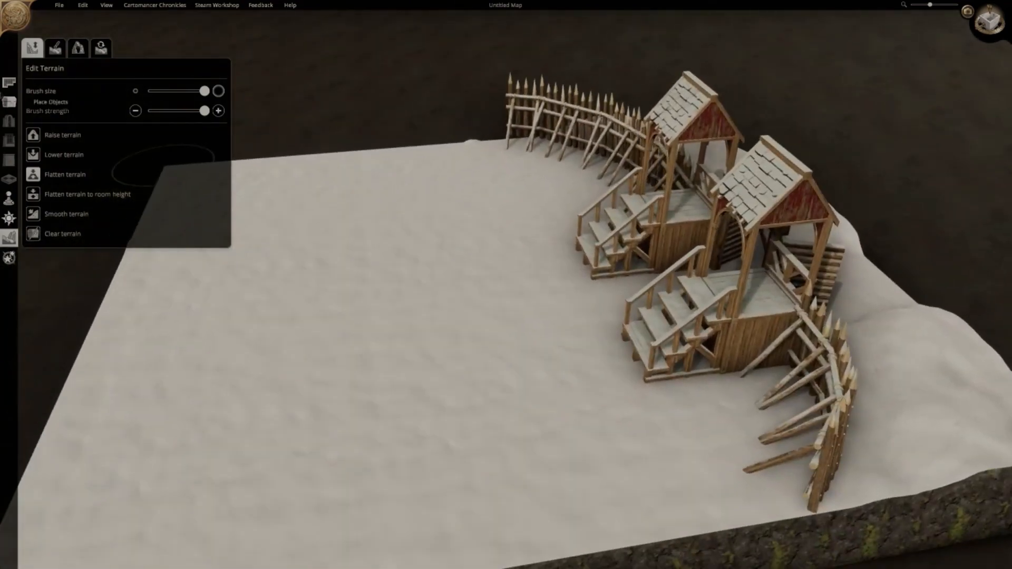
Plan a rectangular Castle Barracks room about 12 tiles long on the flattened yard behind the palisade
left_click(9, 101)
mouse_move(448, 264)
right_mouse_down()
mouse_move(429, 275)
mouse_move(406, 268)
mouse_move(411, 285)
right_mouse_up()
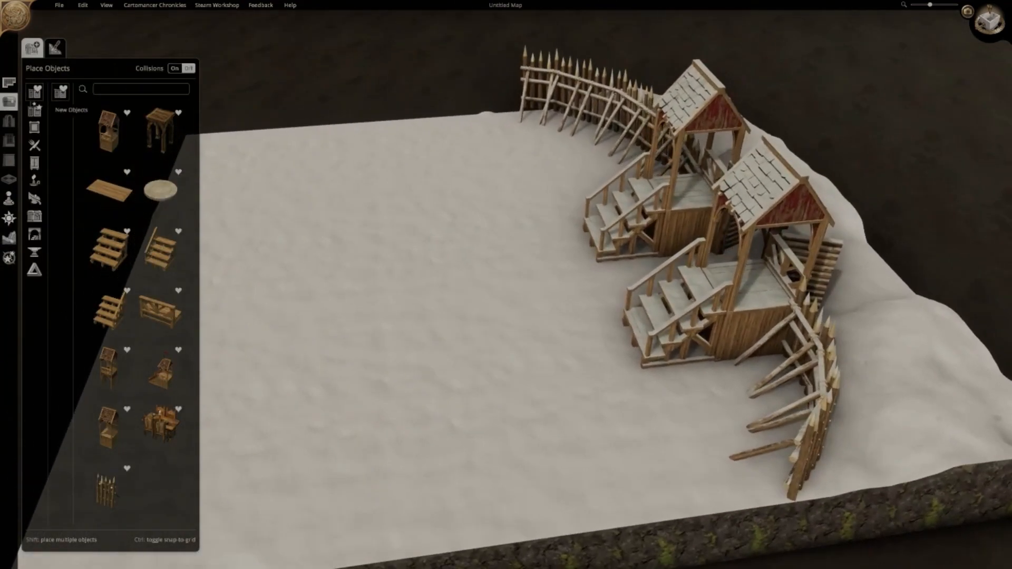
left_click(9, 82)
right_click_drag(364, 187, 350, 222)
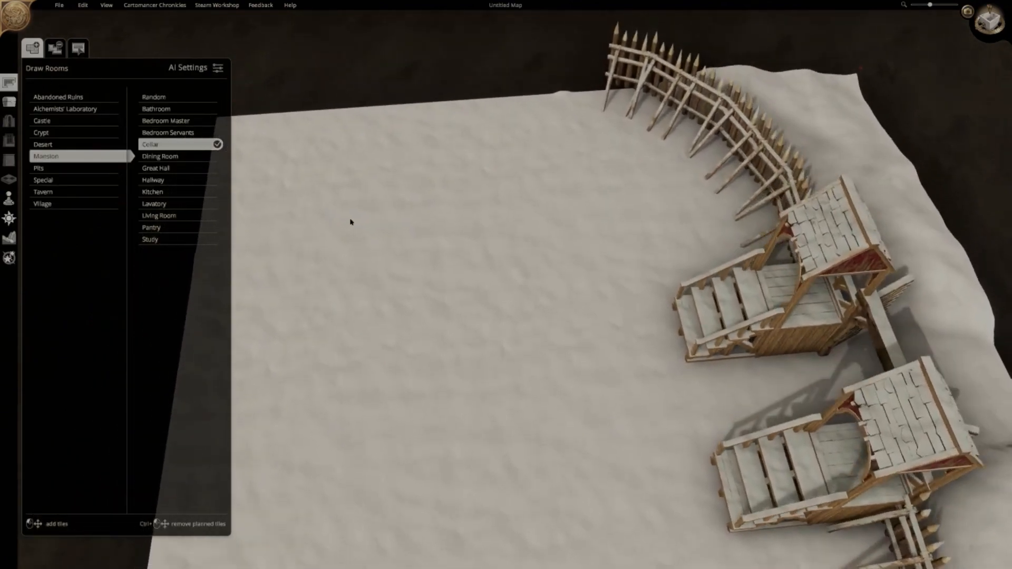
left_click(55, 122)
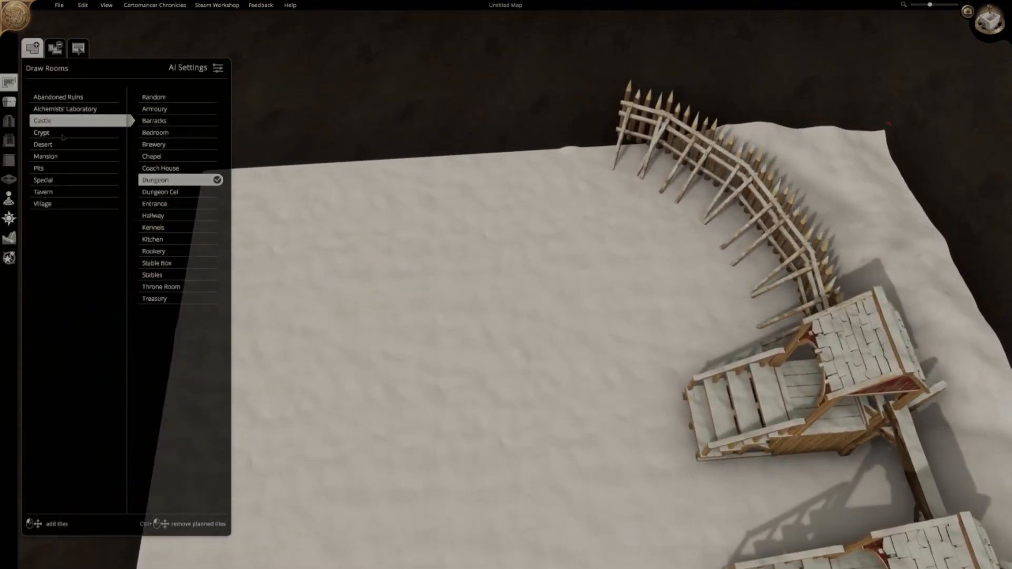
left_click(150, 124)
key("w")
key("q")
key("a")
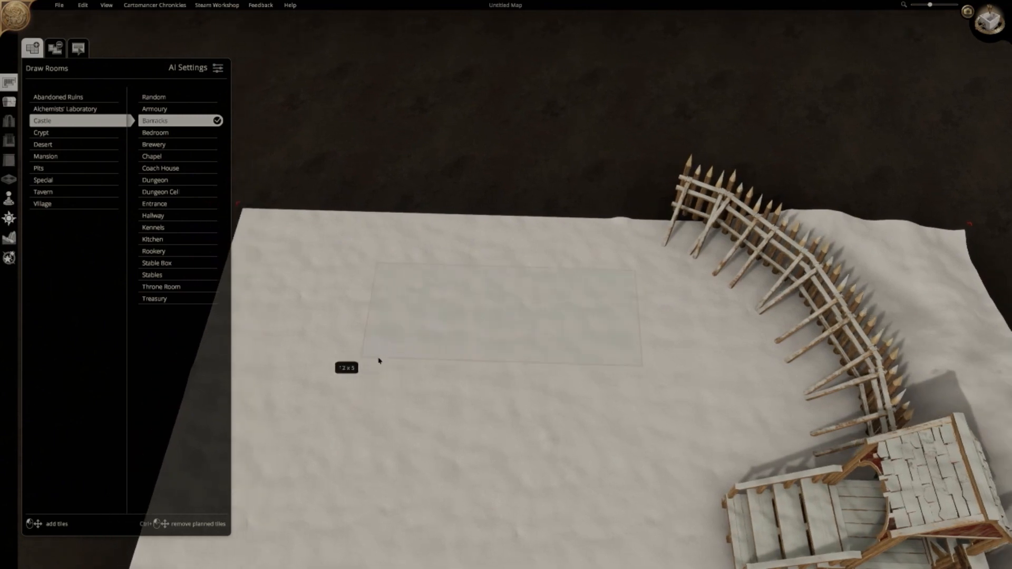
left_click_drag(386, 366, 381, 363)
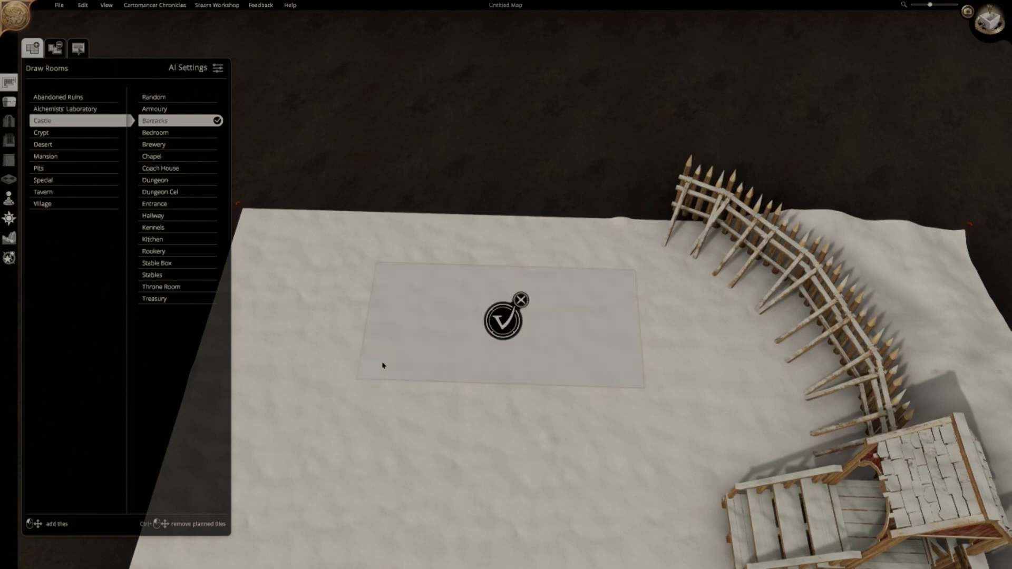
Extend the planned barracks with a larger block near the map's corner, forming an angled floor plan, and generate the room
middle_click_drag(382, 363, 583, 339)
key("a")
key("w")
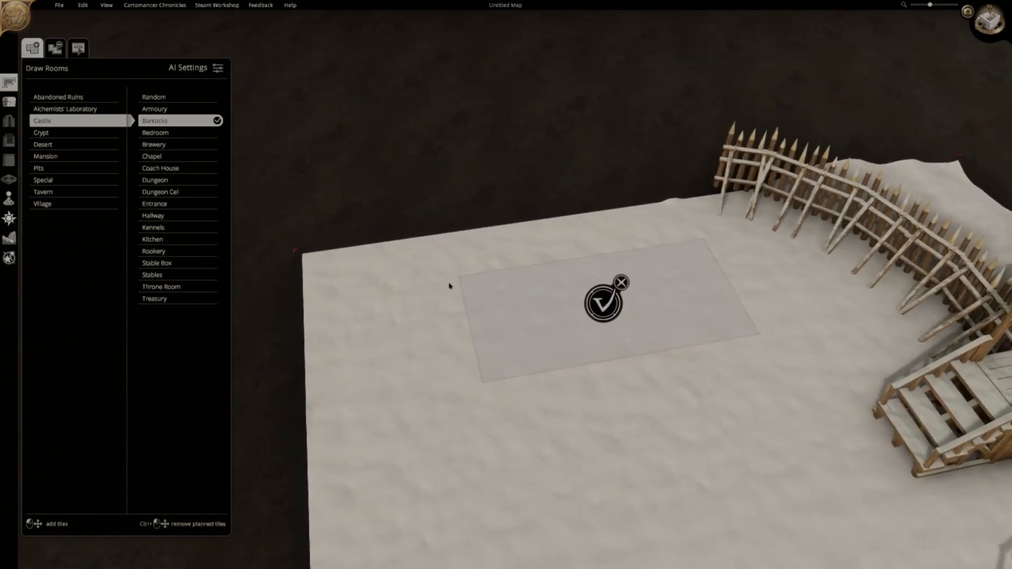
key("s")
left_click_drag(443, 262, 373, 320)
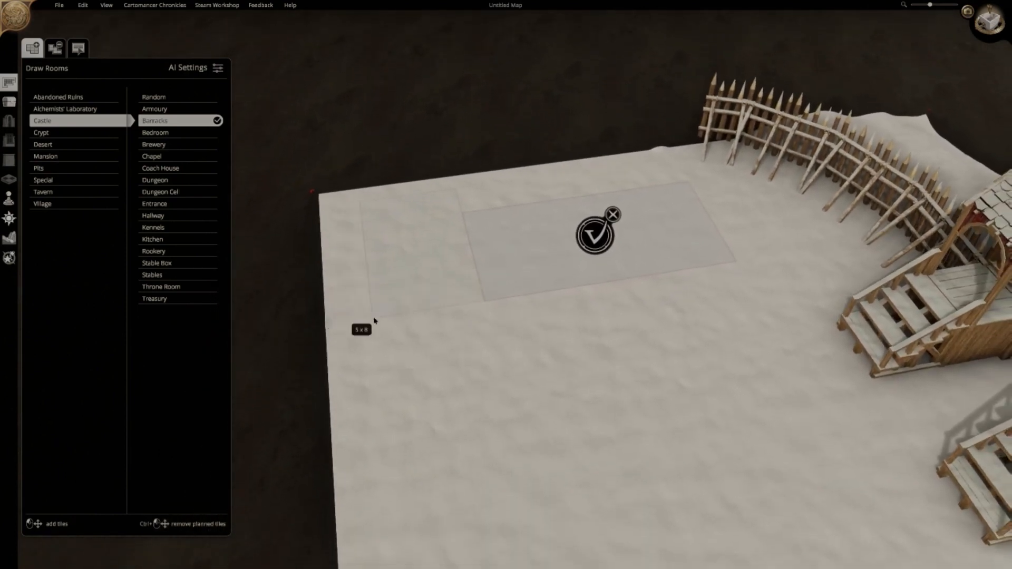
left_click_drag(363, 382, 369, 383)
key("d")
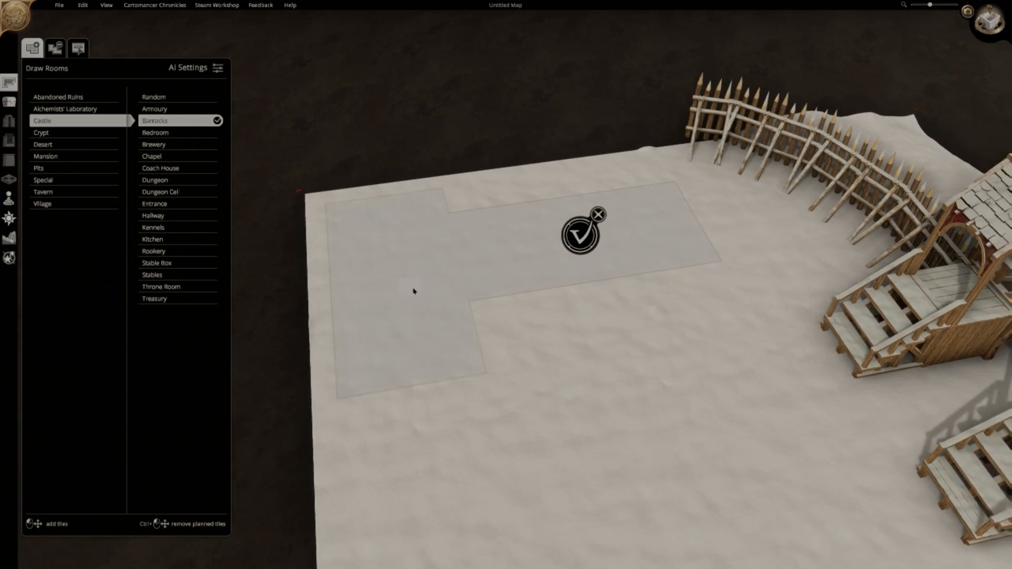
left_click(543, 235)
key("s")
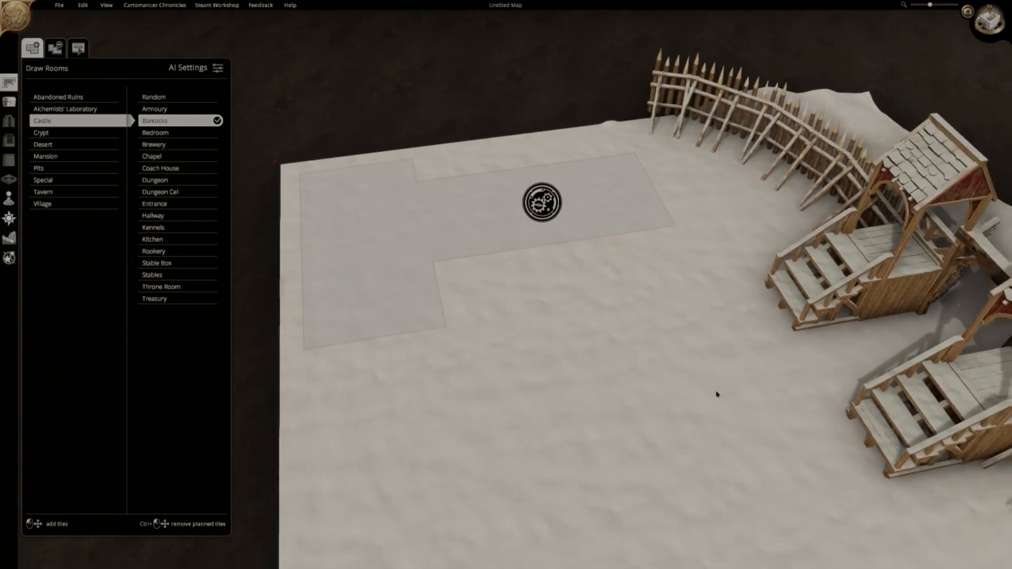
middle_click_drag(702, 323, 664, 337)
key("w")
scroll(664, 338, "up", 5)
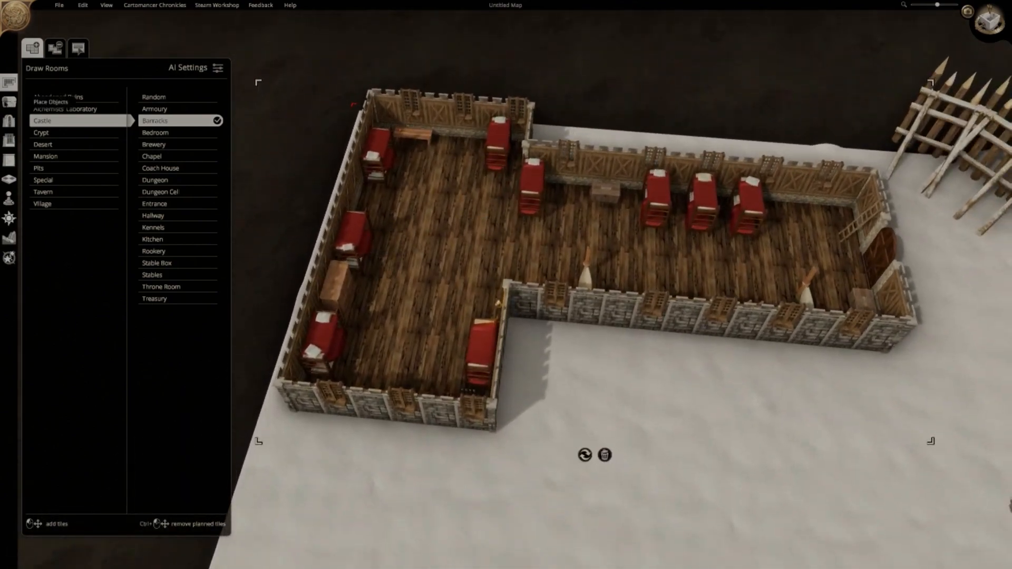
Place a horizontal-plank wooden wall across the barracks to divide the corner block from the long section
left_click(9, 102)
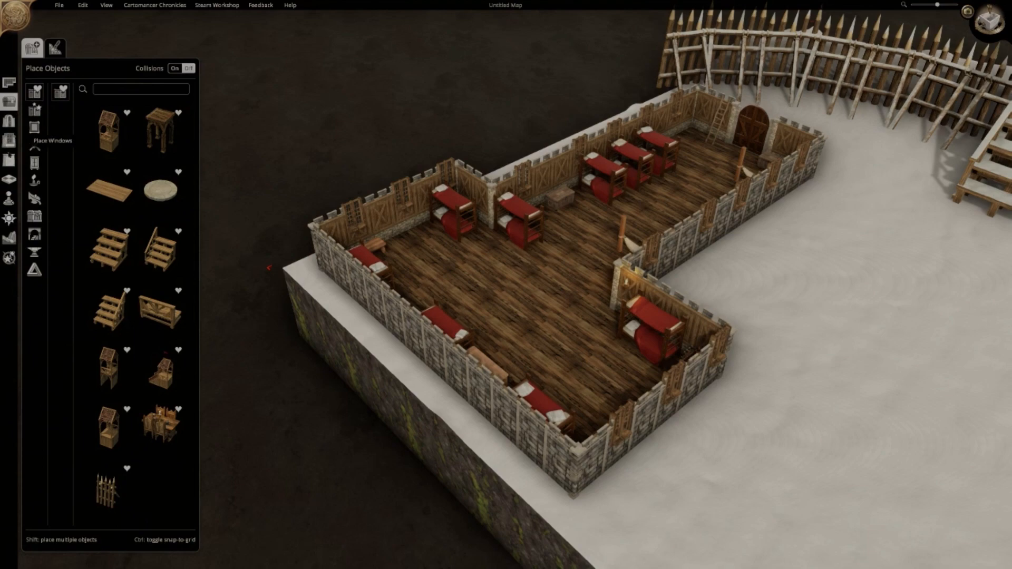
left_click(9, 160)
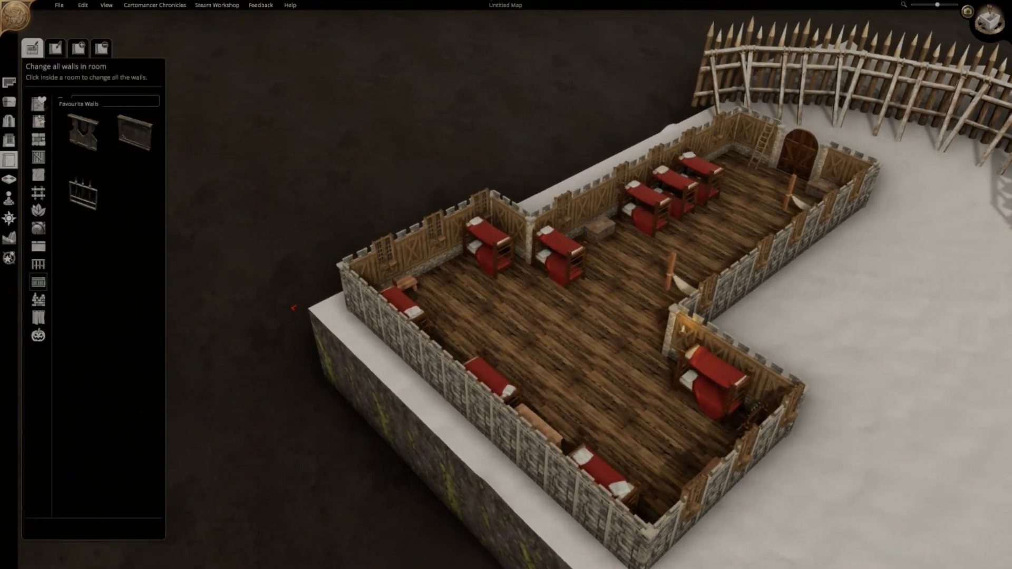
key("a")
key("d")
left_click(56, 48)
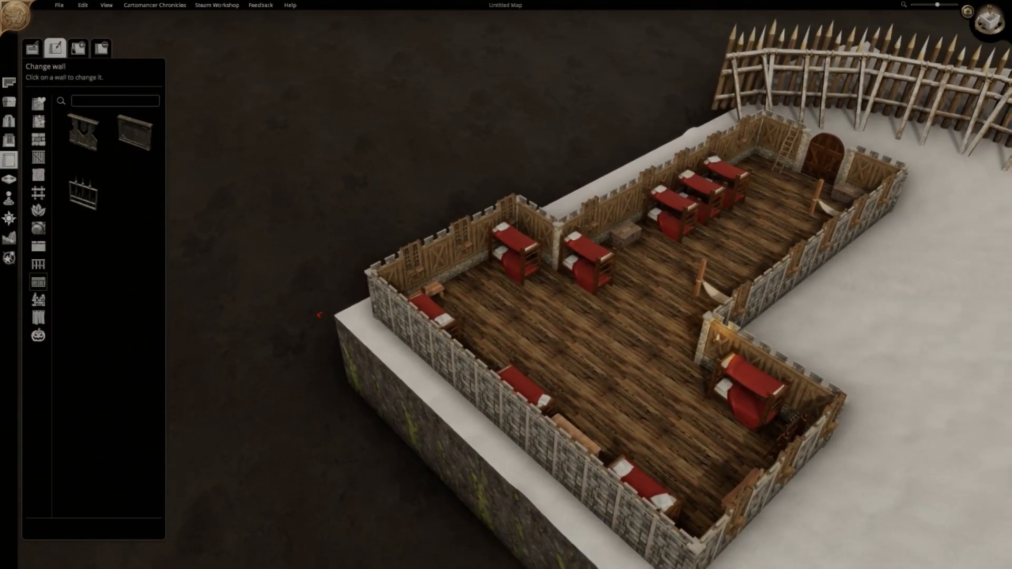
left_click(78, 48)
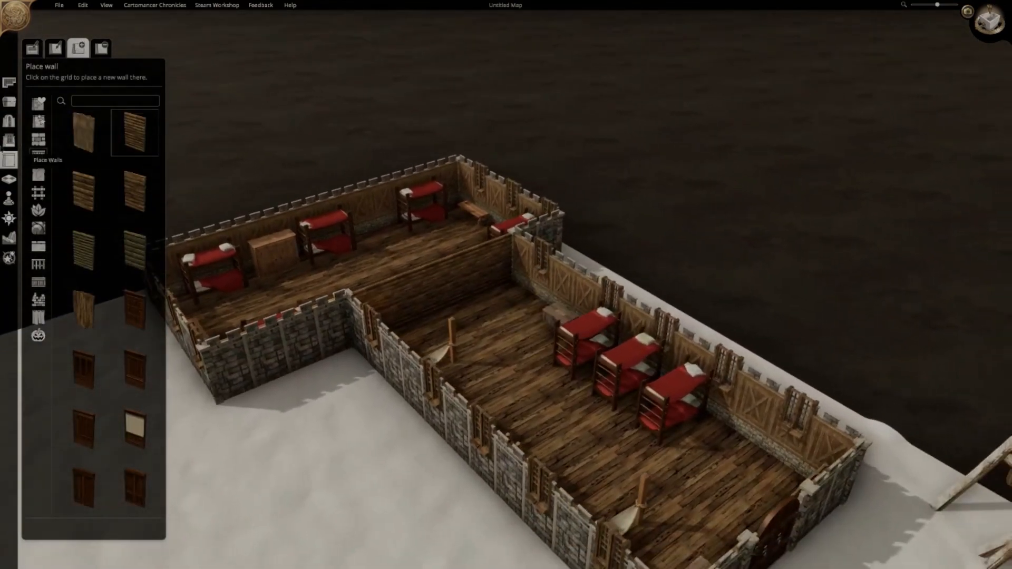
Move a bunk bed from the long room into the corner room and line up three bunks along its outer wall
left_click(9, 102)
middle_click_drag(227, 195, 400, 263)
left_click(410, 270)
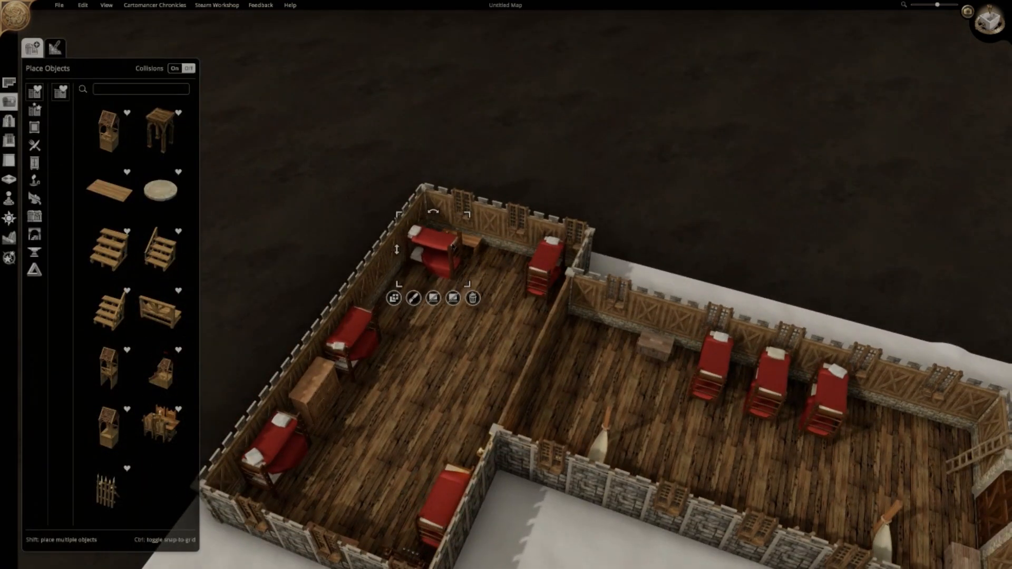
left_click(714, 369)
left_click_drag(714, 369, 412, 285)
left_click(361, 332)
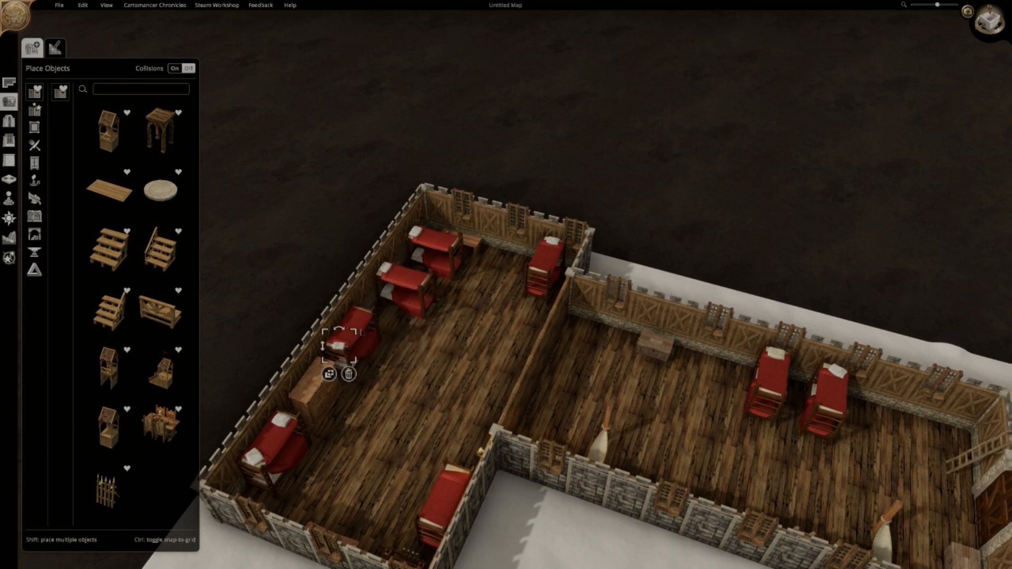
left_click_drag(365, 336, 391, 333)
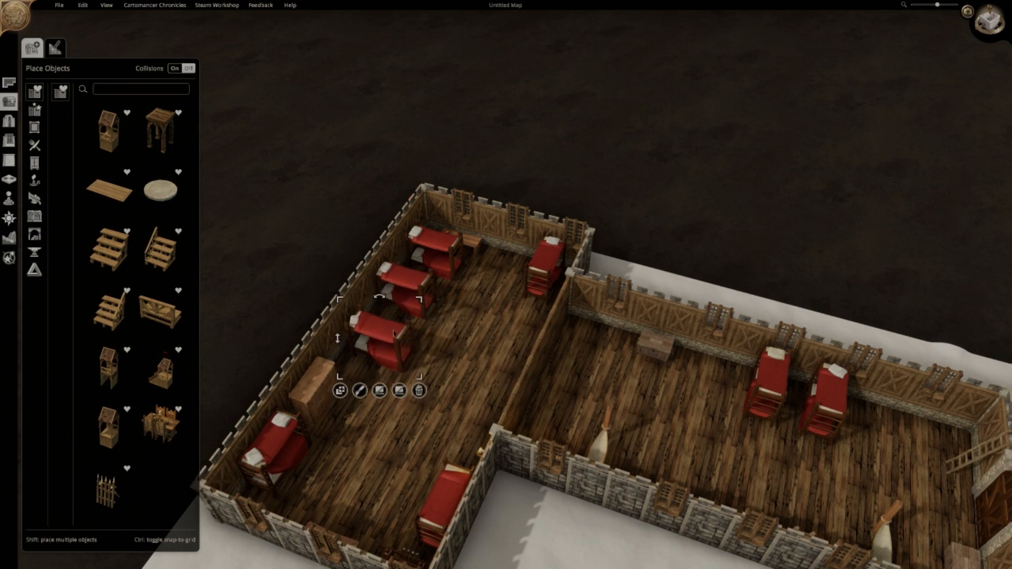
middle_click_drag(391, 334, 438, 339)
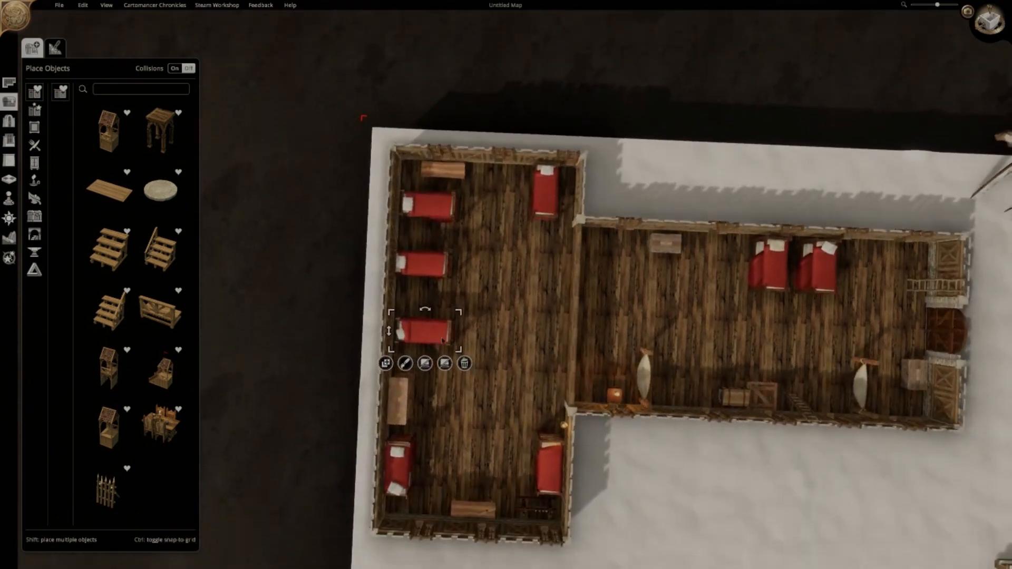
left_click_drag(438, 339, 435, 339)
middle_click_drag(435, 339, 386, 258)
Delete the two remaining bunk beds and the two white hammocks from the long room
left_click(722, 185)
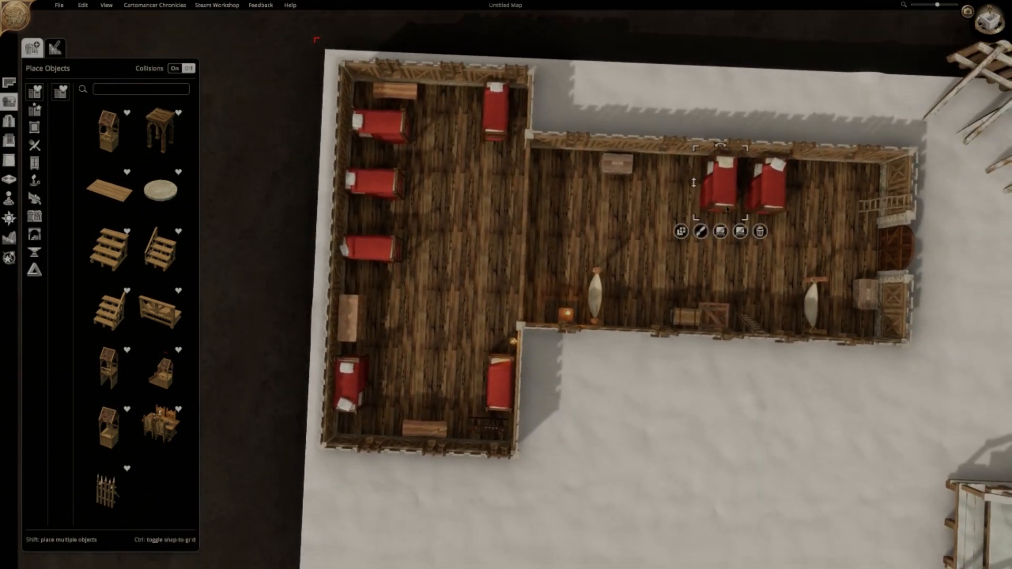
key("Delete")
left_click(759, 176)
key("Delete")
left_click(595, 295)
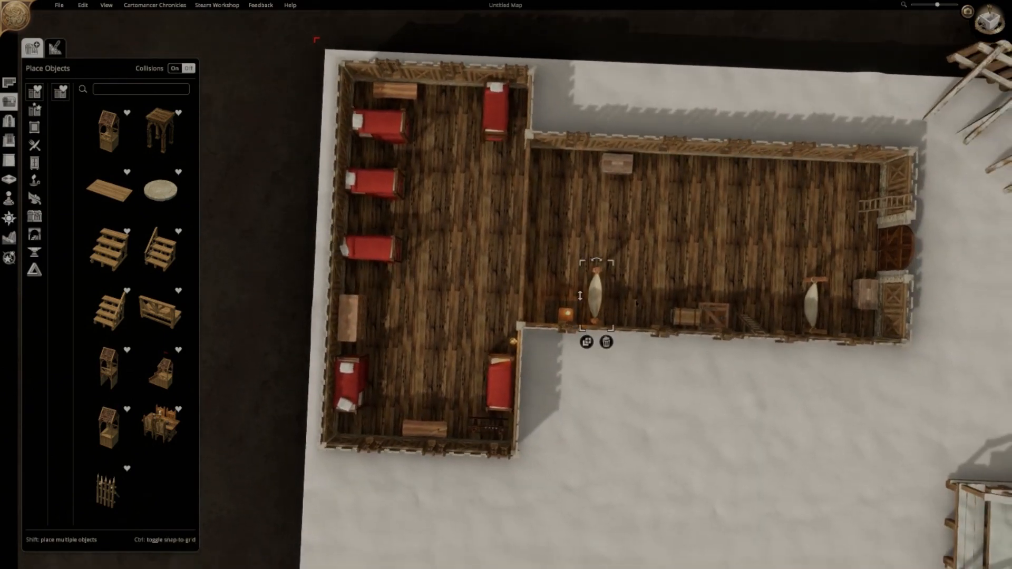
key("Delete")
left_click(816, 310)
key("Delete")
Recolour individual bunk beds in the corner room, using magenta, purple, yellow and orange
left_click(507, 395)
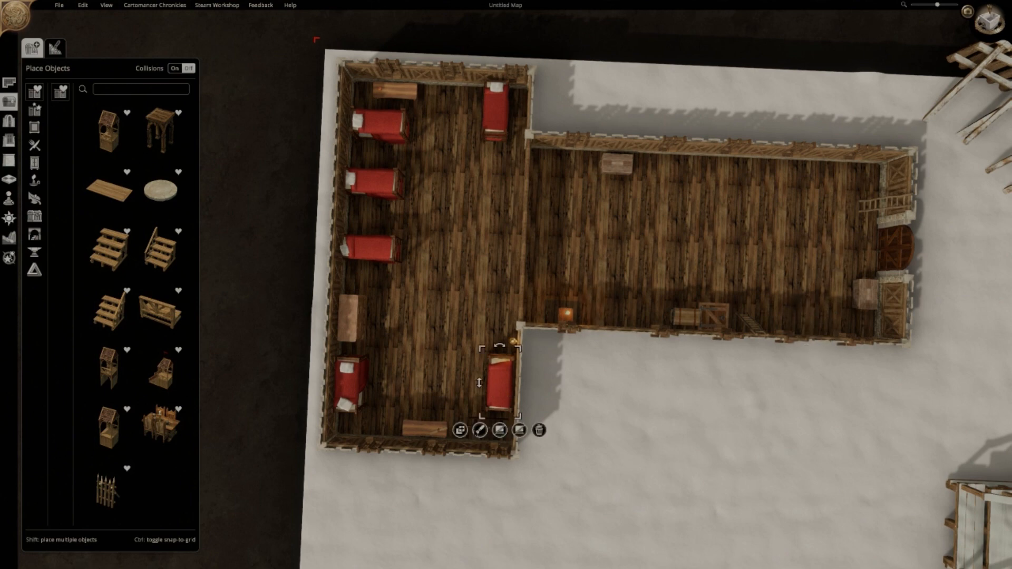
left_click(480, 430)
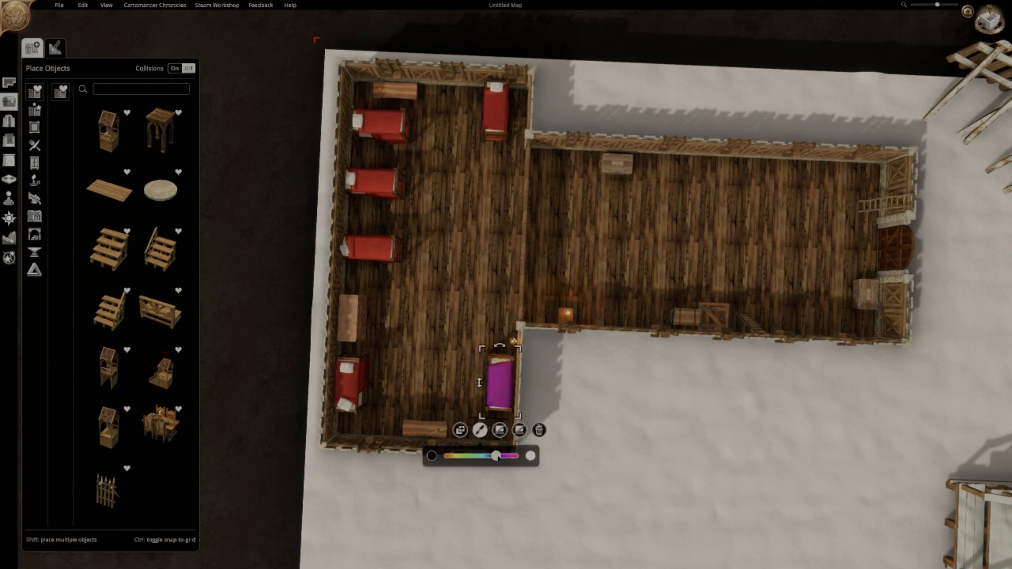
left_click(350, 384)
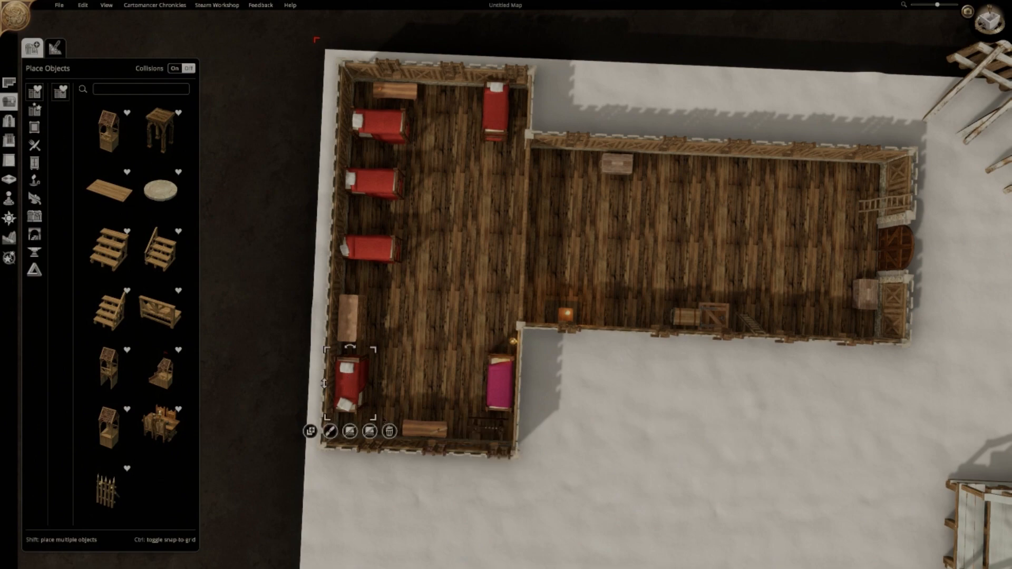
left_click(371, 247)
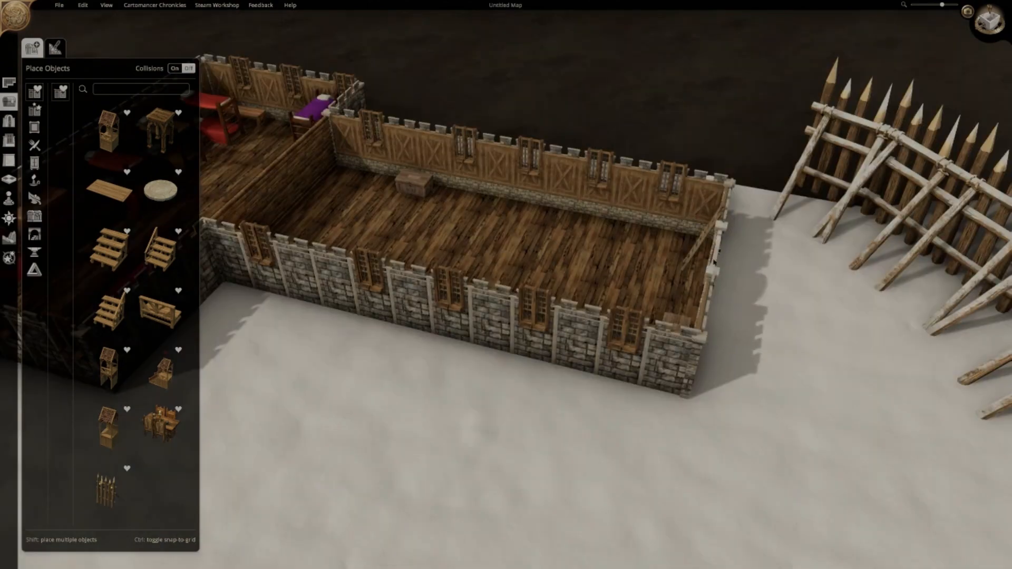
Furnish the long room with two favourite tables with chairs, a long food table against the wall and a smaller table with a bench
middle_click_drag(400, 227, 457, 226)
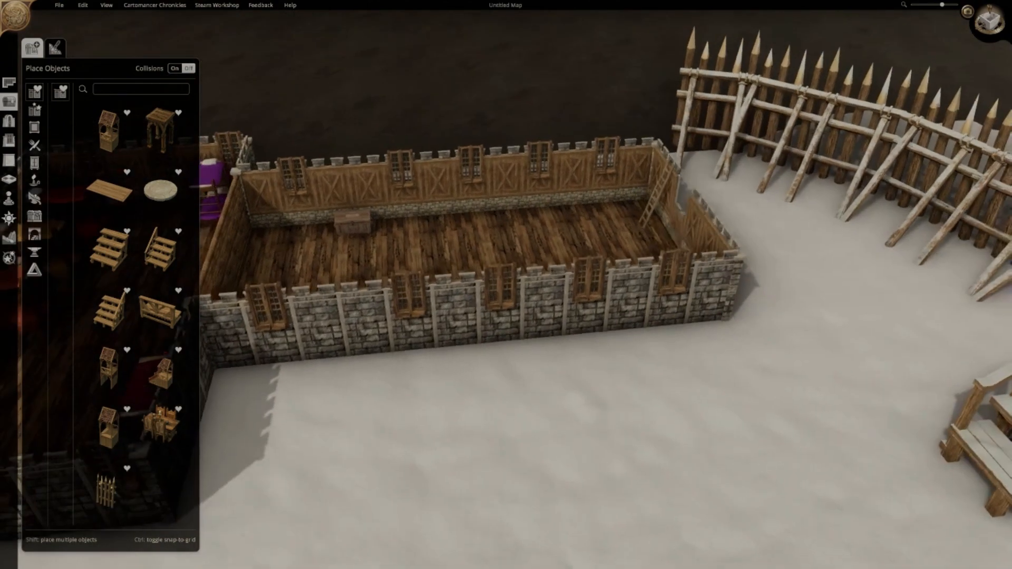
right_click_drag(457, 226, 736, 185)
middle_click_drag(737, 185, 748, 239)
right_click_drag(748, 240, 669, 240)
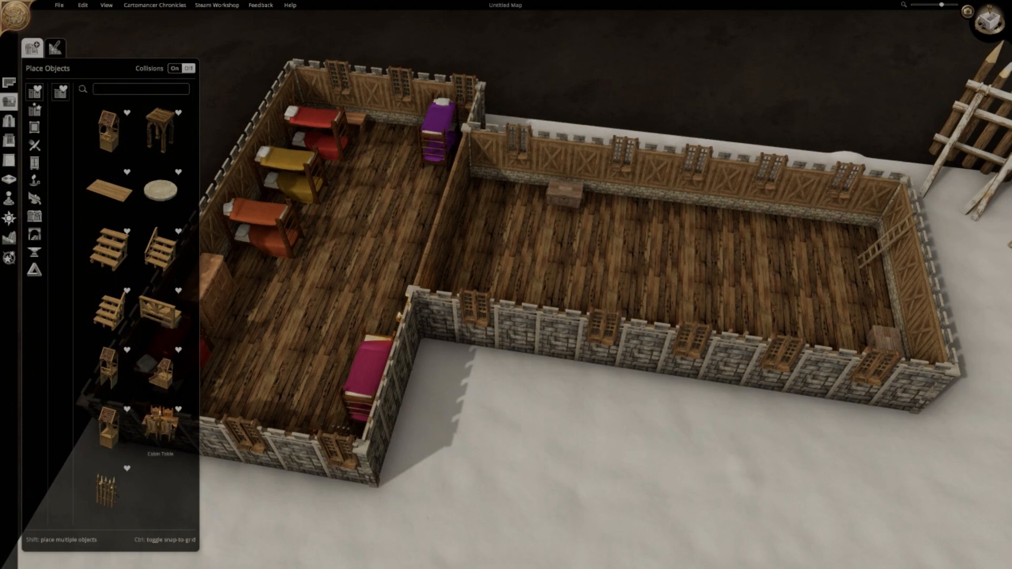
left_click(160, 426)
key("d")
key("w")
scroll(464, 342, "down", 3)
left_click(461, 354)
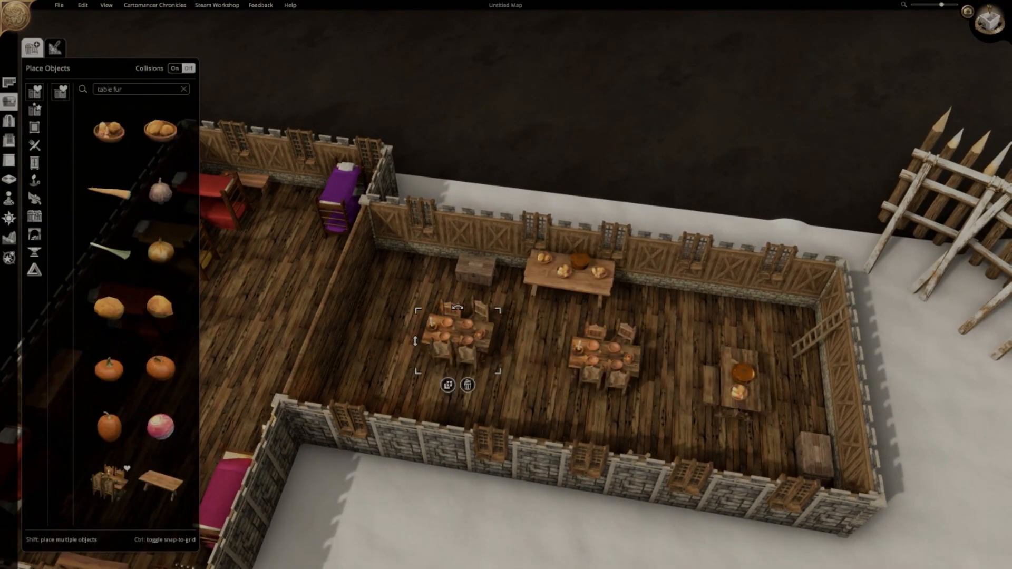
Rotate the small food table and its bench to run parallel to the long room's side walls
left_click(738, 406)
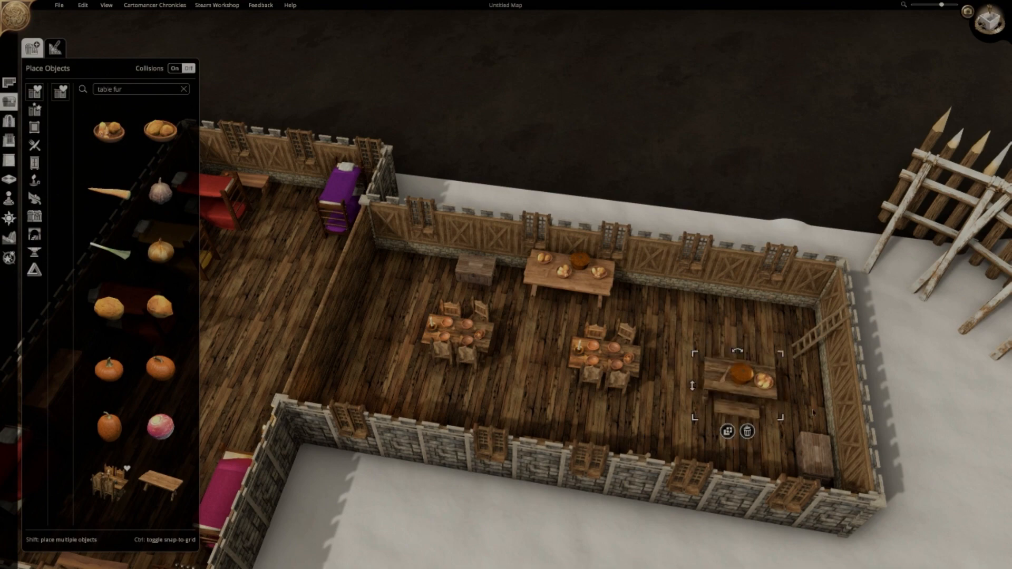
left_click(813, 413)
middle_click_drag(813, 413, 806, 390)
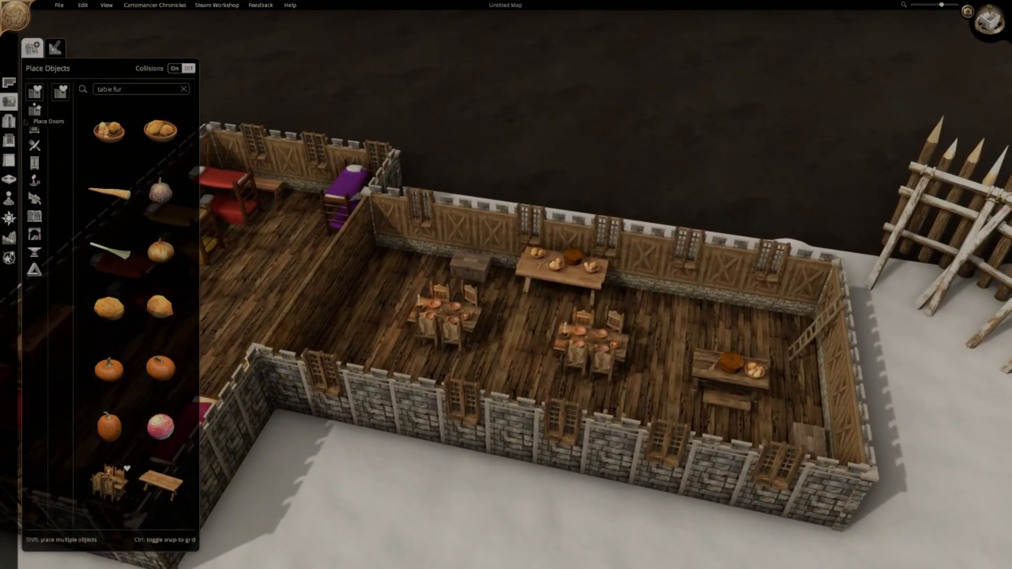
Find a stone fireplace by searching "fire" and place it against the long room's back wall, between the windows near the ladder
type("fire")
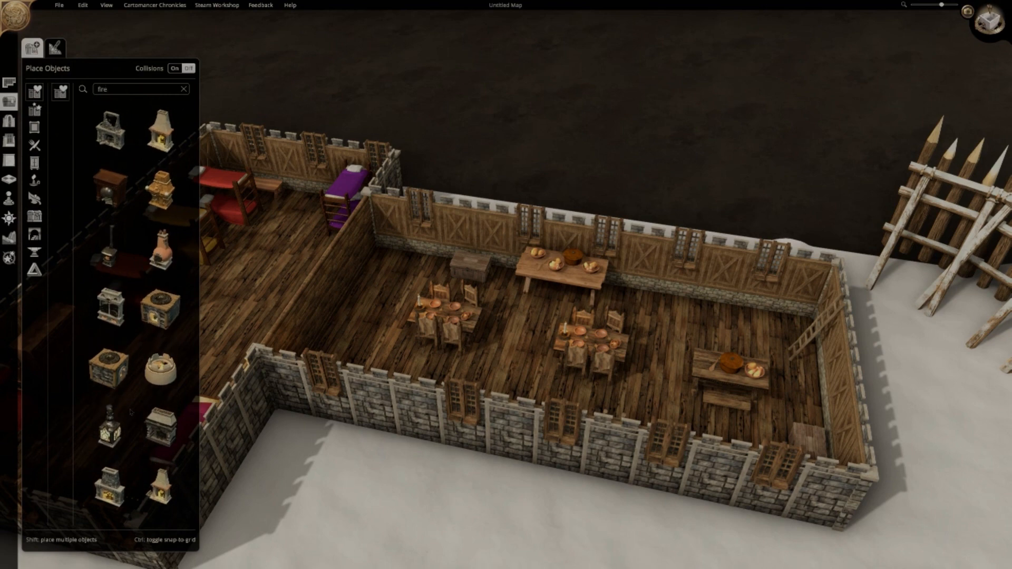
left_click(109, 484)
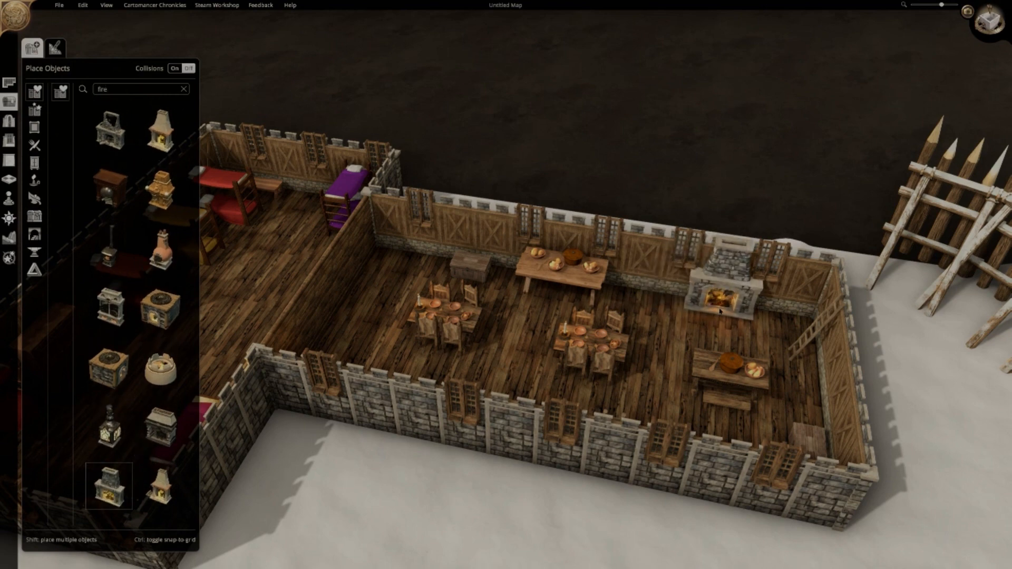
left_click(719, 312)
Place a second stone fireplace in the corner room and move the bench from its end wall into the long room
left_click(714, 340)
key("a")
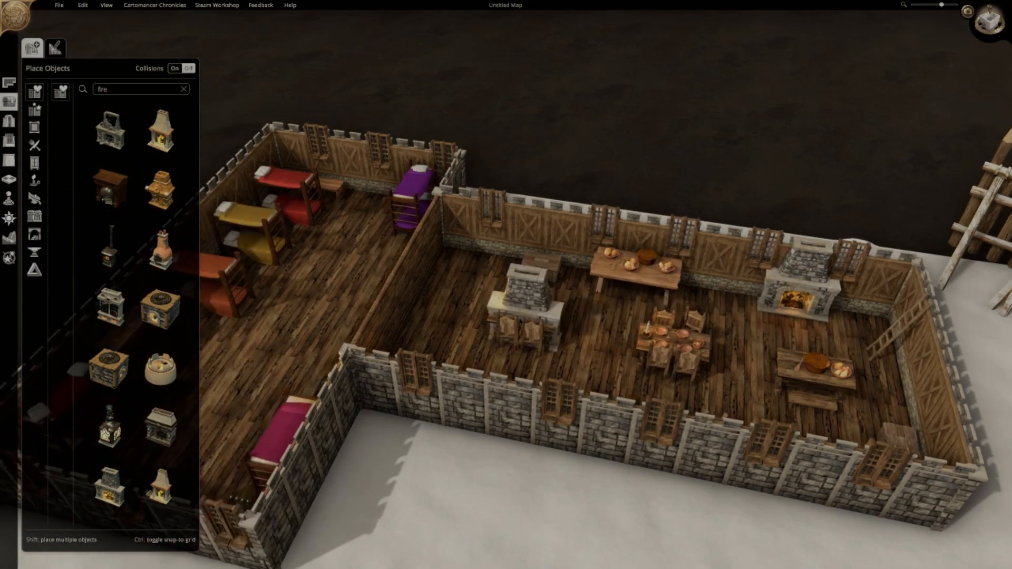
key("q")
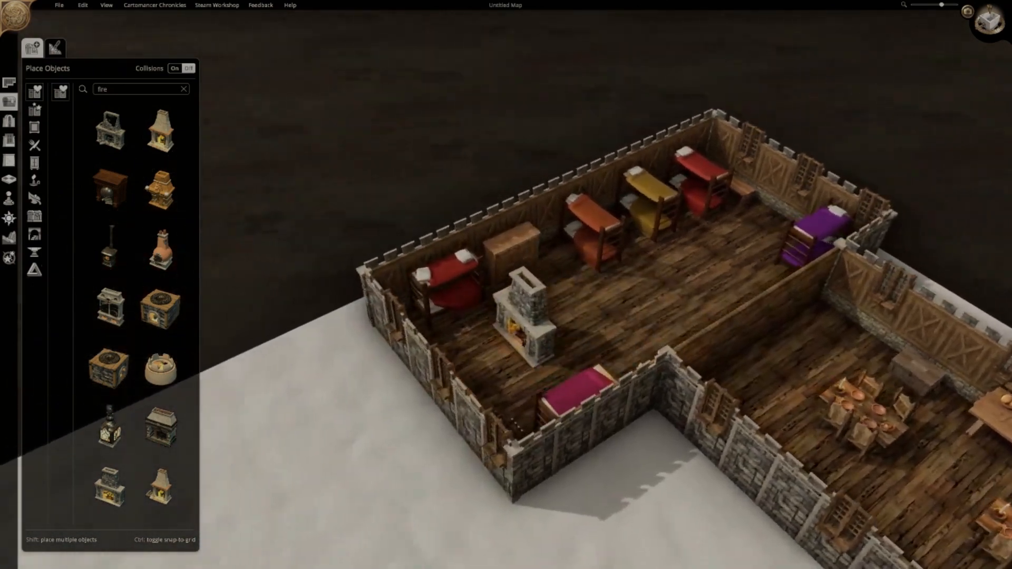
middle_click_drag(524, 338, 305, 354)
key("w")
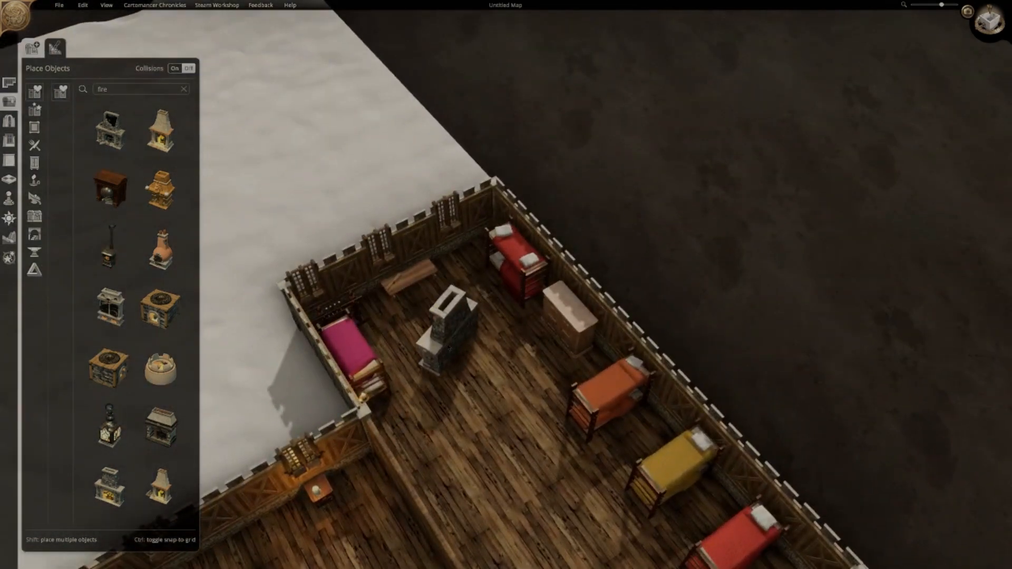
left_click(447, 332)
key("s")
key("a")
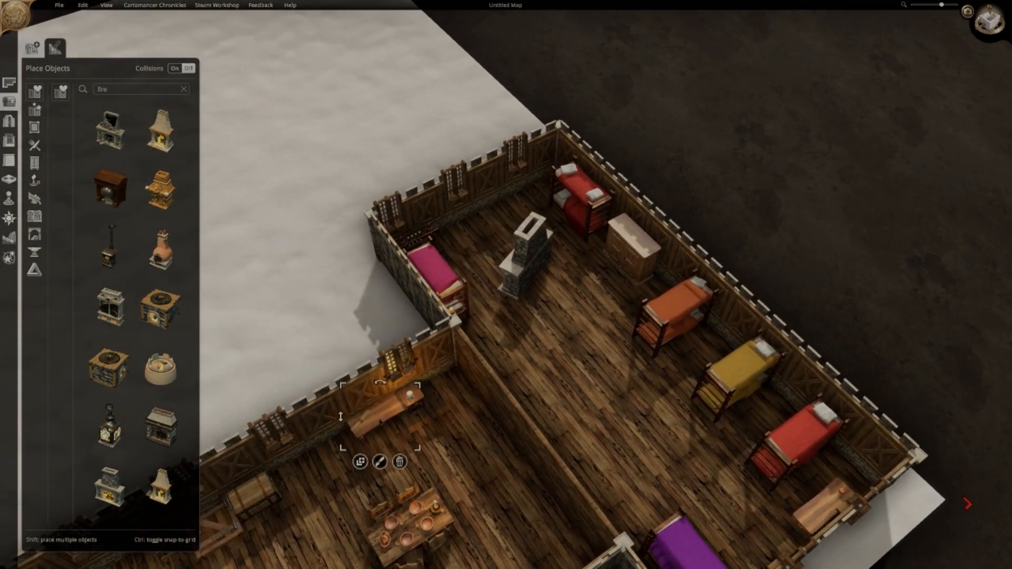
Rotate the corner room's fireplace to face into the room and set it against the end wall
mouse_move(489, 244)
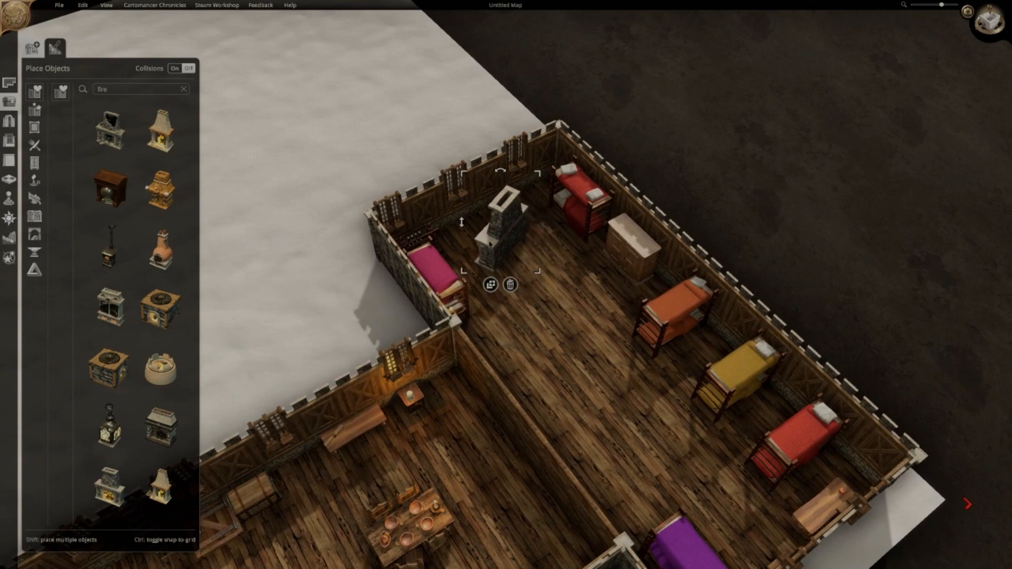
scroll(489, 244, "down", 3)
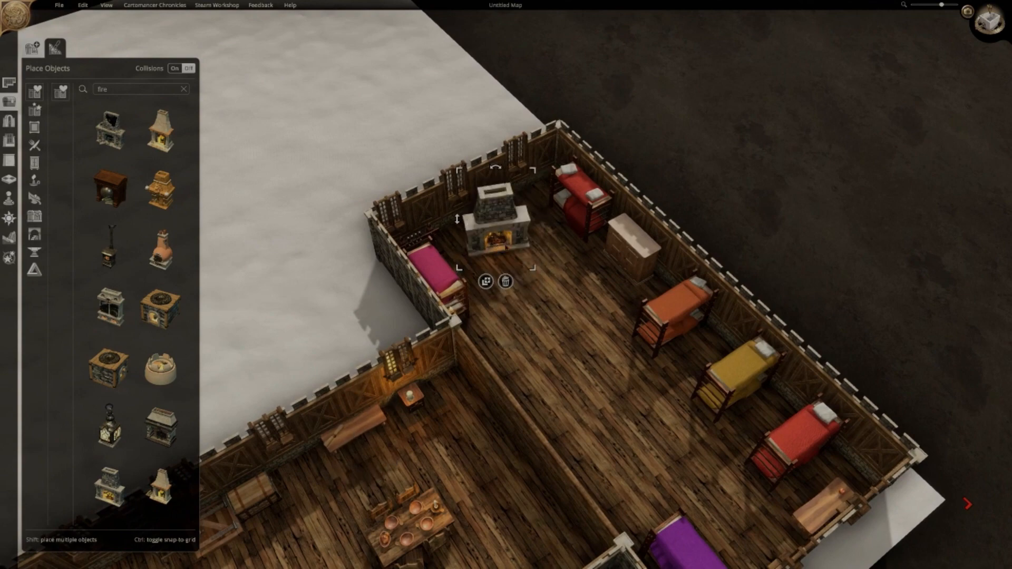
scroll(489, 244, "up", 1)
left_click_drag(489, 243, 494, 213)
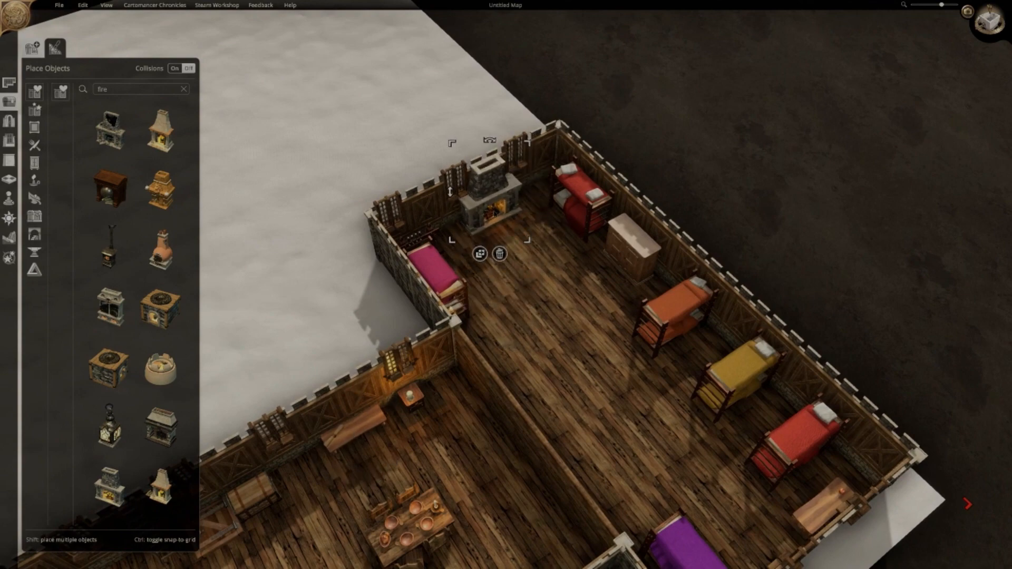
Change all the walls of the corner room and the long room to the Logs wall style
middle_click_drag(494, 213, 926, 242)
scroll(811, 289, "down", 2)
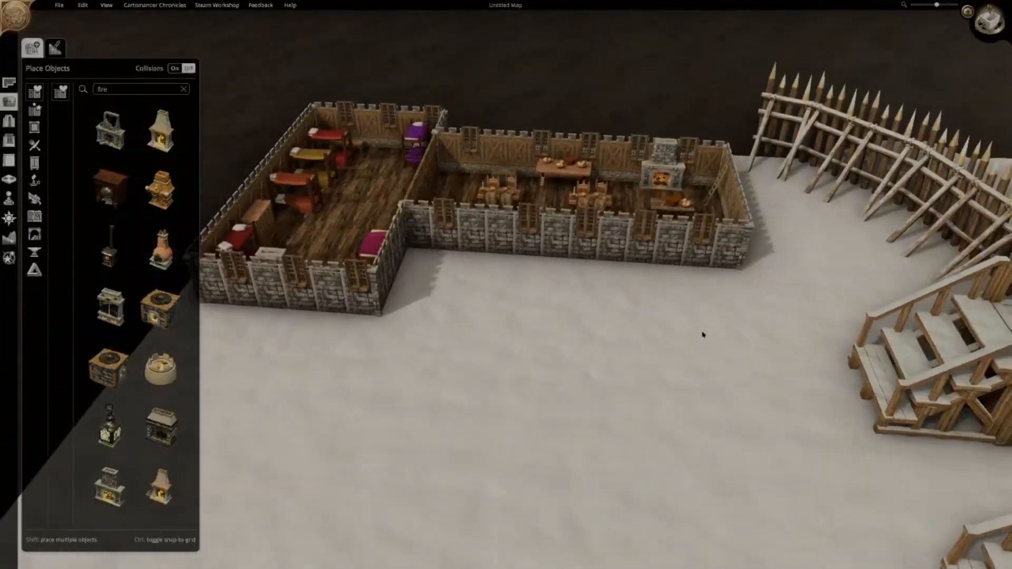
middle_click_drag(703, 334, 514, 379)
key("w")
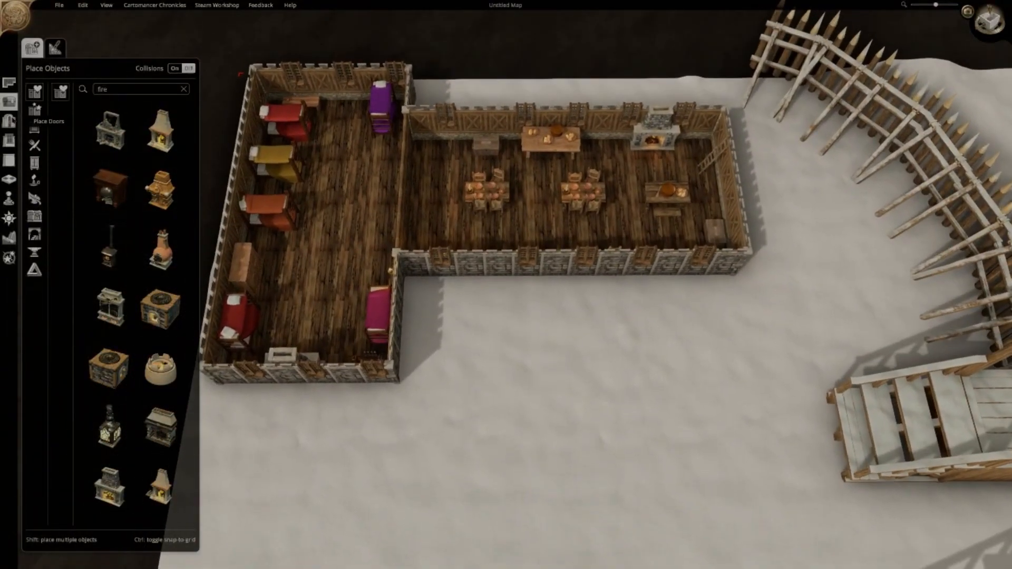
left_click(9, 160)
left_click(57, 49)
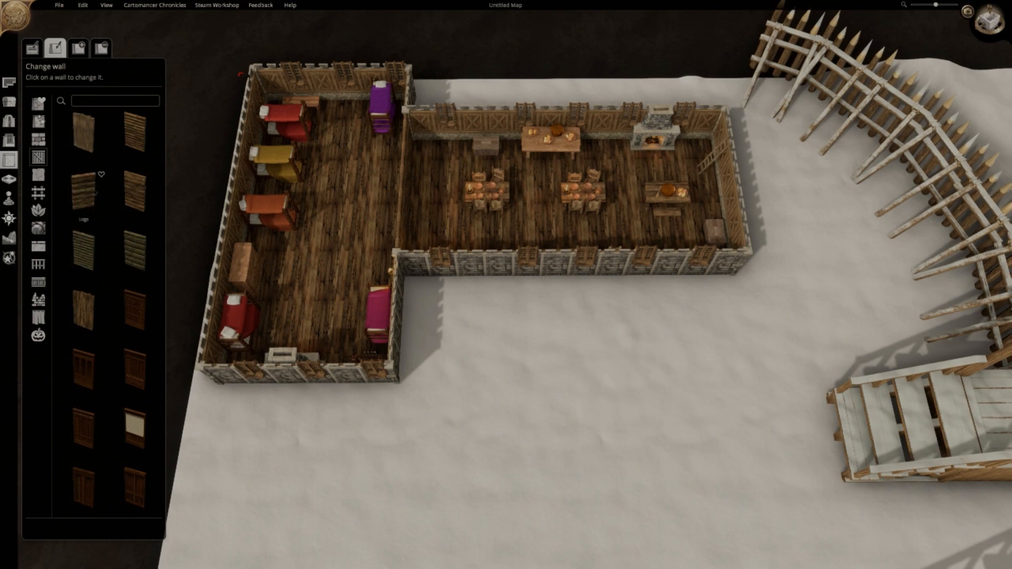
left_click(32, 48)
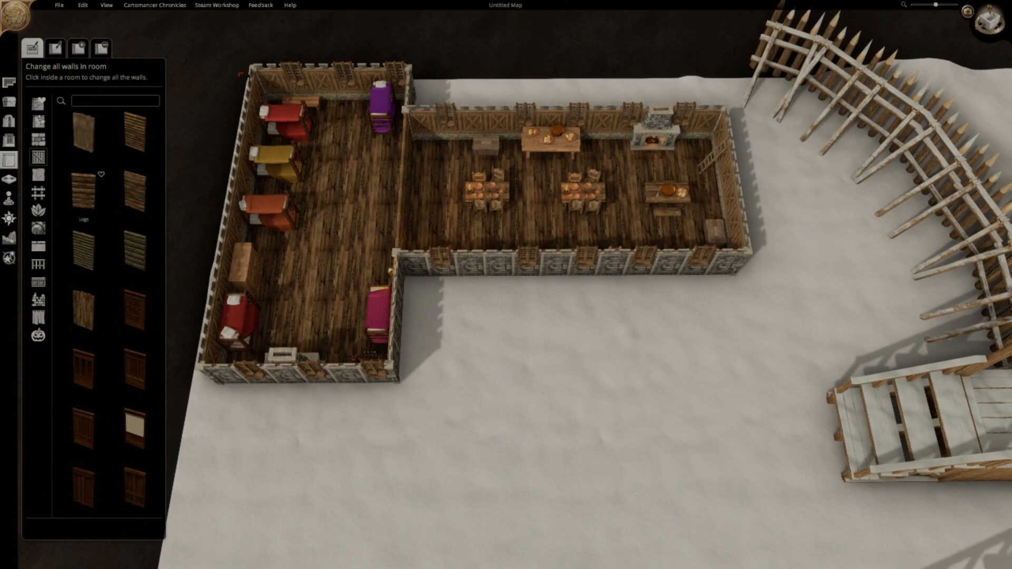
left_click(105, 204)
left_click(261, 316)
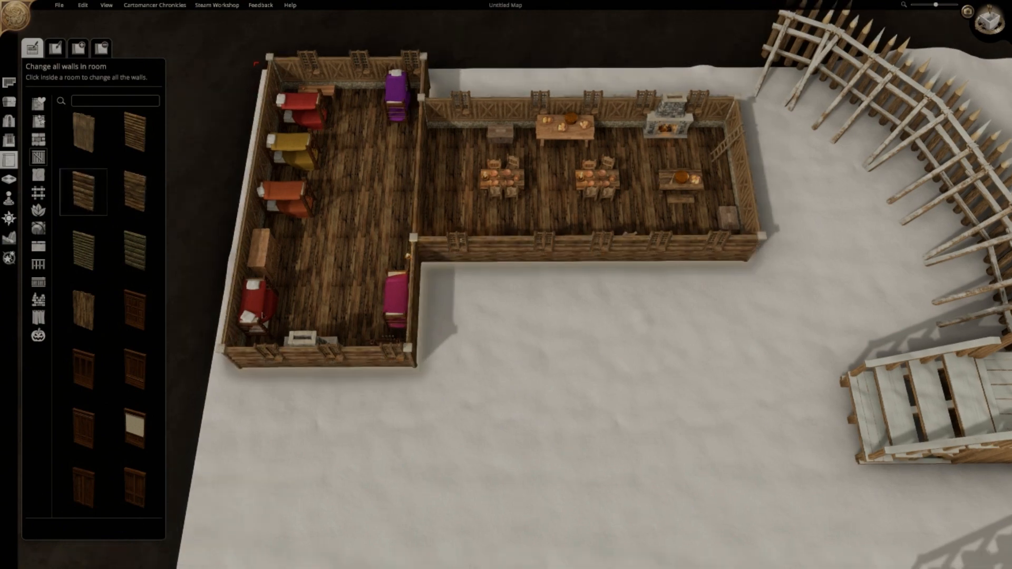
right_click_drag(372, 377, 565, 211)
key("a")
left_click(527, 295)
key("w")
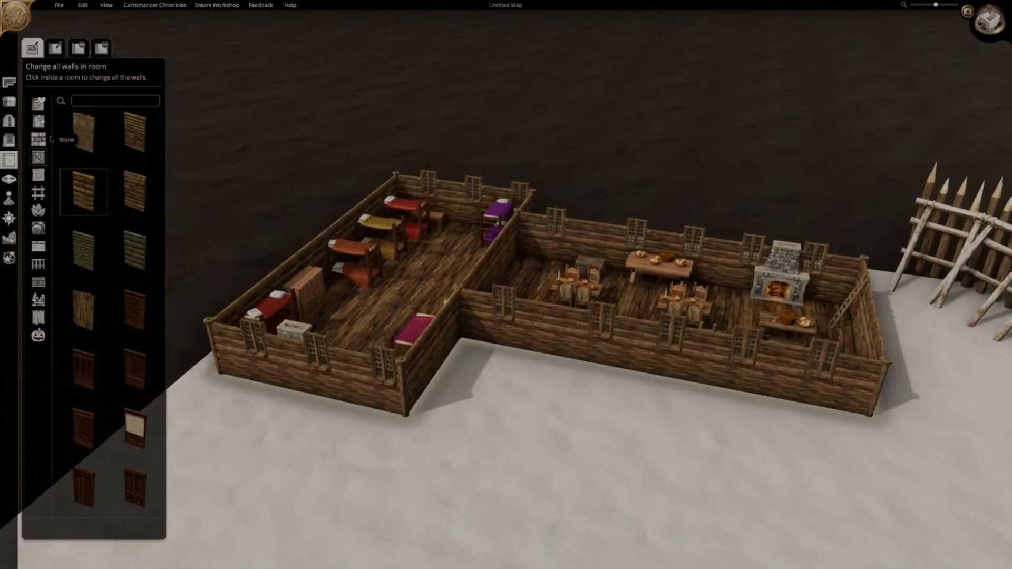
key("w")
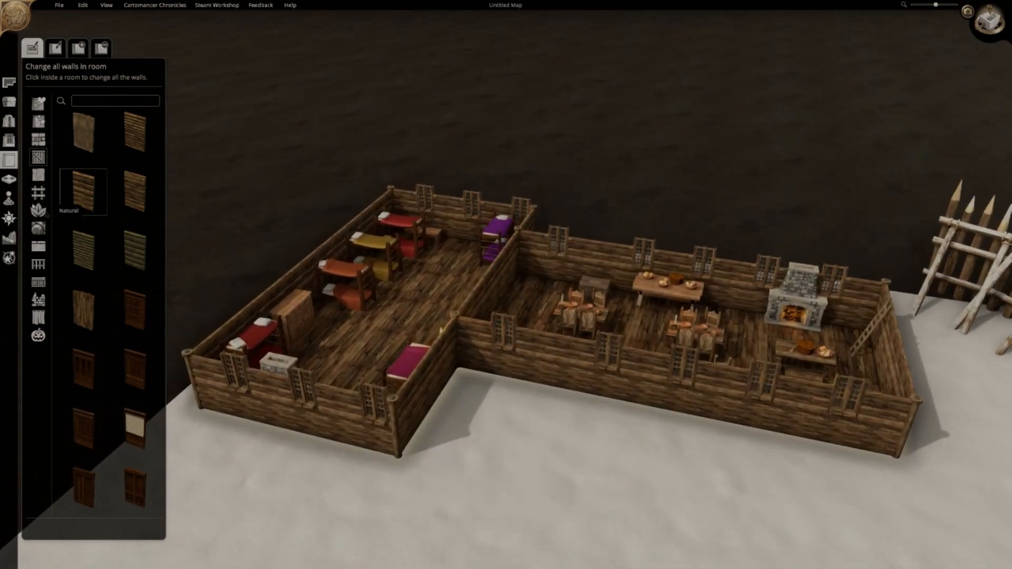
left_click(38, 139)
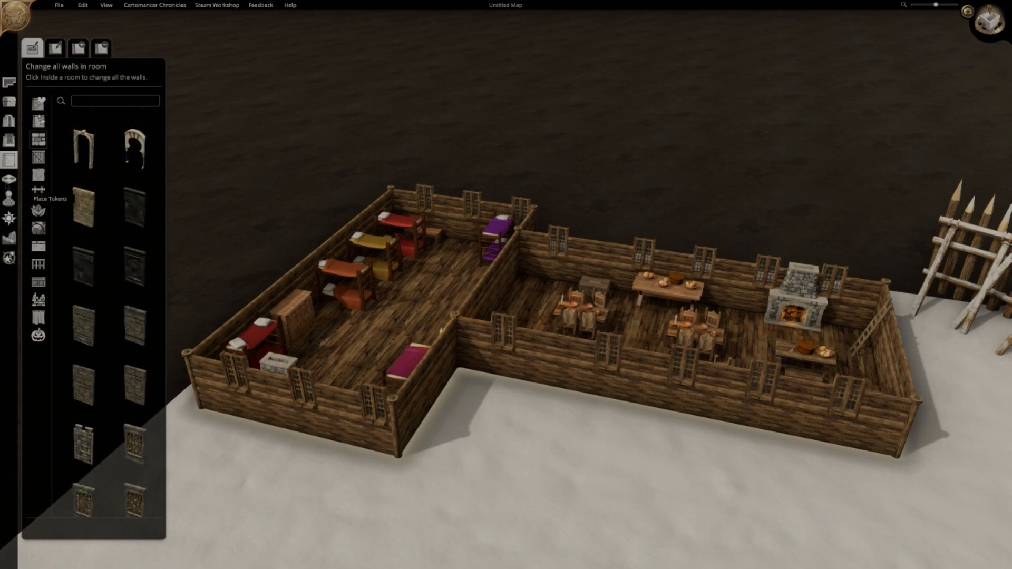
Cover the corner room's entire floor with the dark irregular cobblestone texture
left_click(9, 181)
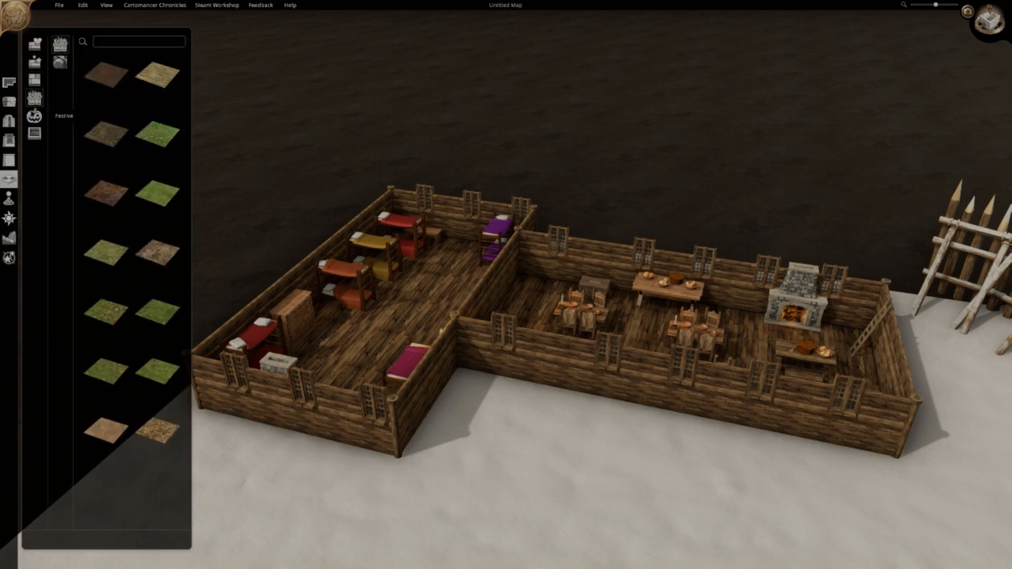
left_click(34, 61)
left_click(35, 80)
left_click(35, 97)
left_click(35, 134)
left_click(34, 98)
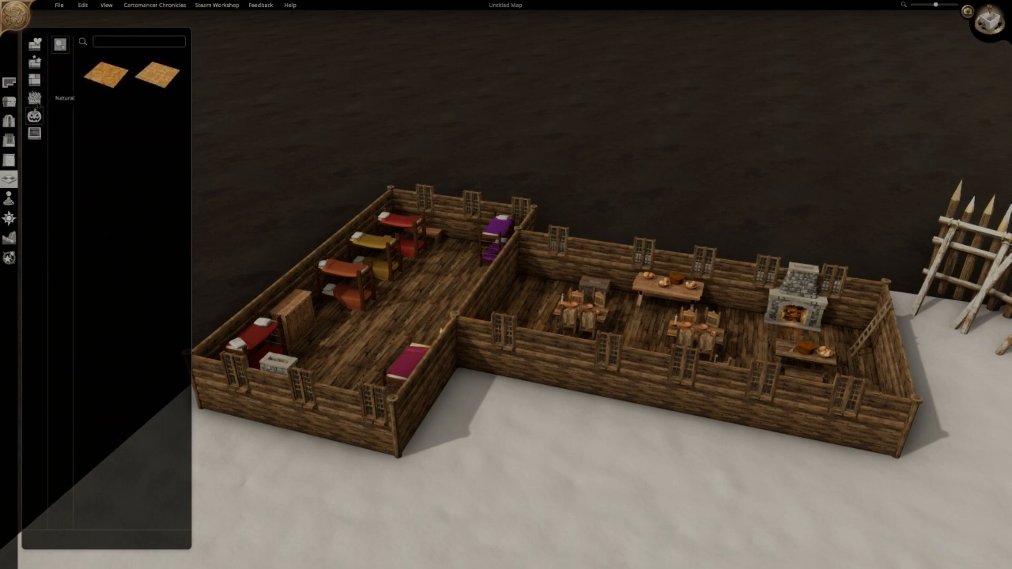
left_click(34, 80)
left_click(60, 80)
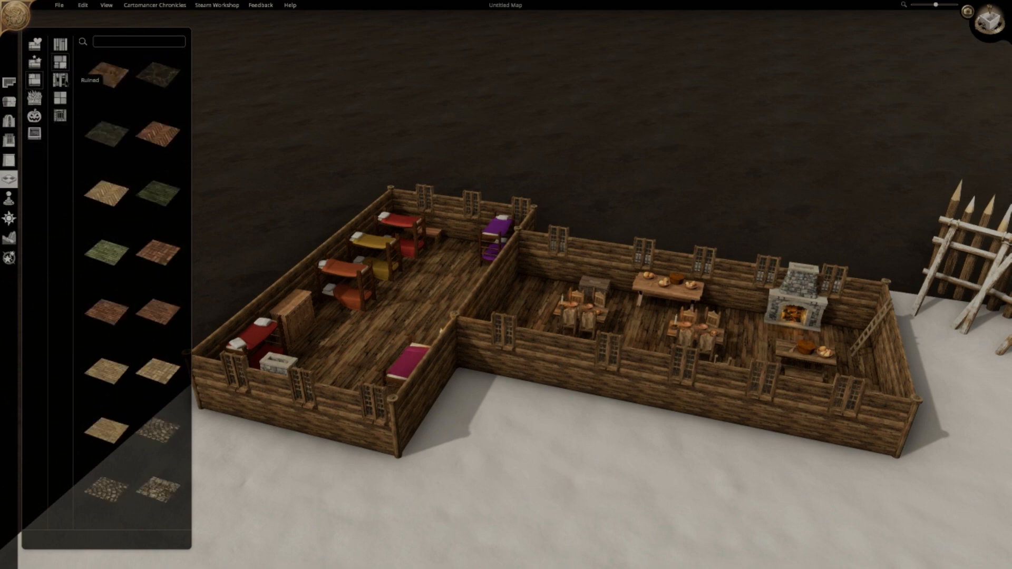
scroll(128, 179, "down", 5)
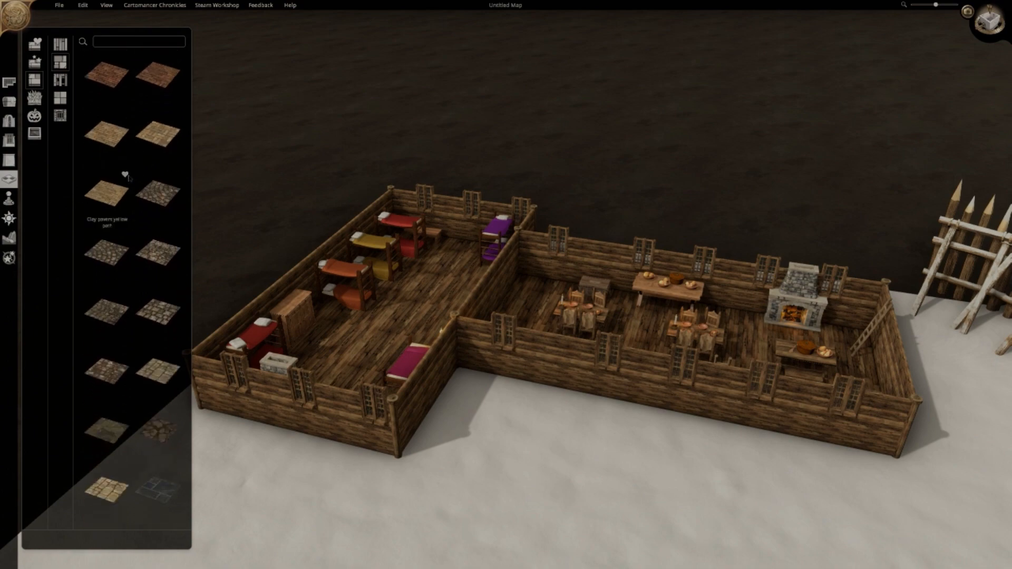
left_click(167, 430)
middle_click_drag(421, 237, 375, 199)
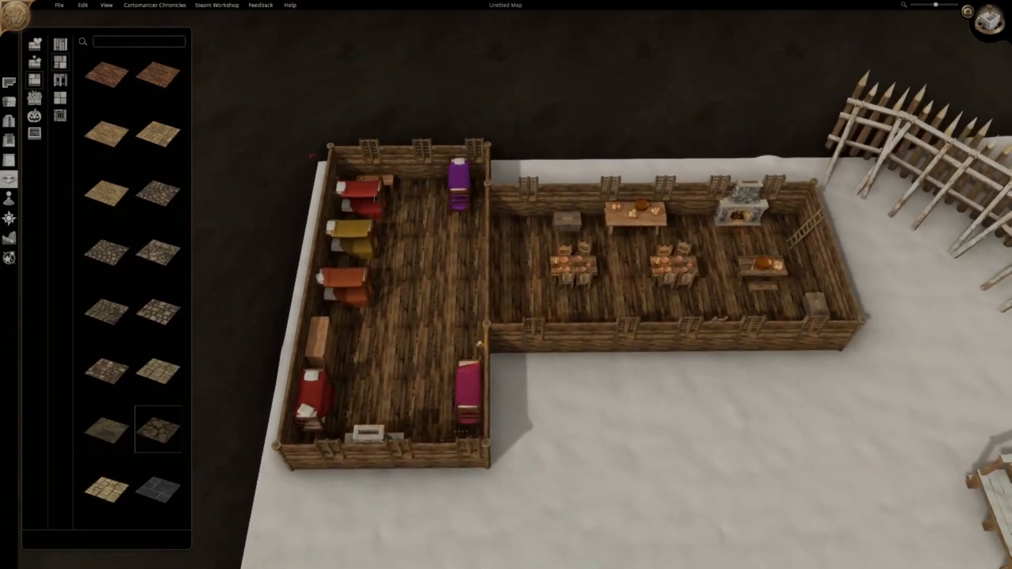
mouse_move(354, 191)
left_mouse_down()
mouse_move(474, 258)
mouse_move(474, 444)
left_mouse_up()
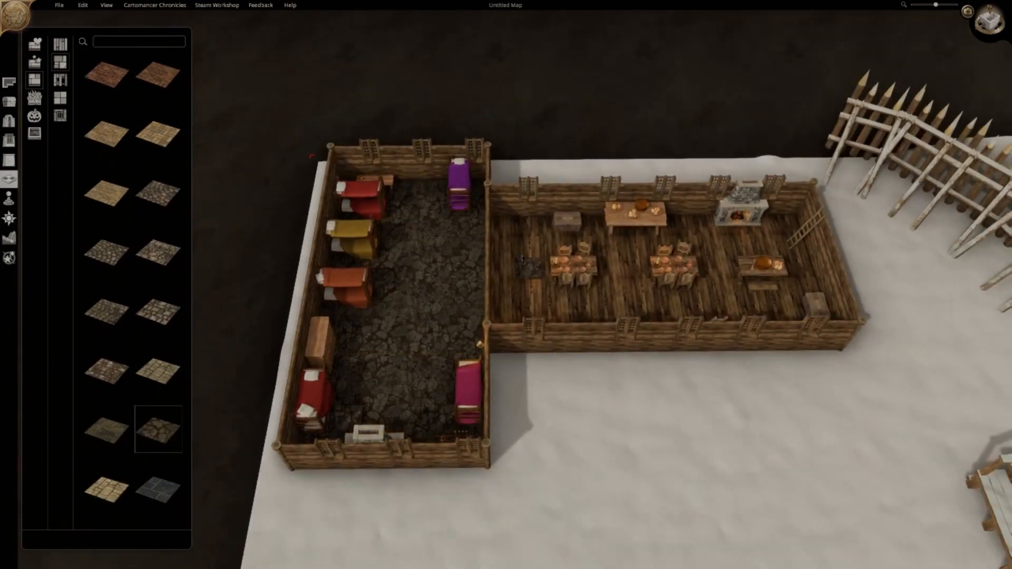
Cover the long room's floor with the same dark cobblestone texture
left_click_drag(500, 224, 815, 334)
key("s")
key("d")
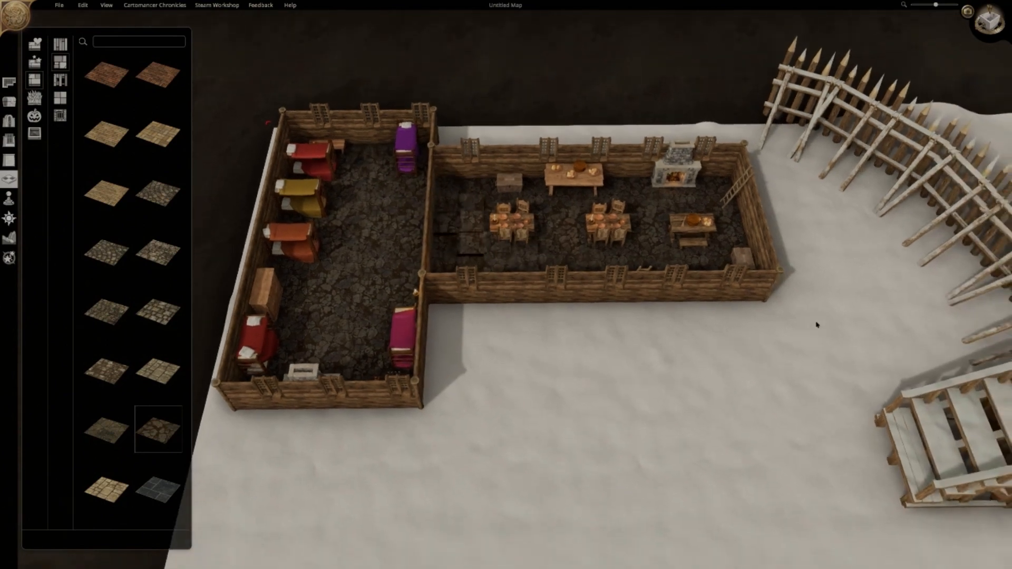
Add a roofed wooden entrance to the long room's outer wall and a plank door in the wall between the two rooms
middle_click_drag(725, 330, 589, 356)
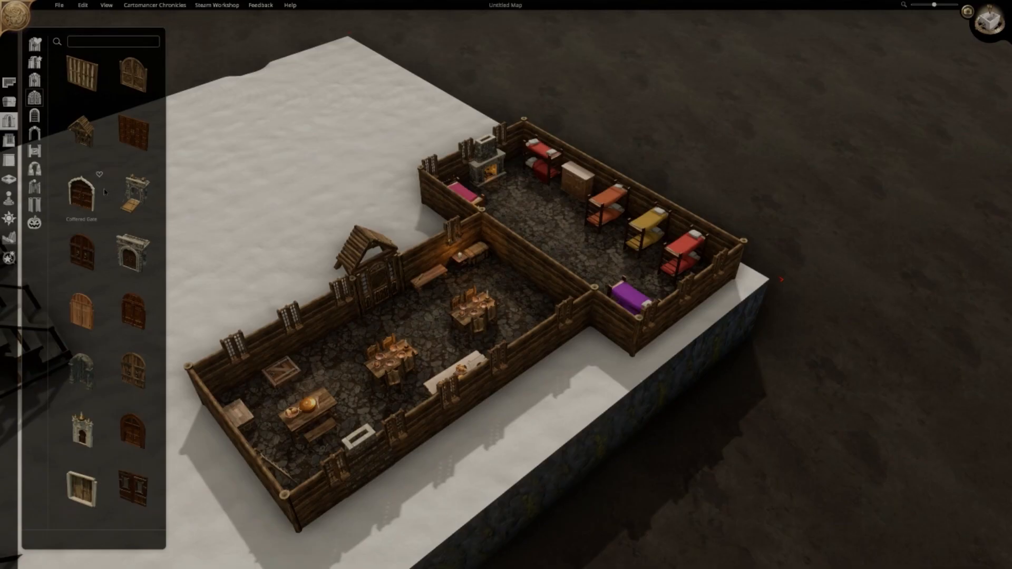
left_click(34, 80)
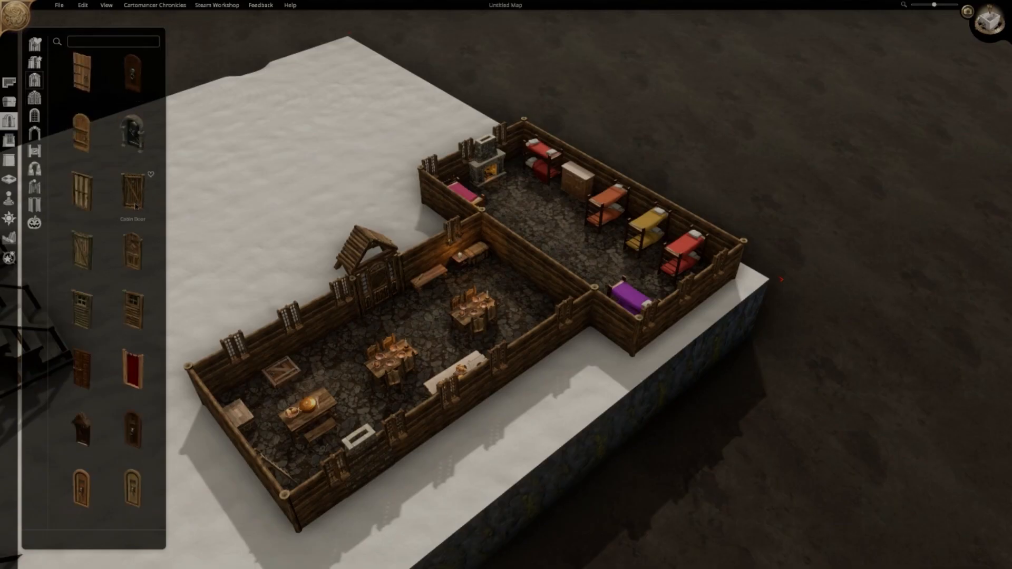
left_click(93, 265)
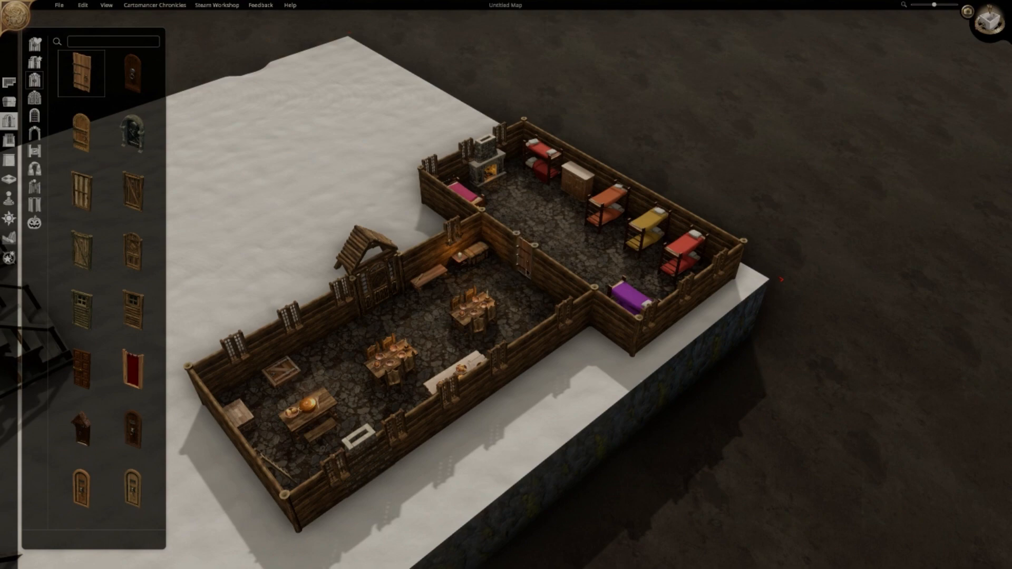
left_click(526, 272)
left_click(524, 296)
Place an enlarged bearskin rug on the floor in front of the corner room's fireplace
middle_click_drag(507, 299, 316, 285)
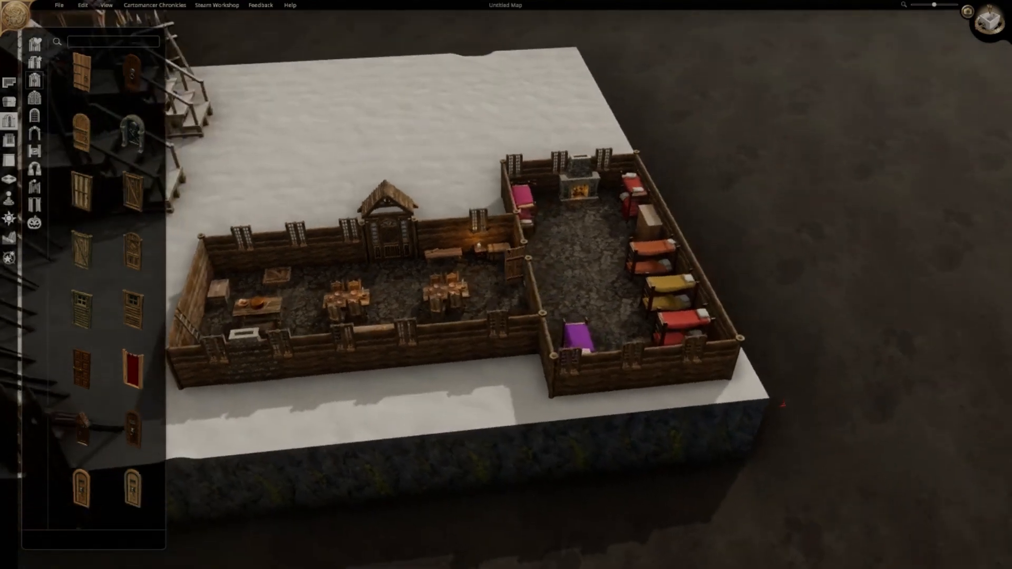
type("rug")
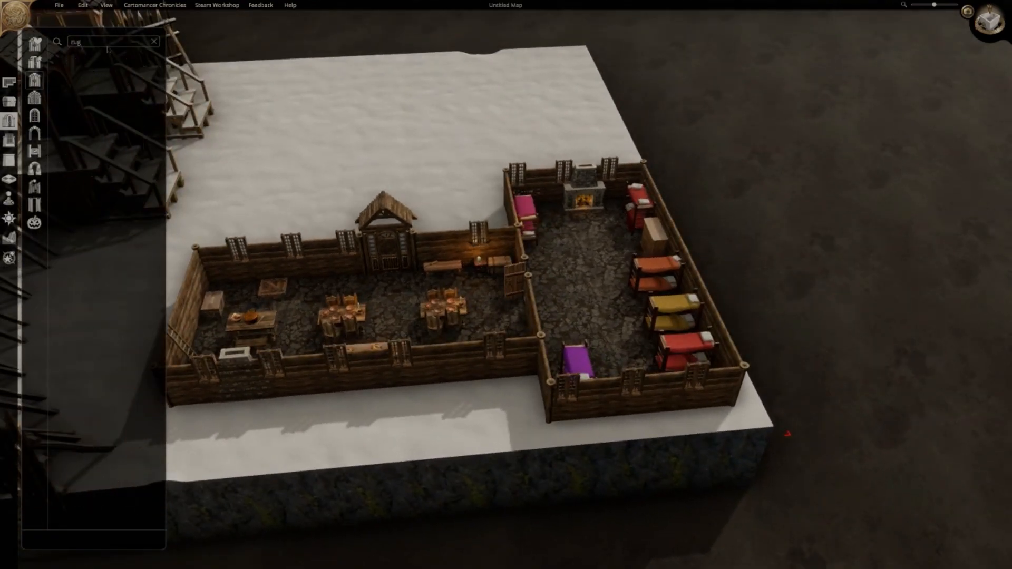
left_click(9, 101)
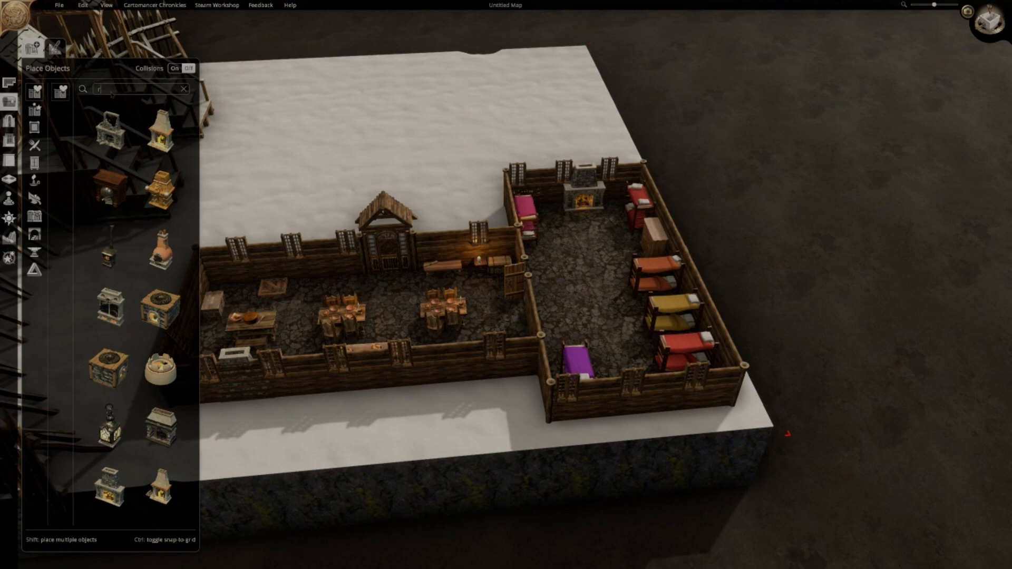
scroll(108, 264, "up", 2)
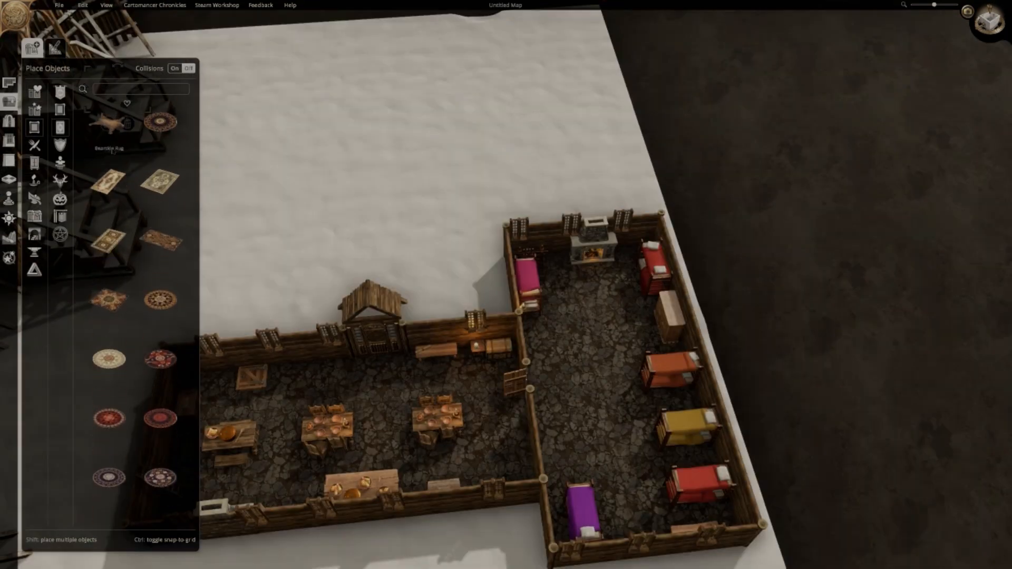
left_click(108, 122)
key("w")
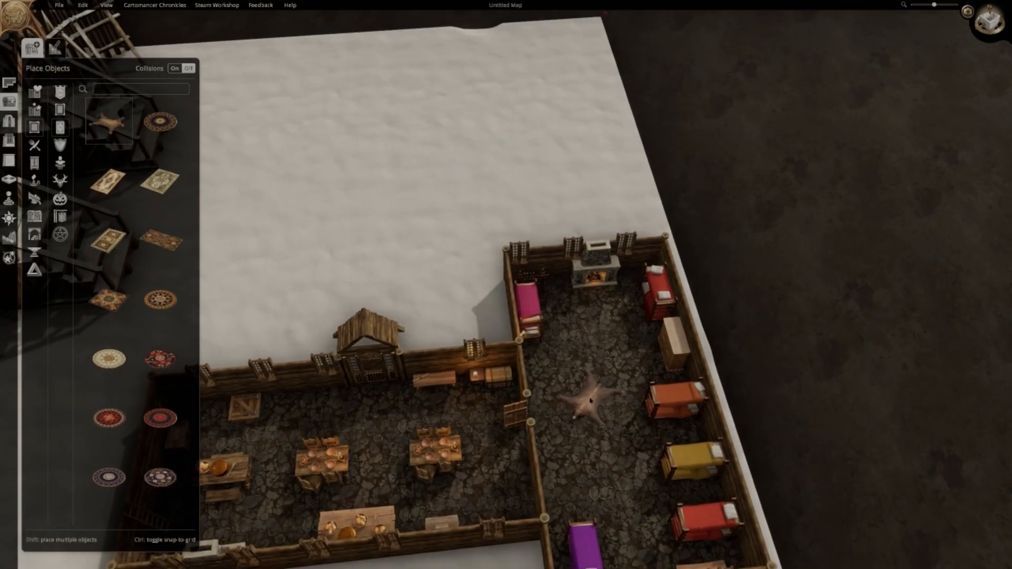
left_click(595, 337)
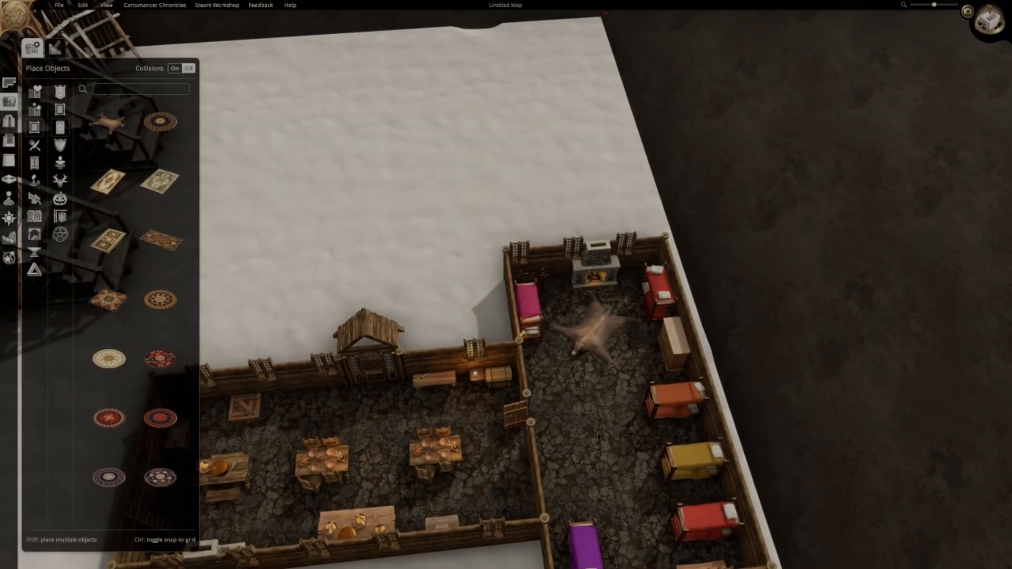
Place a cream patterned rectangular rug on the floor just inside the long room's roofed entrance
key("a")
key("s")
left_click(160, 181)
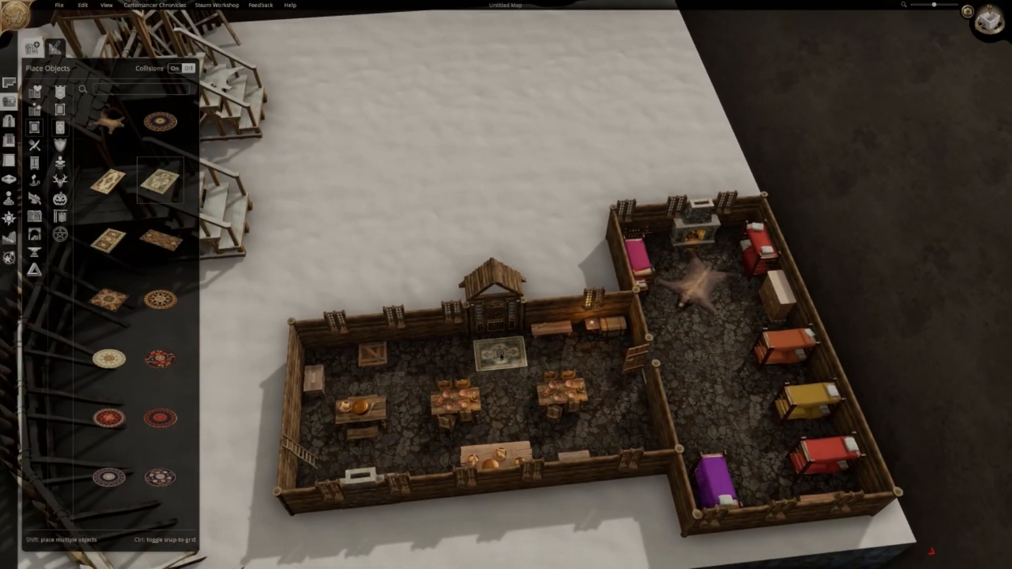
left_click(501, 357)
middle_click_drag(488, 213, 634, 367)
scroll(506, 306, "down", 1)
scroll(617, 361, "up", 3)
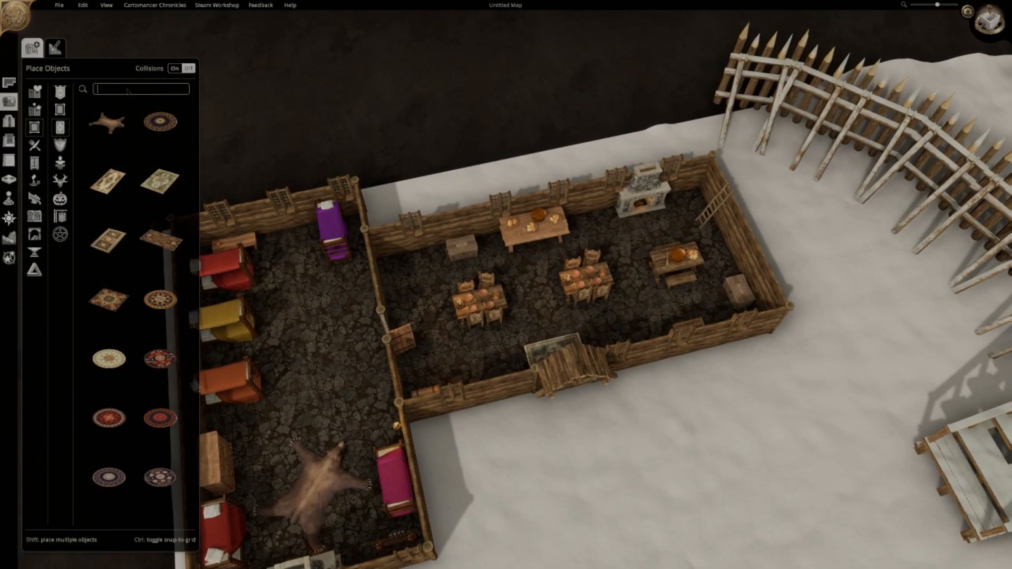
Find the weapon props and place a suit of armour beside the red bunk bed along the sleeping room's back wall
type("weapon")
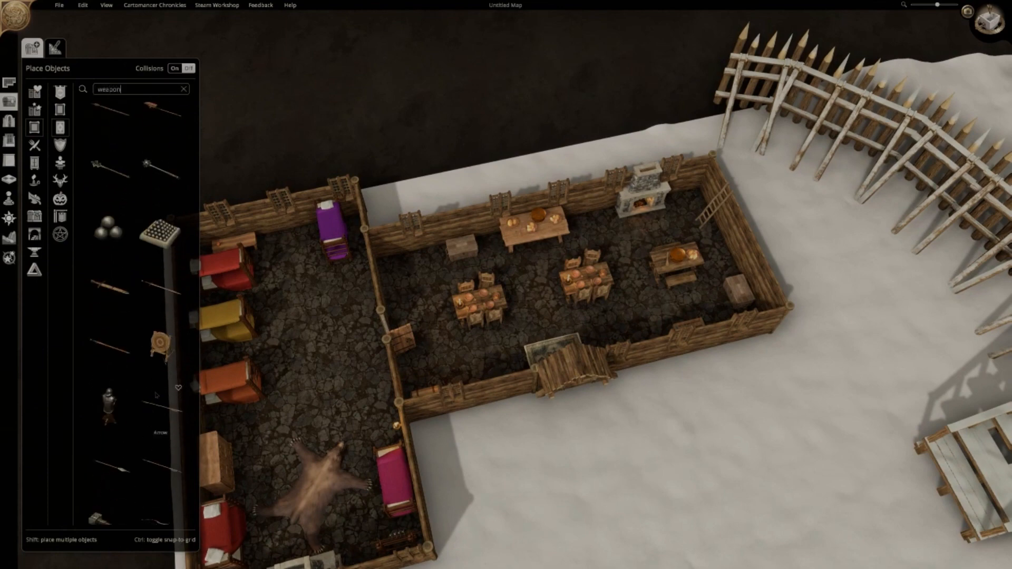
left_click(109, 306)
key("a")
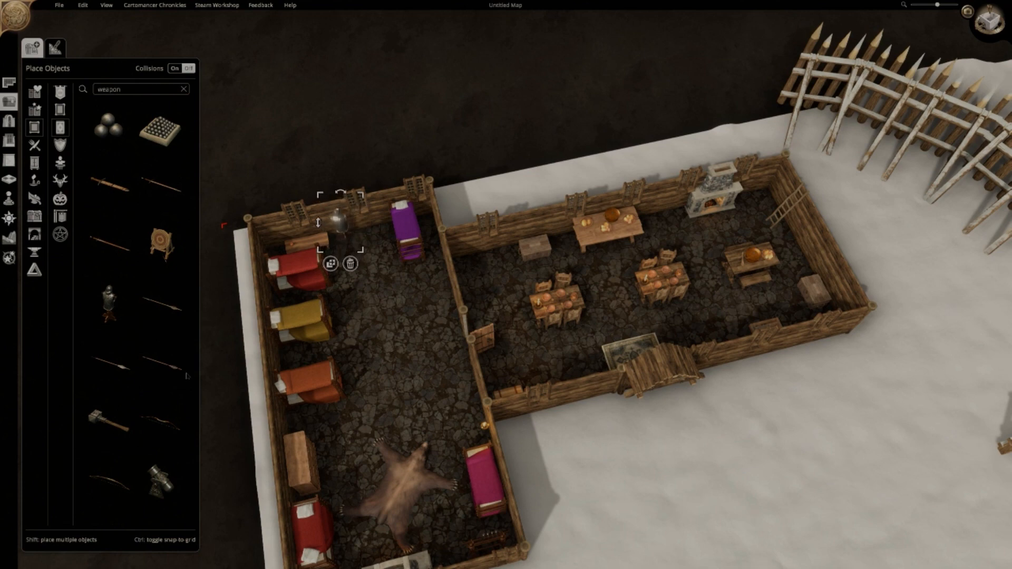
Place a round wooden shield by the long room's crate, a red round shield outside the entrance, and a rectangular shield beside the fireplace
scroll(187, 375, "down", 5)
key("w")
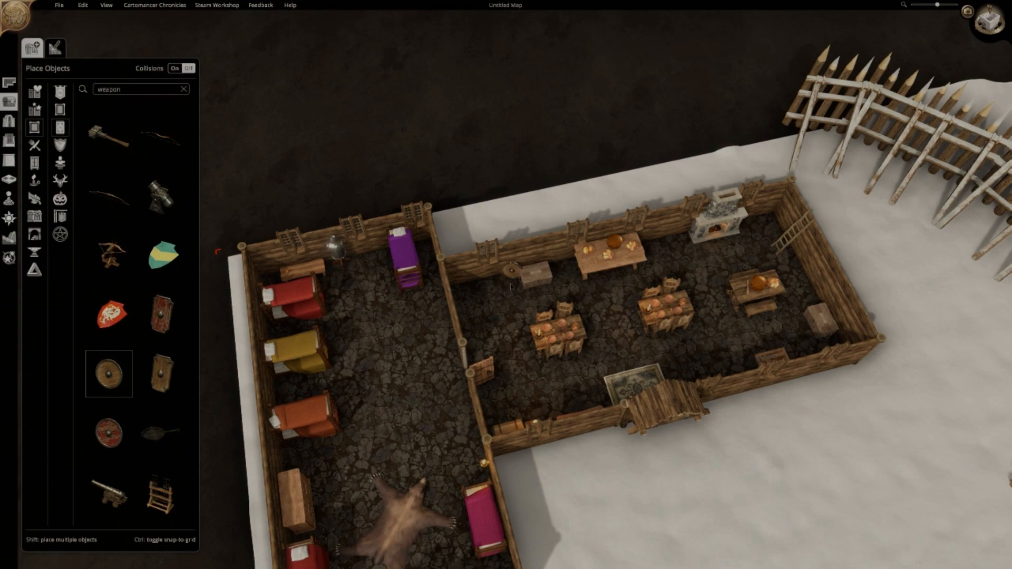
left_click(109, 432)
key("s")
key("d")
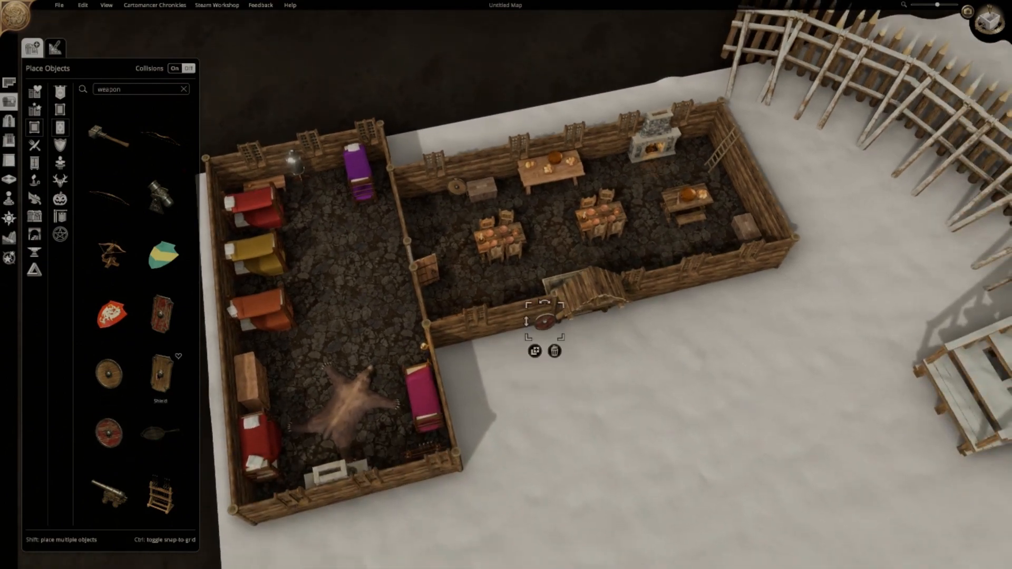
left_click(158, 376)
key("w")
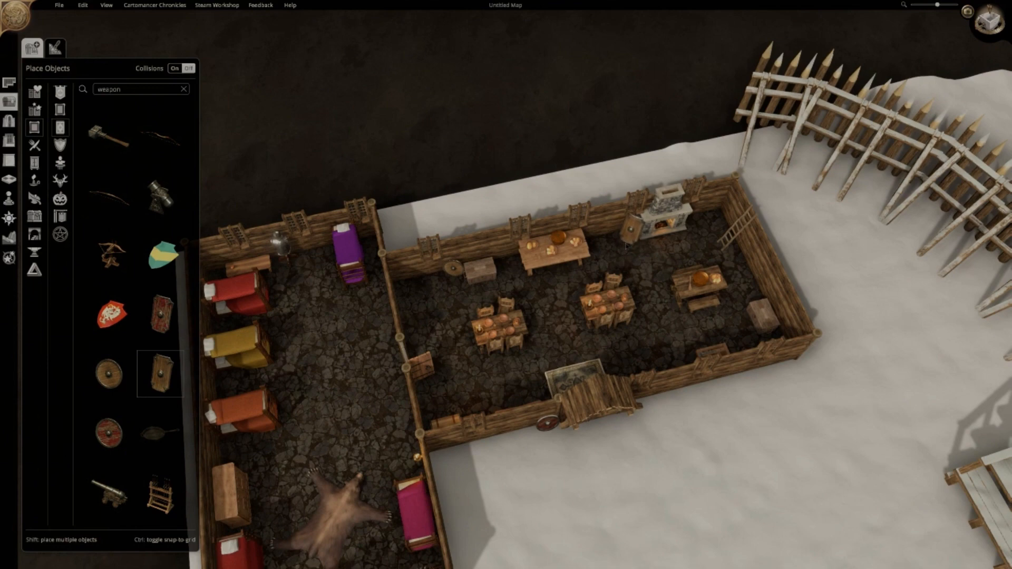
Place one weapon rack between the armour and the purple bunk bed, and two more along the partition wall beside the inner door
scroll(157, 376, "down", 4)
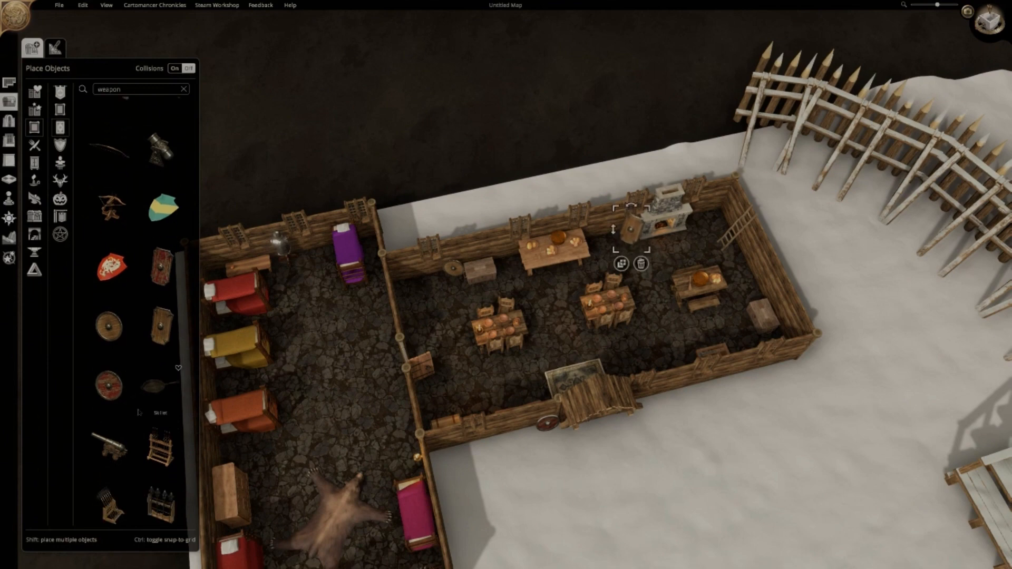
key("a")
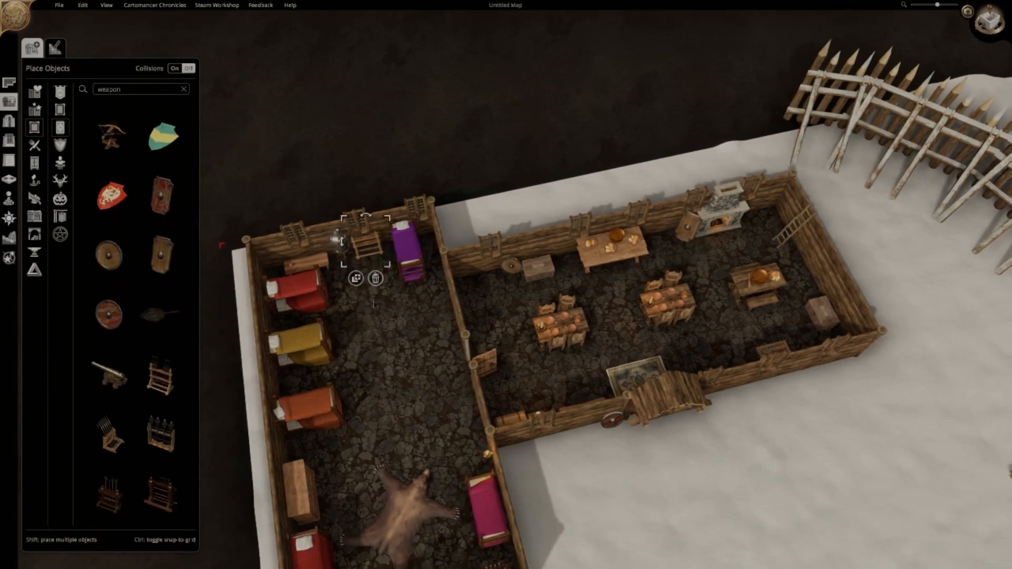
scroll(370, 257, "up", 5)
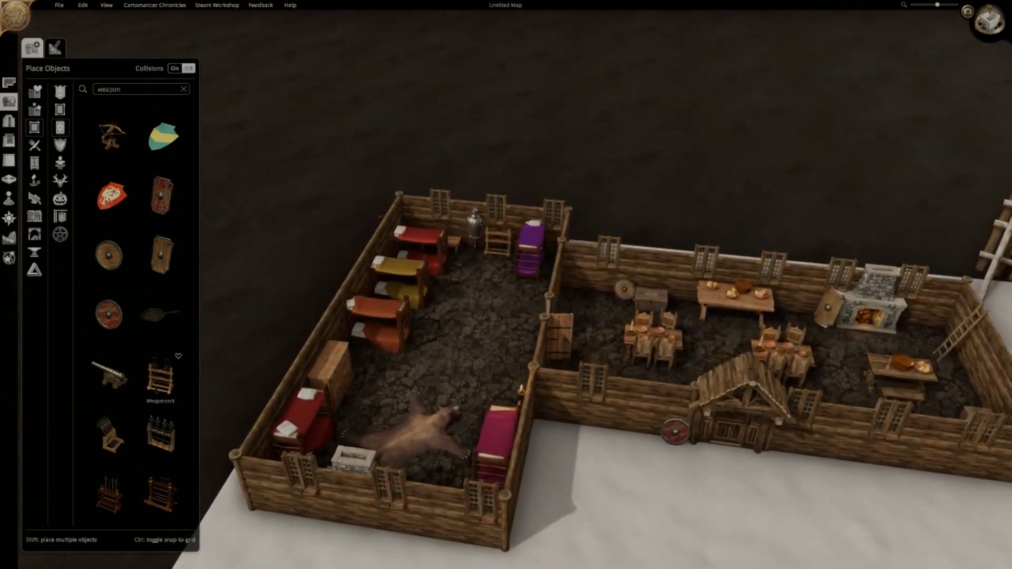
left_click(161, 434)
key("w")
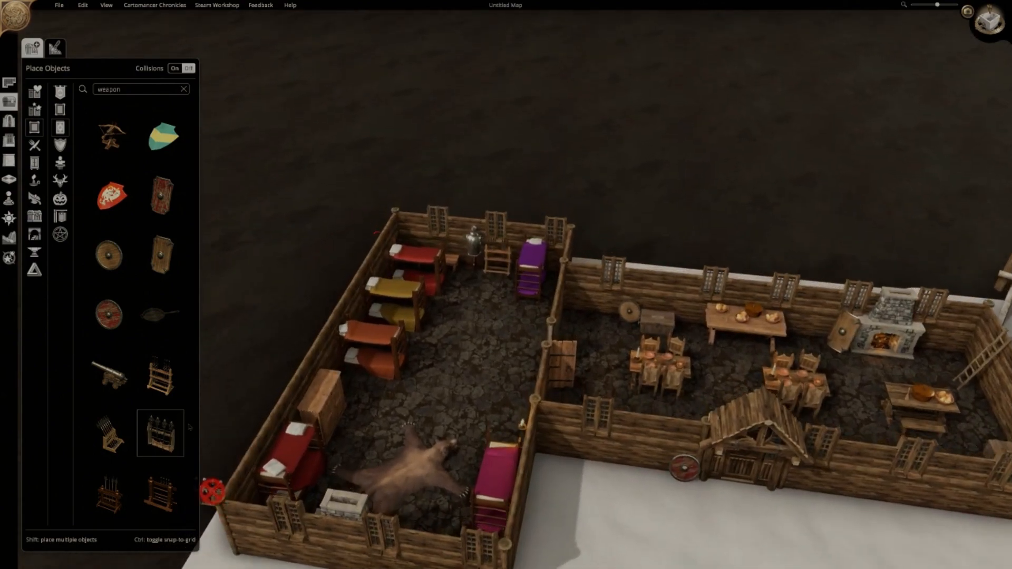
key("e")
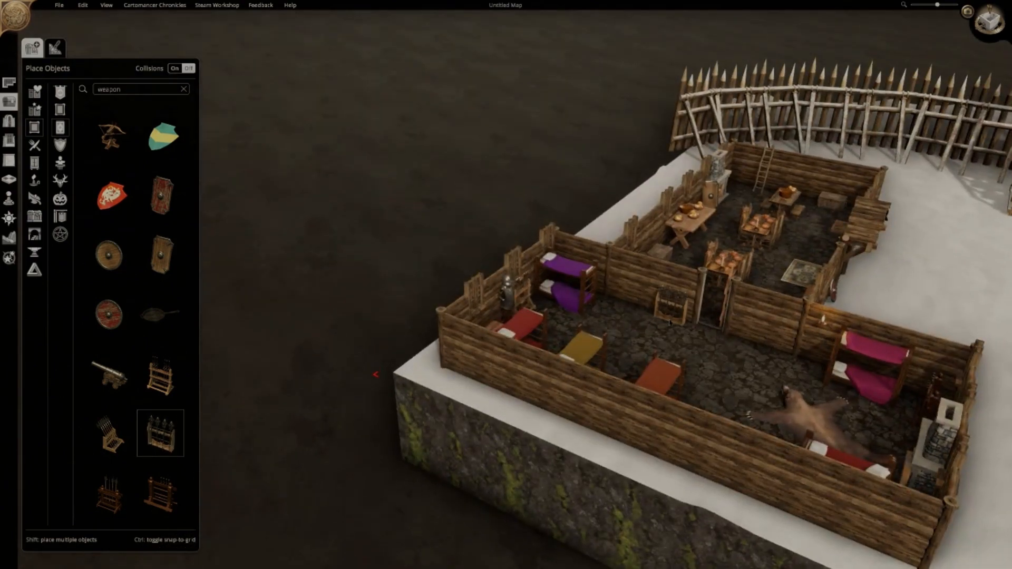
left_click(161, 475)
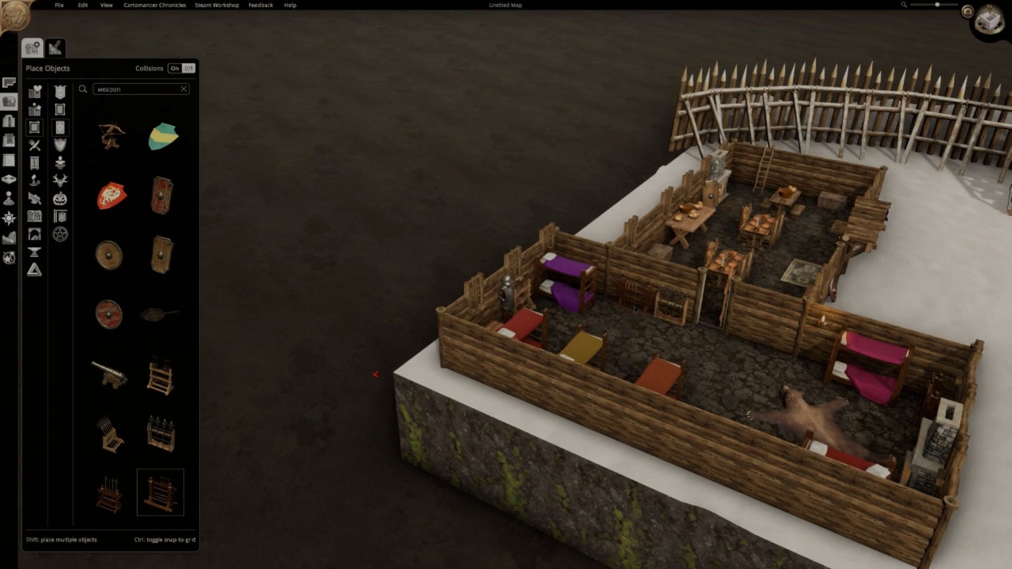
Place a weaponsmith's sign post outside the long room, next to the roofed entrance
key("s")
key("d")
scroll(160, 433, "down", 3)
key("w")
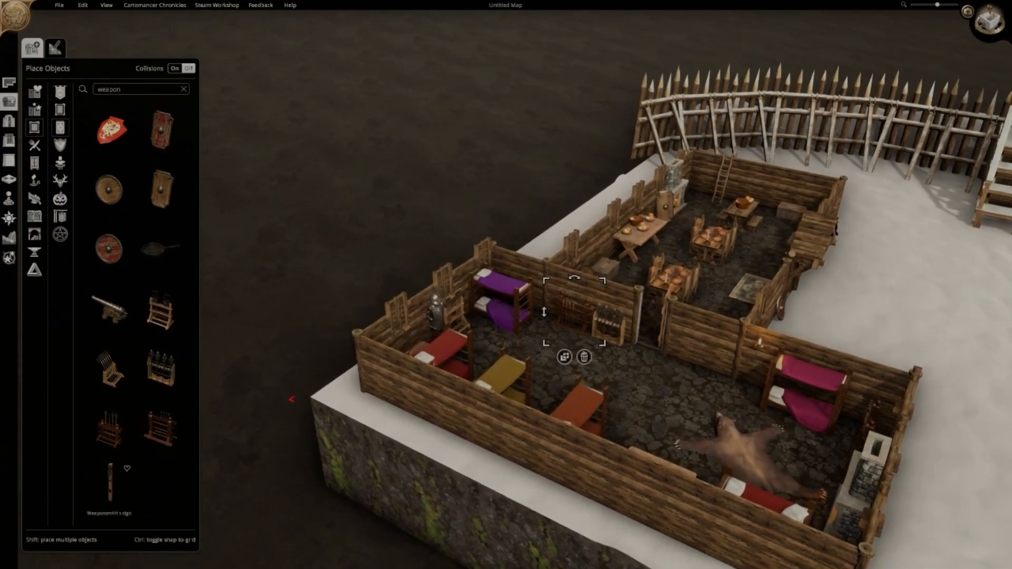
left_click(109, 482)
key("w")
key("d")
key("q")
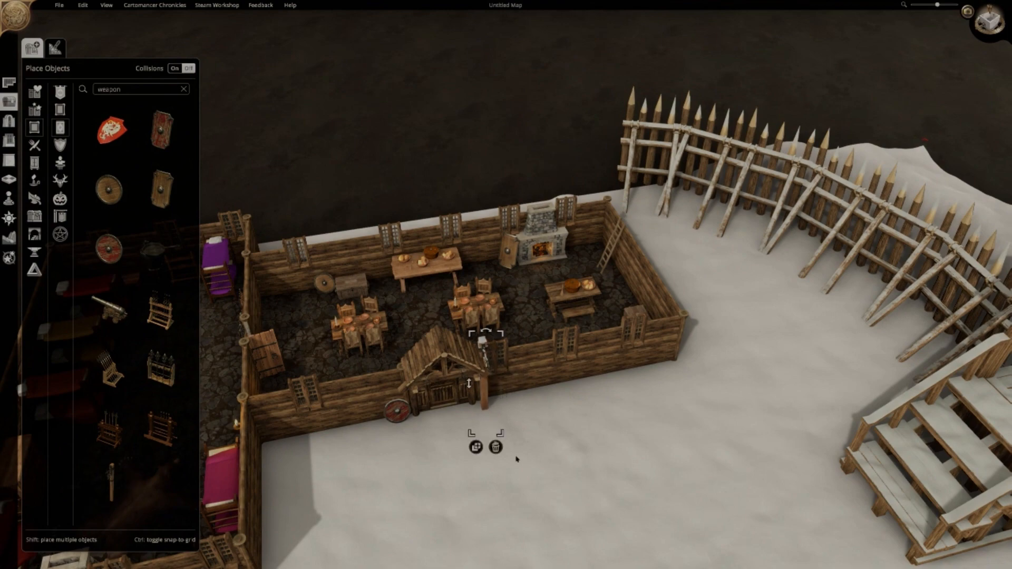
Move the sign post to the other side of the roofed entrance, beside the red round shield
key("s")
key("e")
key("q")
key("w")
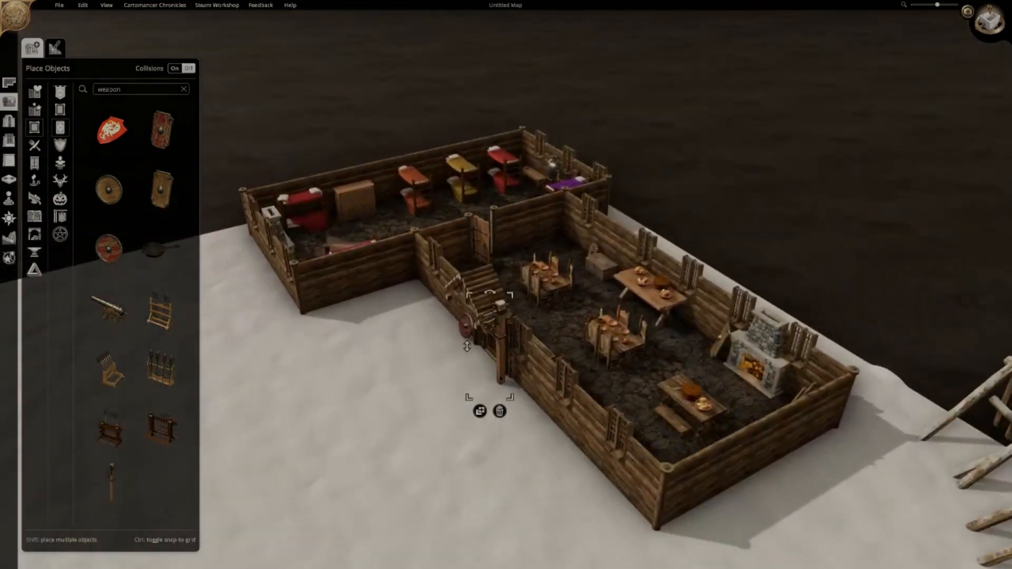
left_click_drag(501, 378, 431, 363)
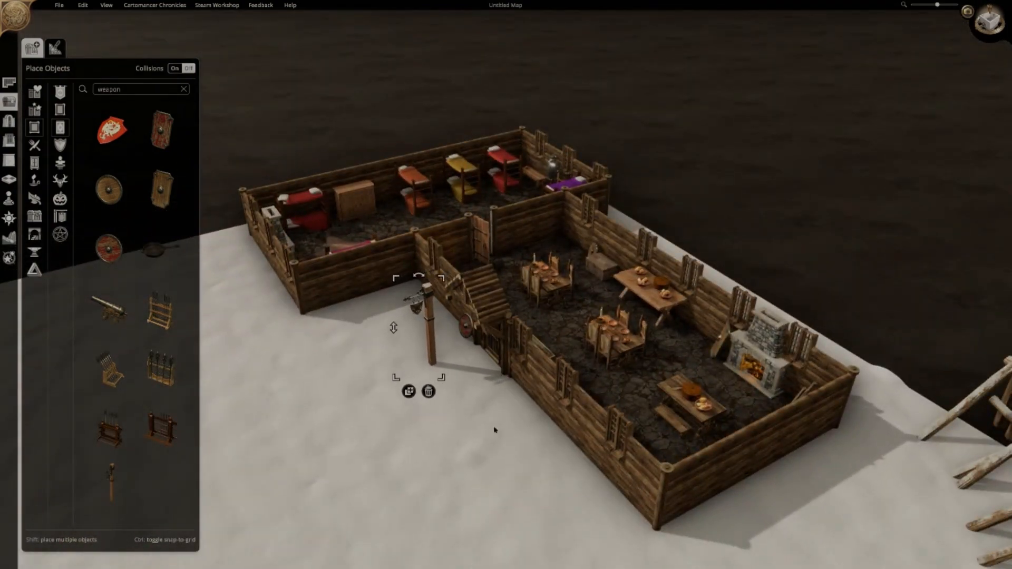
middle_click_drag(494, 430, 682, 472)
key("w")
key("d")
left_click_drag(605, 379, 589, 380)
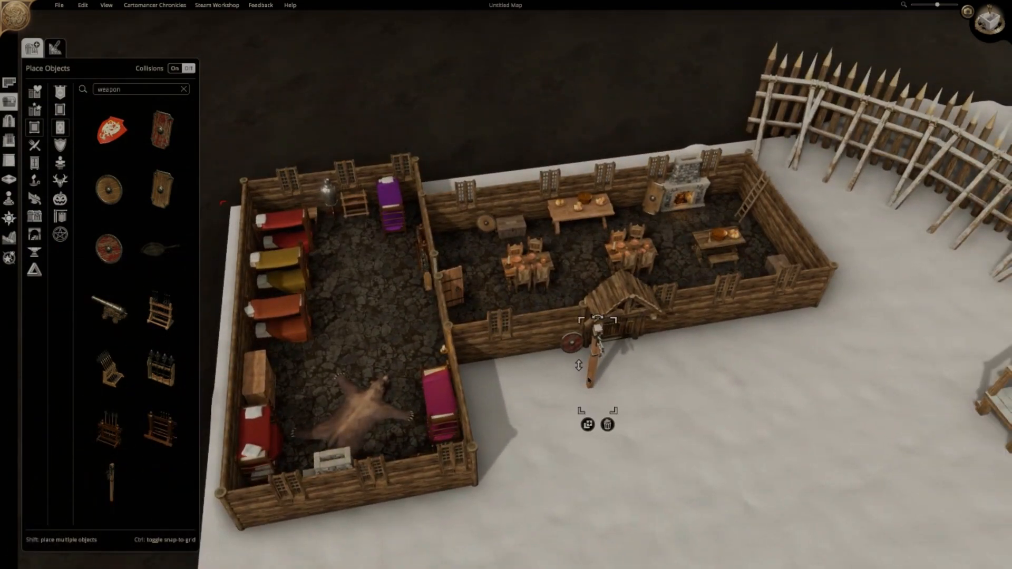
key("a")
scroll(158, 377, "up", 3)
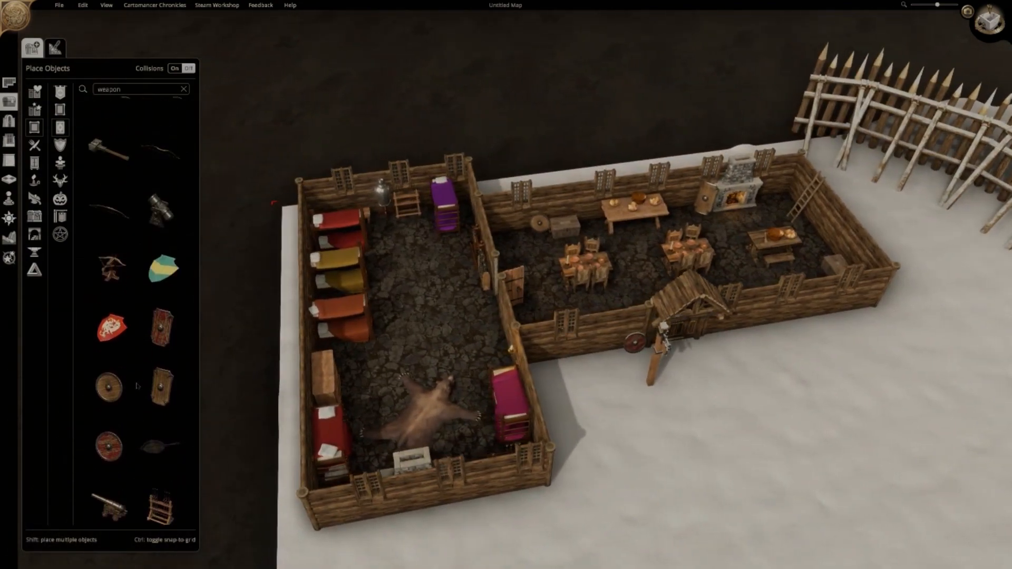
scroll(136, 387, "up", 5)
key("w")
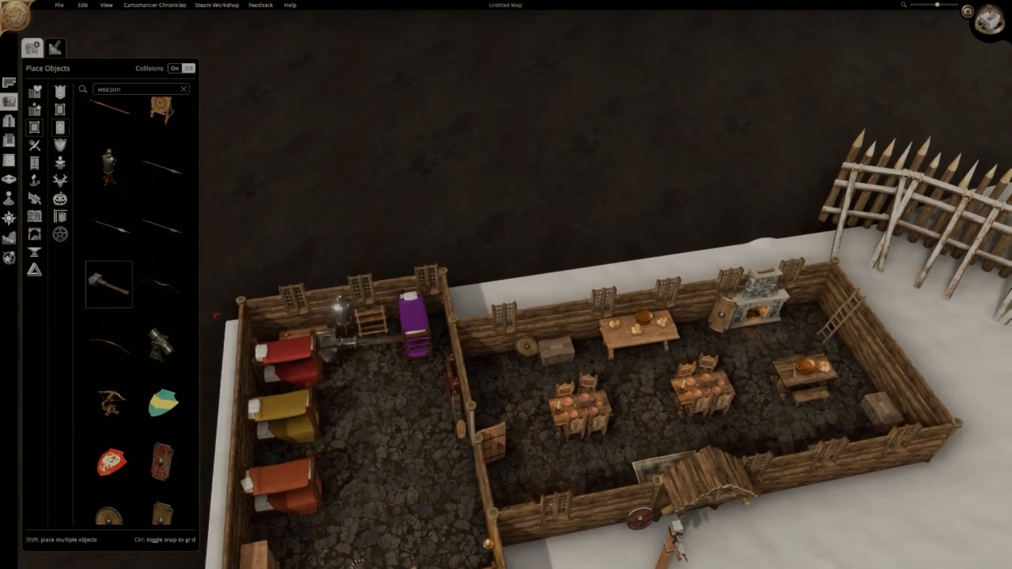
key("d")
key("a")
key("s")
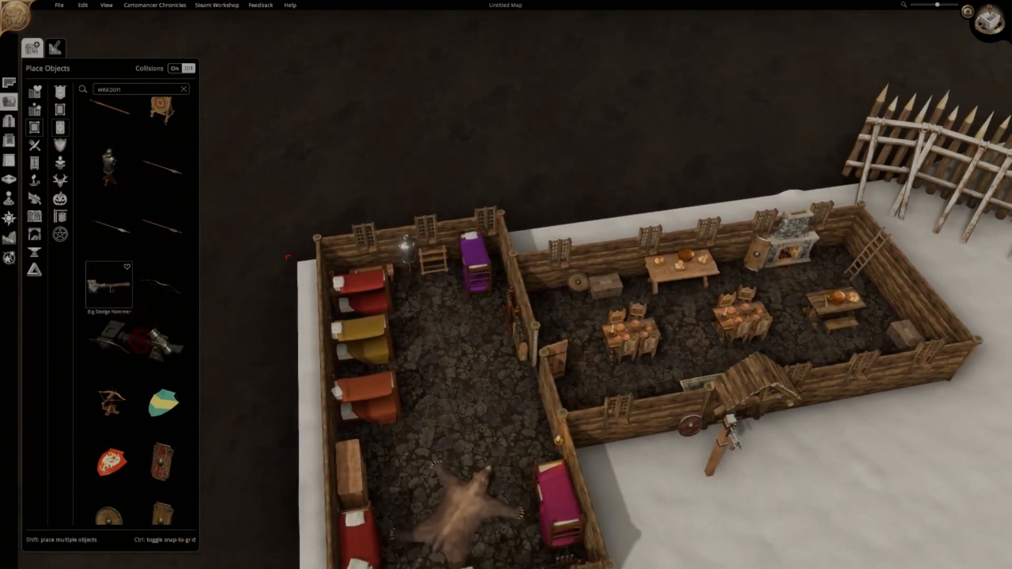
Place an archery target on the snow behind the building, against the sleeping room's outer wall and facing along the long room
scroll(197, 316, "up", 4)
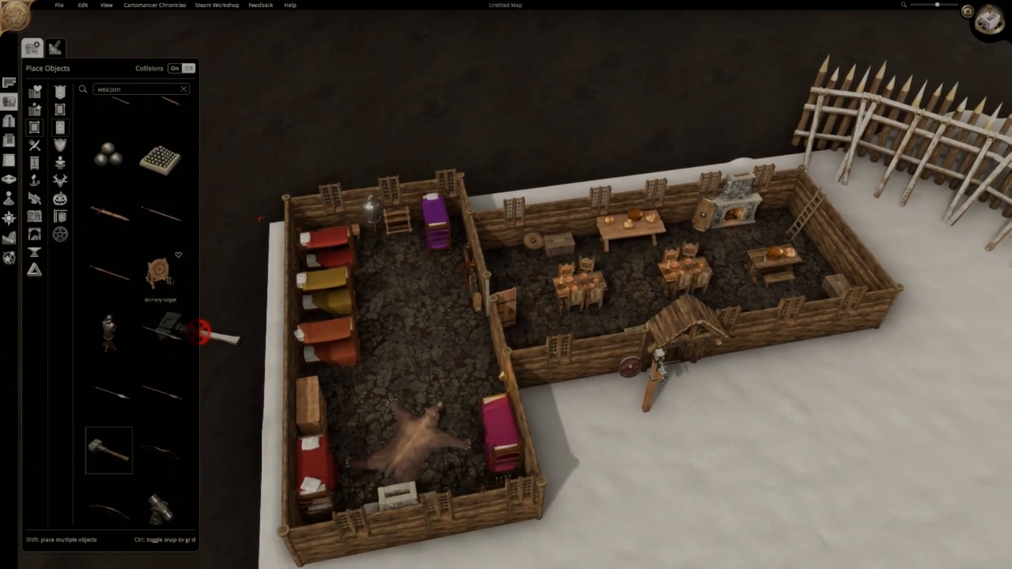
left_click(170, 280)
key("d")
key("q")
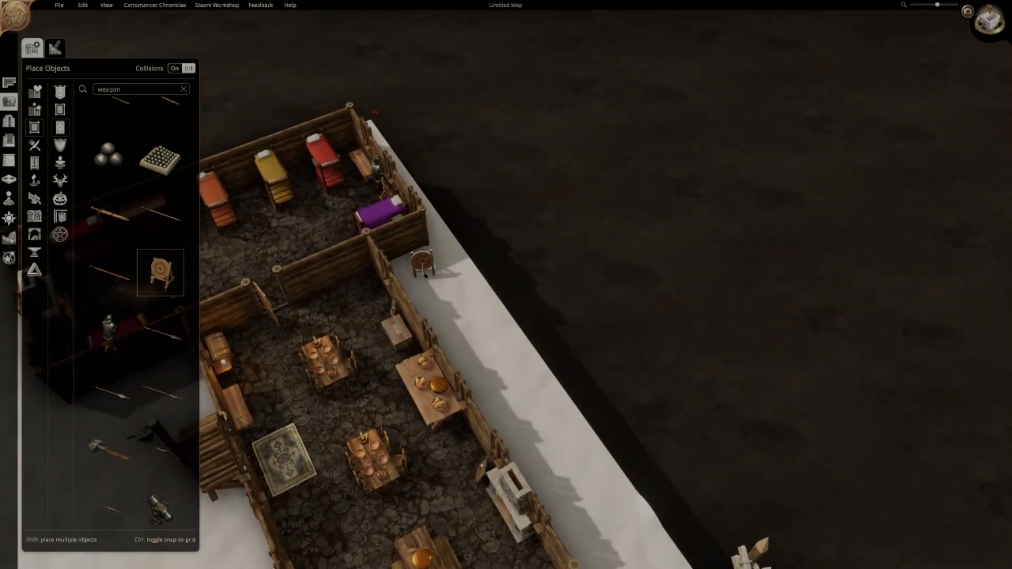
key("q")
left_click_drag(471, 249, 478, 246)
key("s")
left_click_drag(498, 209, 474, 234)
key("s")
left_click(477, 360)
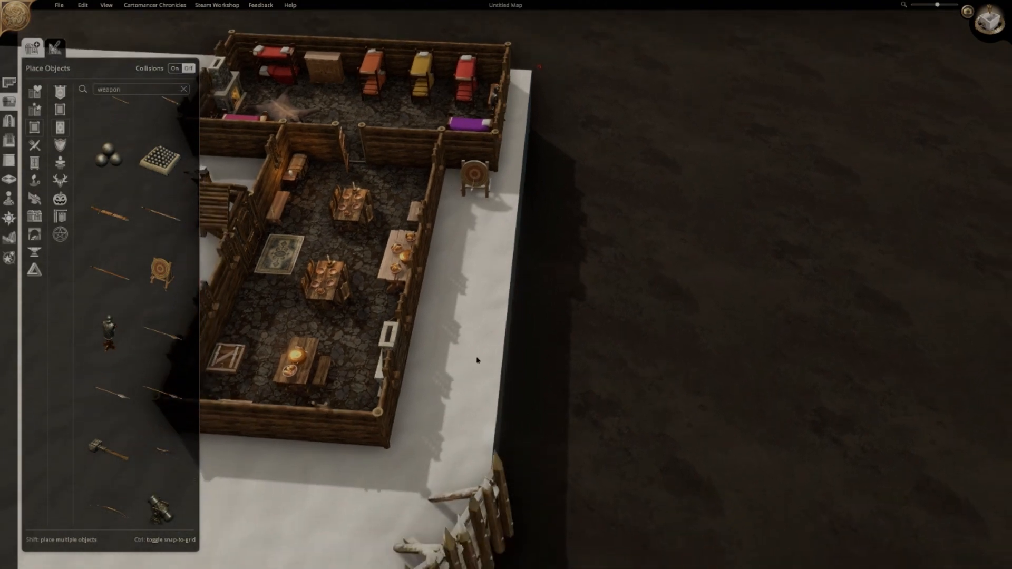
middle_click_drag(477, 360, 479, 258)
left_click(462, 214)
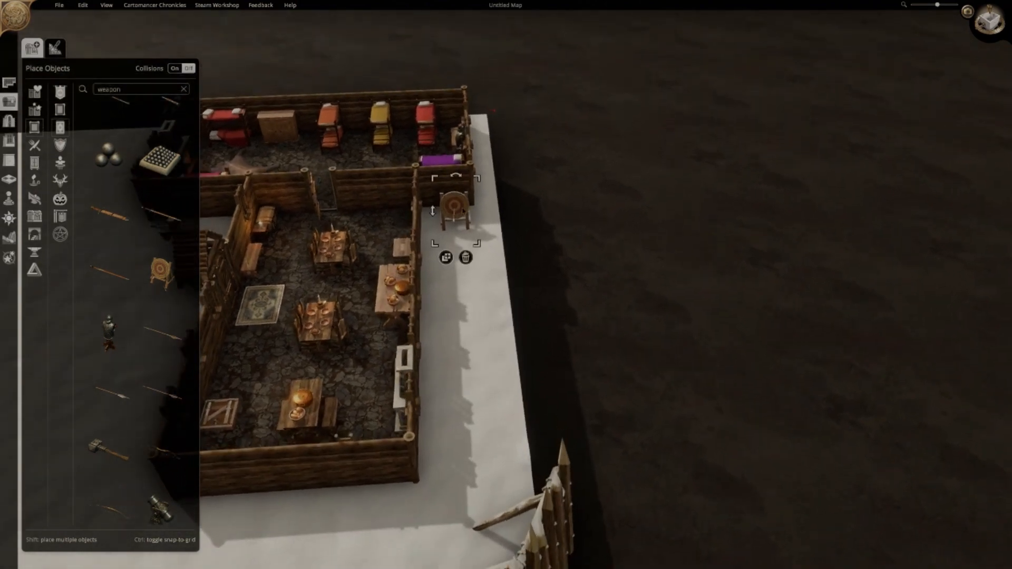
Duplicate the long room's coffee table and set the copy on the snow outside, against the far end of the back wall
key("w")
key("s")
key("d")
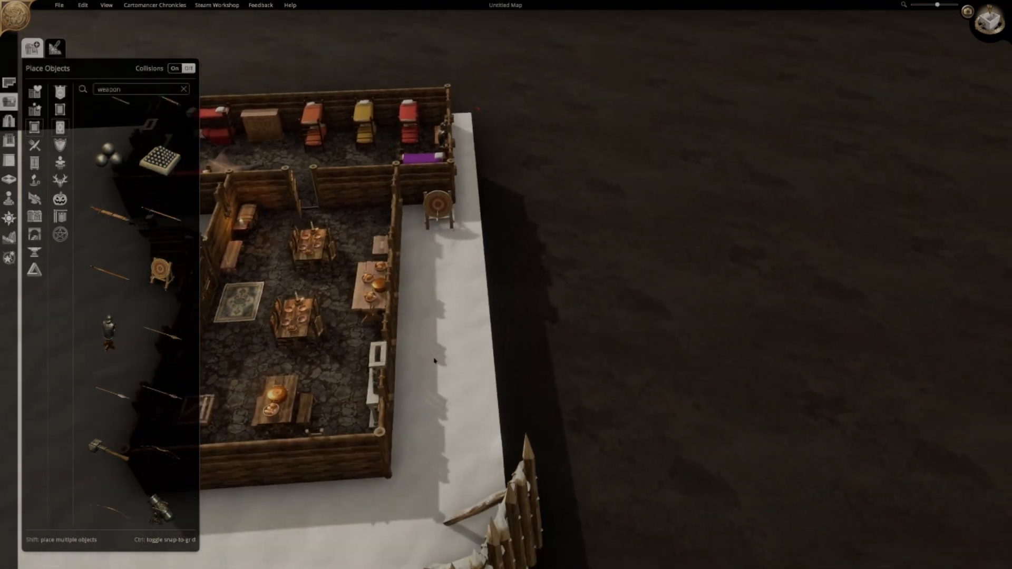
key("w")
key("a")
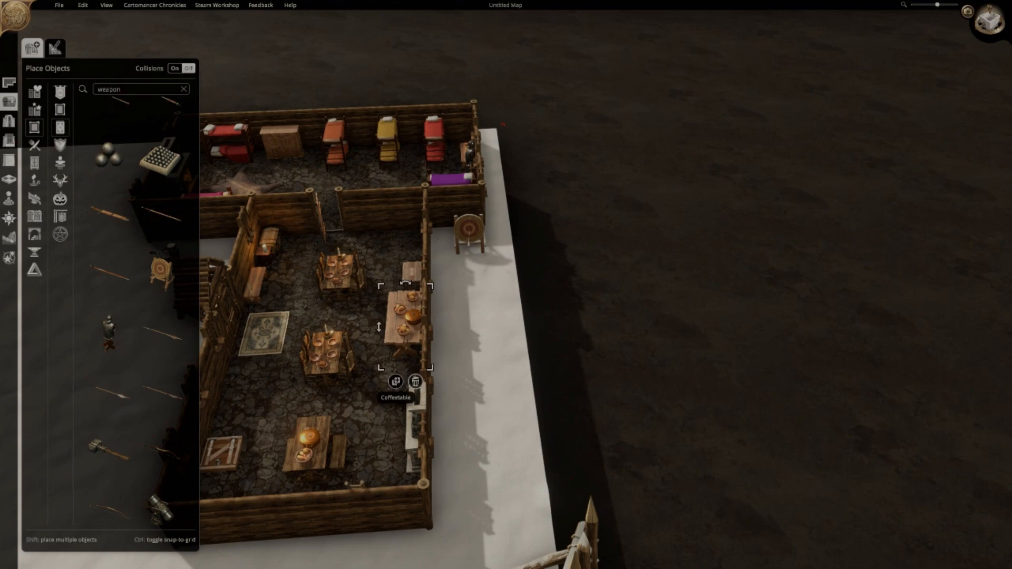
left_click(396, 381)
key("d")
left_click(398, 481)
mouse_move(398, 482)
left_mouse_down()
mouse_move(412, 465)
mouse_move(386, 487)
left_mouse_up()
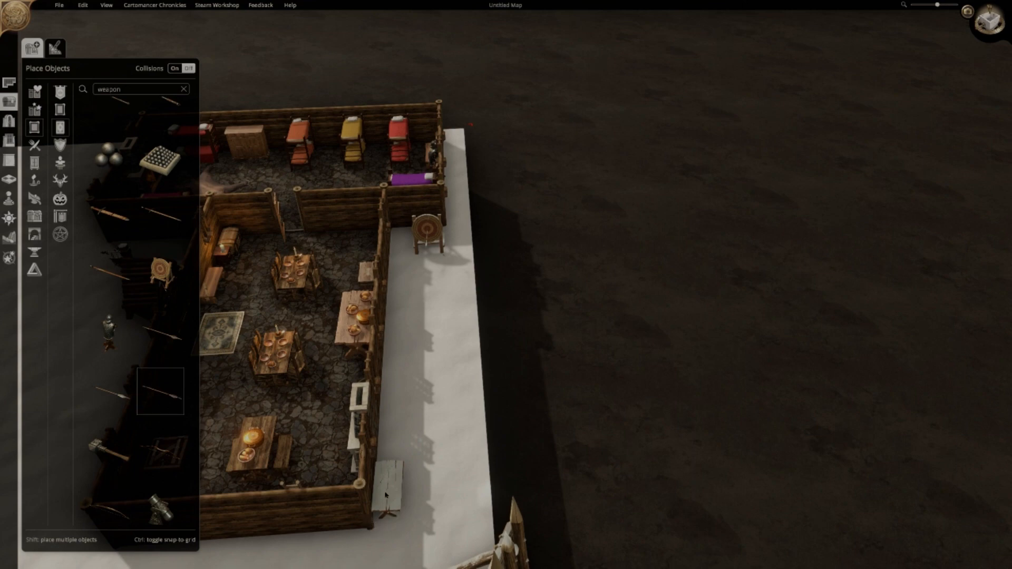
key("s")
key("a")
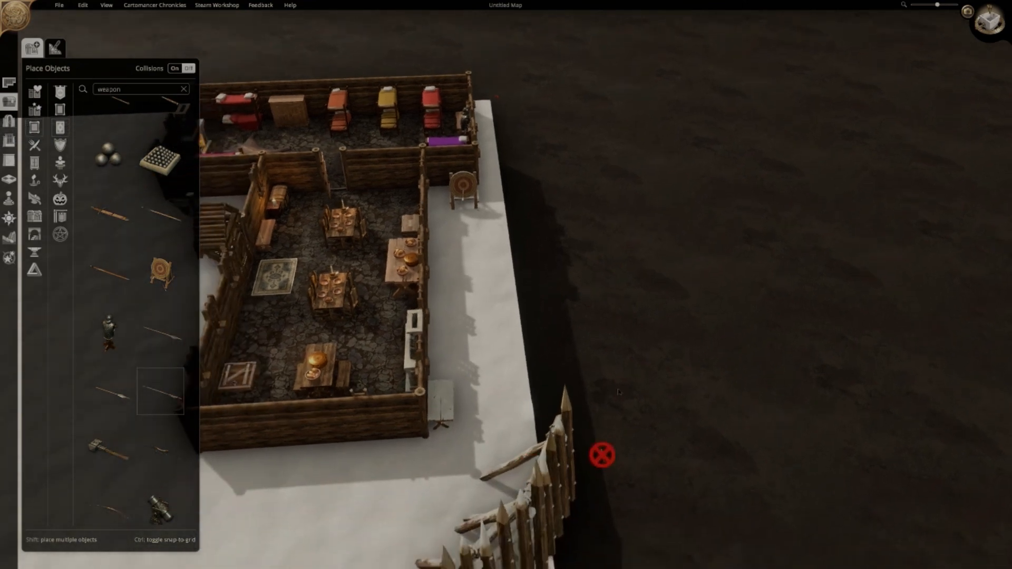
Search the object library for barrels and look through the available models
middle_click_drag(600, 454, 222, 158)
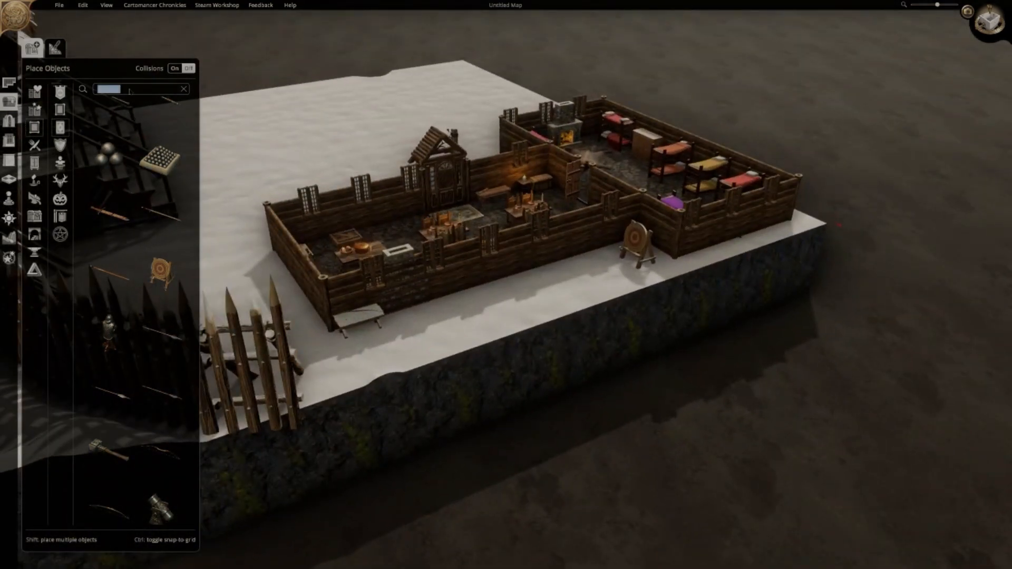
type("barrel")
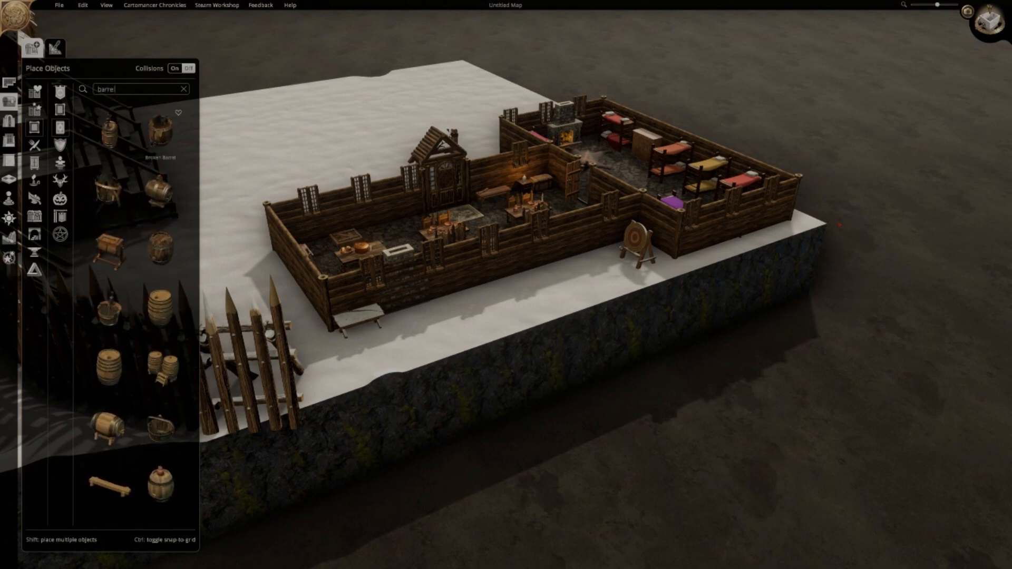
scroll(161, 359, "down", 2)
scroll(161, 358, "up", 2)
type("w")
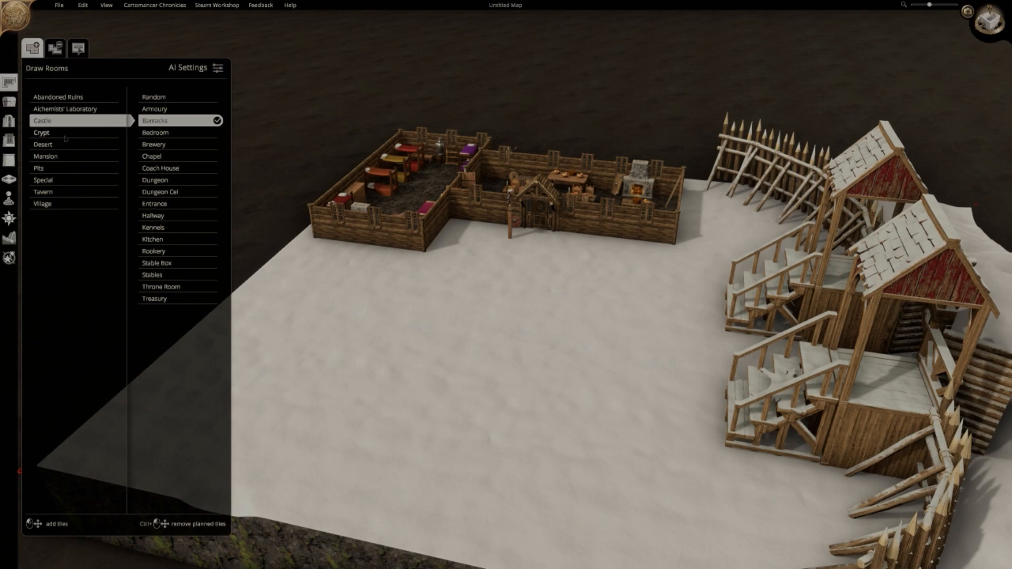
Choose the Village Cabin type for drawing rooms
left_click(58, 157)
left_click(55, 192)
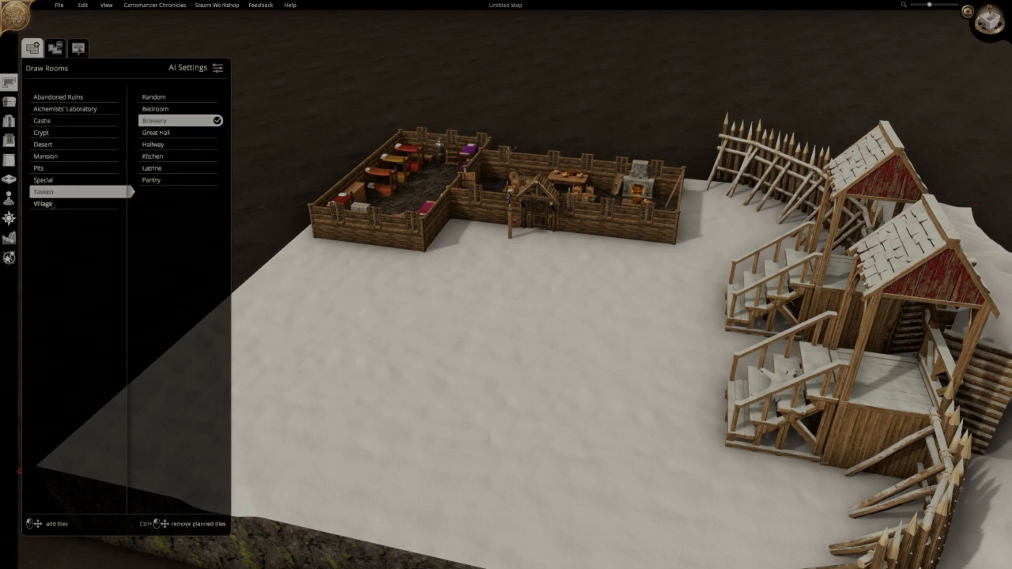
left_click(52, 205)
left_click(164, 133)
middle_click_drag(474, 285, 605, 260)
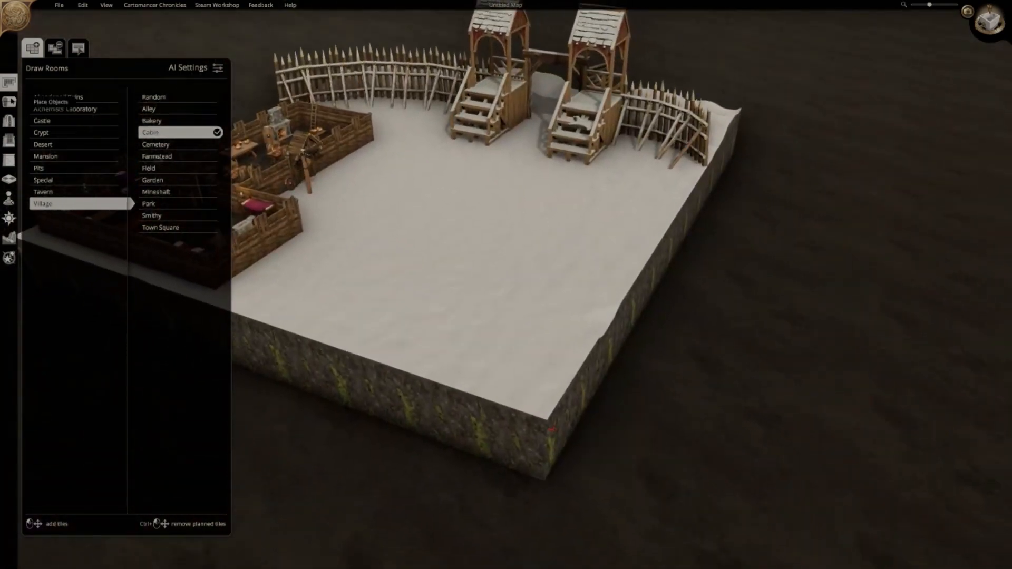
Extend the map's snowy ground outward beyond the free end of the palisade on the side opposite the barracks
left_click(9, 102)
left_click_drag(616, 457, 694, 479)
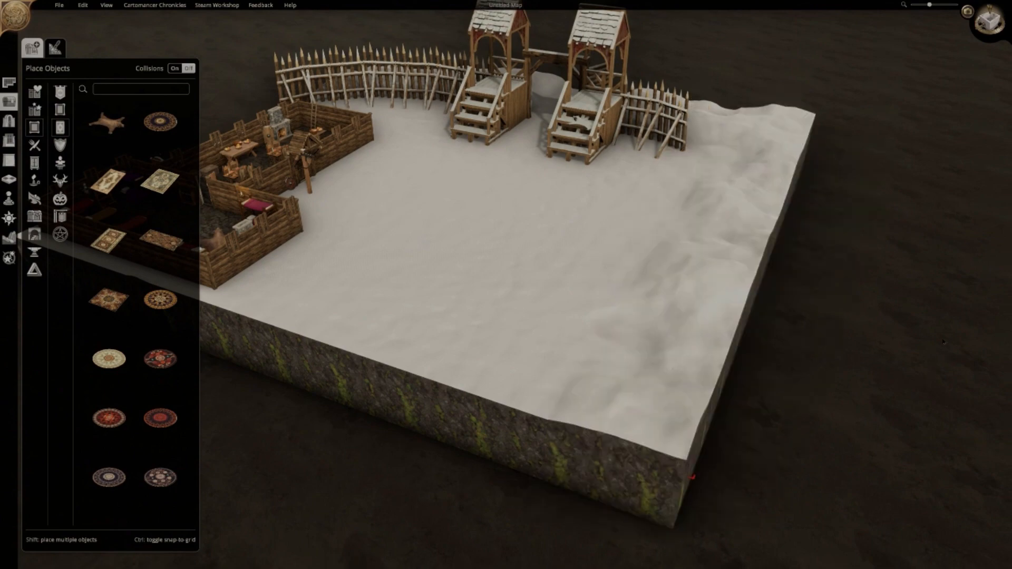
Flatten the newly extended snow area inside the palisade to room height
middle_click_drag(694, 480, 585, 314)
left_click(9, 238)
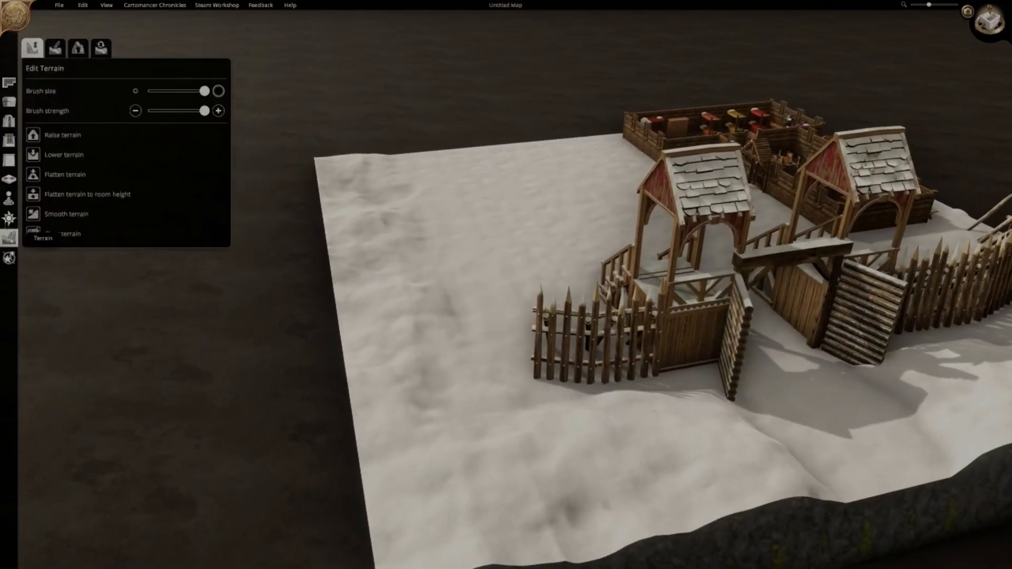
left_click(59, 49)
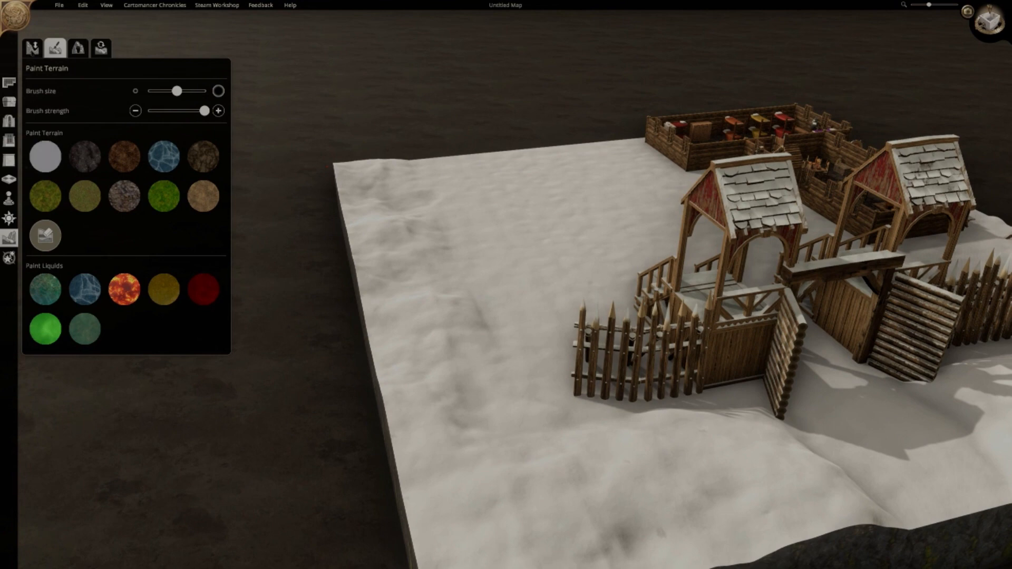
left_click(32, 48)
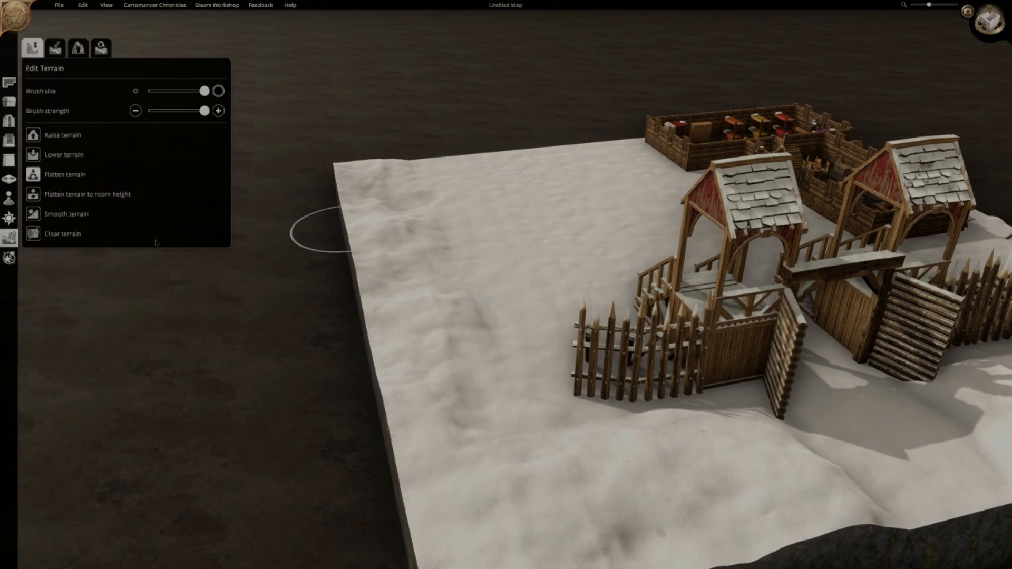
mouse_move(546, 293)
left_mouse_down()
mouse_move(522, 382)
mouse_move(413, 345)
mouse_move(388, 270)
left_mouse_up()
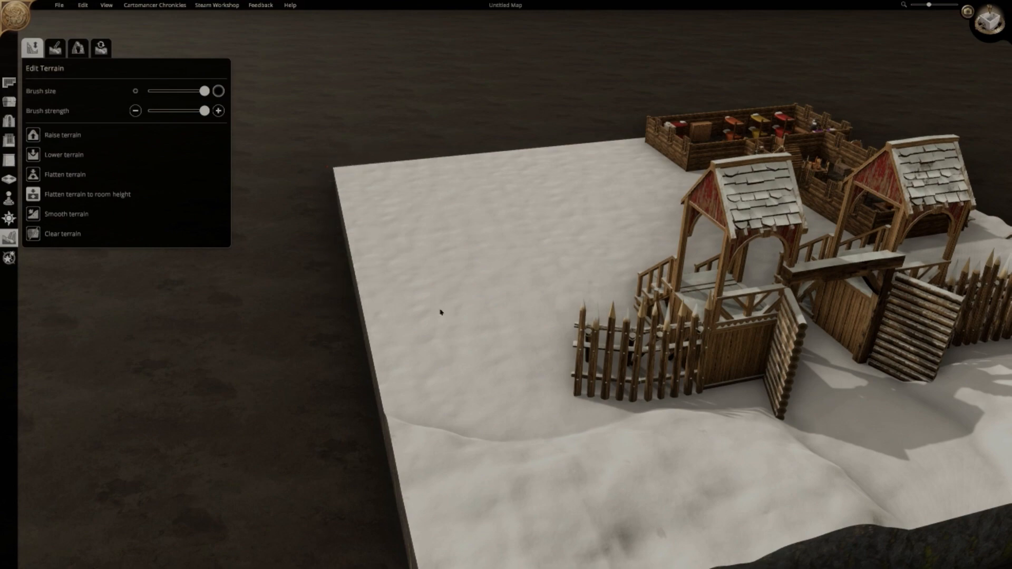
Draw and build an L-shaped Village Cabin room on the flattened snow beside the free end of the palisade
left_click(9, 102)
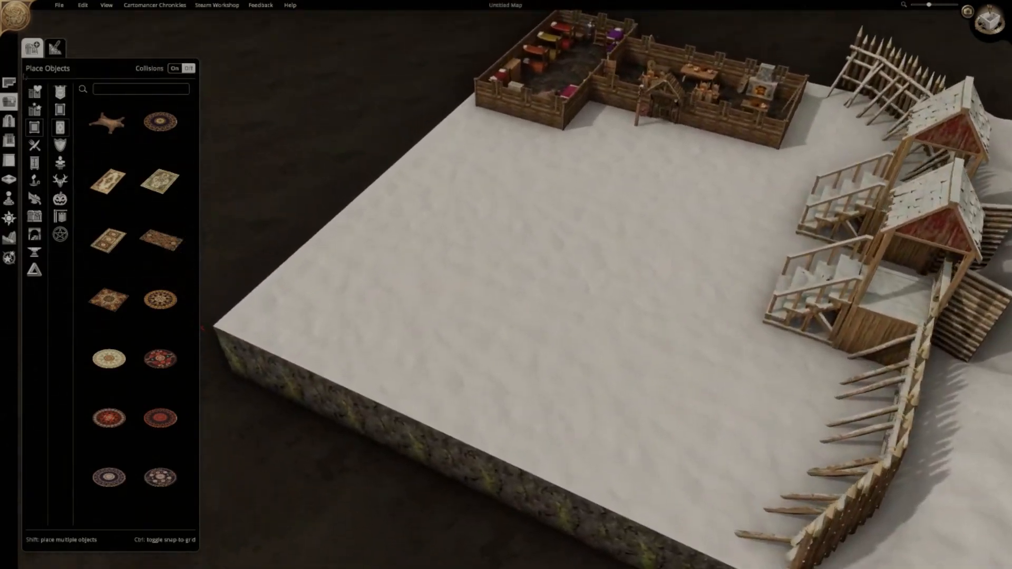
left_click(9, 83)
middle_click_drag(325, 213, 545, 248)
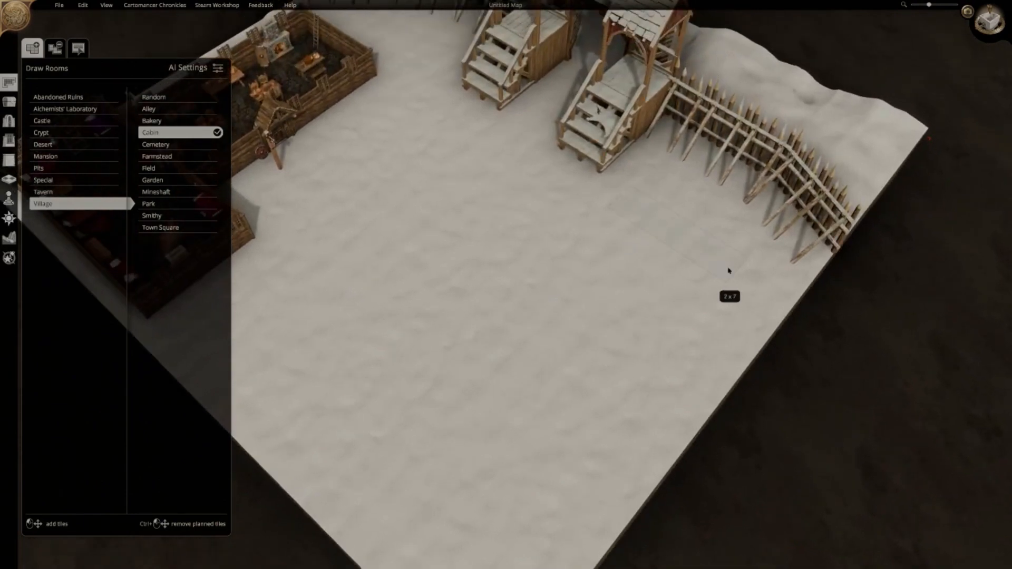
left_click_drag(704, 342, 703, 343)
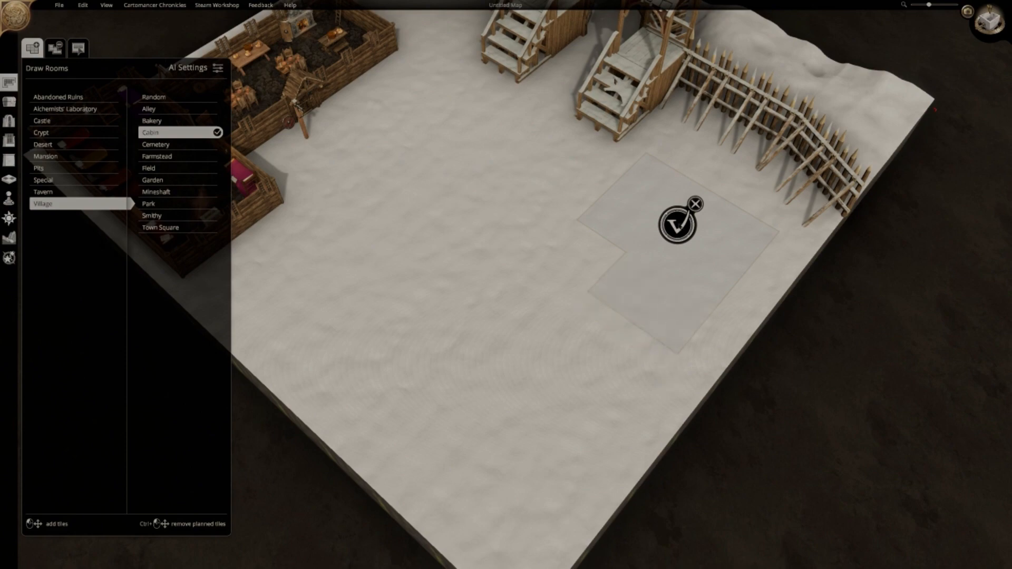
left_click(679, 225)
middle_click_drag(770, 300, 684, 277)
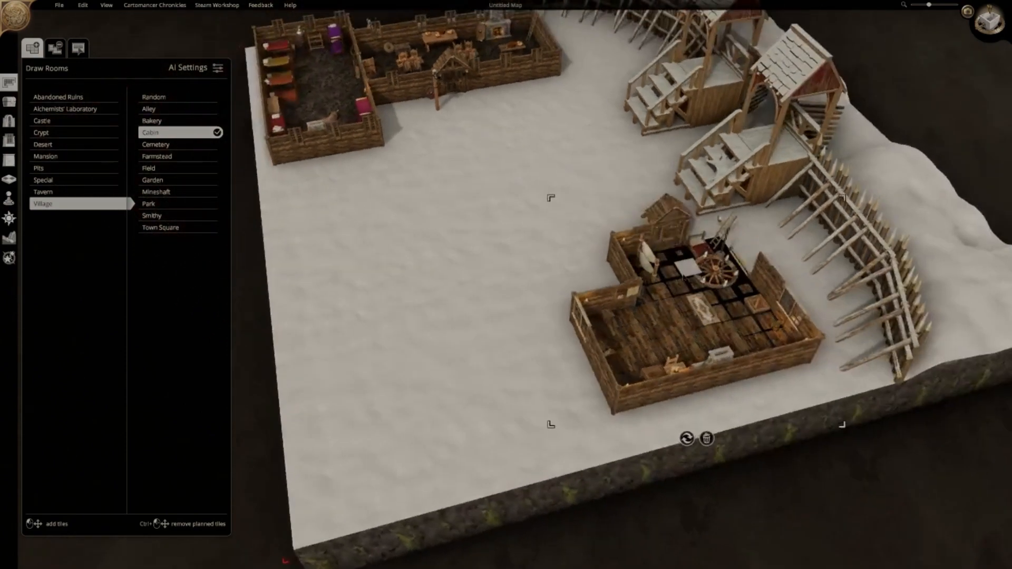
Delete the hatch from the cabin floor and move the wooden crate into the corner beside the chest
left_click(9, 102)
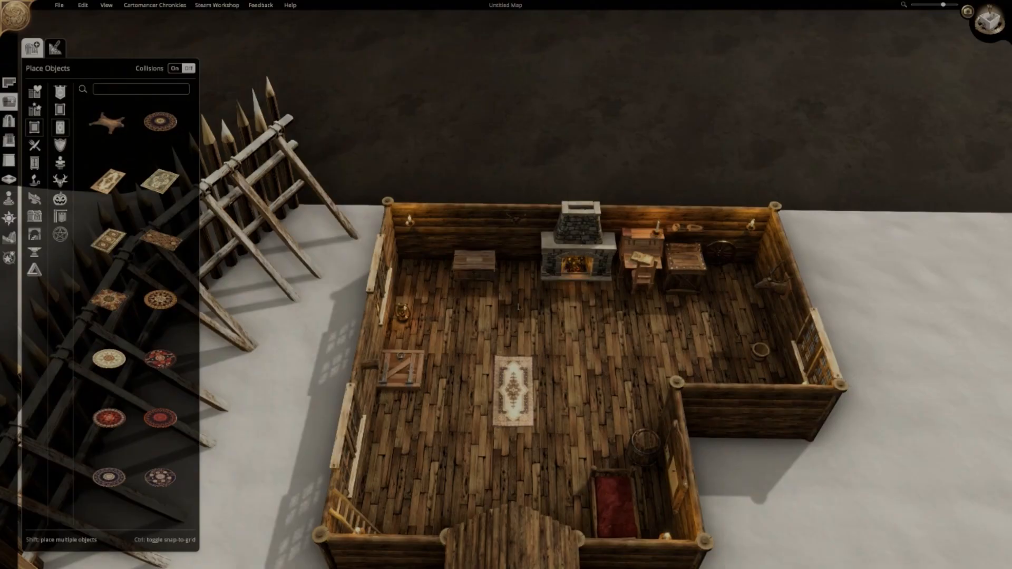
middle_click_drag(667, 367, 504, 335)
key("Delete")
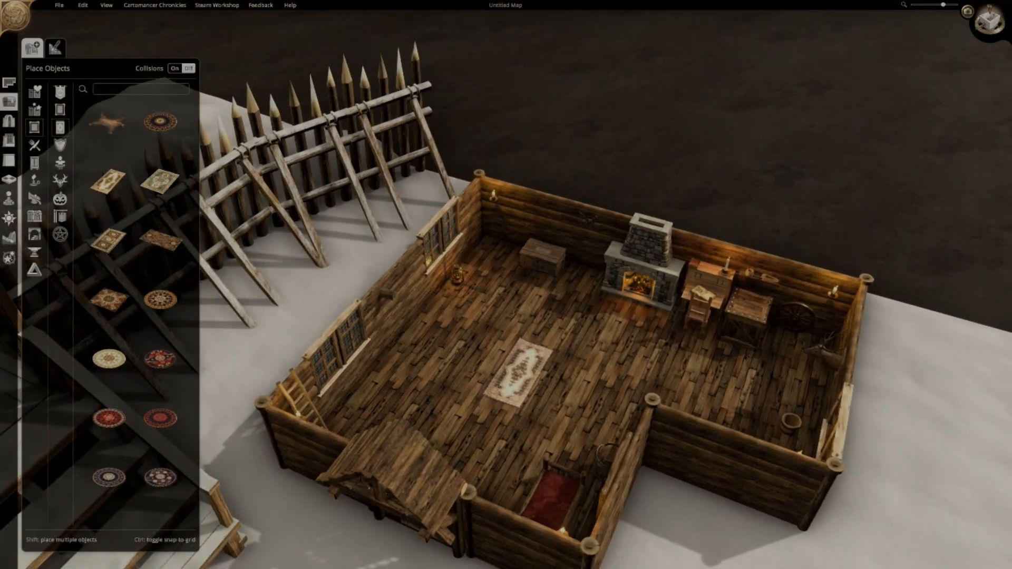
left_click_drag(752, 328, 497, 257)
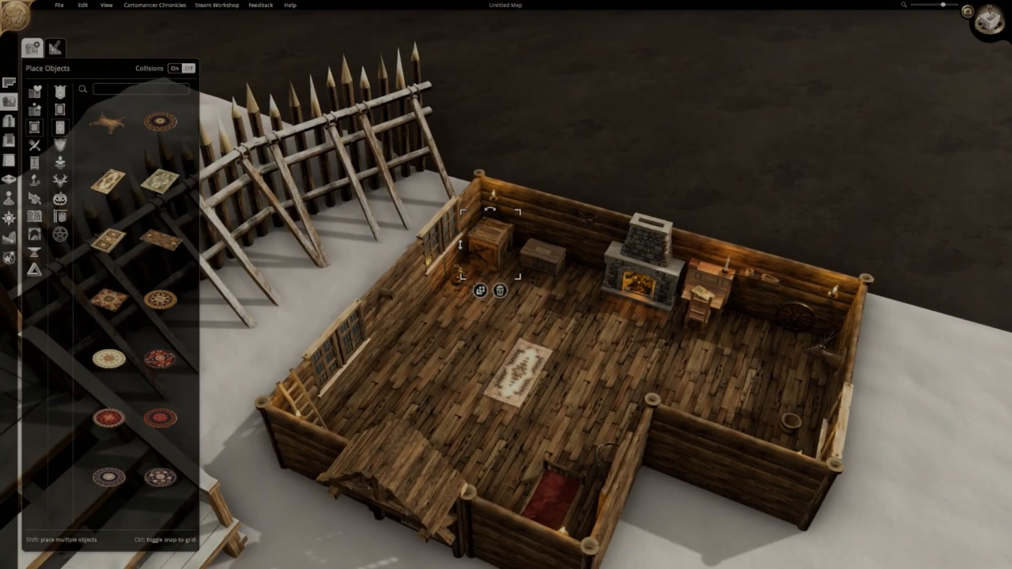
Search the object library for "counter" and place two braced wooden counters end to end in front of the crate and chest
left_click(118, 89)
type("counter")
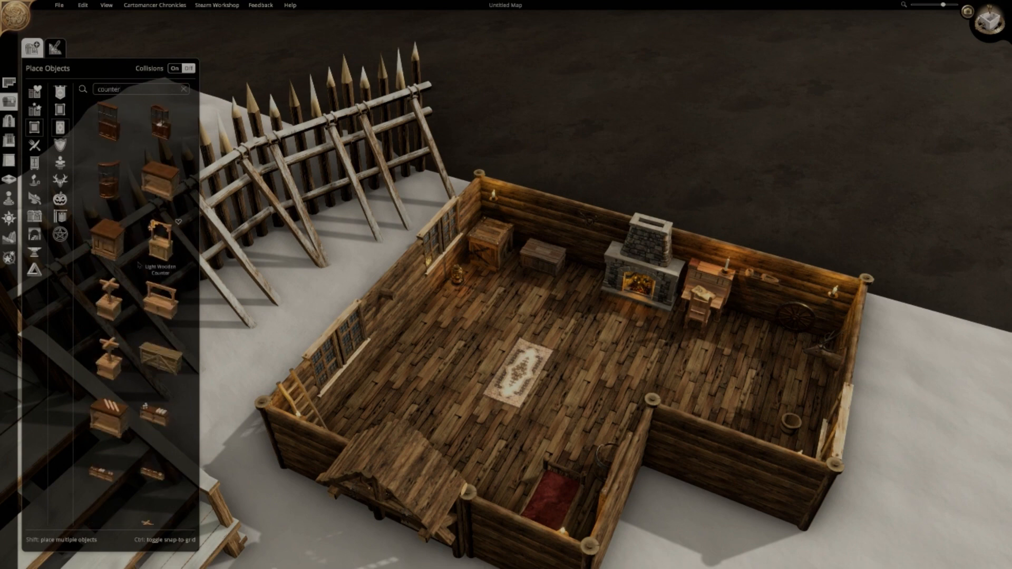
left_click(161, 358)
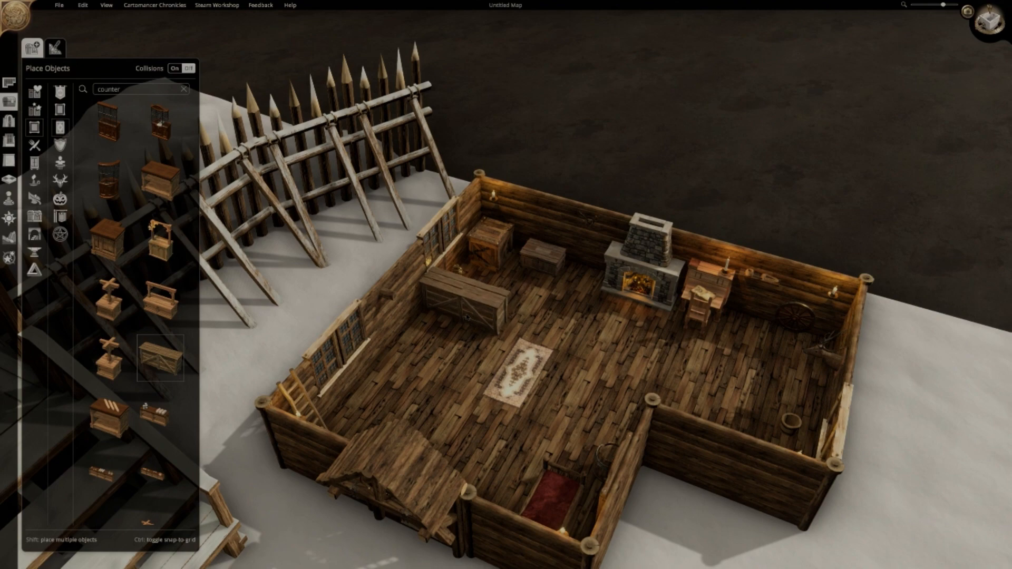
left_click(467, 313)
key("ctrl+d")
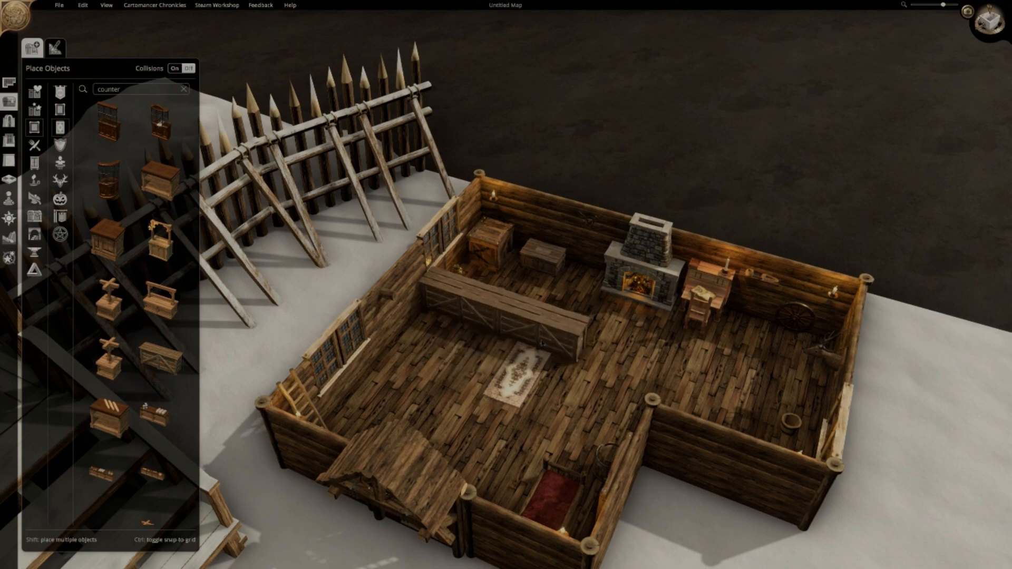
left_click(542, 343)
Move the patterned rug in front of the cabin's entrance door and enlarge it
middle_click_drag(542, 342, 492, 364)
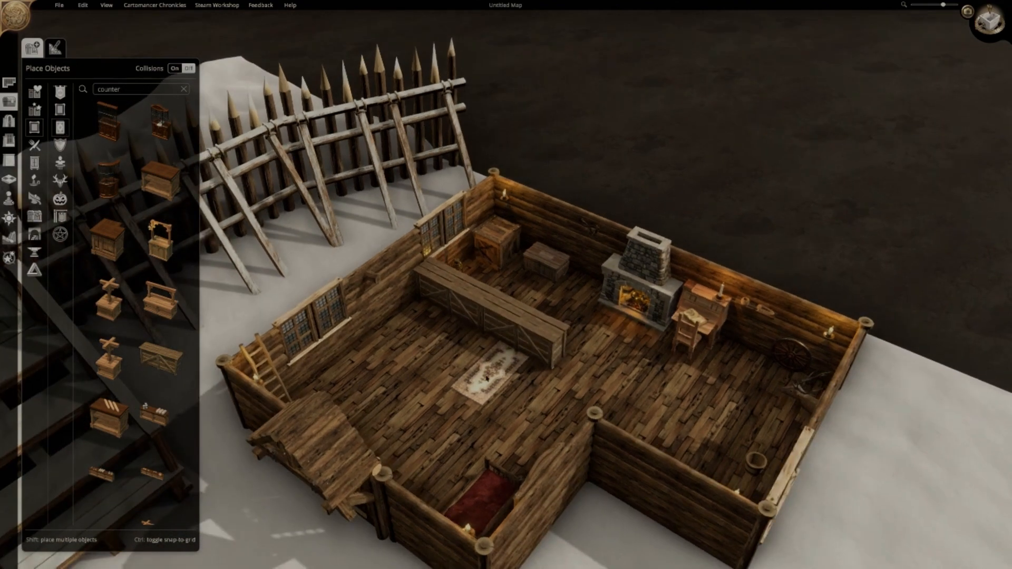
left_click_drag(492, 373, 417, 424)
middle_click_drag(417, 424, 451, 361)
left_click_drag(451, 362, 404, 348)
left_click_drag(448, 379, 497, 422)
left_click_drag(428, 353, 454, 386)
left_click_drag(527, 457, 497, 435)
left_click(515, 276)
key("a")
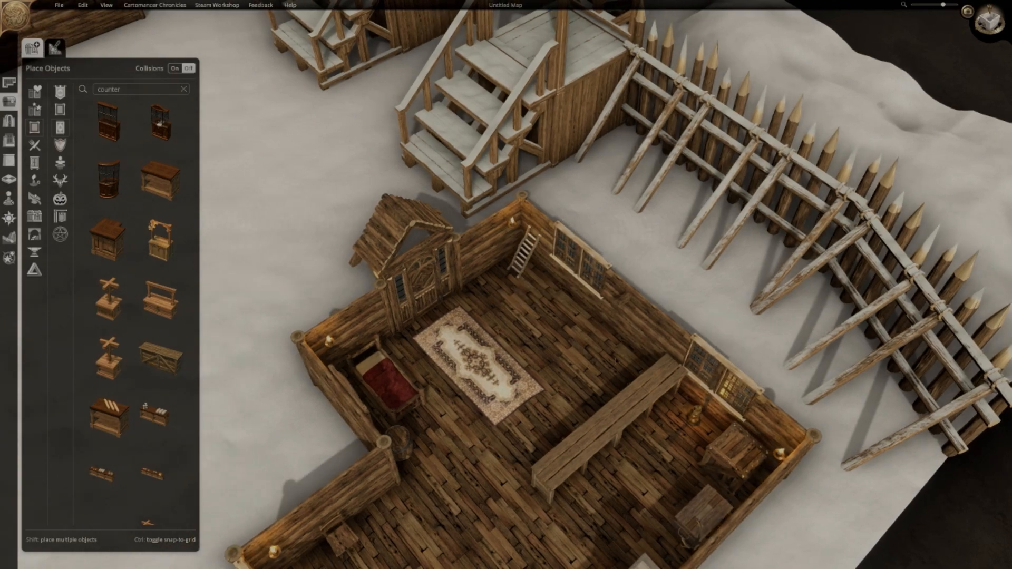
Move the loose chair from the side alcove to the window wall and set the writing desk with its chair on the rug
middle_click_drag(522, 252, 690, 274)
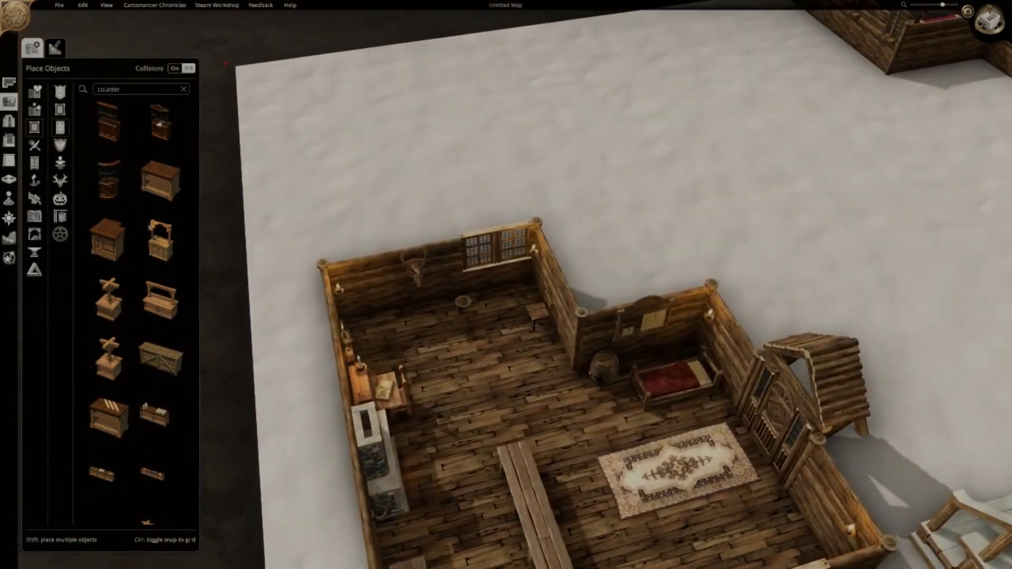
left_click_drag(533, 311, 702, 468)
key("s")
left_click(393, 329)
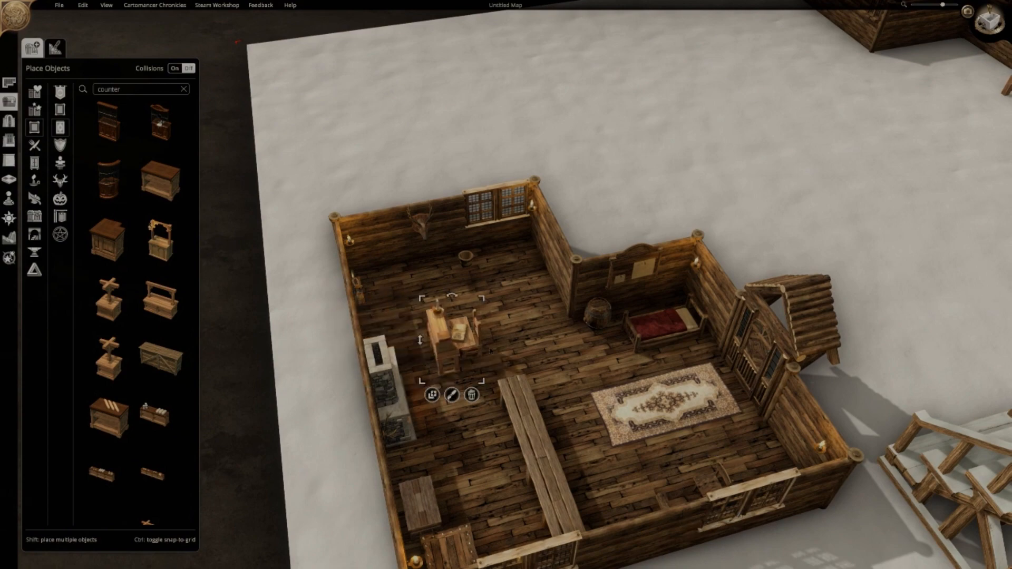
left_click_drag(392, 329, 644, 417)
Close off the cabin's side alcove with a wooden partition wall and door, and move the deer head trophy into the main room
left_click(9, 160)
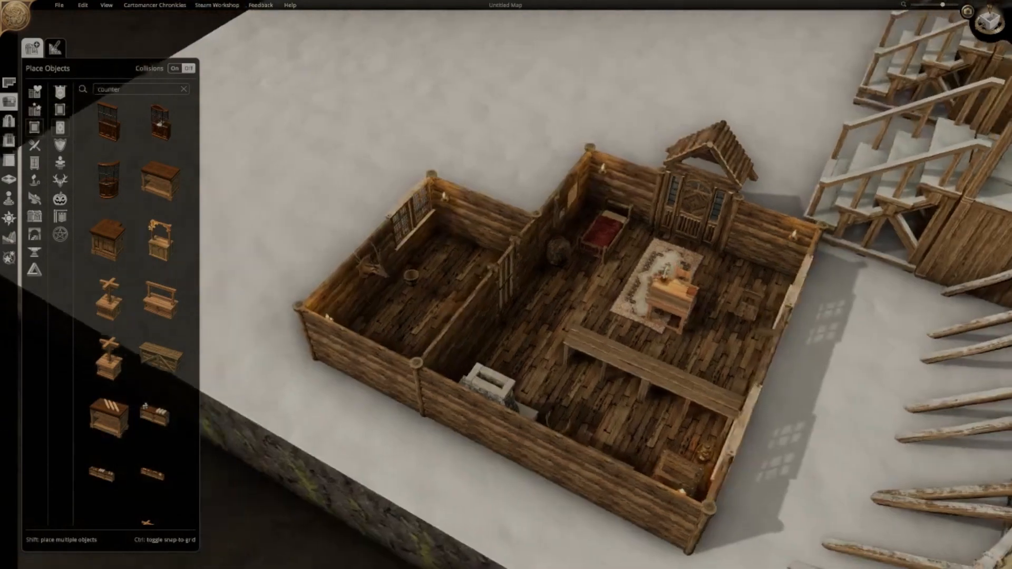
left_click(372, 268)
left_click_drag(372, 268, 431, 317)
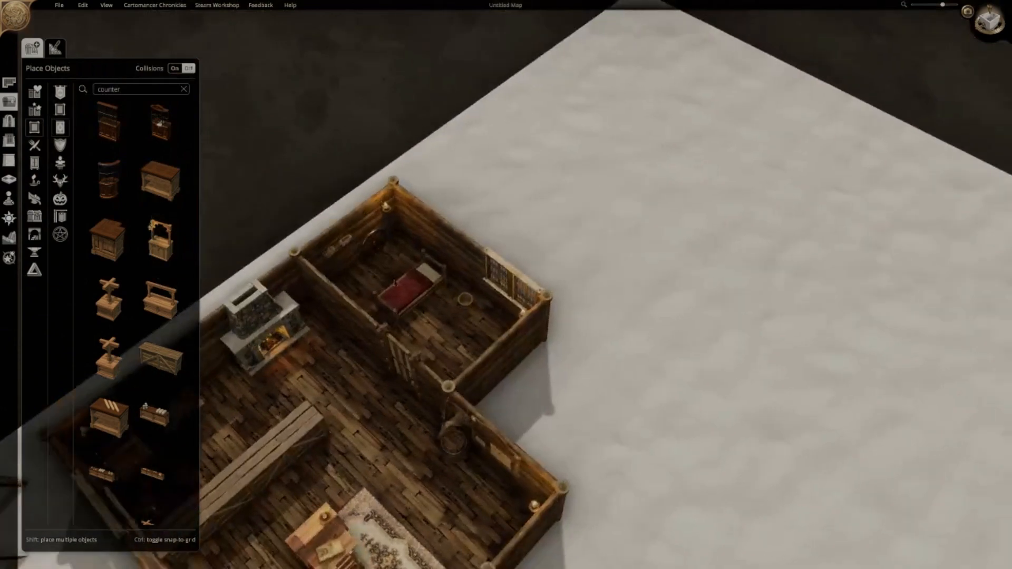
Hang the wagon wheel on the side room's exterior wall and move the bed into the side room's back corner
left_click_drag(382, 300, 411, 305)
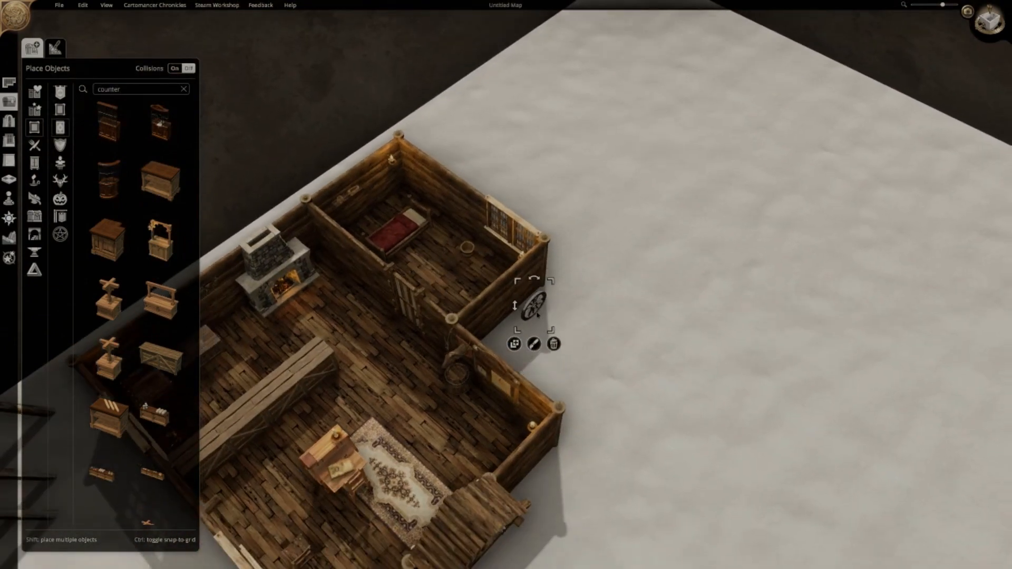
left_click_drag(538, 315, 535, 302)
left_click_drag(450, 270, 395, 230)
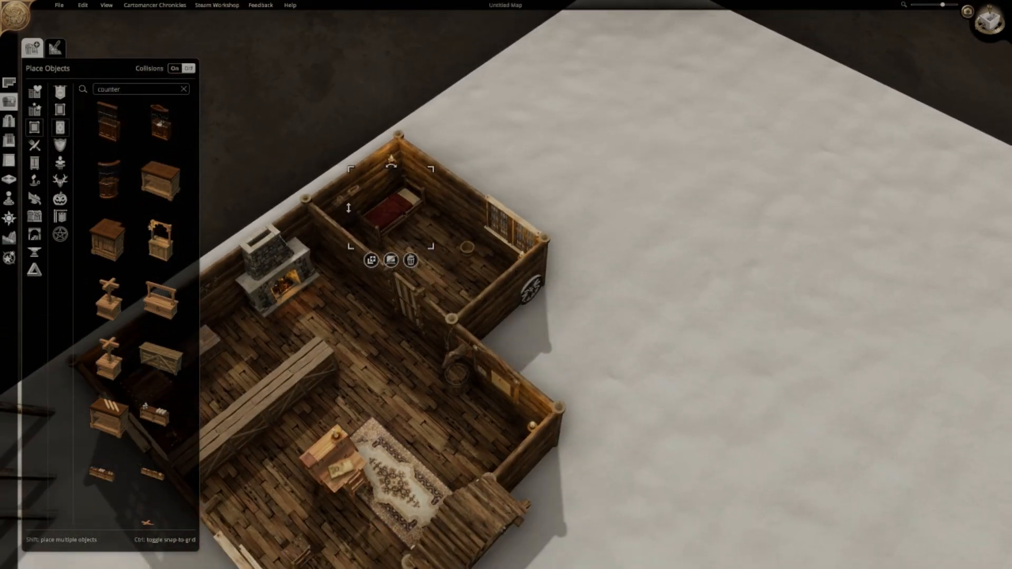
Move the bucket out of the side room and set it on the snow beside the cabin entrance
left_click_drag(509, 348, 481, 352)
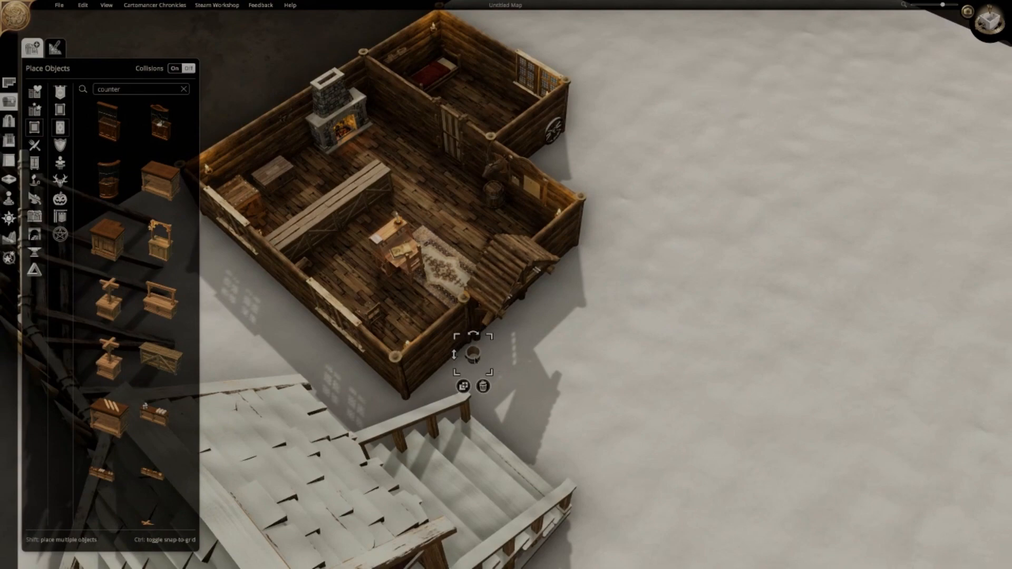
middle_click_drag(627, 347, 532, 295)
right_click_drag(532, 296, 580, 369)
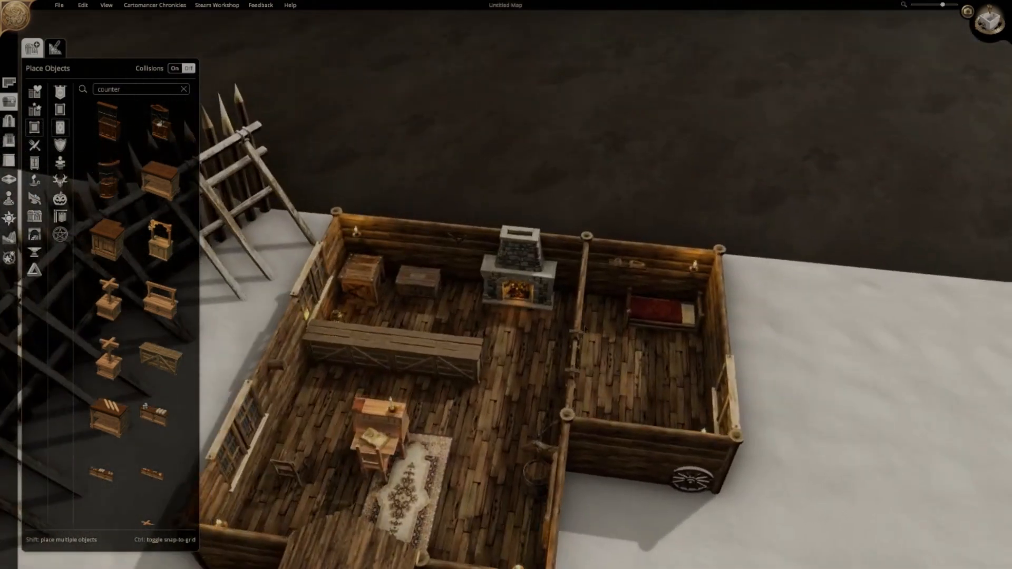
Move the writing desk under the side room's window and shift the wall candle onto the partition wall
middle_click_drag(580, 369, 775, 358)
key("w")
left_click_drag(618, 474, 616, 426)
left_click(529, 349)
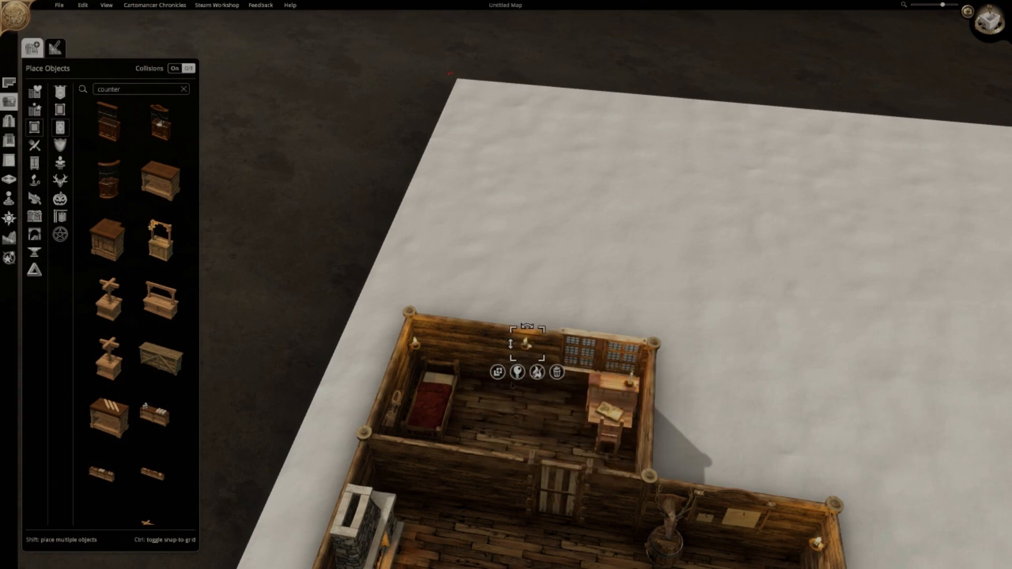
key("Delete")
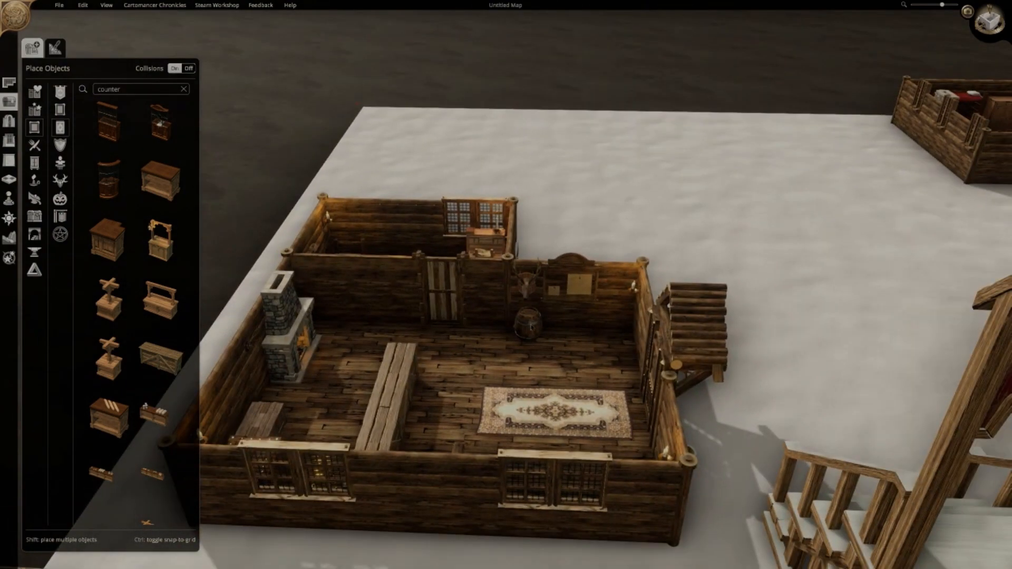
Move the barrel into the corner beside the entrance and arrange two chairs in the opposite corner near the window
left_click(620, 325)
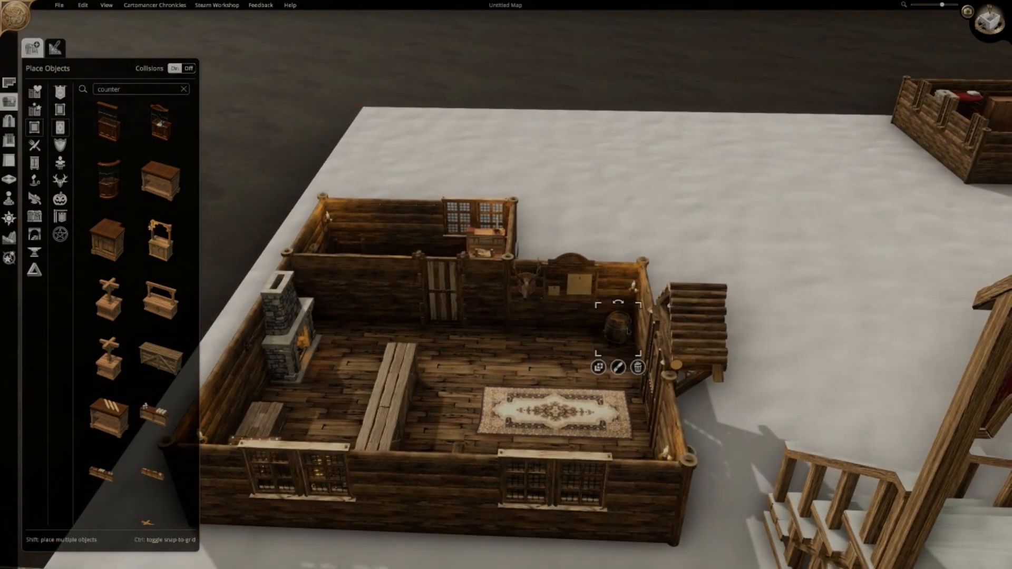
middle_click_drag(791, 301, 867, 300)
right_click_drag(867, 300, 786, 262)
middle_click_drag(786, 262, 964, 262)
left_click_drag(627, 296, 583, 260)
left_click(561, 293)
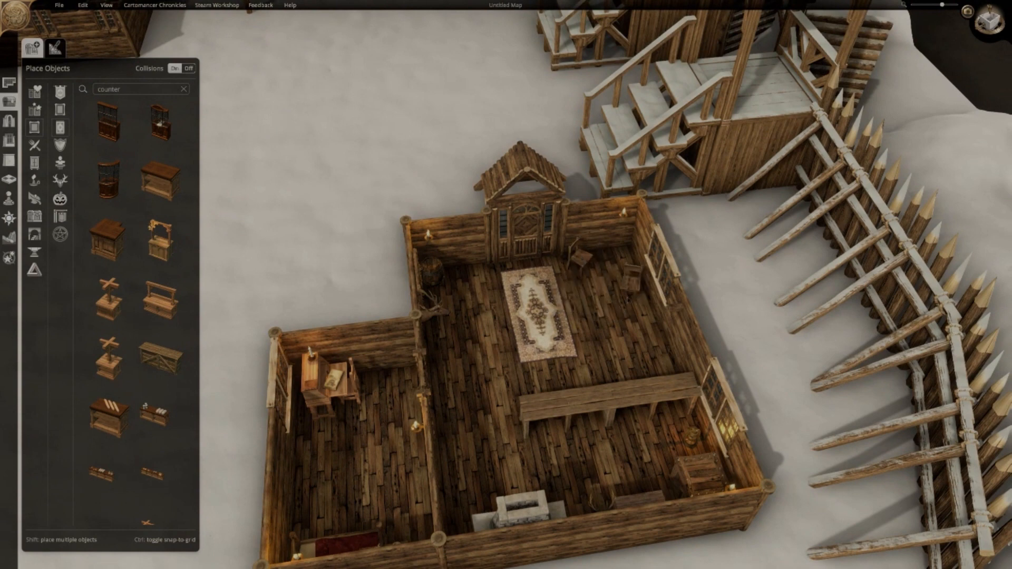
With collisions off, place a round table between the two corner chairs and top it with books and a candlestick
left_click(186, 70)
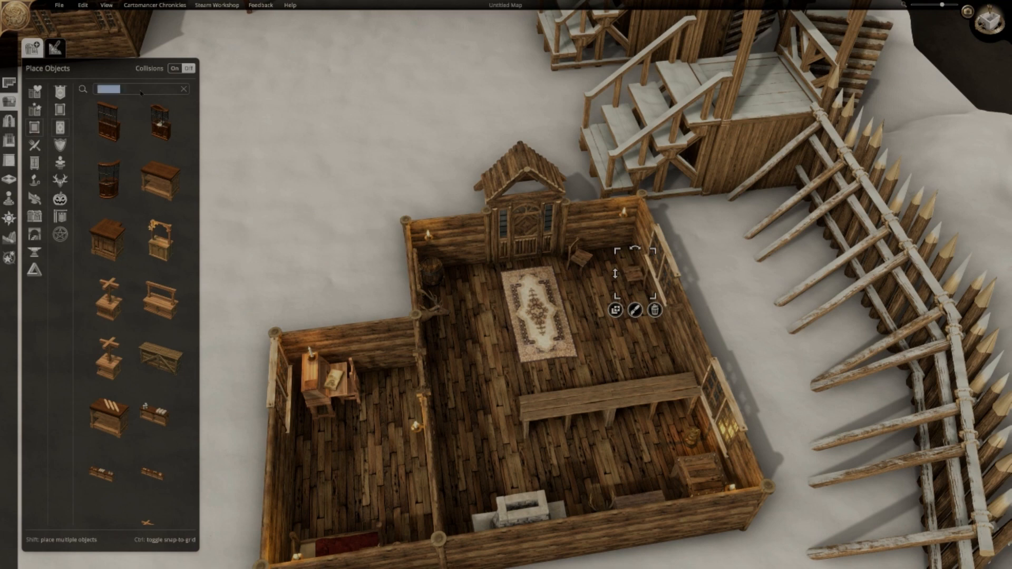
type("round ta")
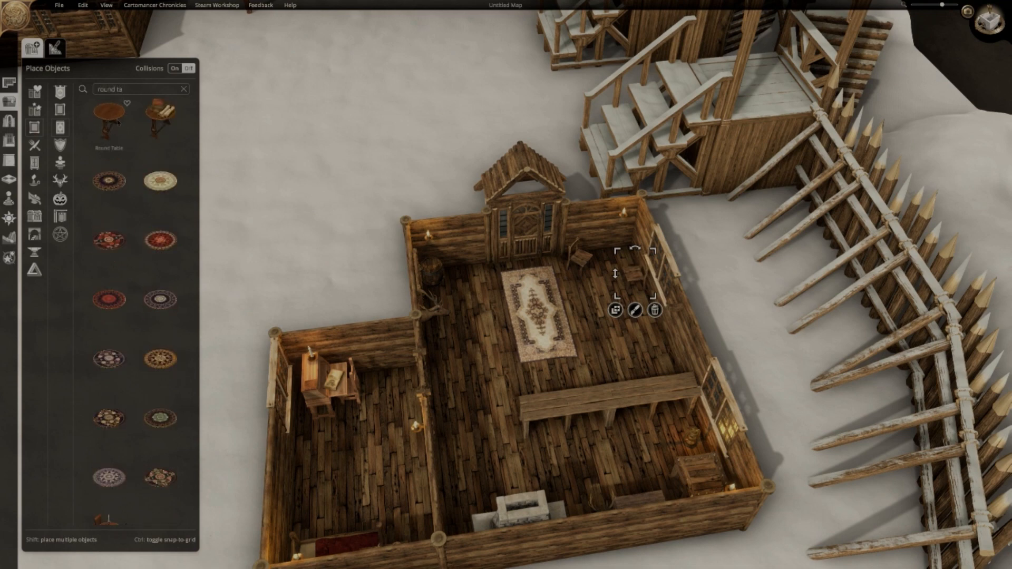
left_click(161, 119)
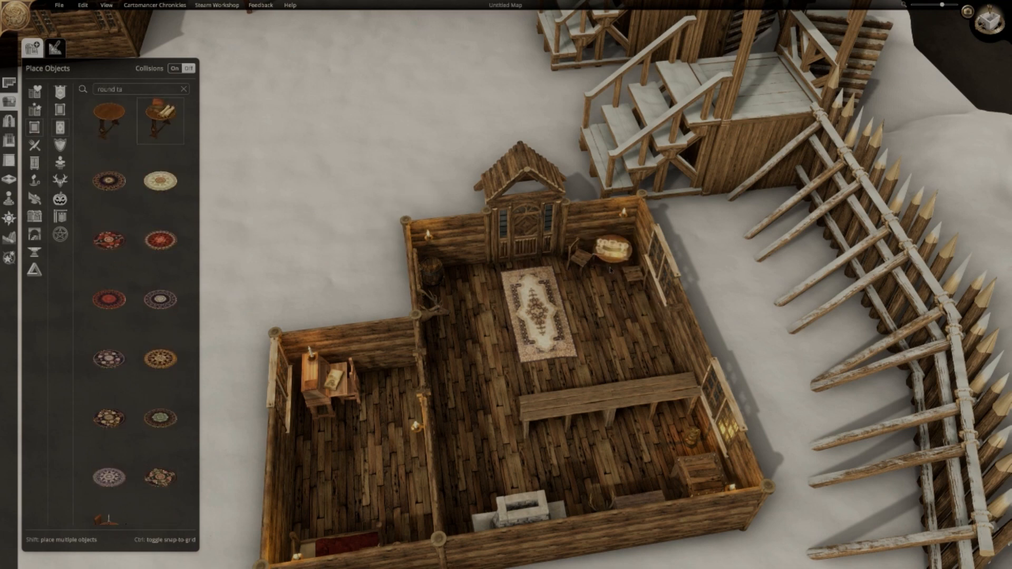
left_click(161, 119)
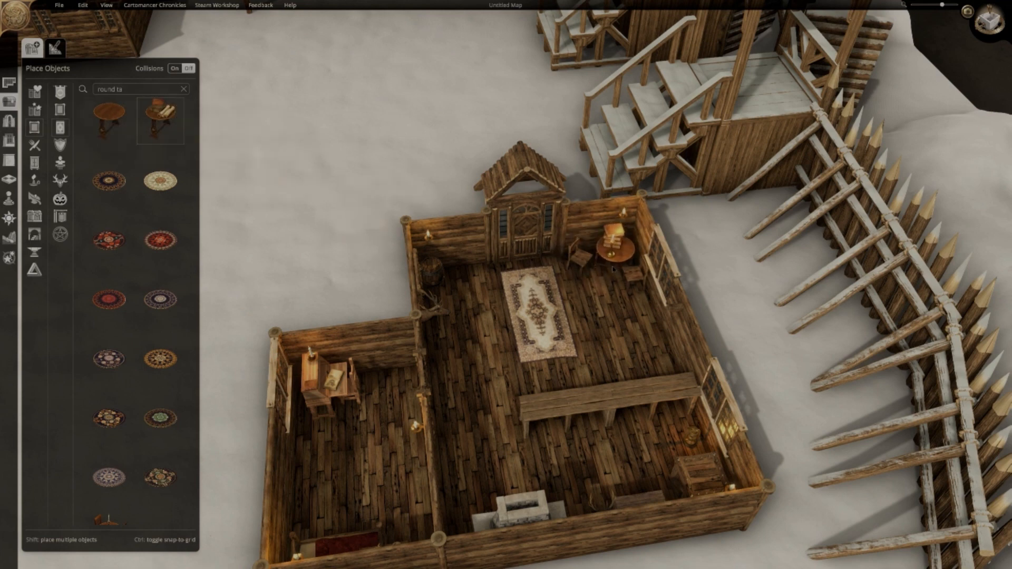
scroll(741, 291, "up", 5)
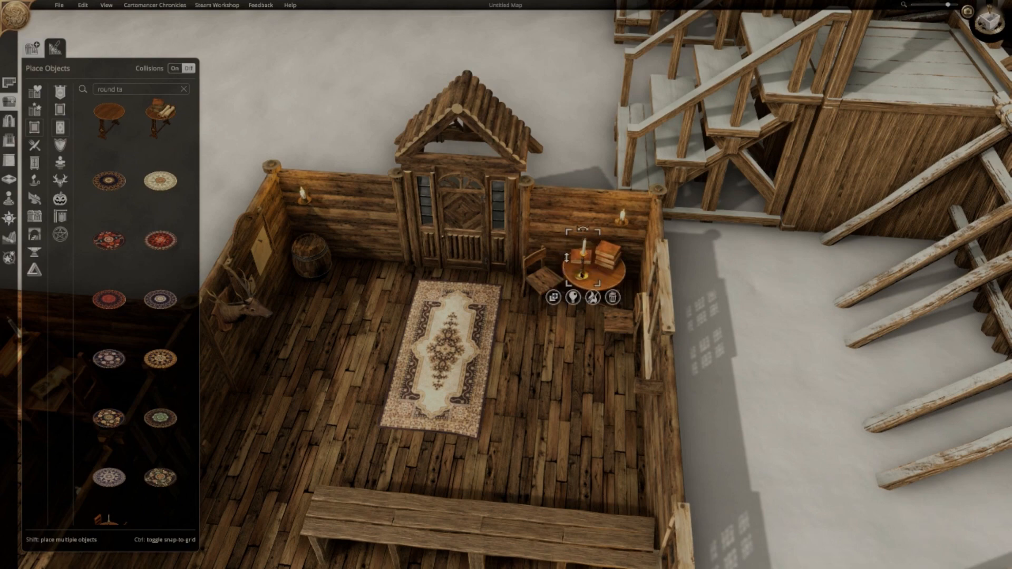
Move the wall candles on both sides of the cabin's entrance closer to the door
scroll(554, 181, "down", 2)
left_click(549, 170)
left_click(377, 142)
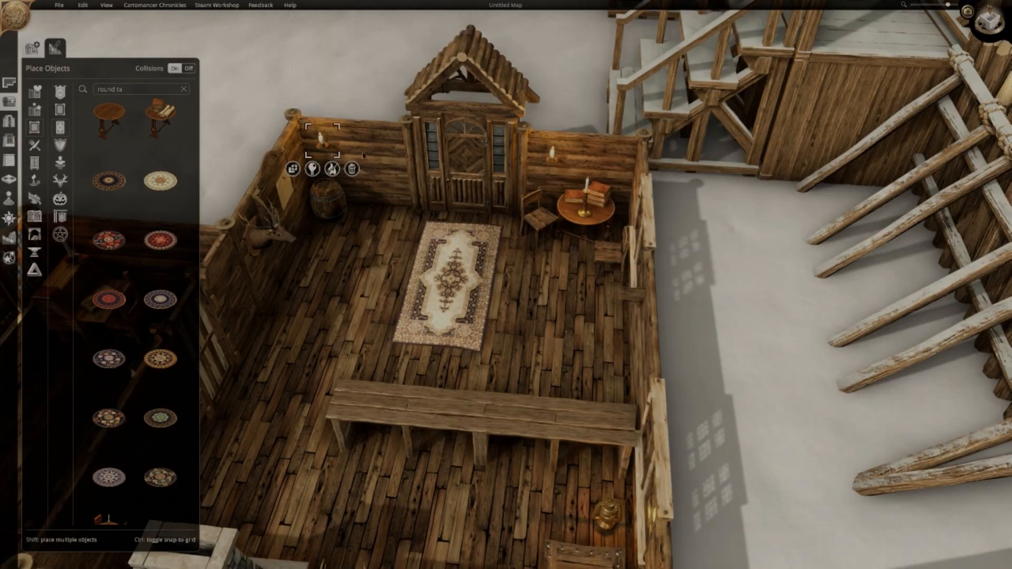
Replace the wooden floor in both rooms of the cabin with dark, irregular cracked-stone paving
middle_click_drag(730, 310, 295, 363)
scroll(295, 364, "up", 1)
scroll(295, 364, "down", 1)
left_click(8, 180)
key("a")
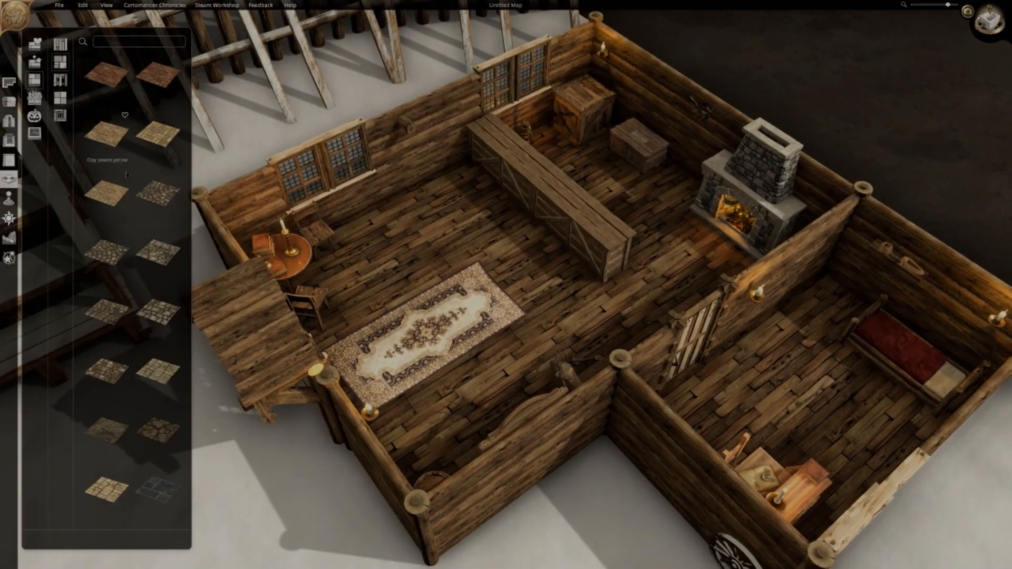
left_click(159, 430)
key("w")
key("q")
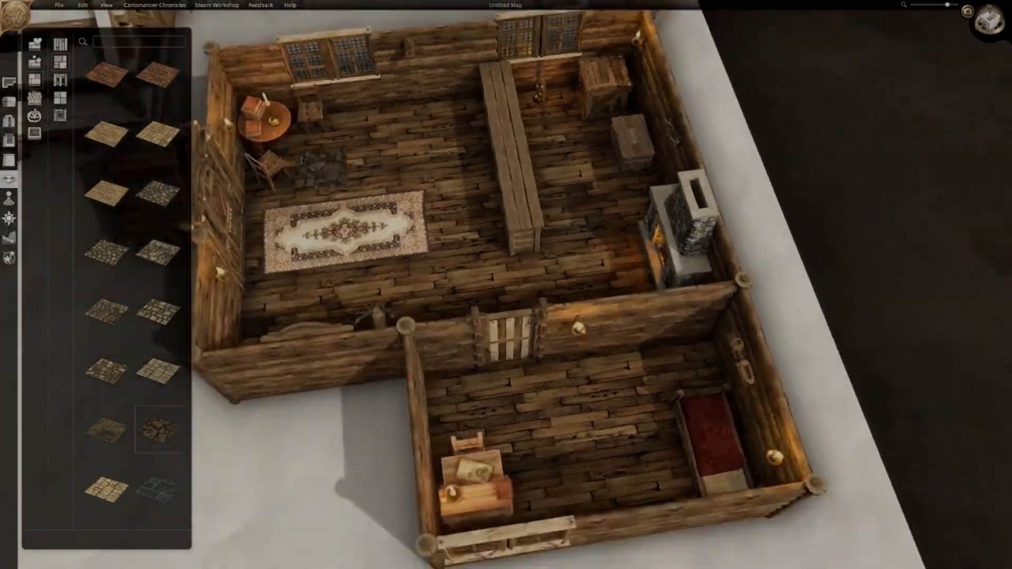
left_click_drag(291, 125, 651, 322)
left_click_drag(651, 322, 672, 474)
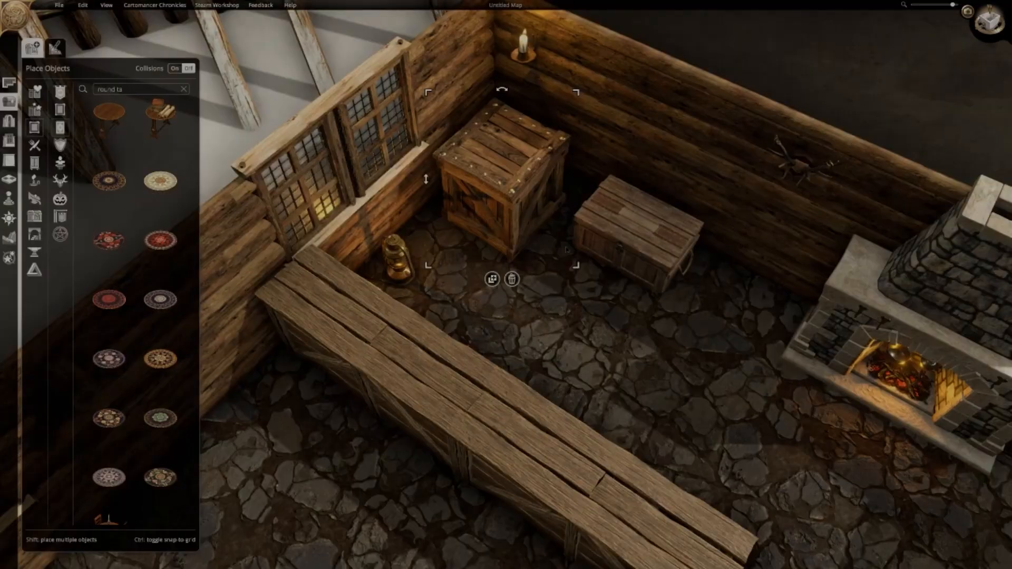
Rotate and shrink the crate in the corner by the window and stack a second crate on top of it
mouse_move(510, 201)
left_mouse_down()
mouse_move(512, 222)
mouse_move(509, 205)
left_mouse_up()
left_click(493, 247)
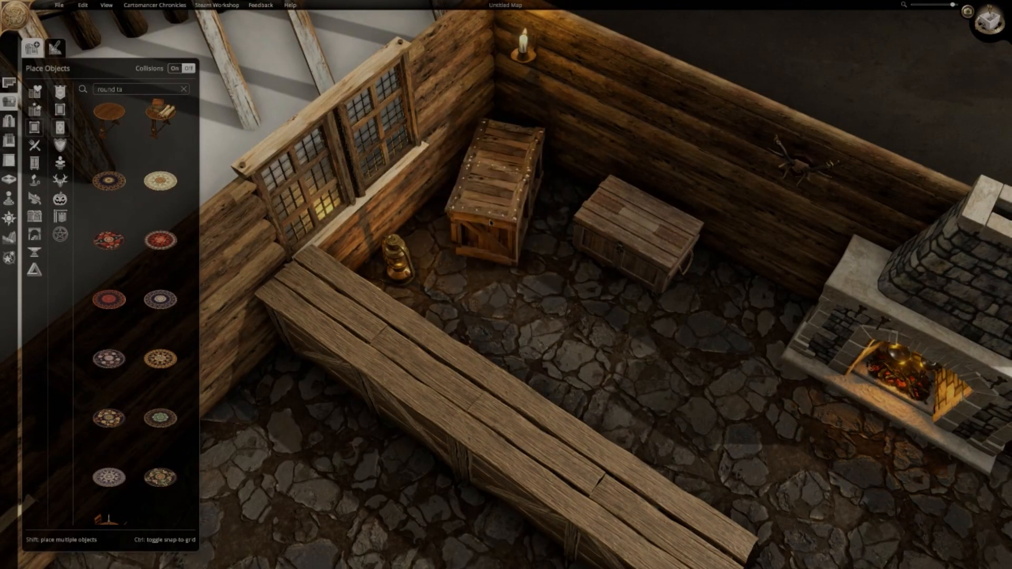
left_click(505, 142)
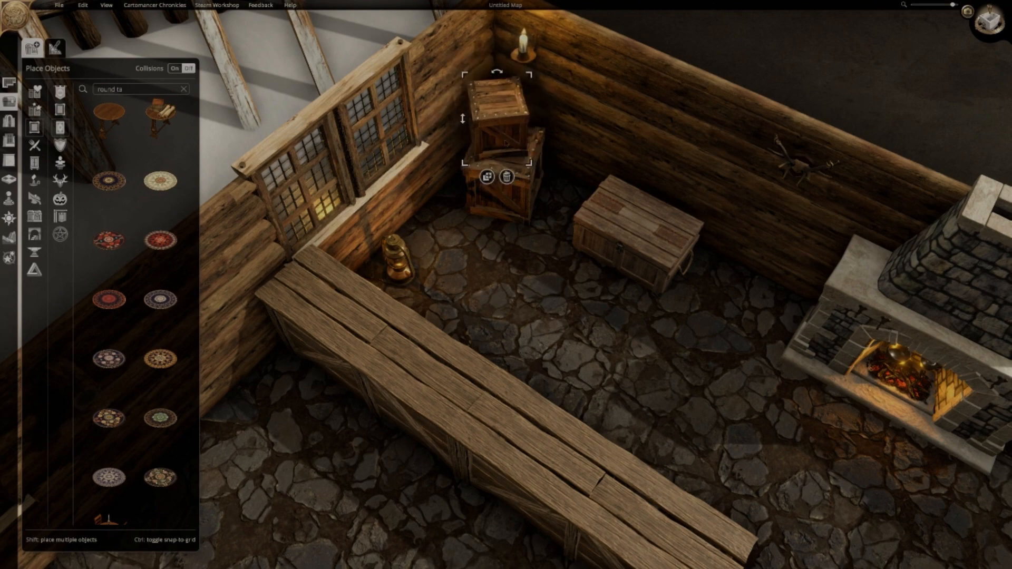
left_click(524, 215)
Move the lantern onto the counter's window end and shift the wooden chest closer to the stacked crates
left_click_drag(410, 271, 352, 175)
key("s")
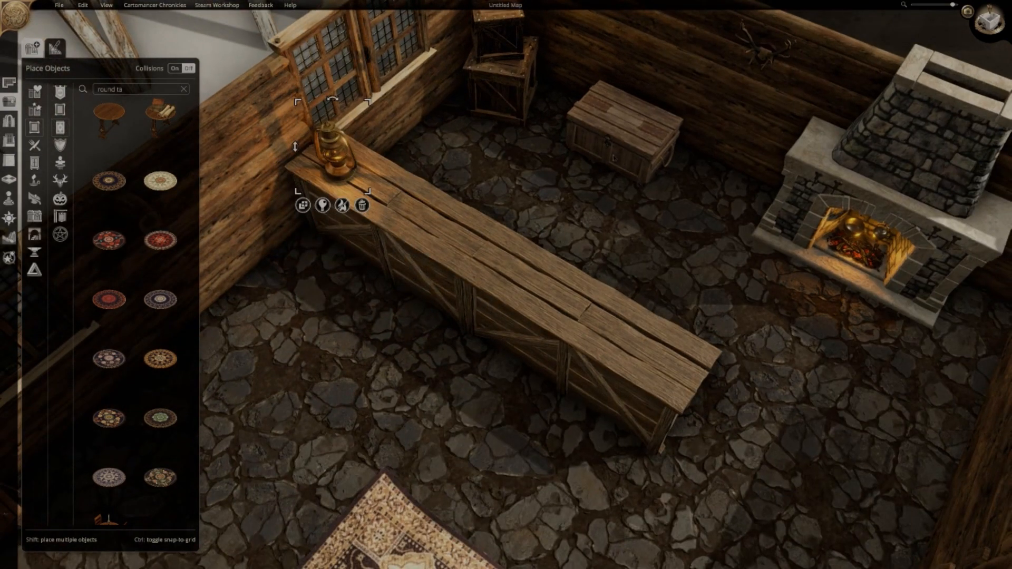
left_click_drag(613, 157, 575, 131)
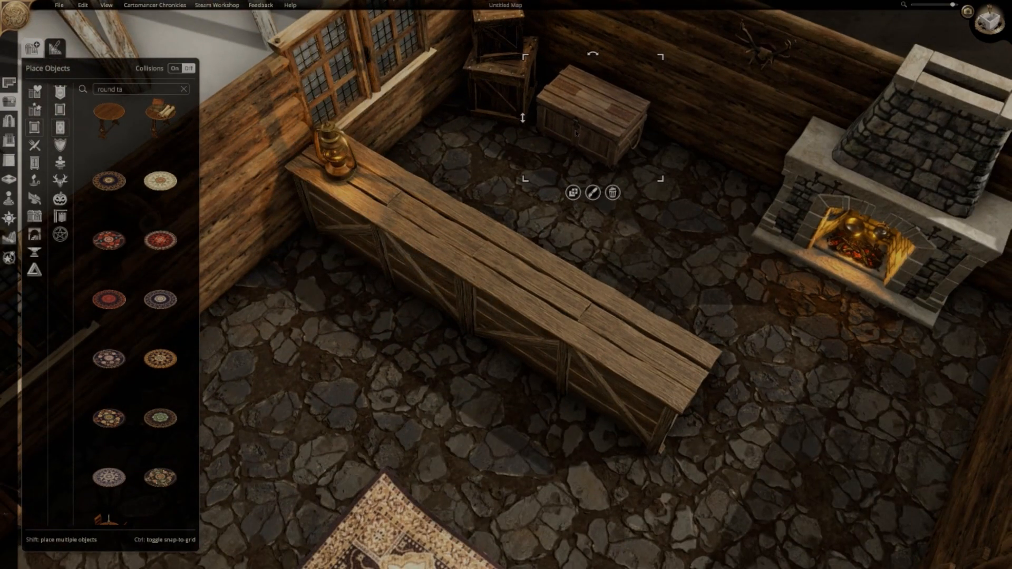
key("s")
middle_click_drag(689, 289, 690, 264)
scroll(691, 264, "down", 2)
key("w")
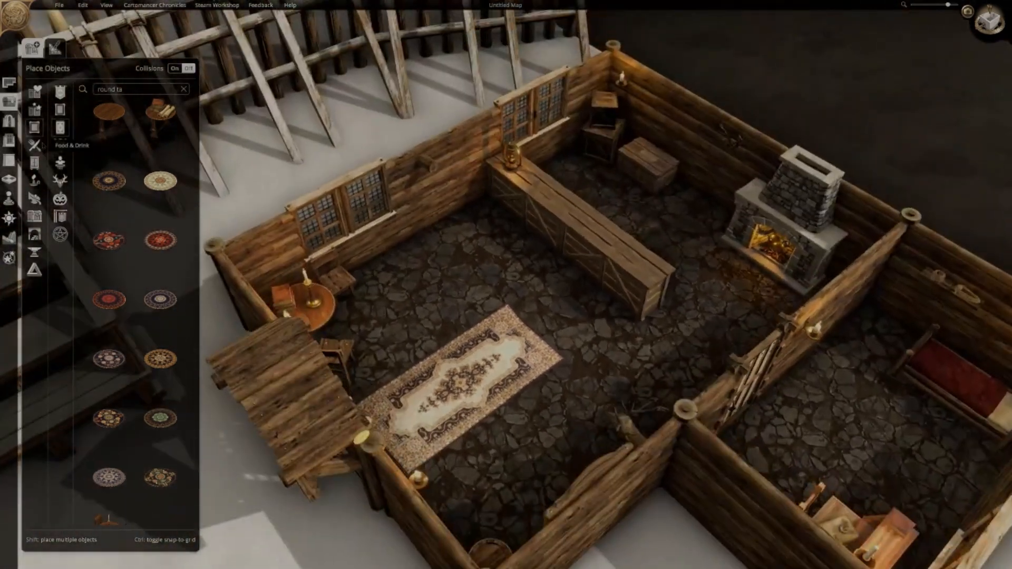
Browse the furniture, plant and shelf objects and mount a wall candle between the main room's two windows
left_click(35, 164)
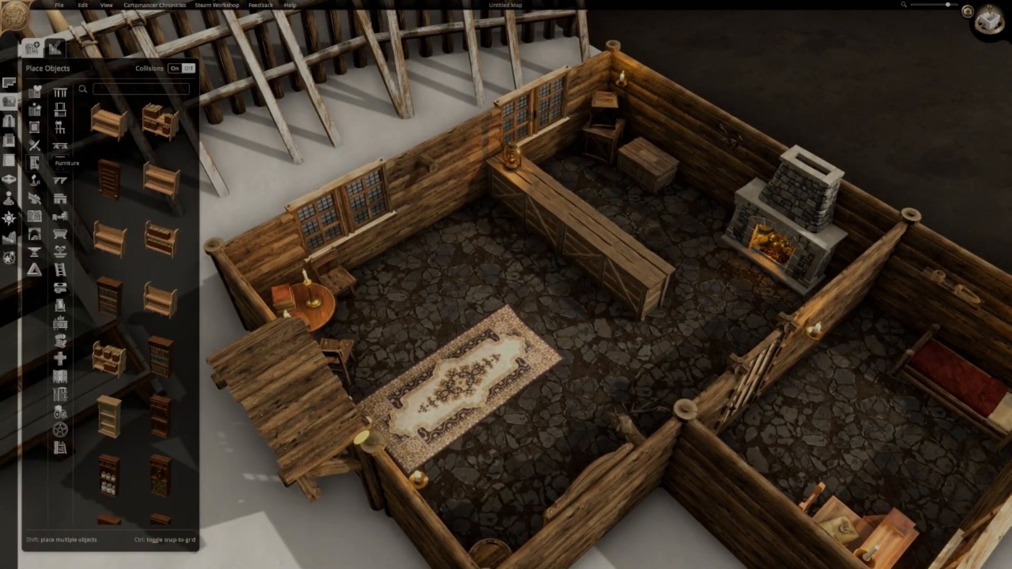
left_click(34, 198)
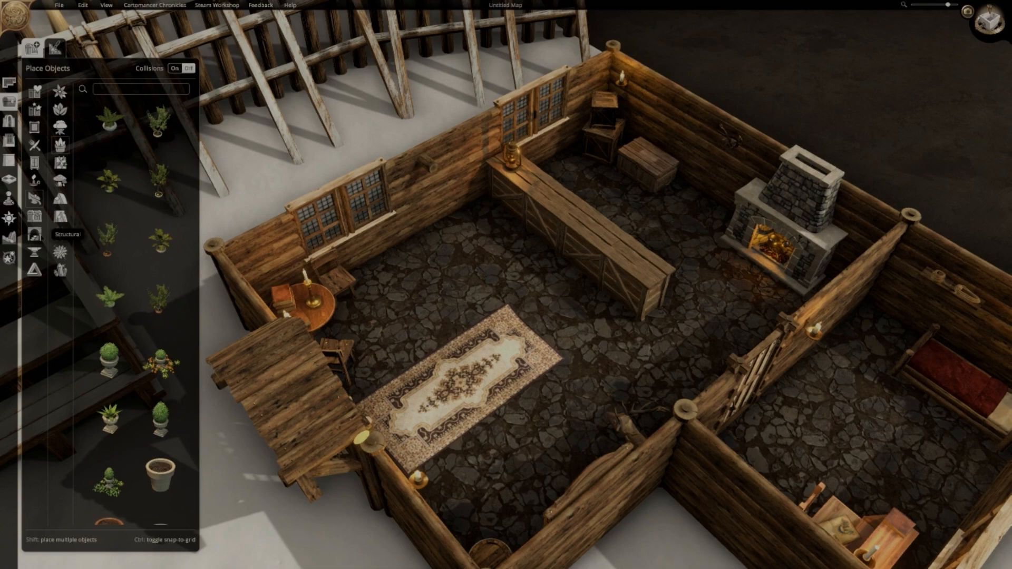
left_click(35, 234)
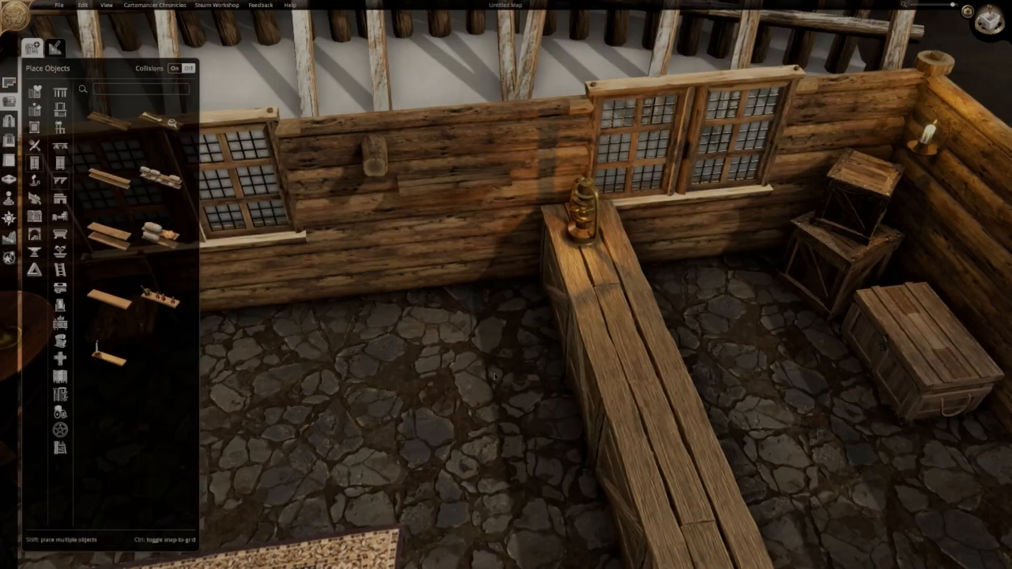
middle_click_drag(506, 284, 642, 403)
right_click_drag(642, 403, 806, 521)
middle_click_drag(806, 522, 320, 288)
scroll(320, 288, "down", 1)
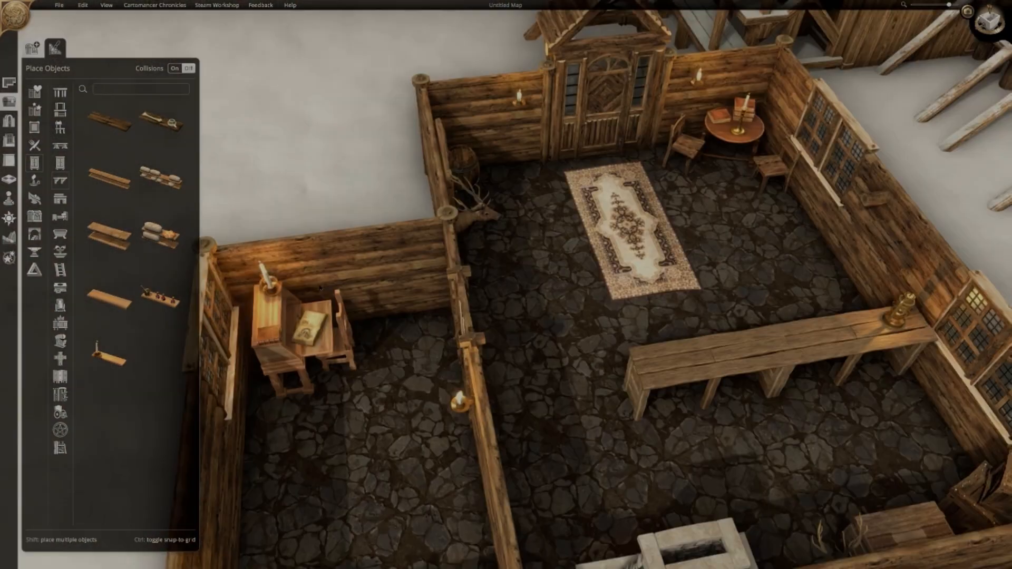
key("d")
key("w")
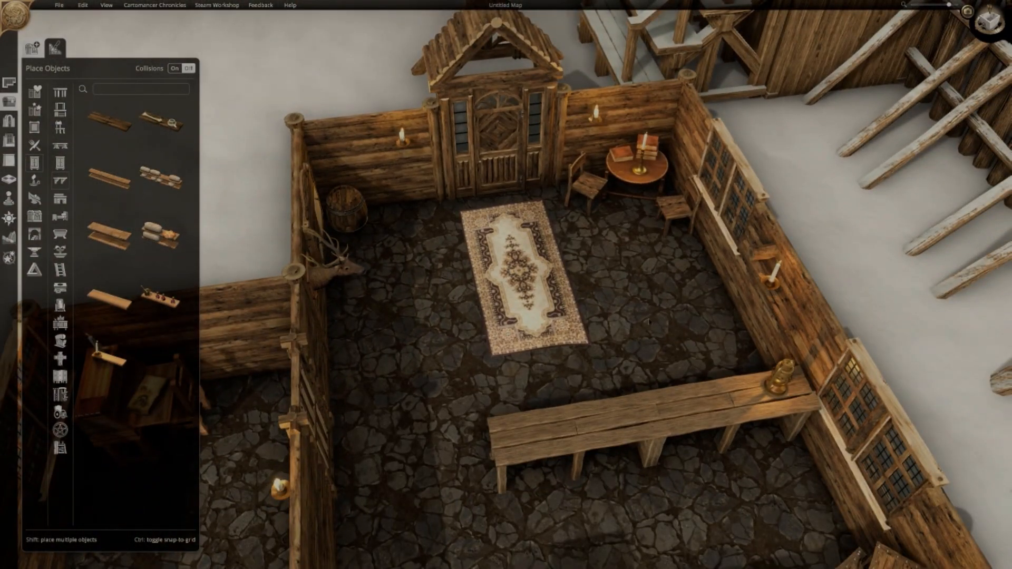
Lay a sheet of parchment on the counter beside the lantern and place a few assorted buttons next to it
middle_click_drag(649, 322, 303, 305)
key("d")
key("w")
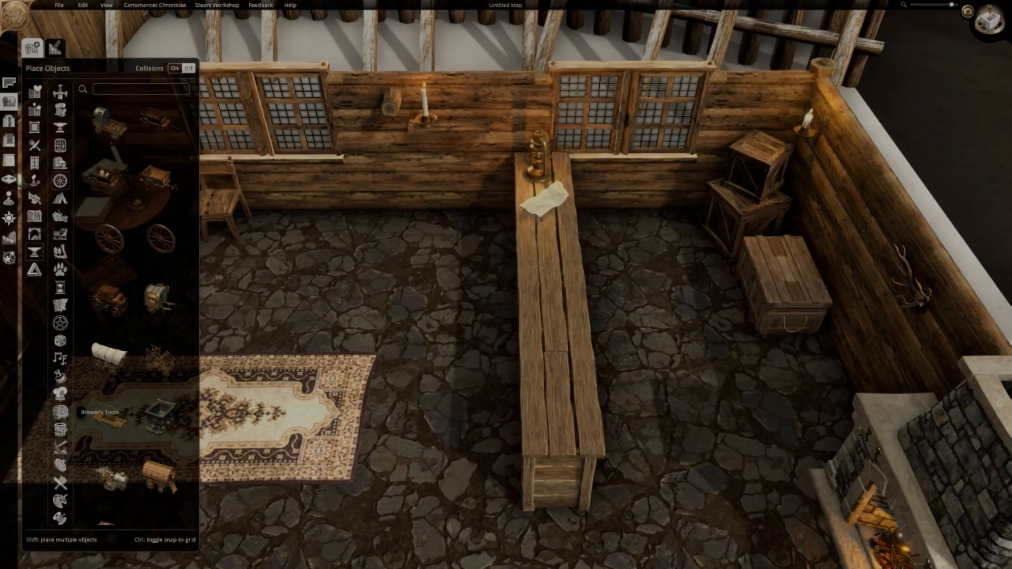
scroll(60, 438, "down", 1)
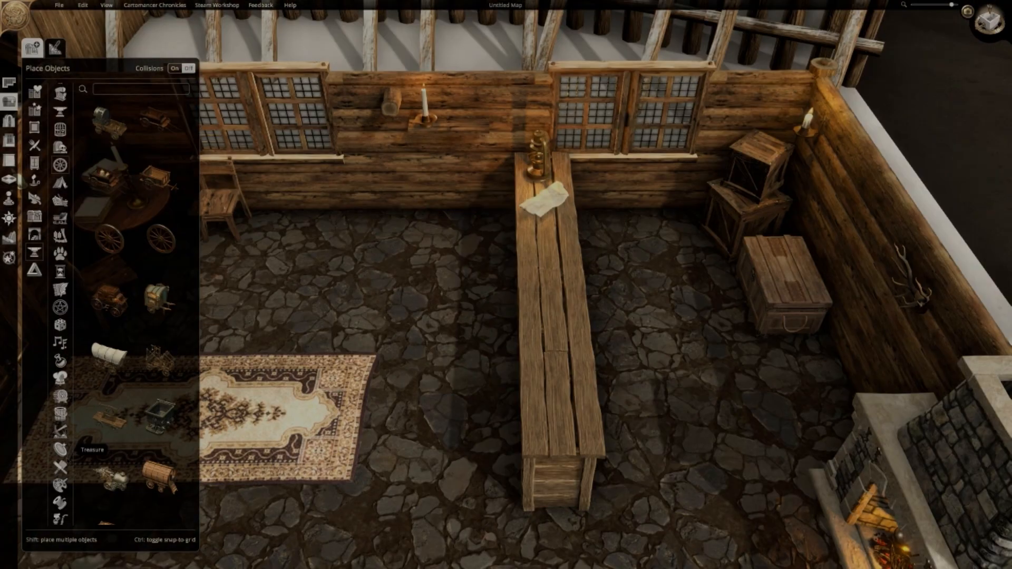
left_click(60, 498)
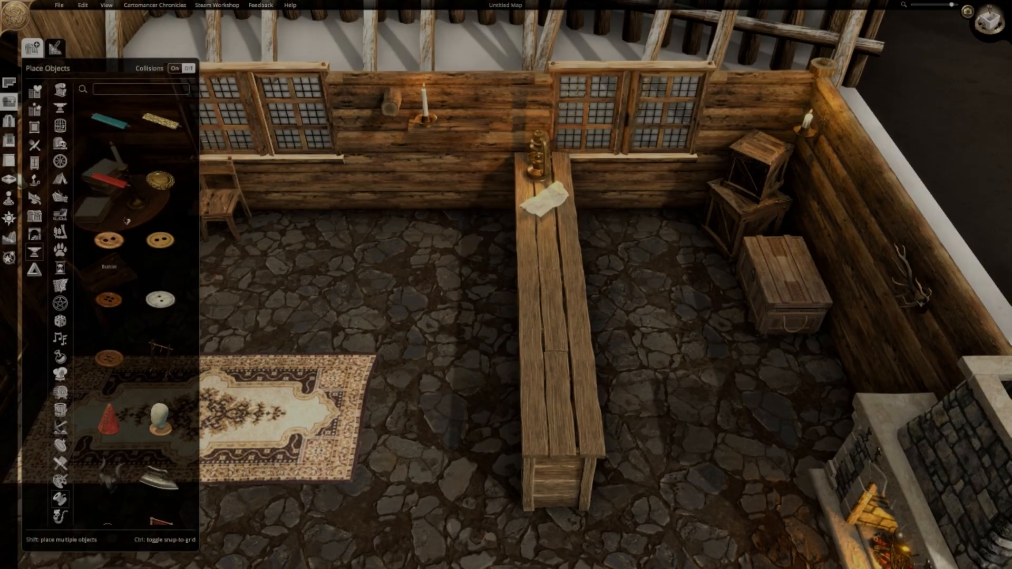
middle_click_drag(401, 222, 556, 190)
left_click_drag(555, 190, 541, 189)
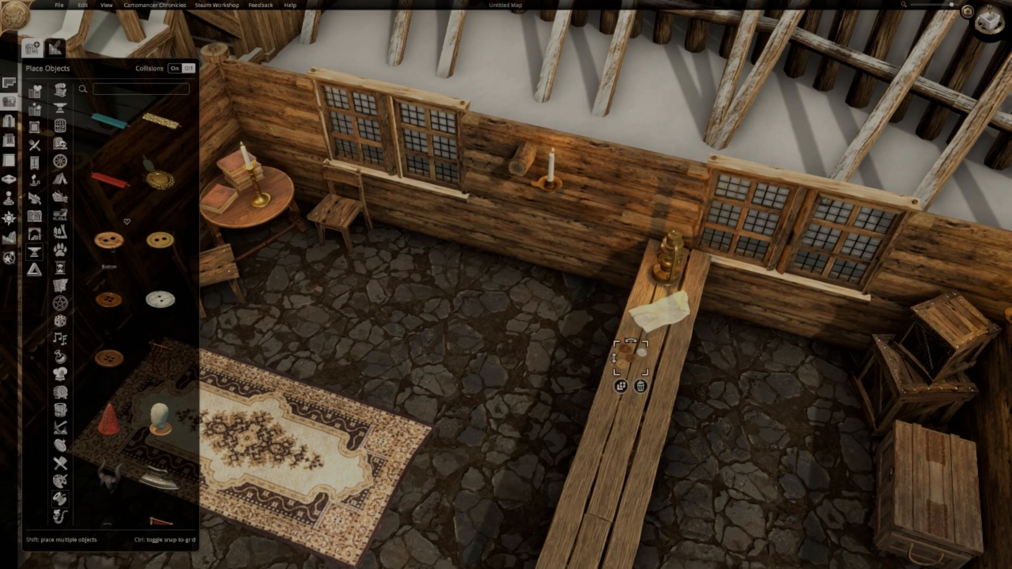
Place a mannequin head on the counter's free end and set a red felt hat beside it
scroll(660, 392, "down", 3)
left_click(160, 416)
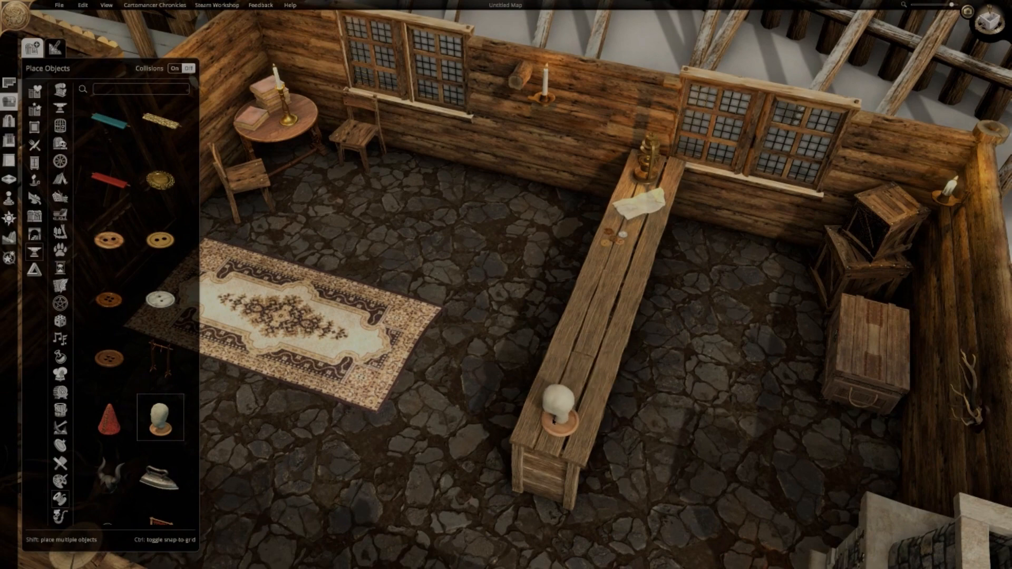
left_click(553, 419)
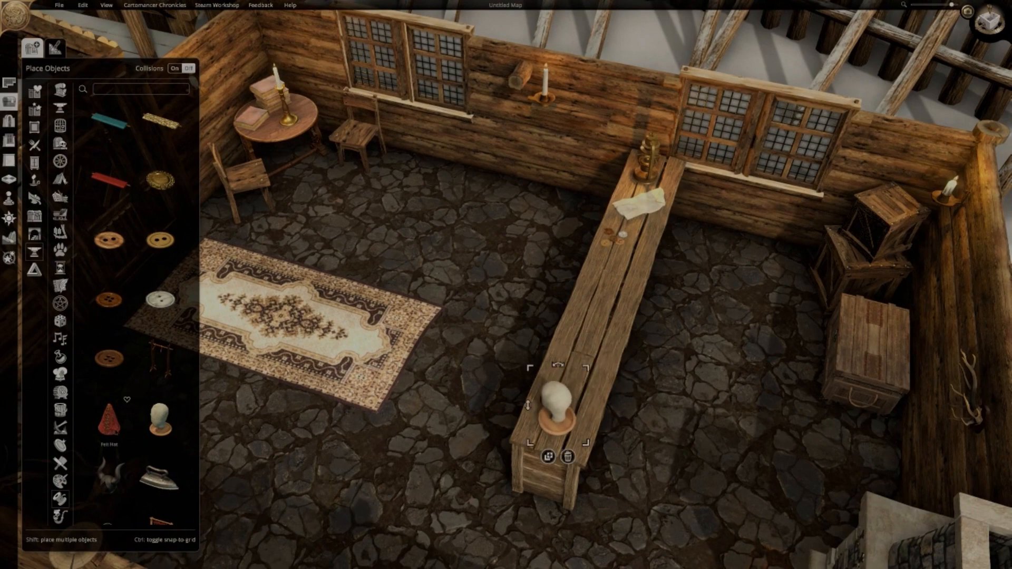
left_click(112, 421)
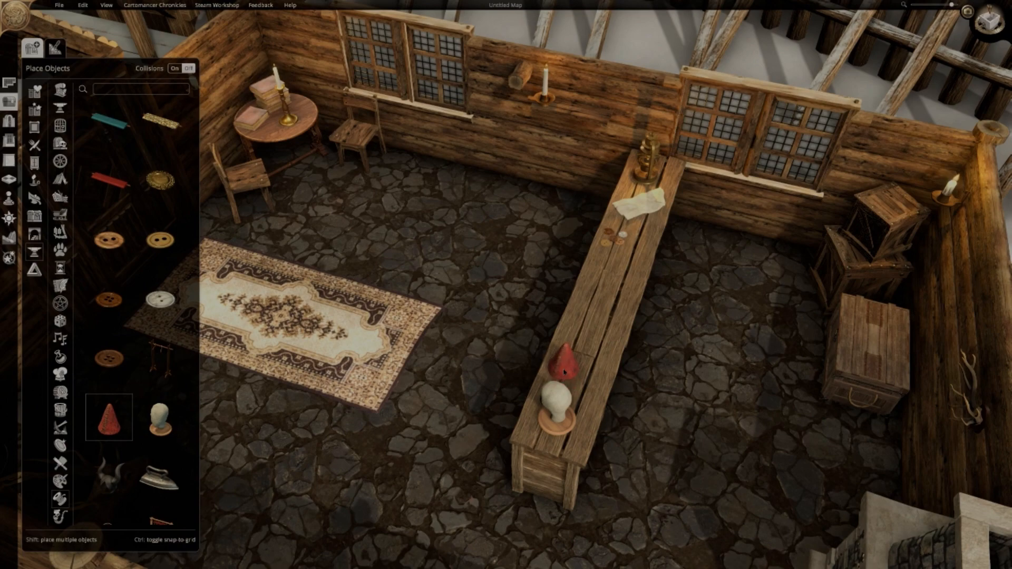
left_click(564, 370)
Add a horned cap to the counter beside the red felt hat and adjust the felt hat's position
left_click(109, 477)
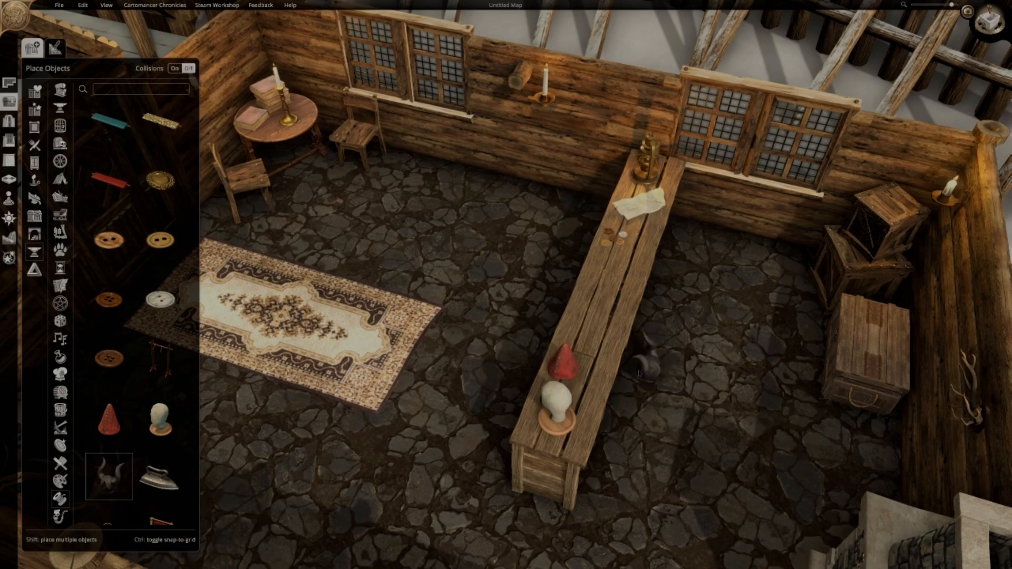
middle_click_drag(606, 351, 652, 321)
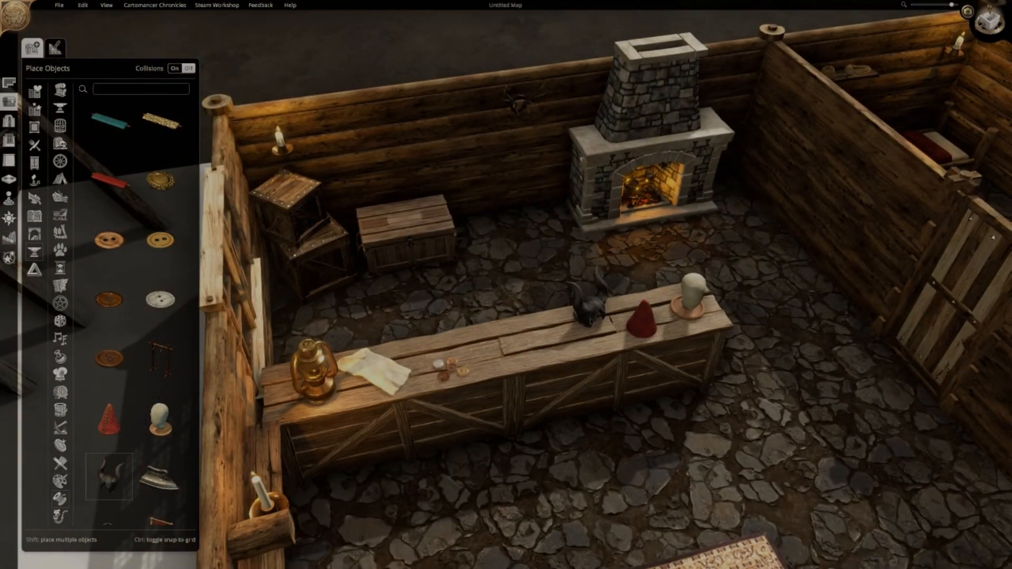
left_click(600, 313)
left_click(657, 328)
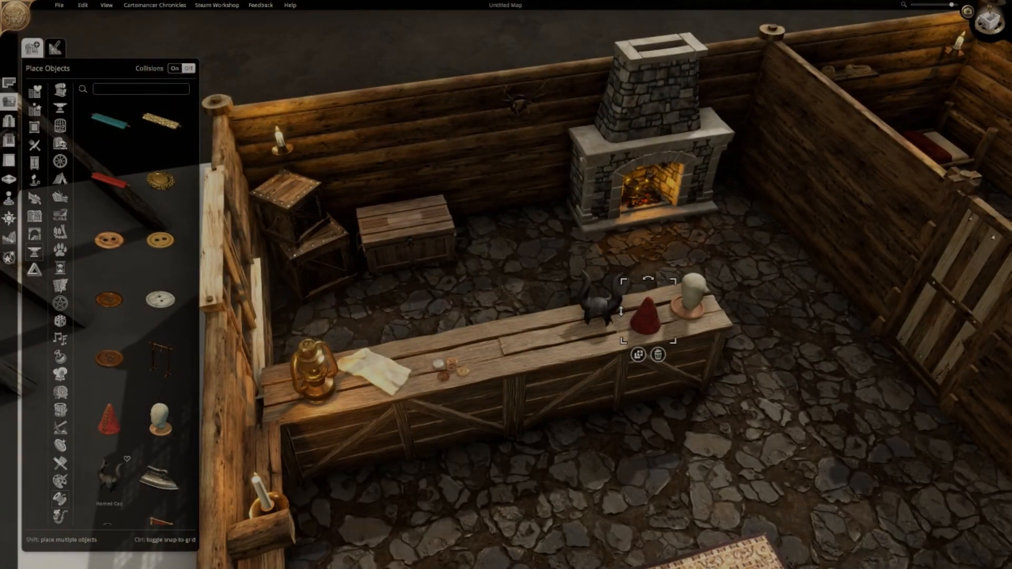
Place a bonnet on the wooden counter between the parchment and the buttons
scroll(109, 368, "down", 3)
left_click(109, 400)
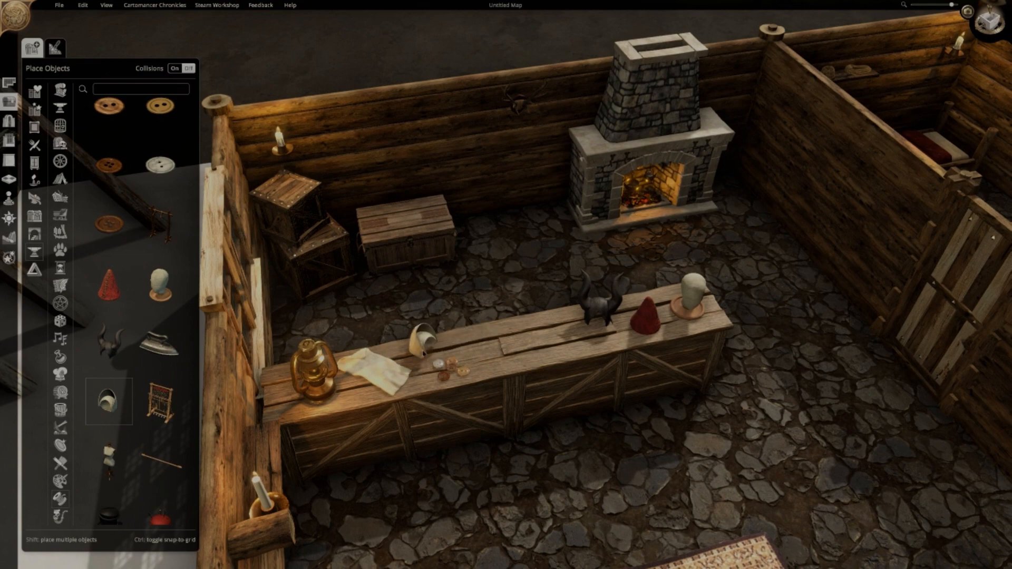
left_click(416, 348)
Place a dress-form mannequin on the floor against the window wall, in front of the counter and beside the candle
scroll(112, 452, "down", 1)
left_click(109, 438)
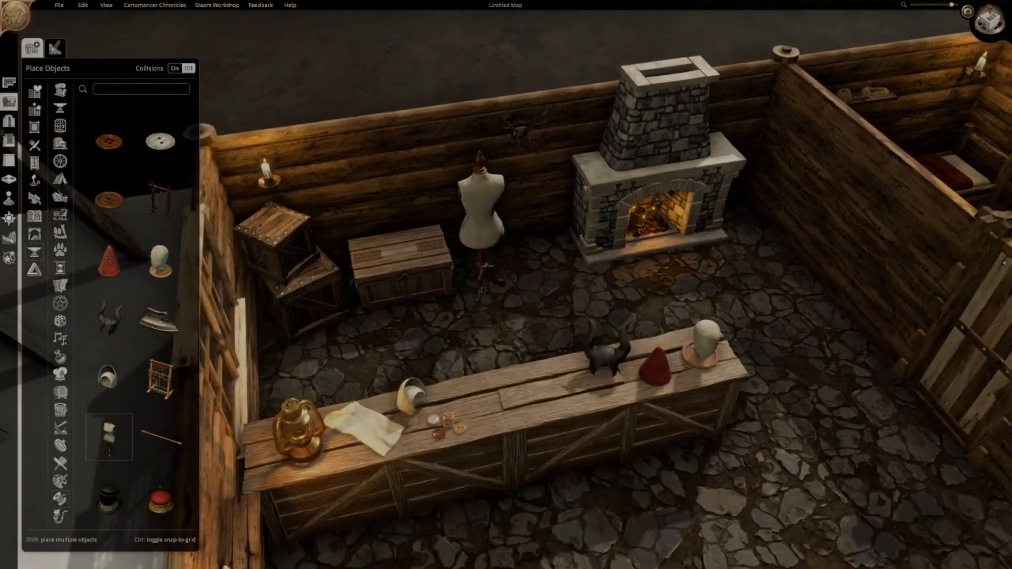
key("q")
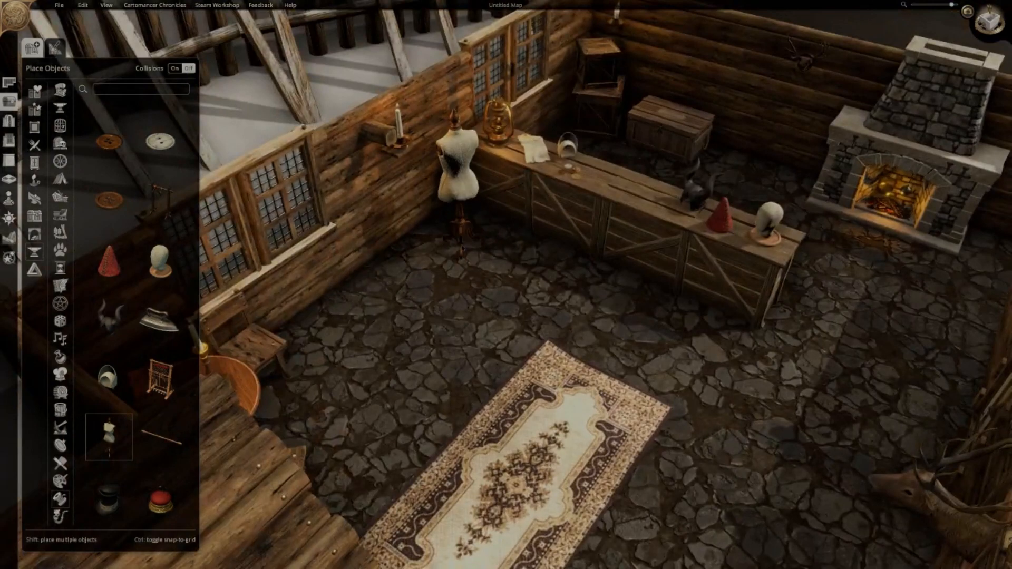
key("q")
key("a")
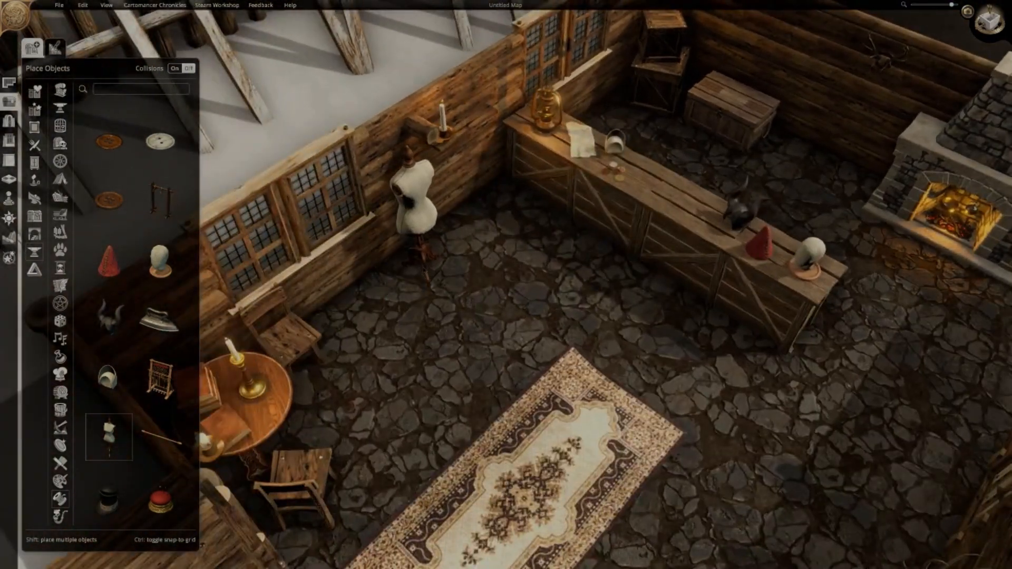
left_click(452, 272)
Place a long wooden rod on the stone floor behind the counter, near the chest
scroll(452, 272, "down", 4)
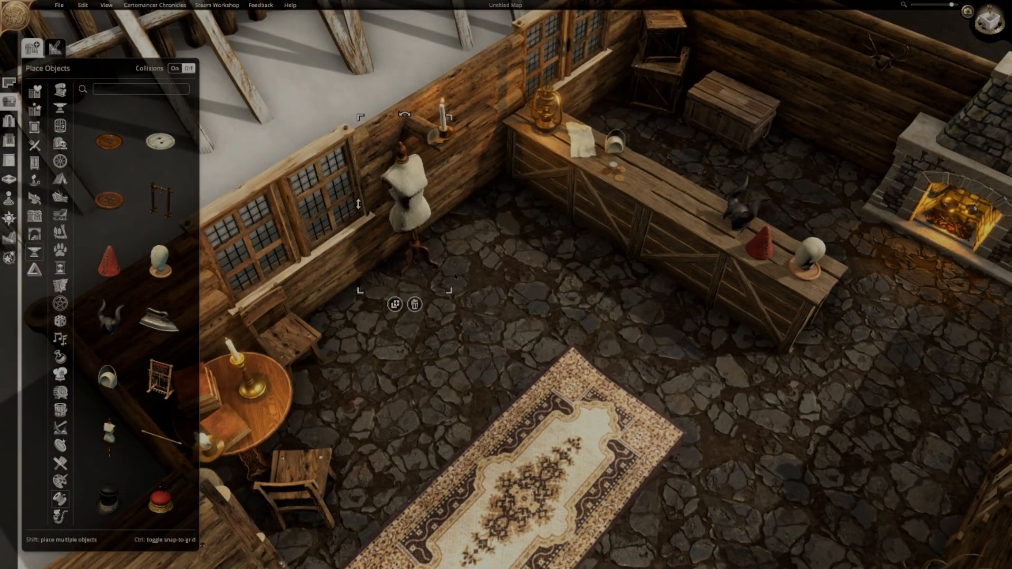
scroll(89, 449, "down", 2)
left_click(160, 390)
key("q")
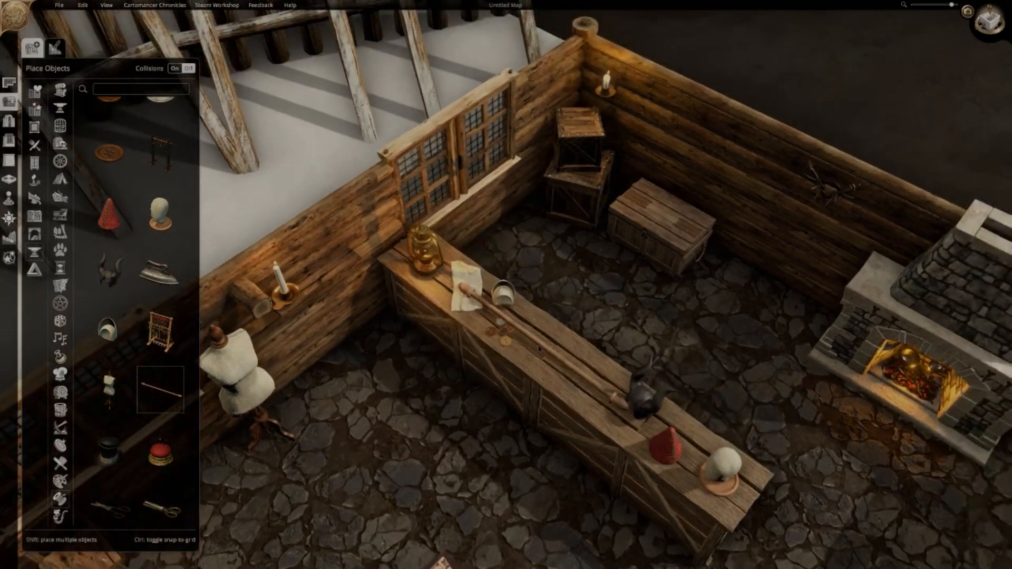
scroll(581, 270, "down", 2)
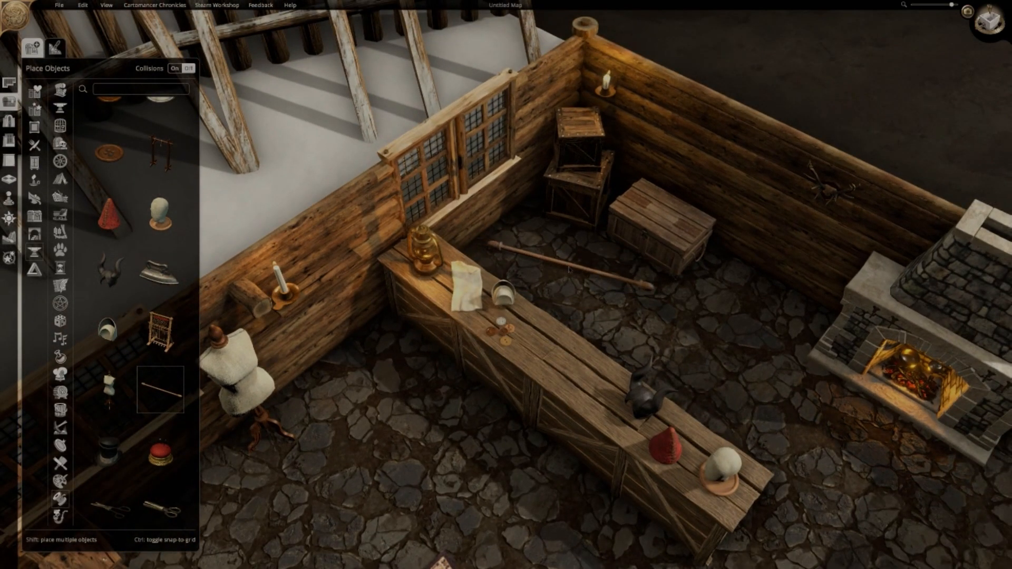
left_click(579, 269)
Move the wooden rod onto the lid of the chest beside the stacked crates
left_click_drag(595, 273, 658, 319)
key("s")
key("a")
key("w")
key("d")
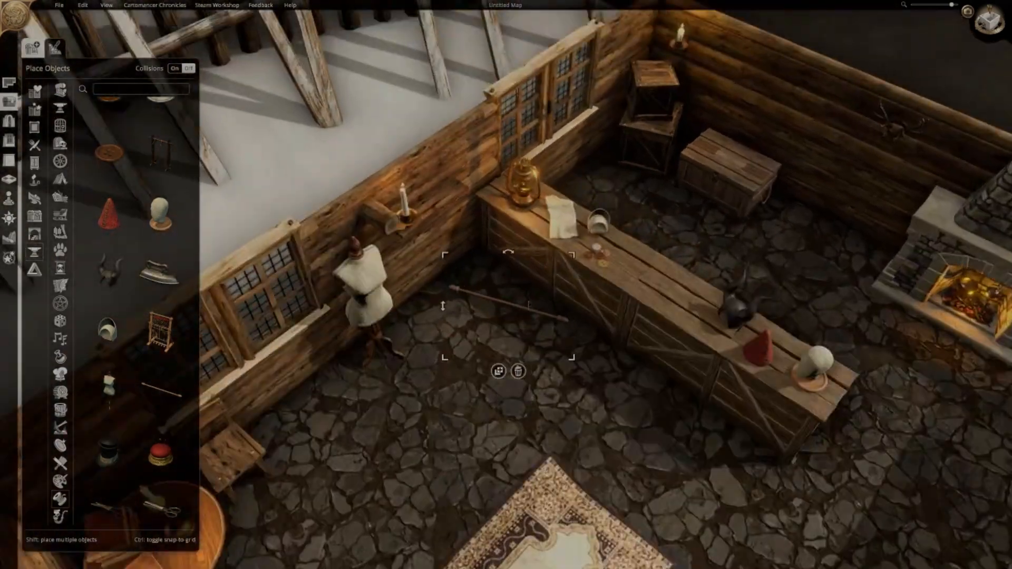
key("w")
key("d")
Place the Old Top Hat on the window wall between the candle and the counter's lantern
scroll(111, 440, "down", 1)
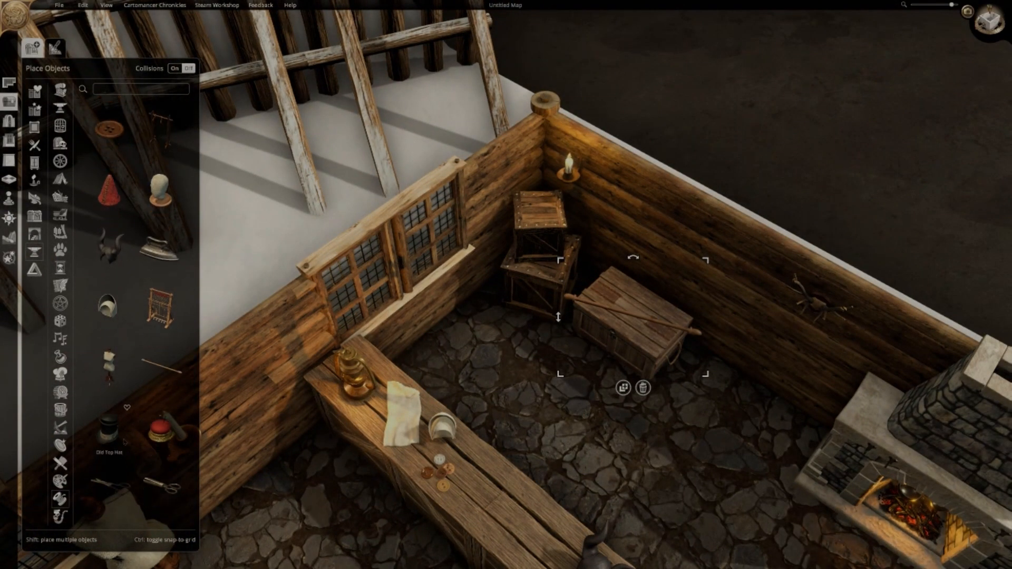
left_click(106, 437)
key("s")
key("s")
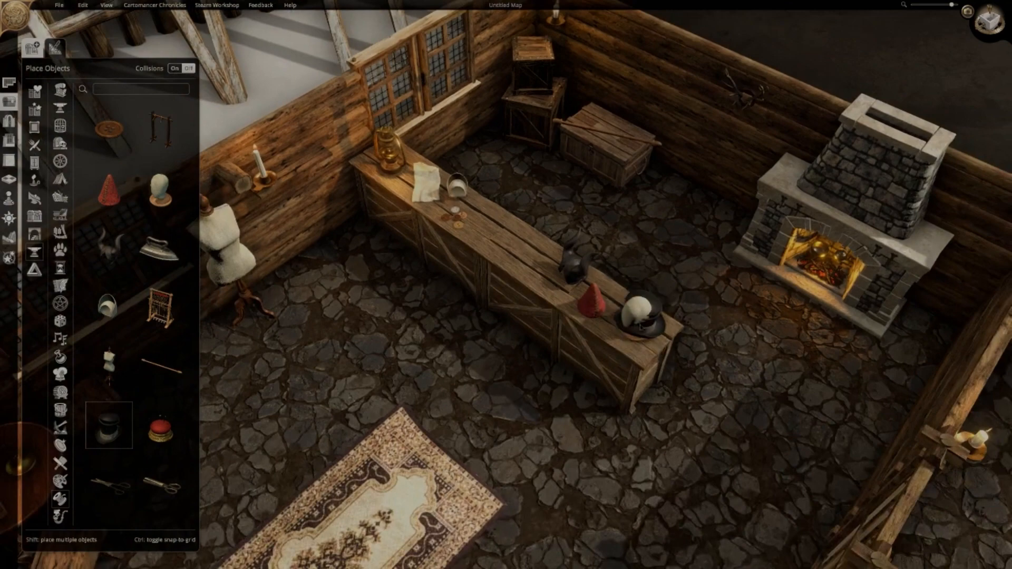
key("a")
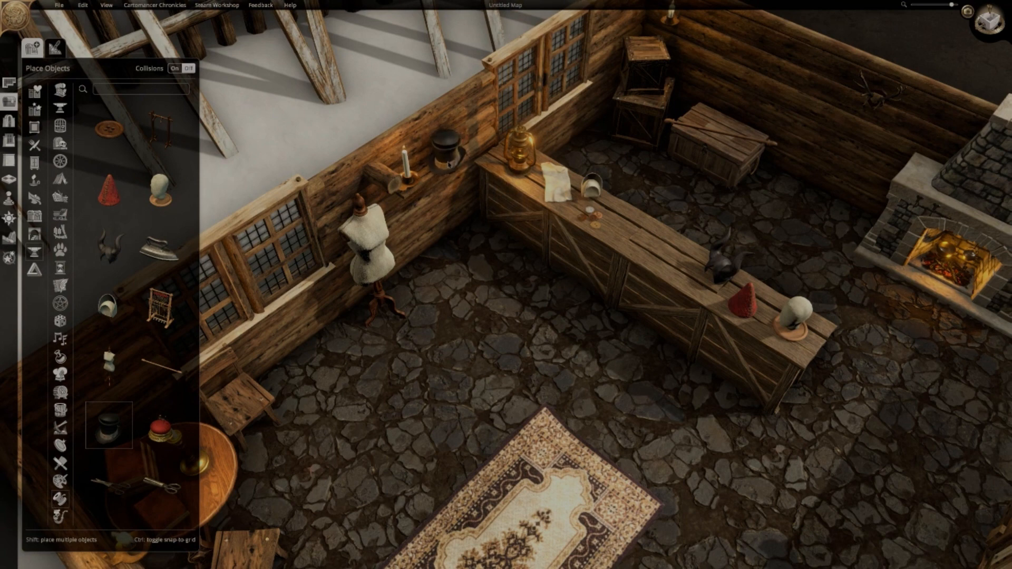
left_click(448, 164)
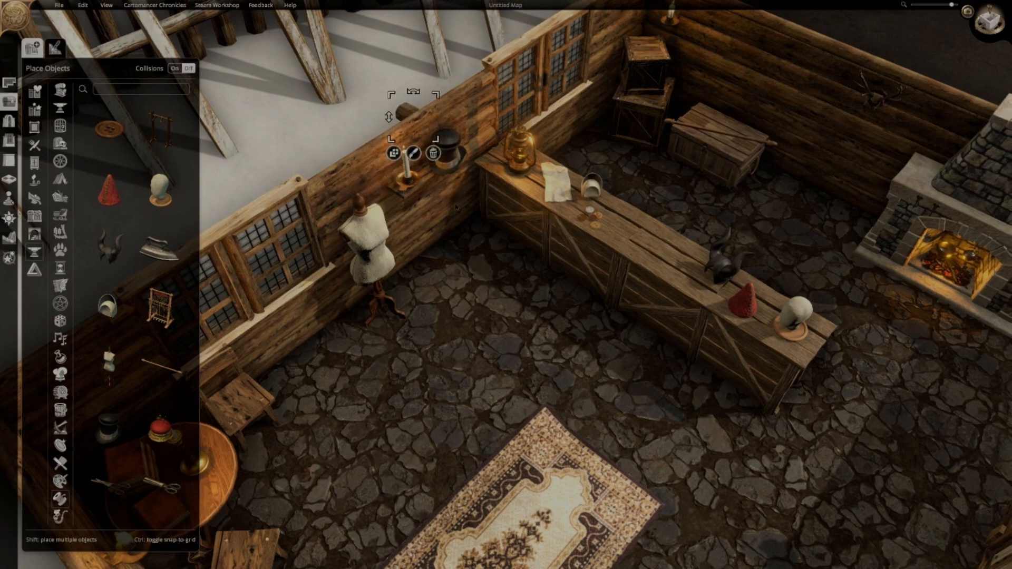
Move the candle from the window wall to the fireplace mantel, undoing the unwanted move made along the way
left_click_drag(456, 207, 675, 127)
key("ctrl+z")
key("s")
key("d")
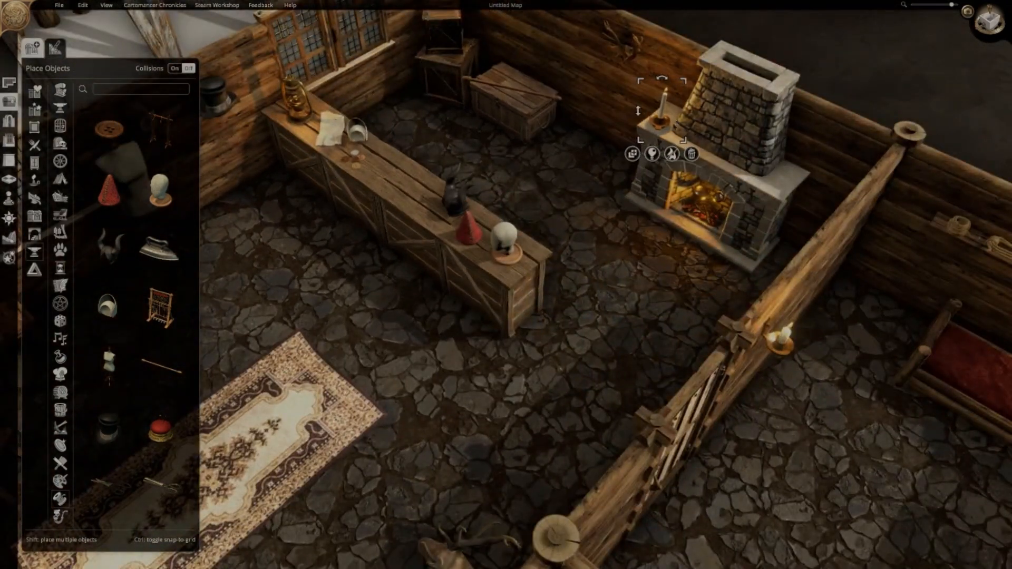
key("a")
key("w")
left_click(692, 230)
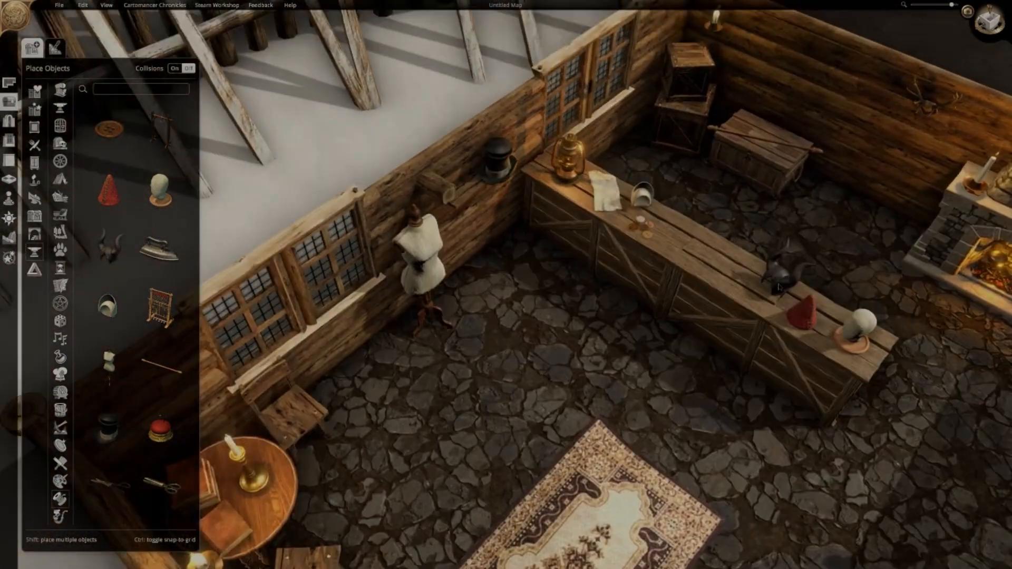
Move the horned cap from the counter to the wall beside the top hat, and place two pairs of scissors on the counter
left_click_drag(779, 288, 470, 156)
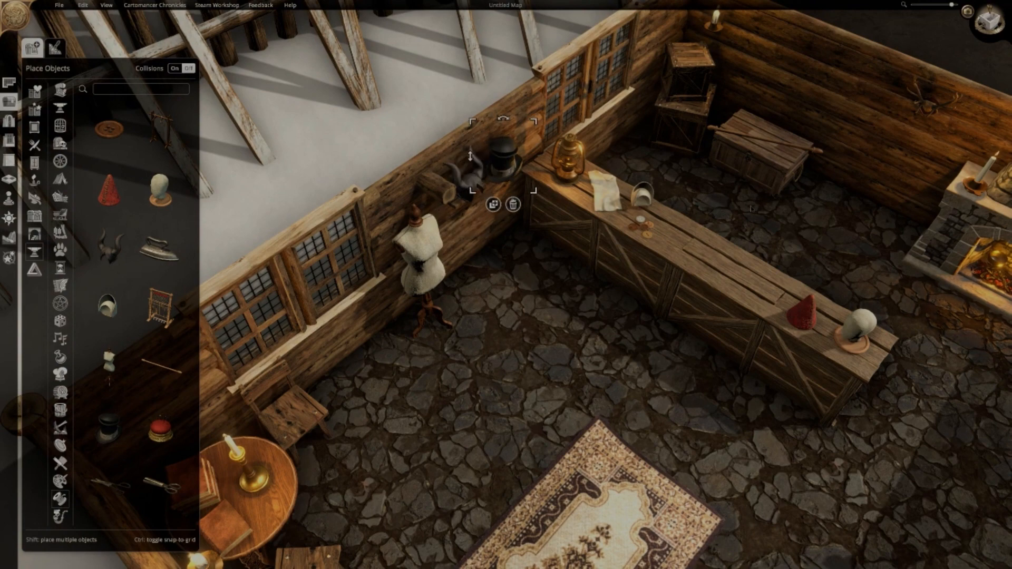
scroll(158, 316, "down", 3)
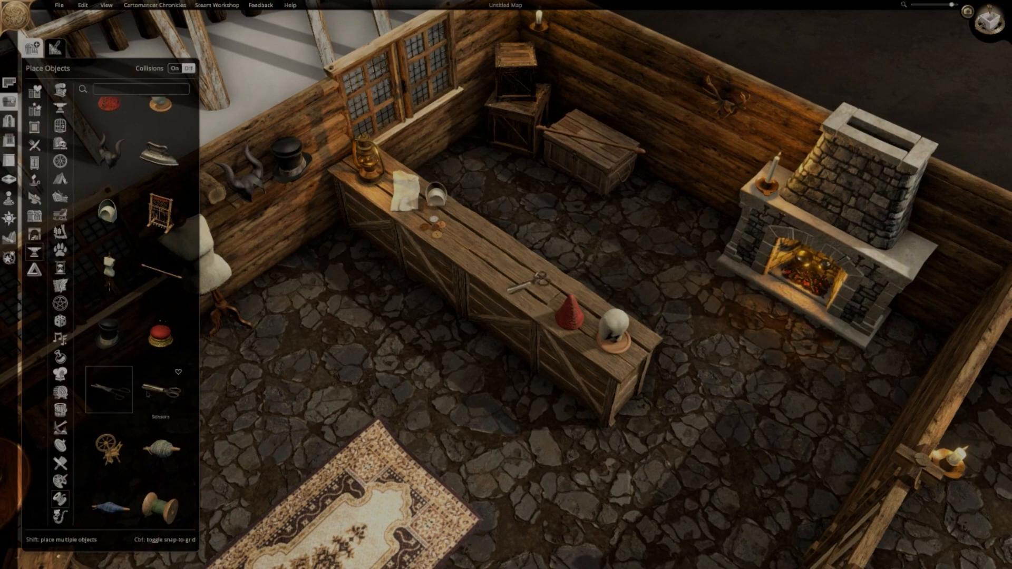
key("w")
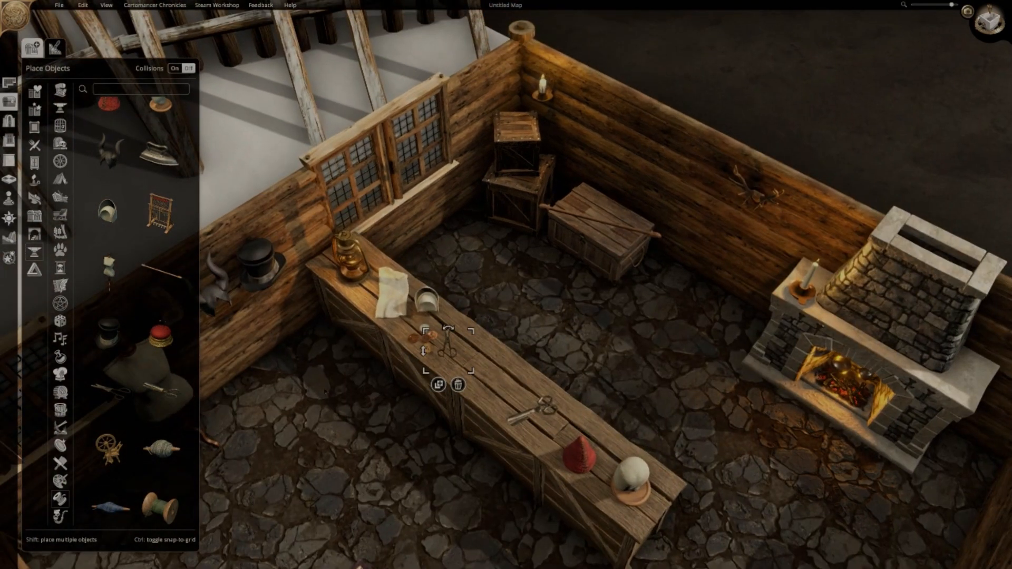
Place a spinning wheel on the floor near the notice board wall and move the barrel from that corner beside the fireplace
left_click(109, 448)
key("e")
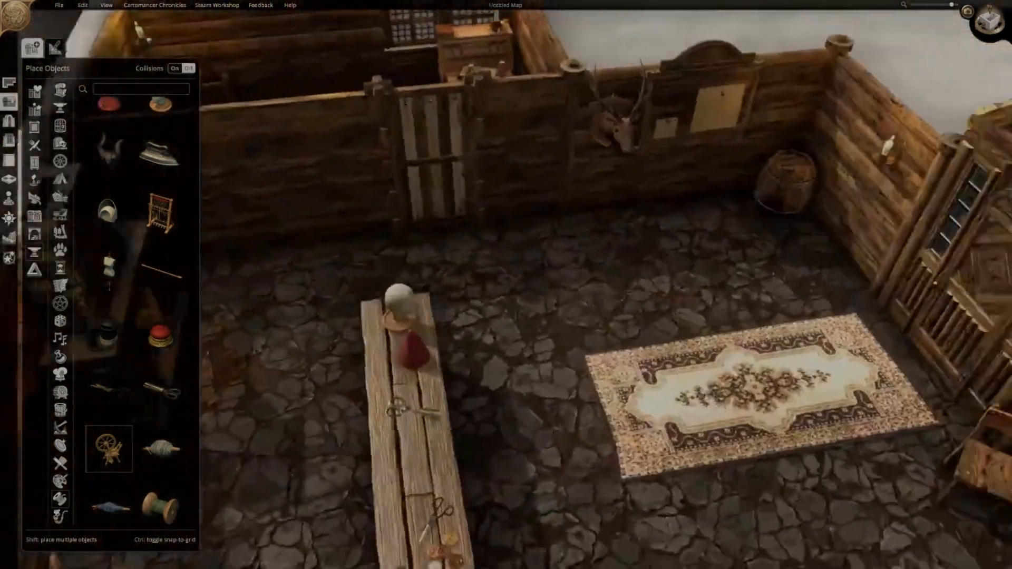
left_click(656, 245)
left_click_drag(723, 185, 196, 274)
key("a")
key("d")
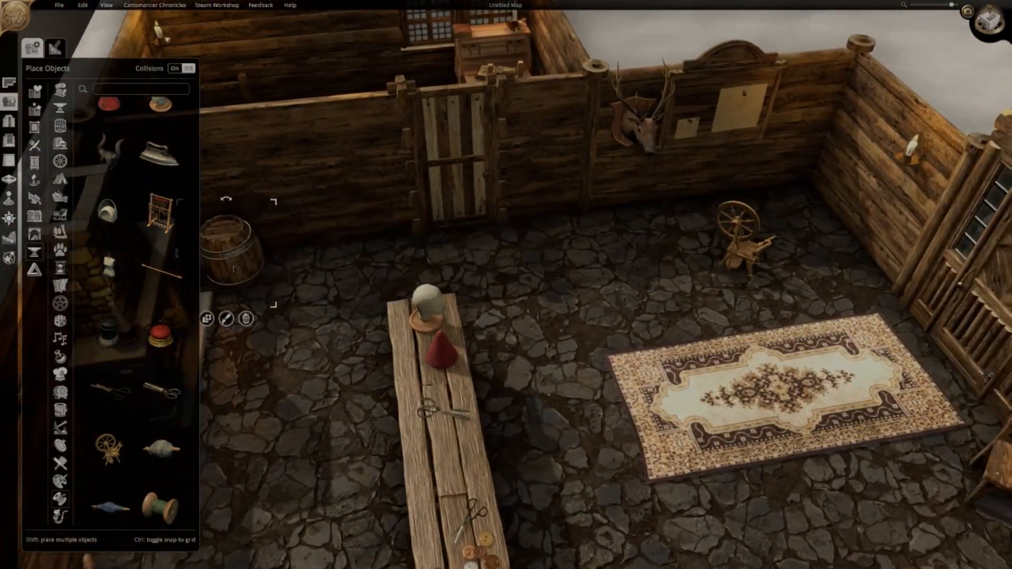
Rotate and enlarge the spinning wheel, positioning it in the corner next to the notice board
left_click_drag(740, 253, 749, 230)
left_click_drag(750, 165, 775, 168)
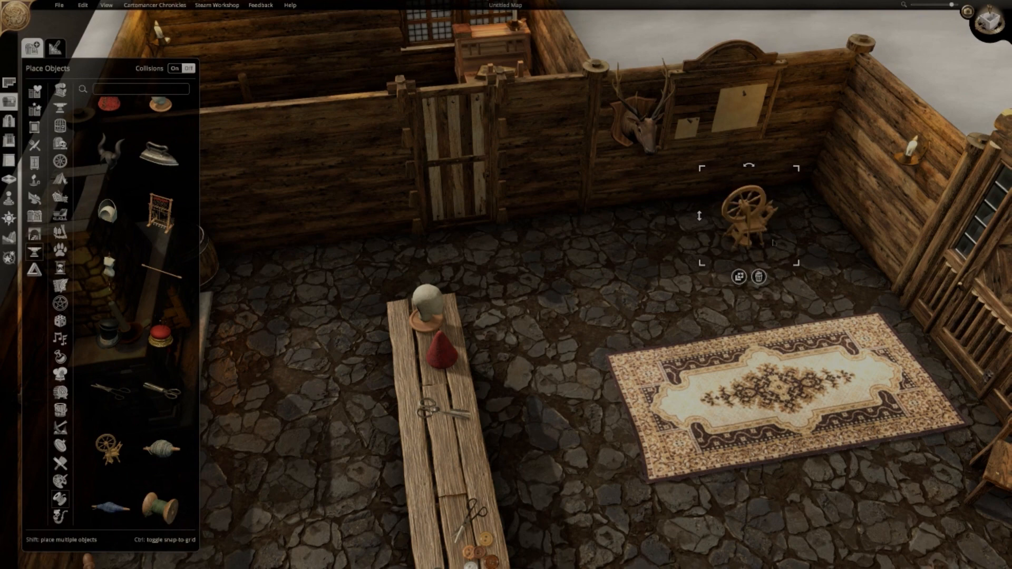
left_click_drag(793, 264, 842, 281)
left_click_drag(769, 58, 852, 289)
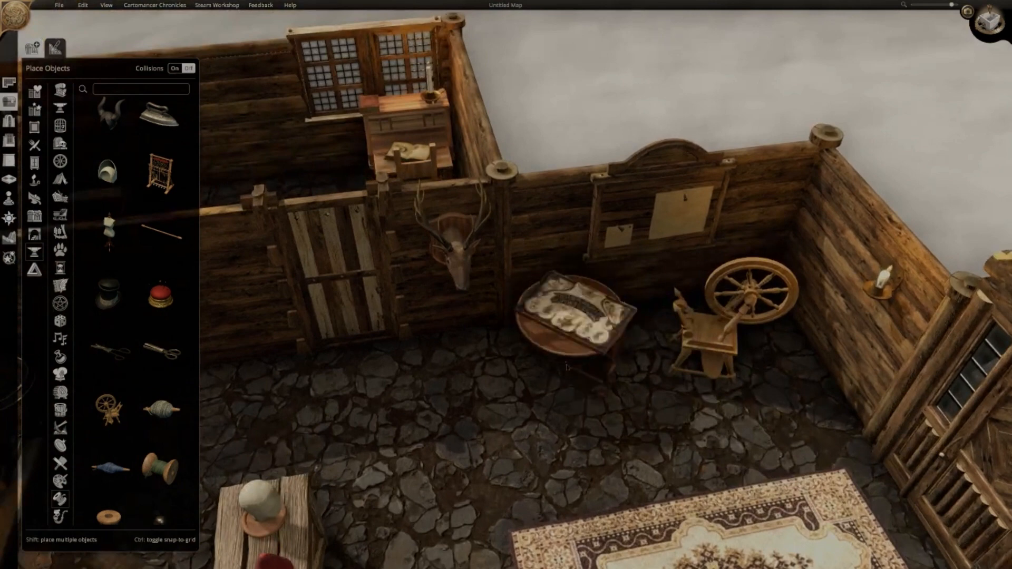
Position the round table against the wall below the notice board and clear the game board off its top
left_click_drag(633, 441, 617, 420)
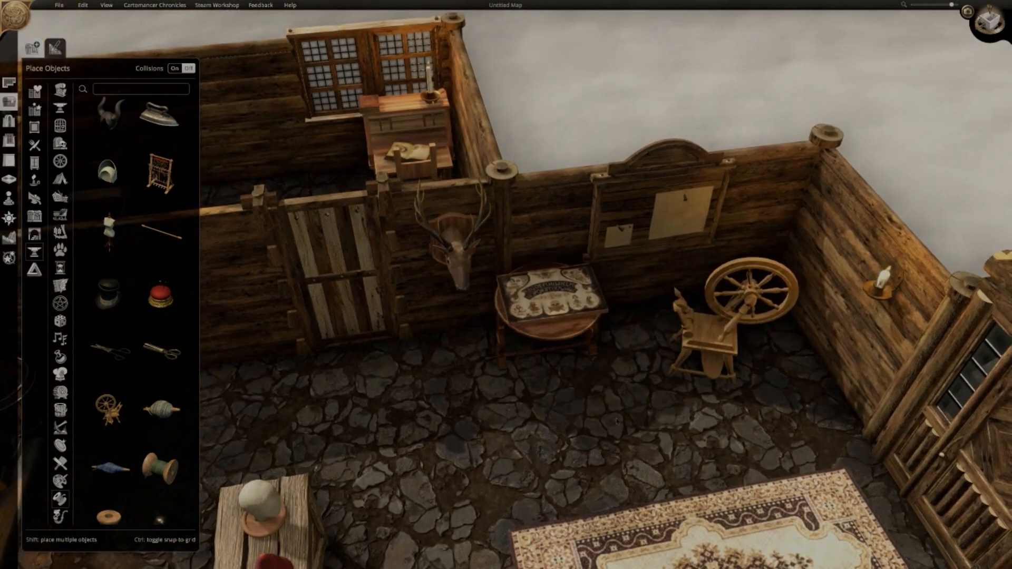
left_click(563, 343)
left_click_drag(559, 321, 558, 328)
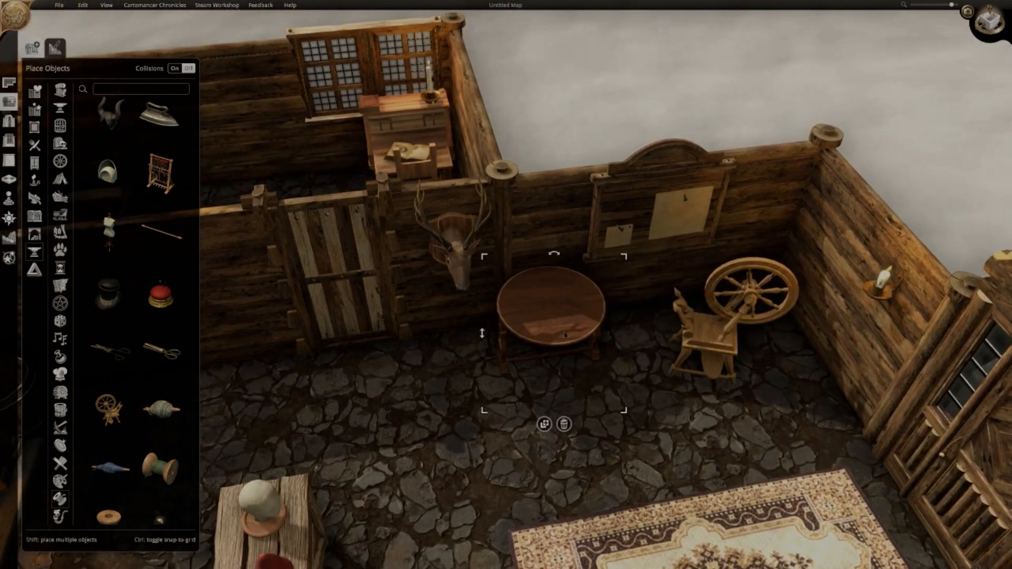
Swap the furniture so the round table stands in the corner and the spinning wheel stands near the deer head
left_click_drag(695, 360, 550, 424)
left_click_drag(539, 298, 761, 290)
left_click_drag(556, 421, 534, 349)
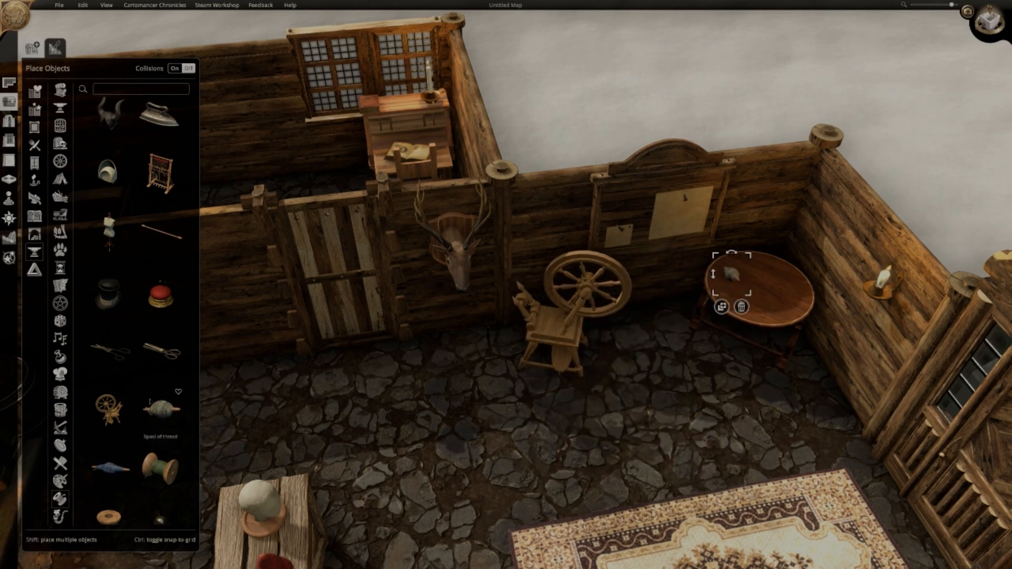
Place thread spools on the round table, and set a grey wizard hat and a red-banded top hat on the shelf beside the door
scroll(126, 406, "down", 4)
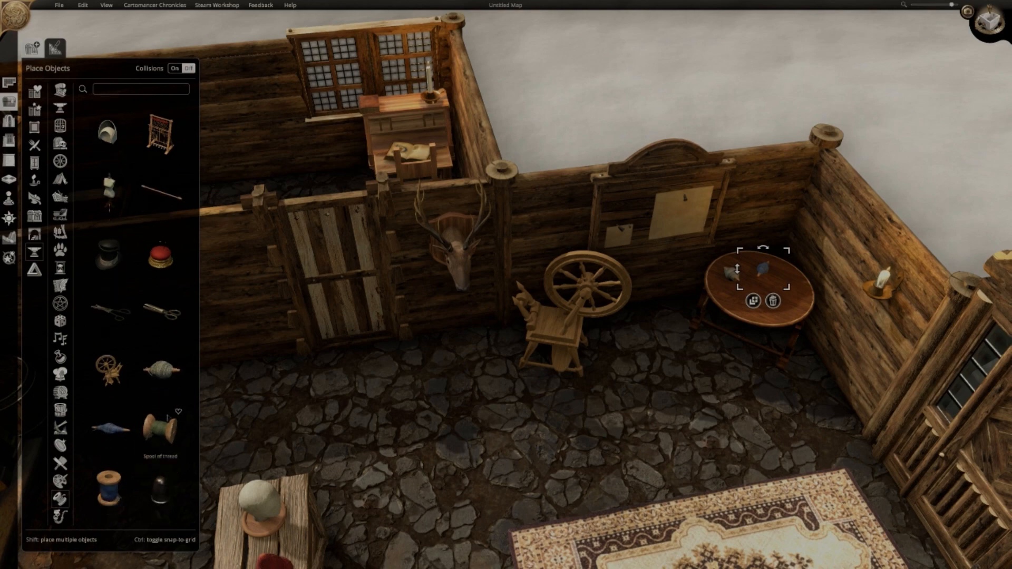
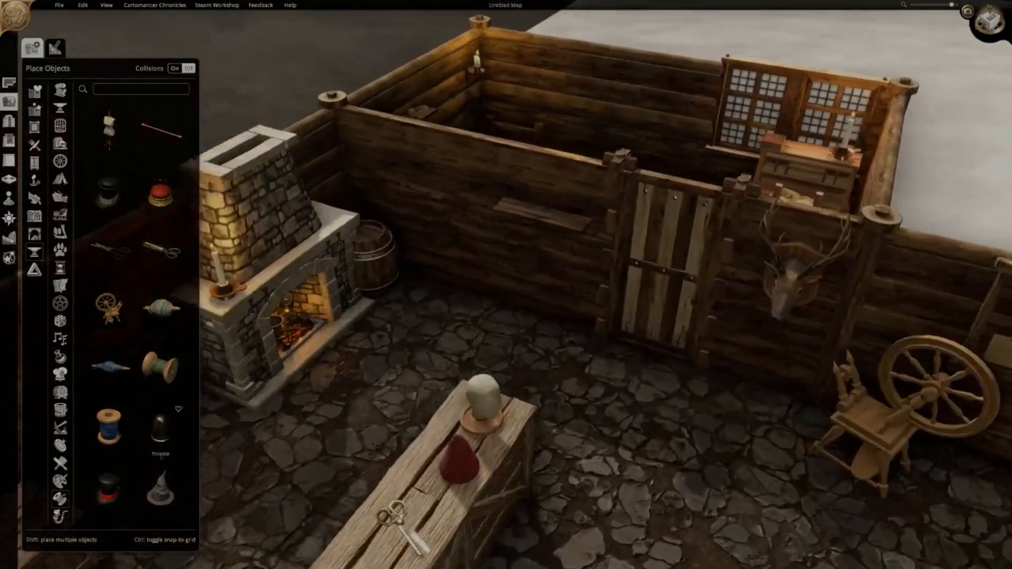
left_click(161, 486)
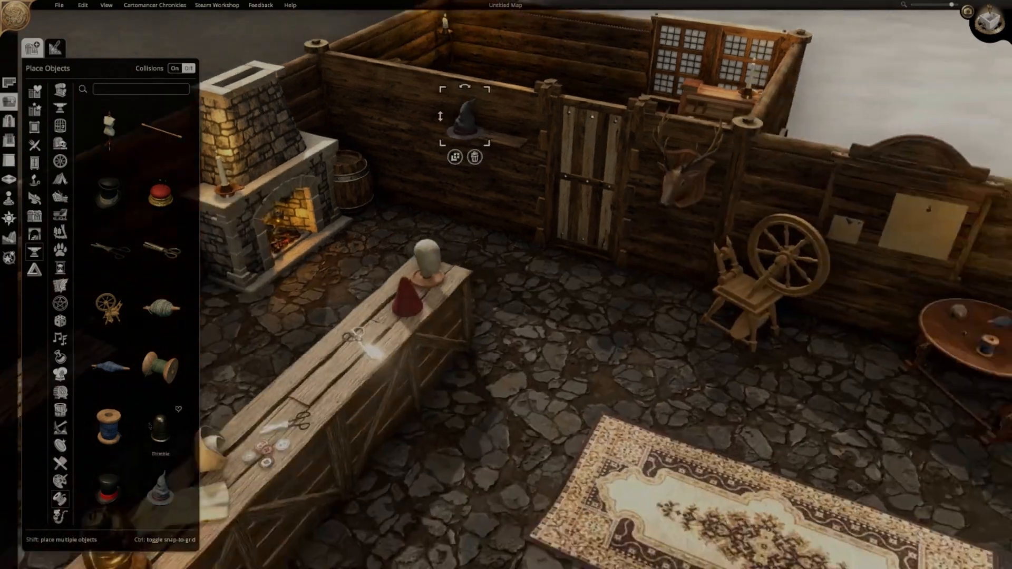
scroll(136, 301, "down", 2)
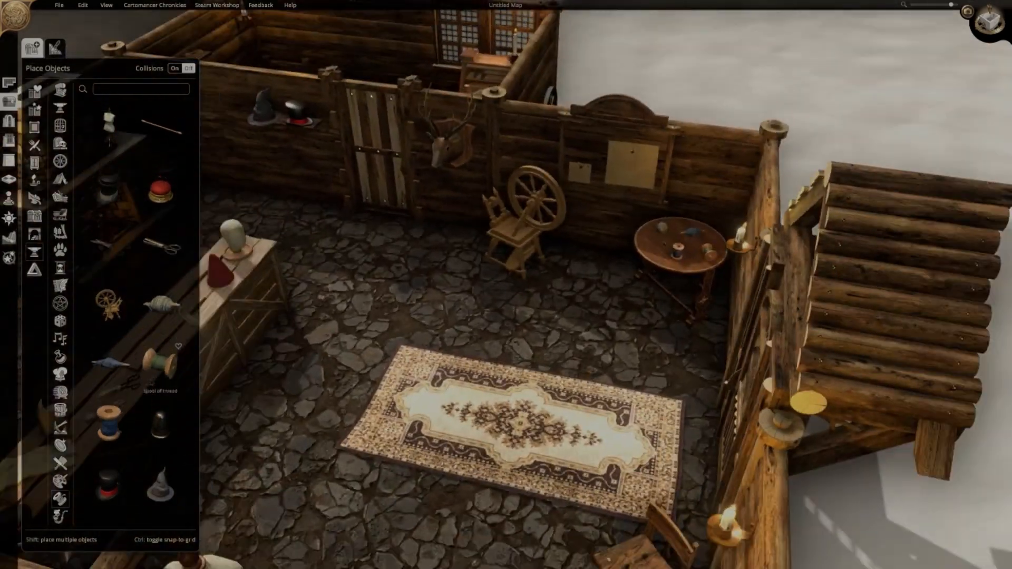
Delete the notice board from the wall and stand the weaving loom against the wall in its place
scroll(149, 382, "up", 5)
scroll(564, 313, "down", 2)
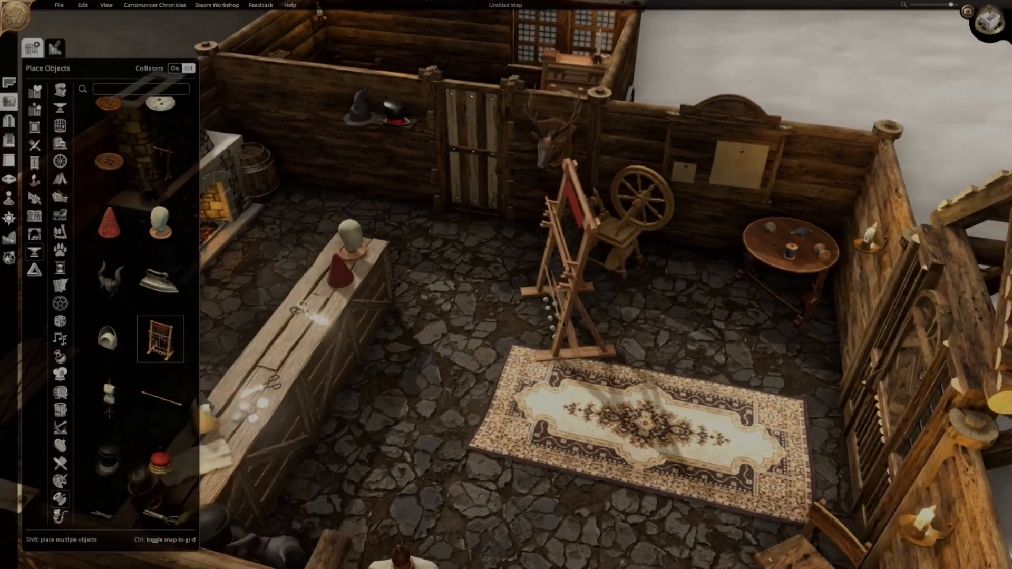
key("w")
scroll(385, 253, "up", 3)
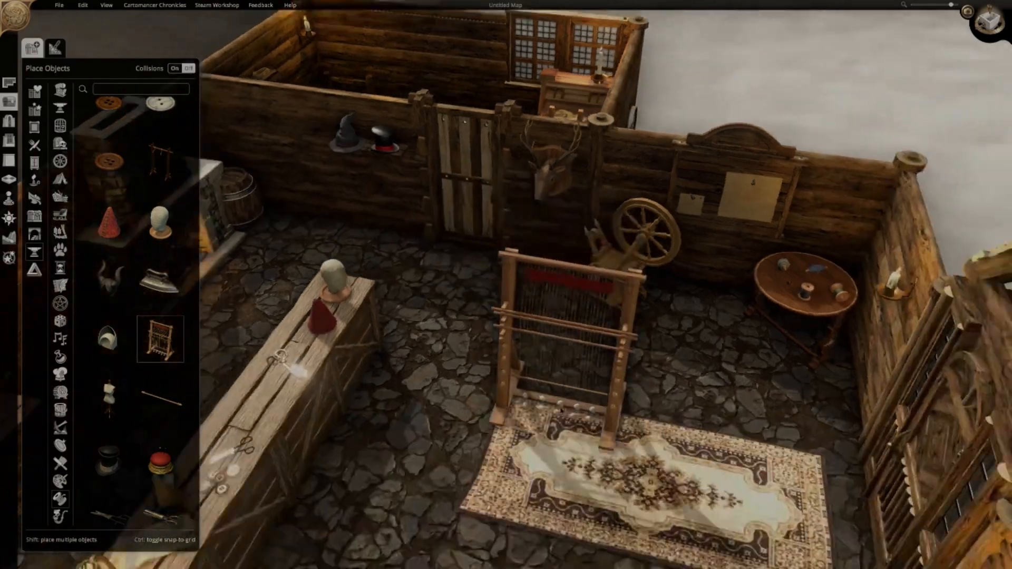
key("Escape")
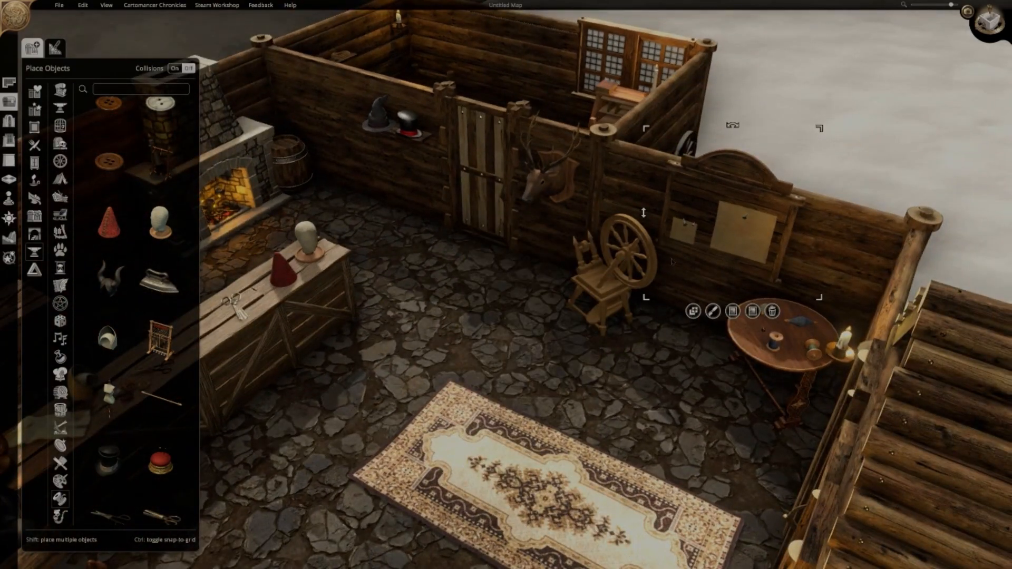
key("Delete")
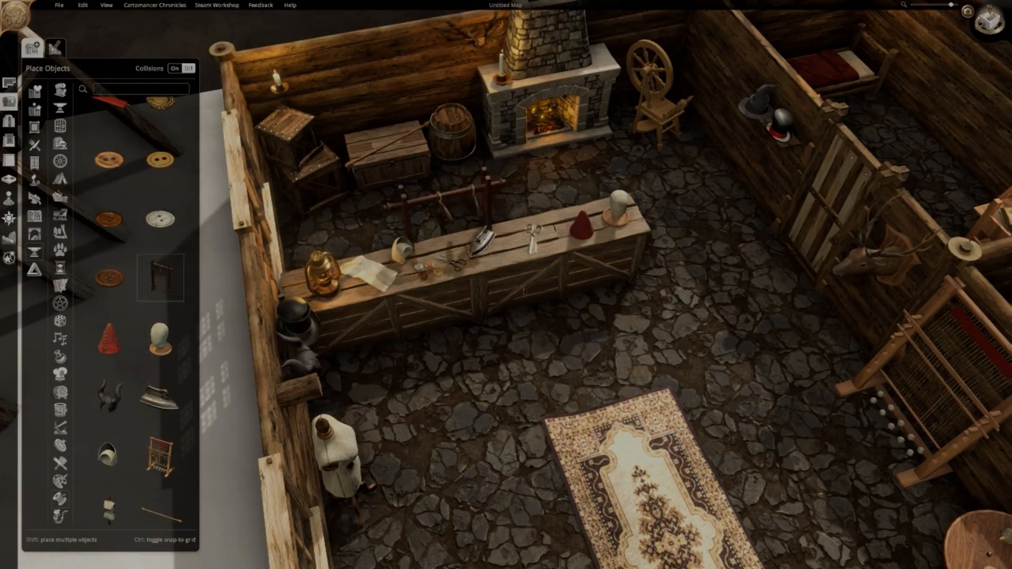
Lay a red fabric roll on the chest beside the barrel and a patterned fabric roll on the floor behind the counter
key("s")
key("d")
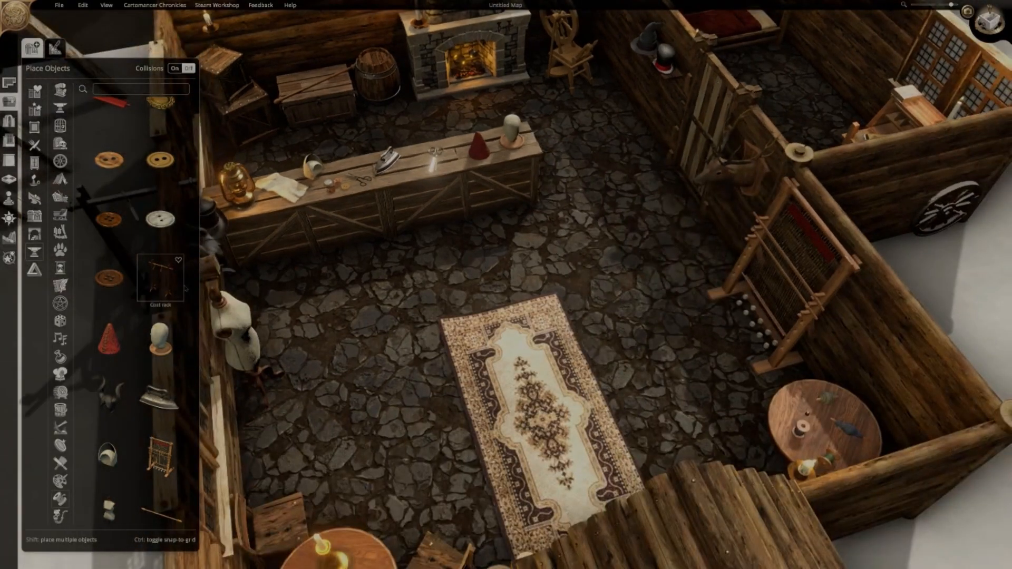
scroll(185, 288, "up", 2)
left_click(109, 180)
key("w")
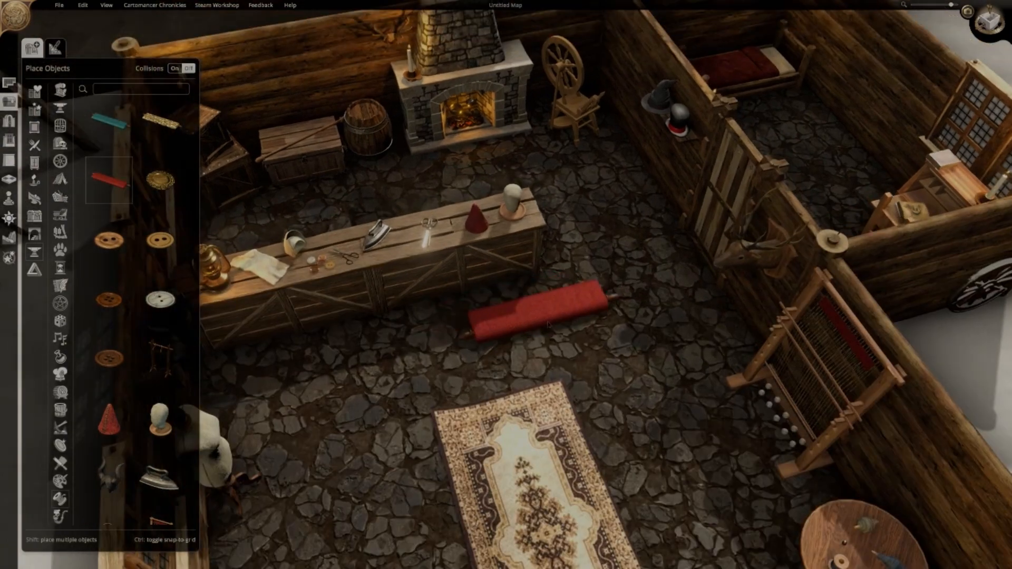
key("a")
key("w")
key("d")
key("s")
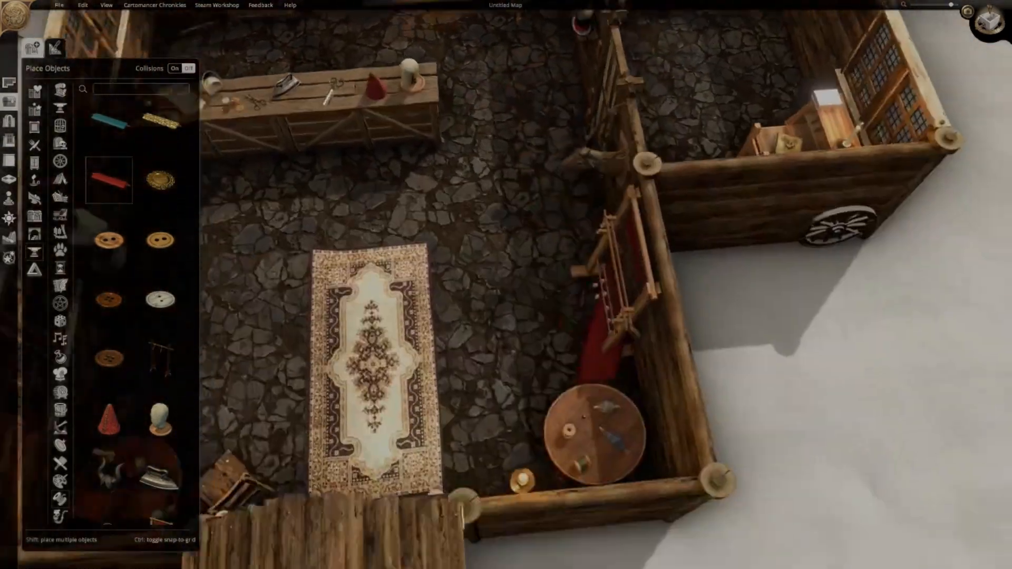
key("a")
key("e")
key("w")
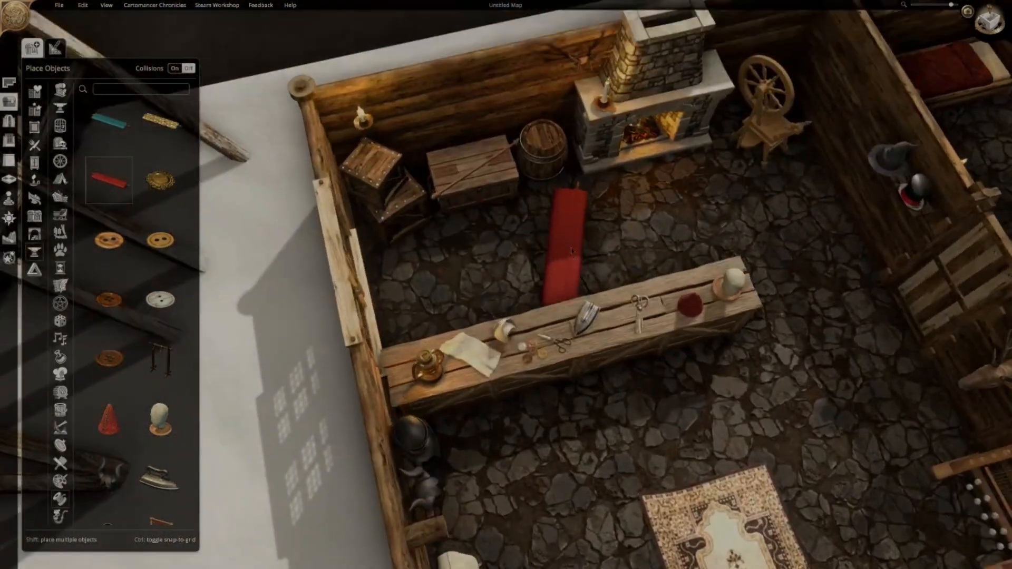
key("d")
key("s")
scroll(622, 406, "down", 5)
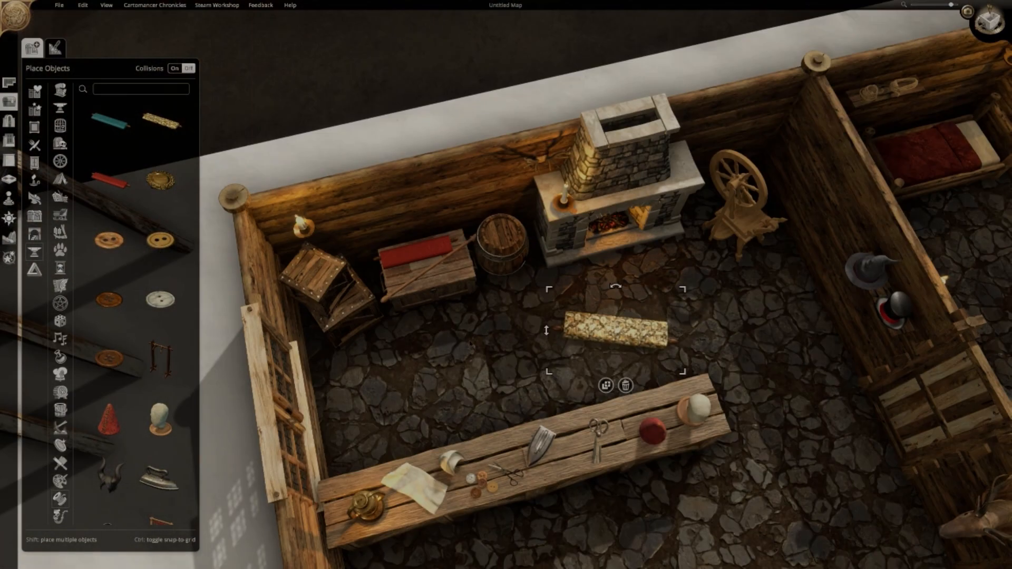
Duplicate the counter section, stand the copy against the window wall, and lay the patterned and teal fabric rolls on it
key("e")
key("s")
key("d")
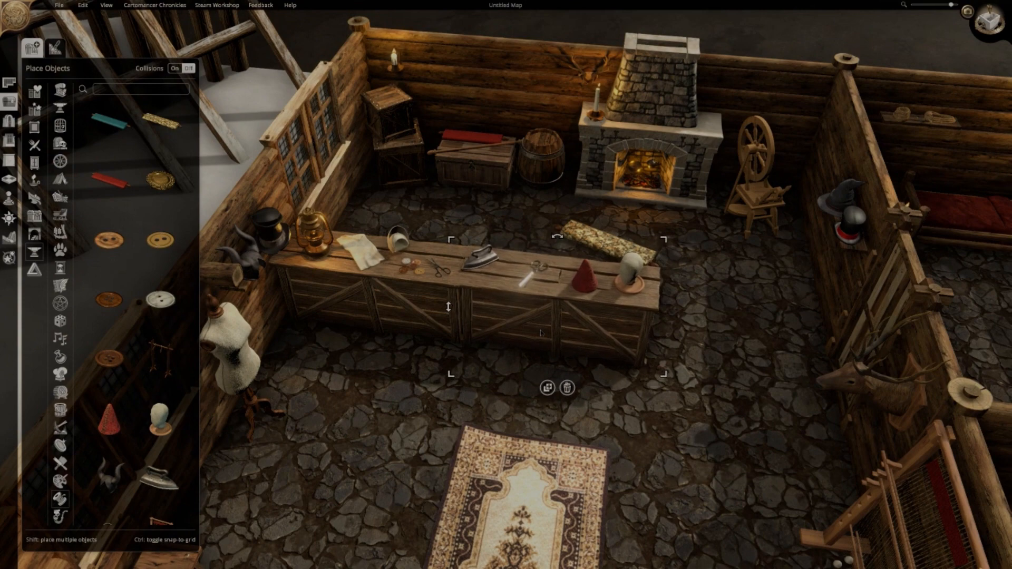
left_click(549, 390)
key("w")
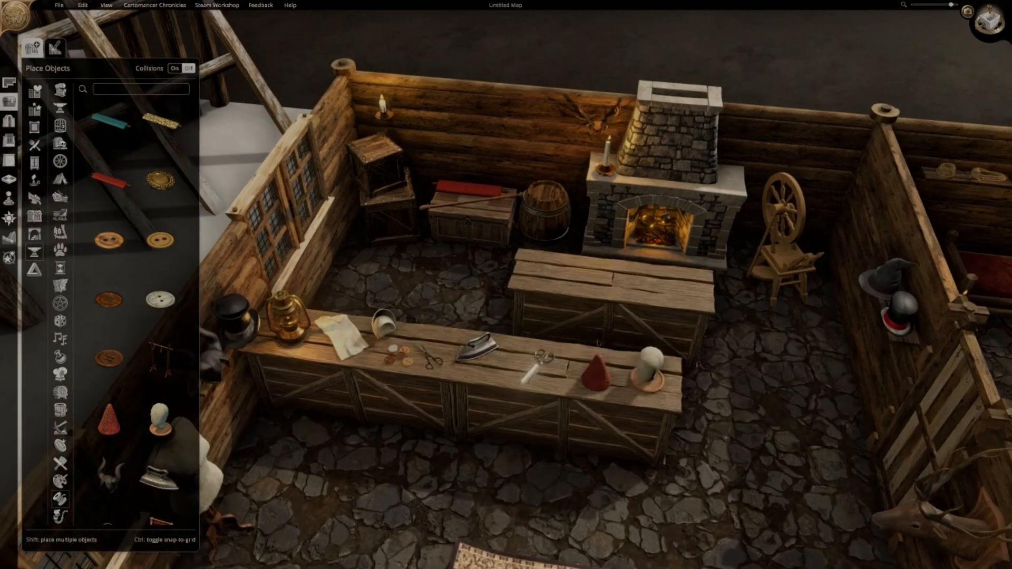
middle_click_drag(610, 285, 440, 306)
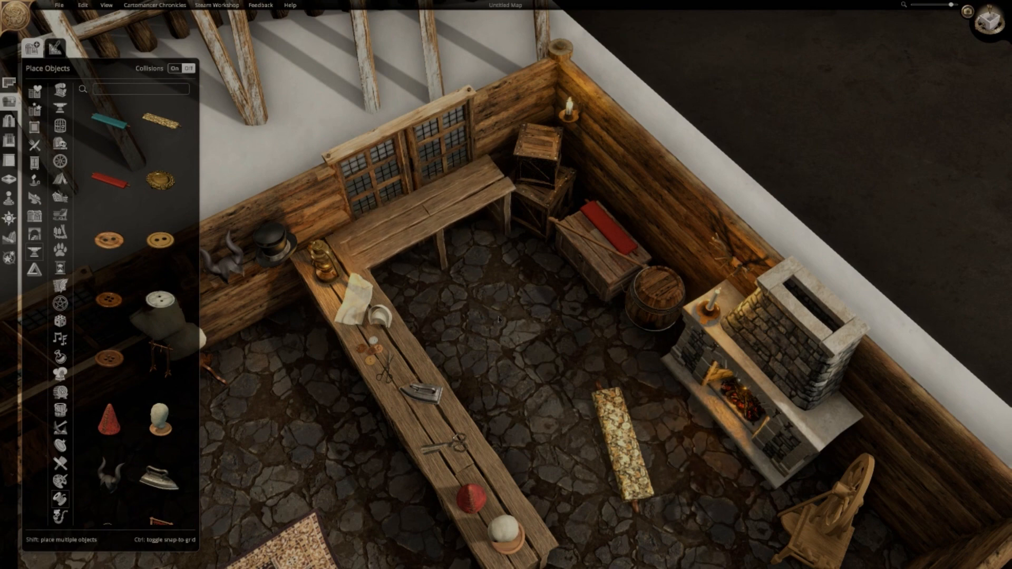
left_click_drag(622, 443, 398, 225)
left_click_drag(116, 133, 502, 184)
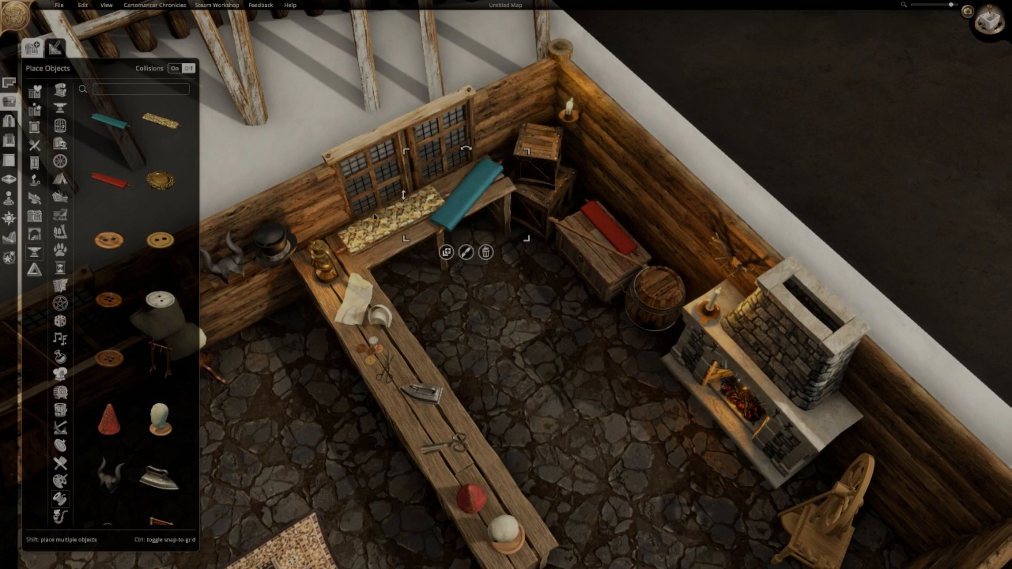
Increase the light intensity of the lantern standing at the end of the counter
left_click(395, 224)
middle_click_drag(395, 224, 382, 204)
left_click(382, 204)
left_click(370, 225)
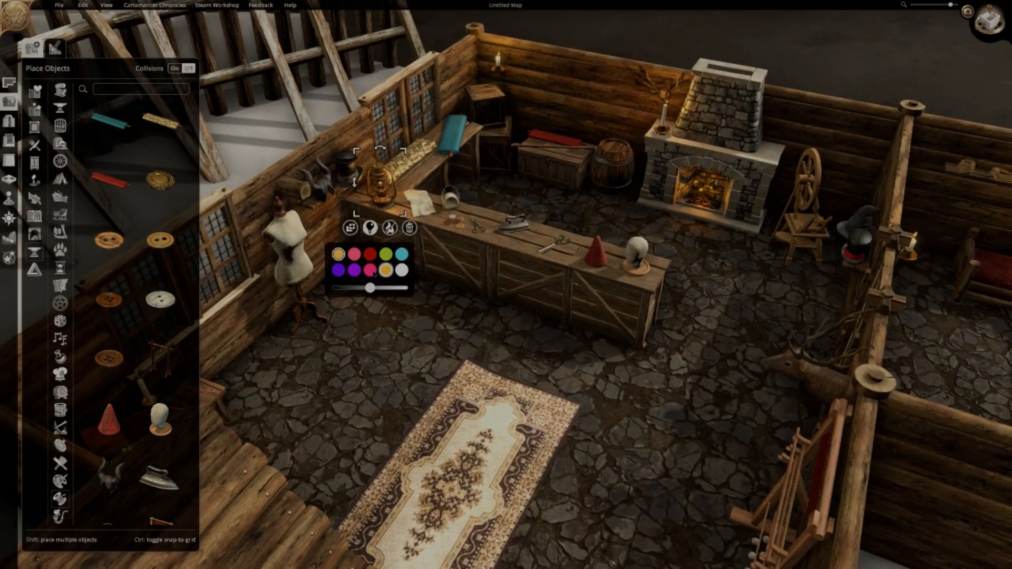
left_click_drag(371, 287, 393, 288)
left_click(625, 408)
Draw a Castle Chapel room of about 11 x 7 tiles on the empty snow near the map edge
scroll(716, 420, "down", 3)
middle_click_drag(715, 419, 476, 249)
scroll(701, 423, "down", 2)
scroll(693, 426, "down", 3)
key("w")
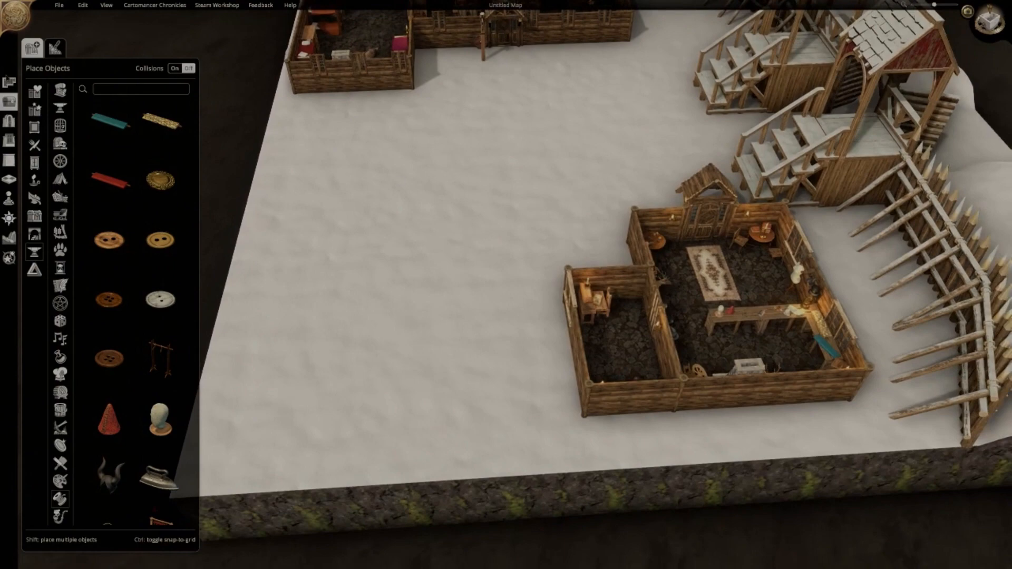
left_click(9, 120)
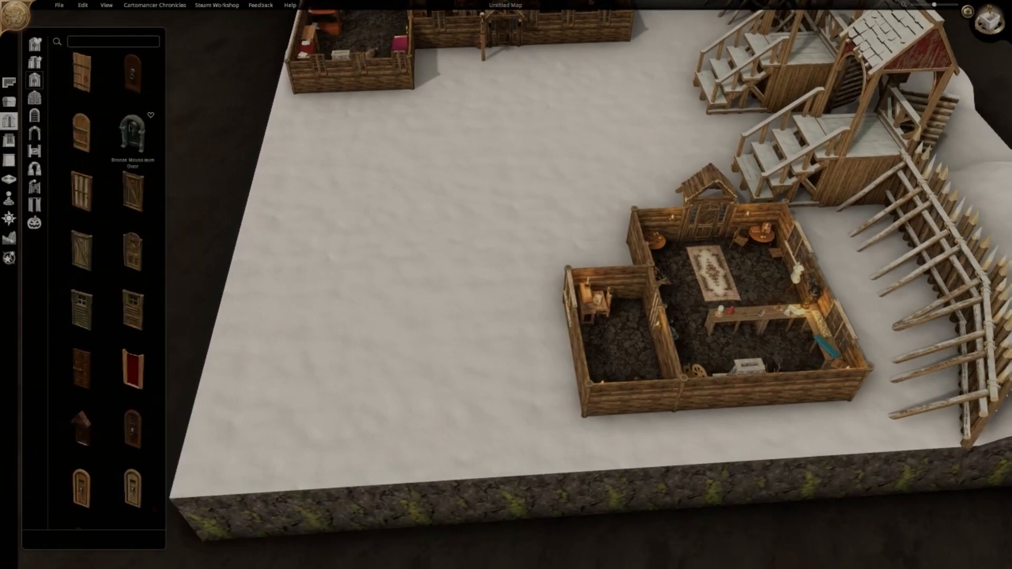
middle_click_drag(369, 195, 390, 422)
left_click_drag(369, 452, 243, 464)
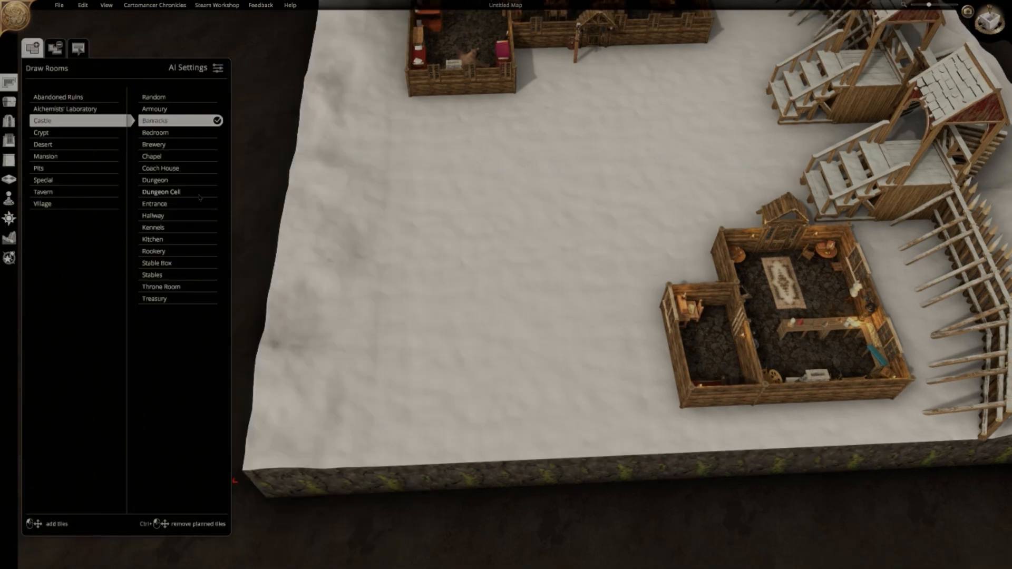
left_click(171, 157)
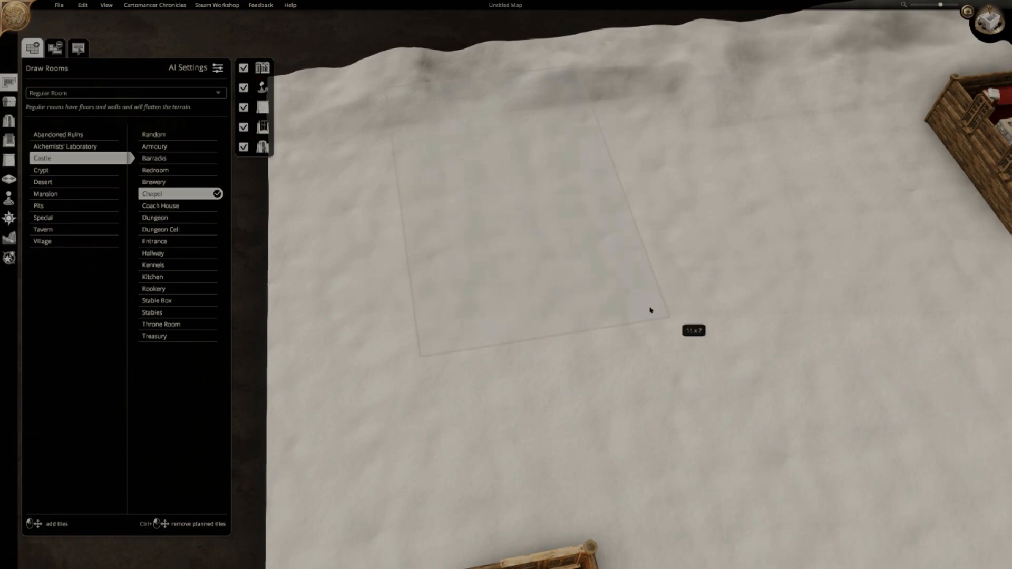
left_click_drag(656, 338, 656, 338)
left_click(443, 130)
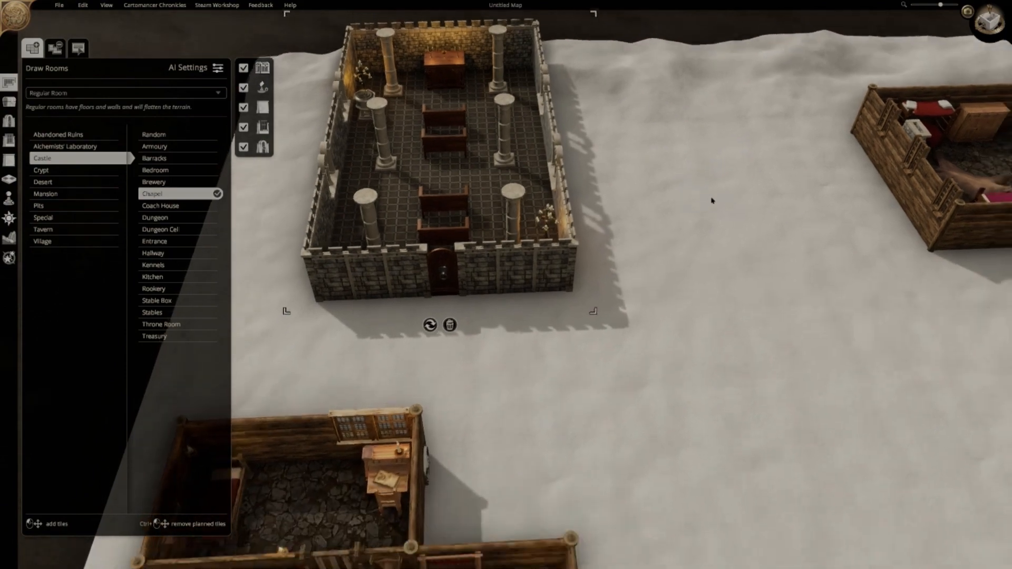
middle_click_drag(711, 200, 738, 203)
left_click(711, 213)
key("w")
key("d")
left_click(10, 102)
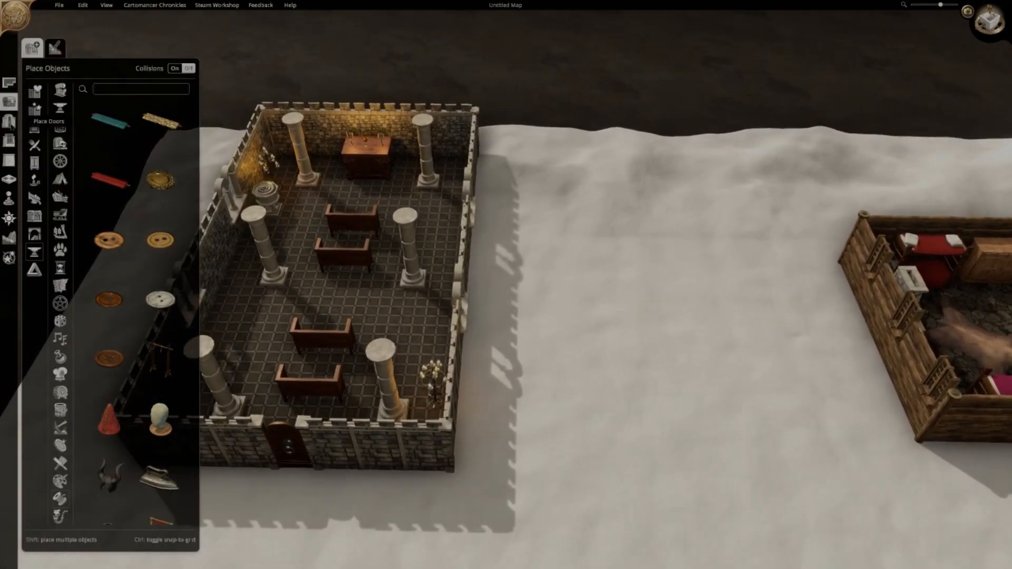
key("s")
key("a")
key("w")
key("a")
Draw a Crypt Burial Chamber room against the long side wall of the chapel, near the altar end
left_click(9, 83)
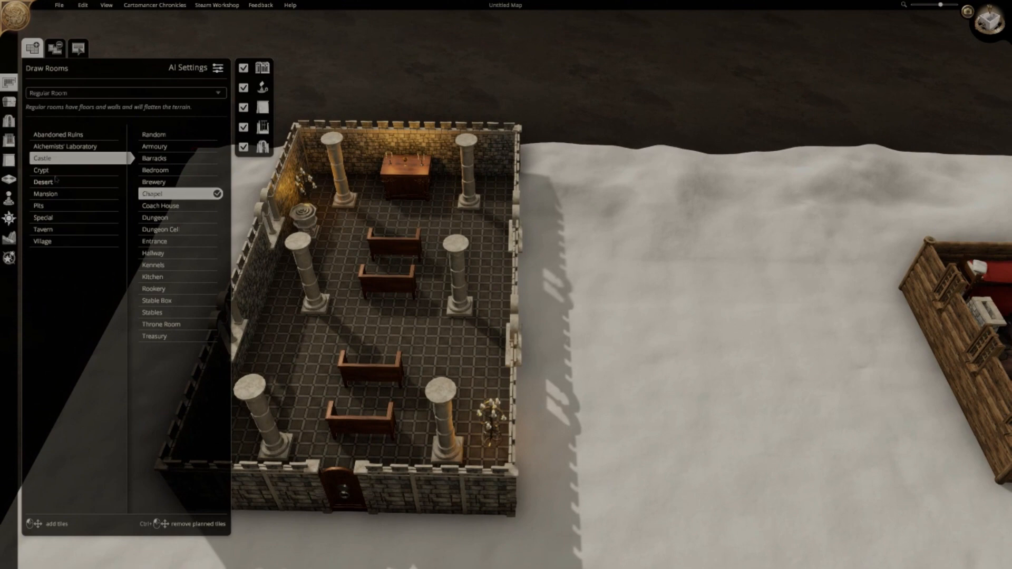
left_click(57, 194)
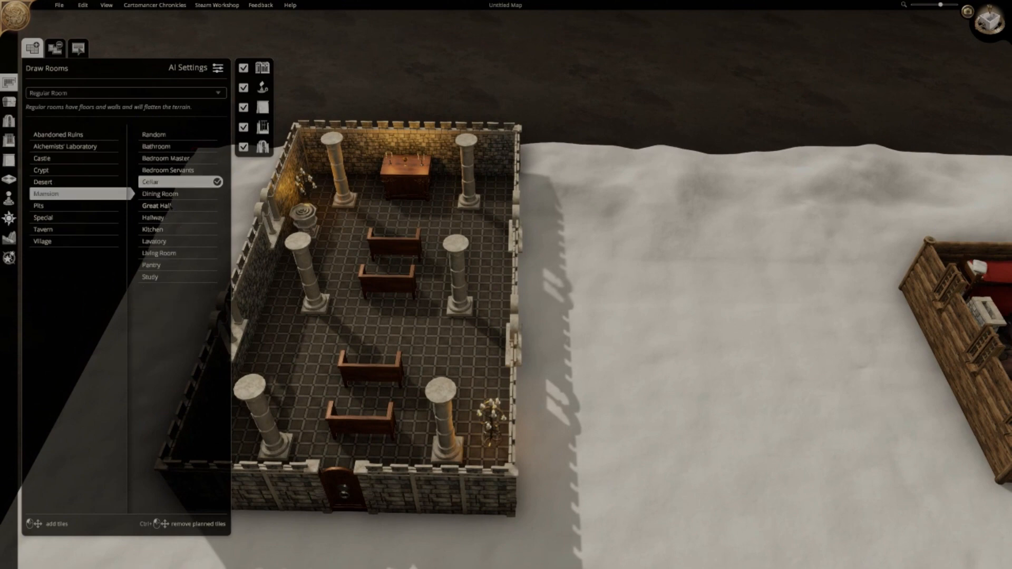
left_click(61, 172)
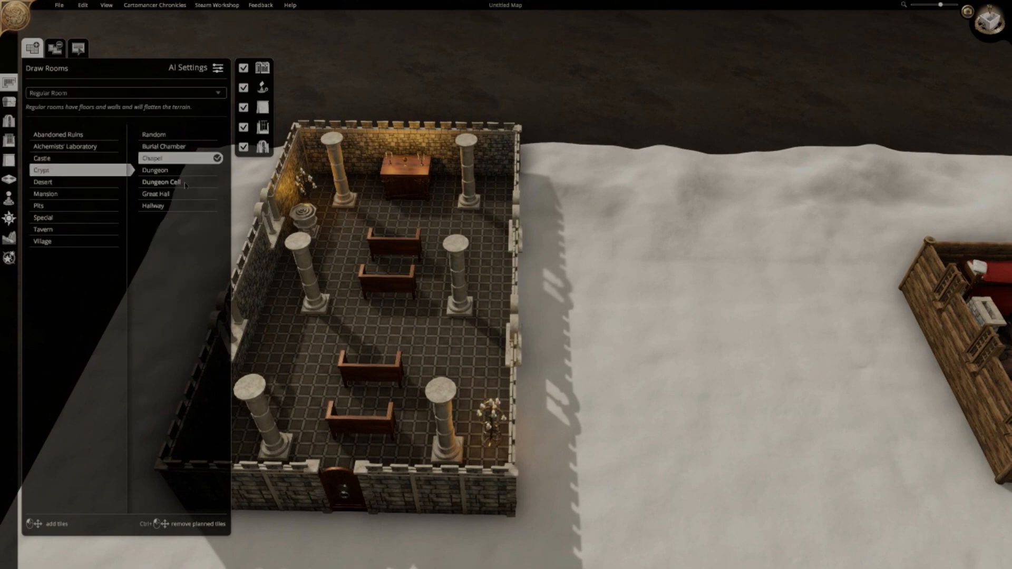
left_click(57, 159)
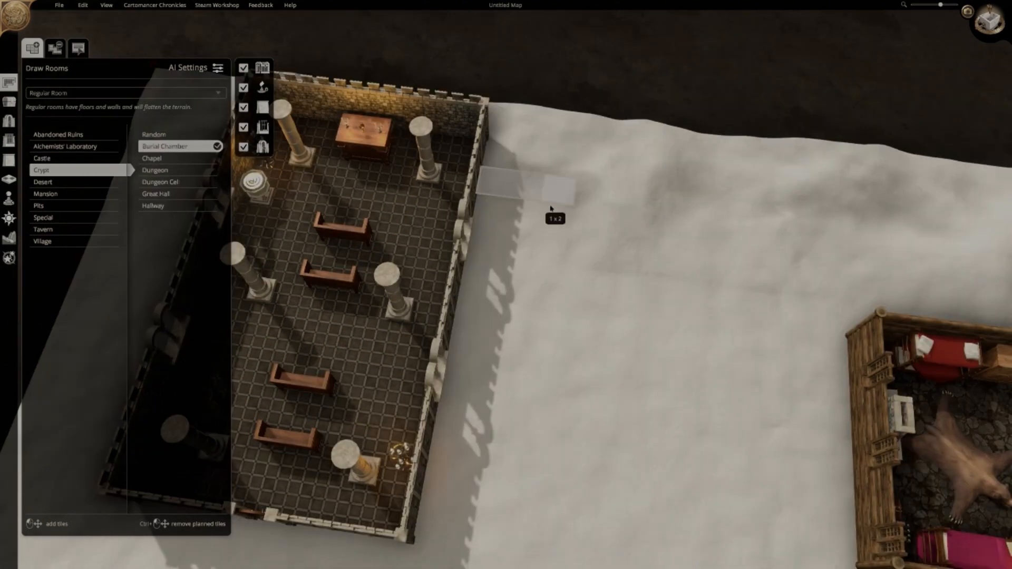
left_click_drag(552, 200, 567, 375)
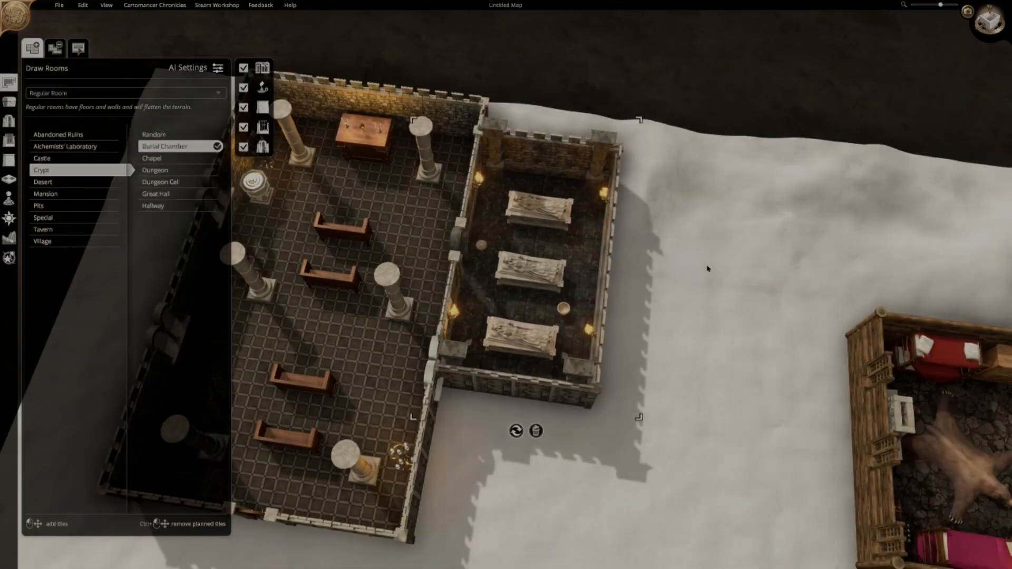
Change the burial chamber's outer walls to low stone walls
scroll(718, 239, "up", 5)
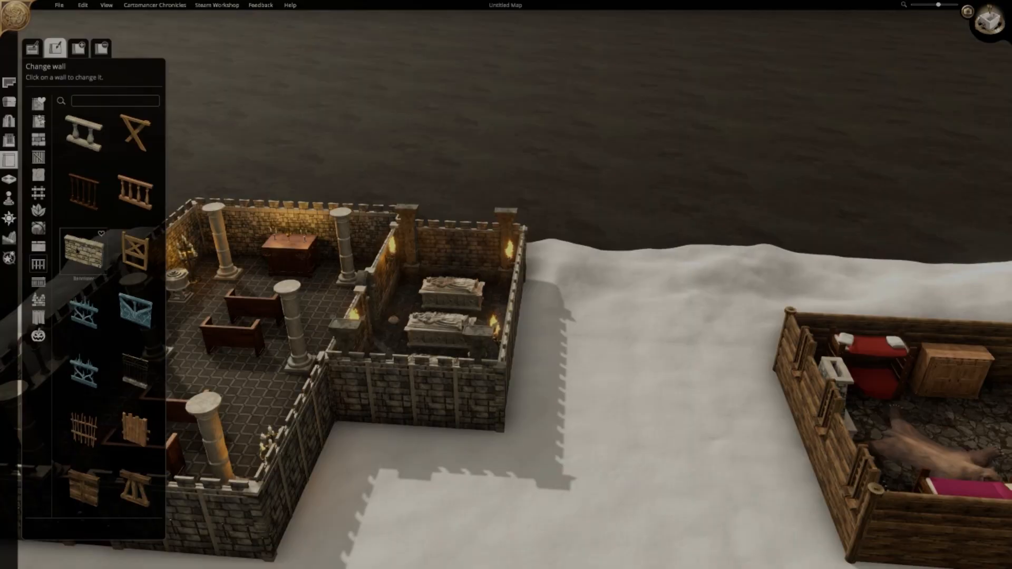
left_click(419, 424)
middle_click_drag(419, 424, 449, 345)
left_click(373, 362)
left_click(449, 344)
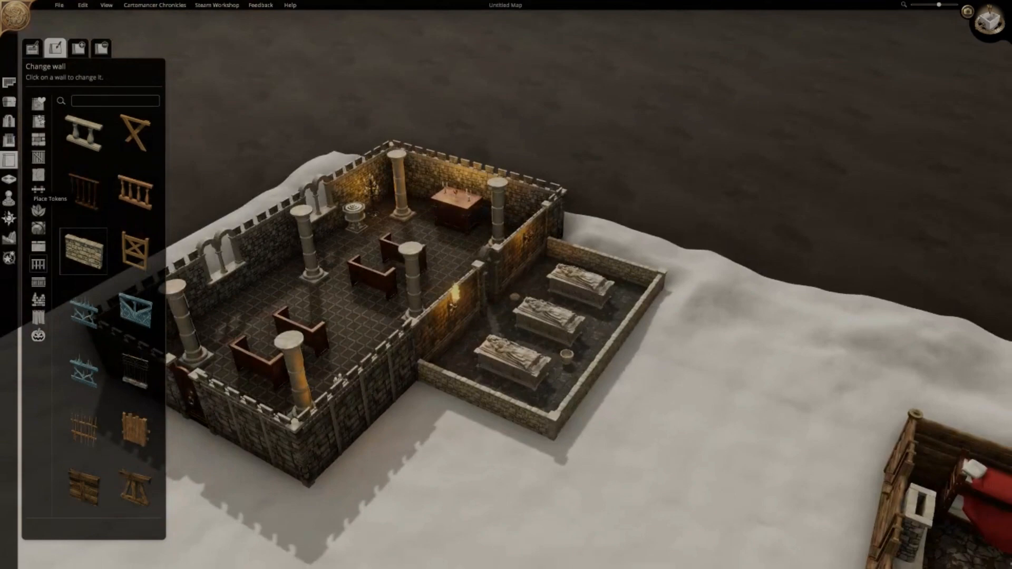
Cover the burial chamber's floor with the reddish-brown natural ground
left_click(9, 179)
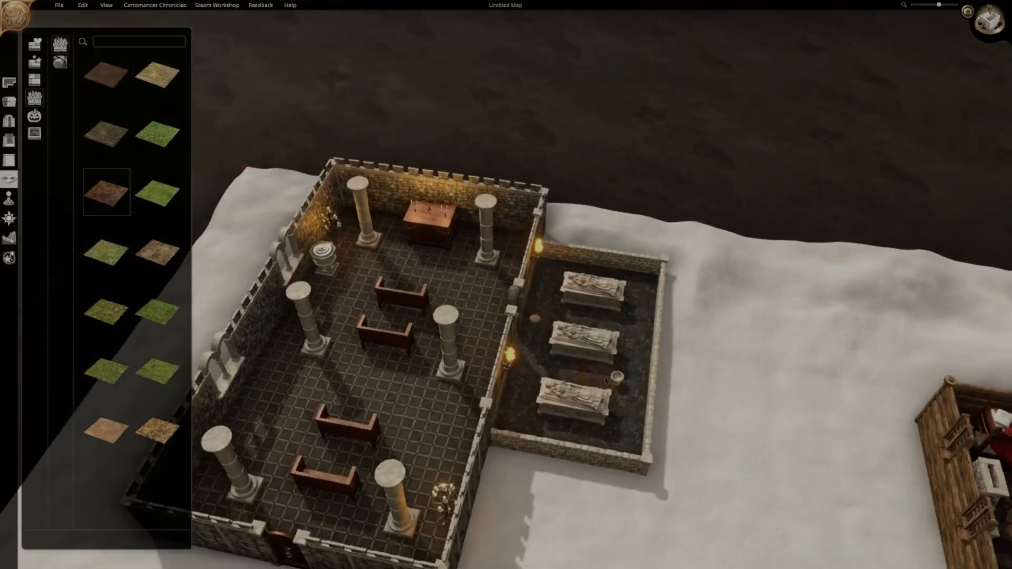
left_click(606, 381)
key("d")
middle_click_drag(593, 445, 691, 350)
key("a")
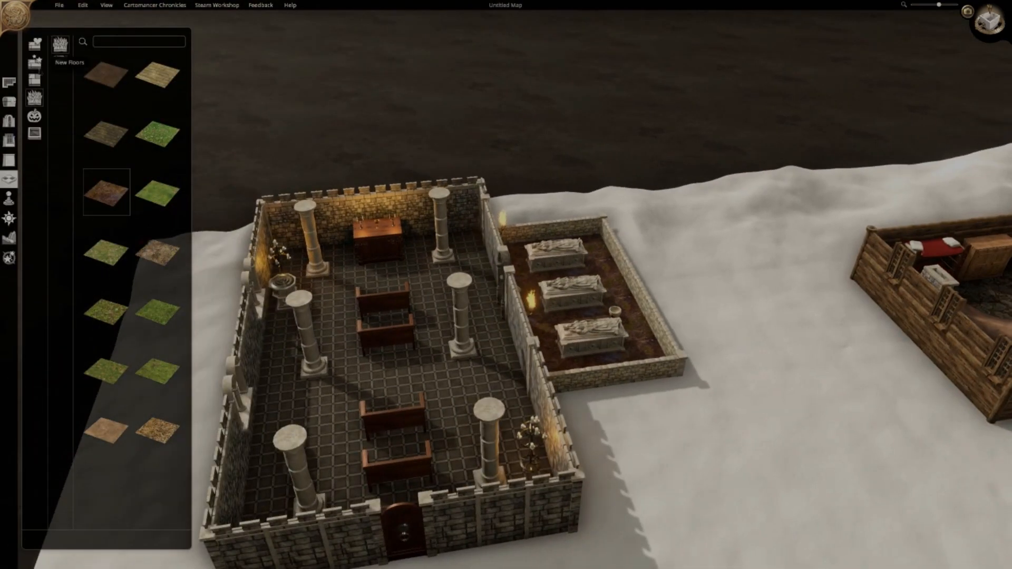
Replace the chapel's tiled floor with the dark cracked-stone flooring
left_click(35, 78)
scroll(159, 77, "down", 6)
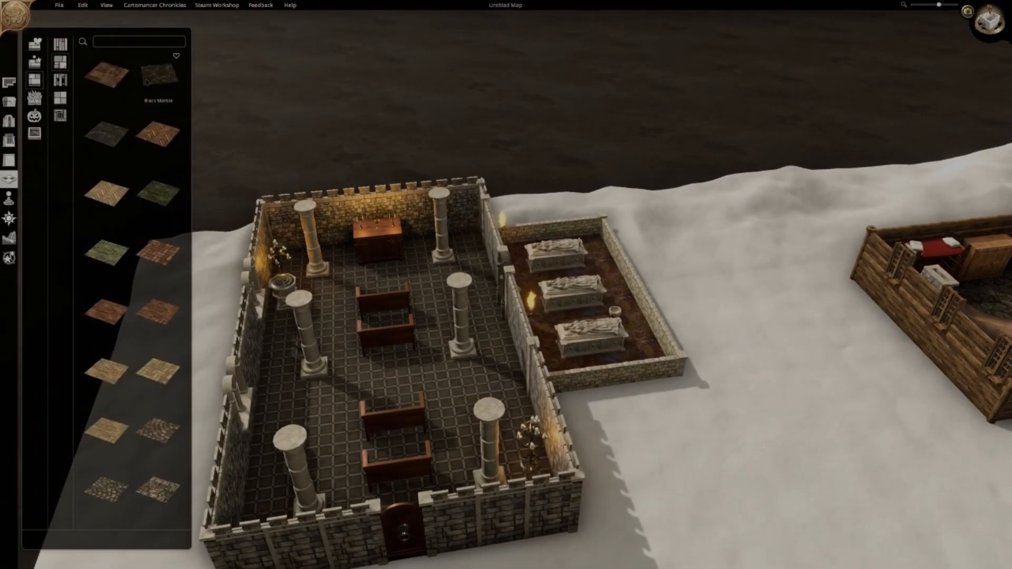
left_click(158, 303)
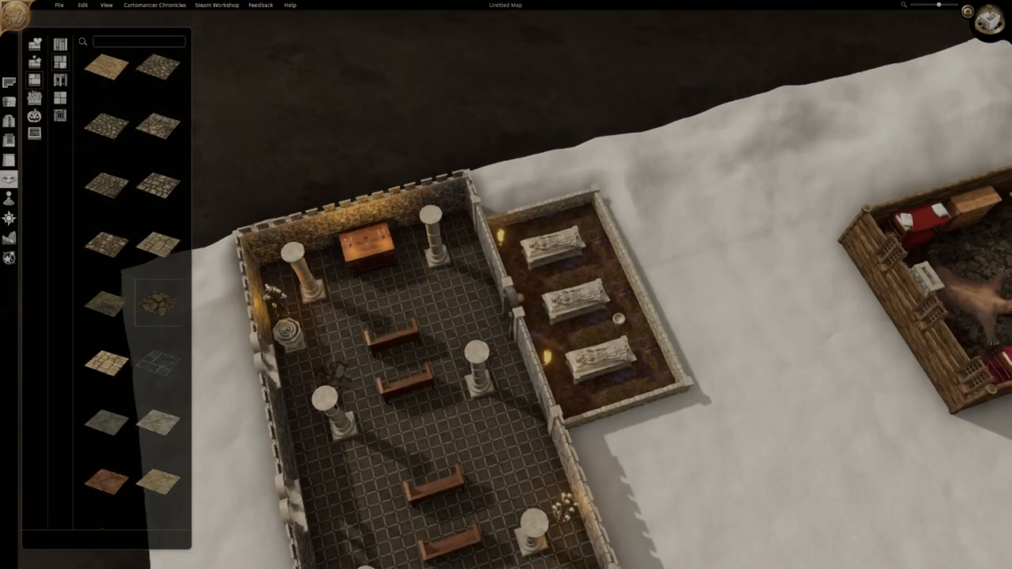
key("s")
left_click(336, 406)
key("d")
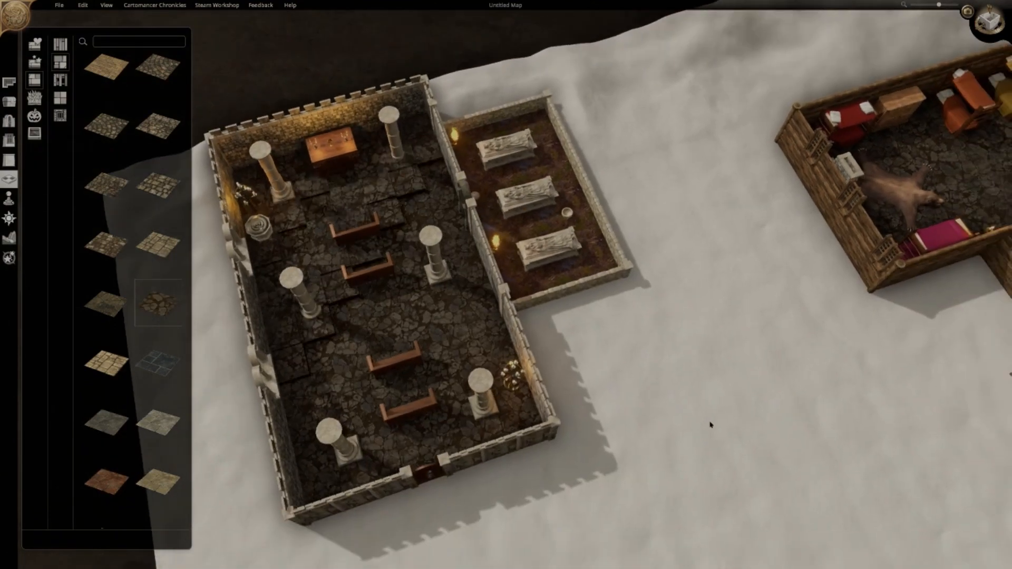
Remove the three stone tombs from the burial chamber and move the small pot into its corner by the chapel wall
middle_click_drag(709, 425, 388, 322)
key("2")
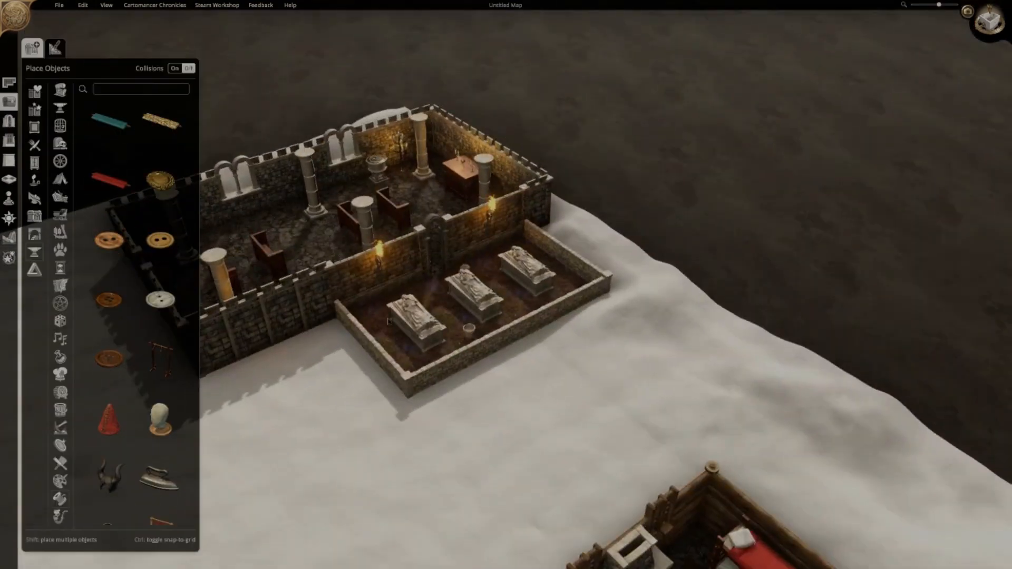
key("ctrl+z")
key("ctrl+z")
key("ctrl+z")
key("ctrl+z")
key("ctrl+z")
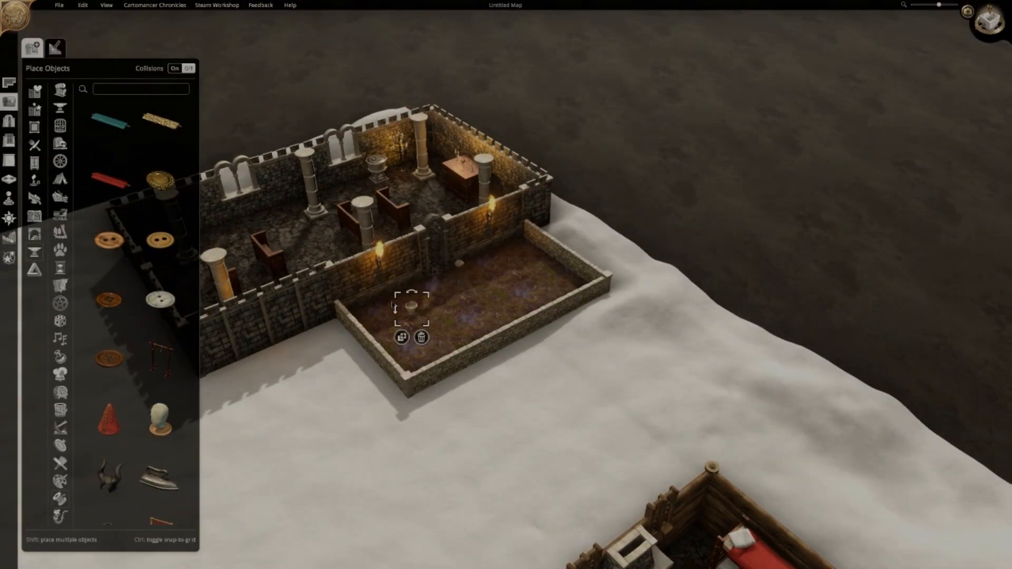
Remove a short section in the middle of the burial chamber's long outer wall to make an entrance
key("3")
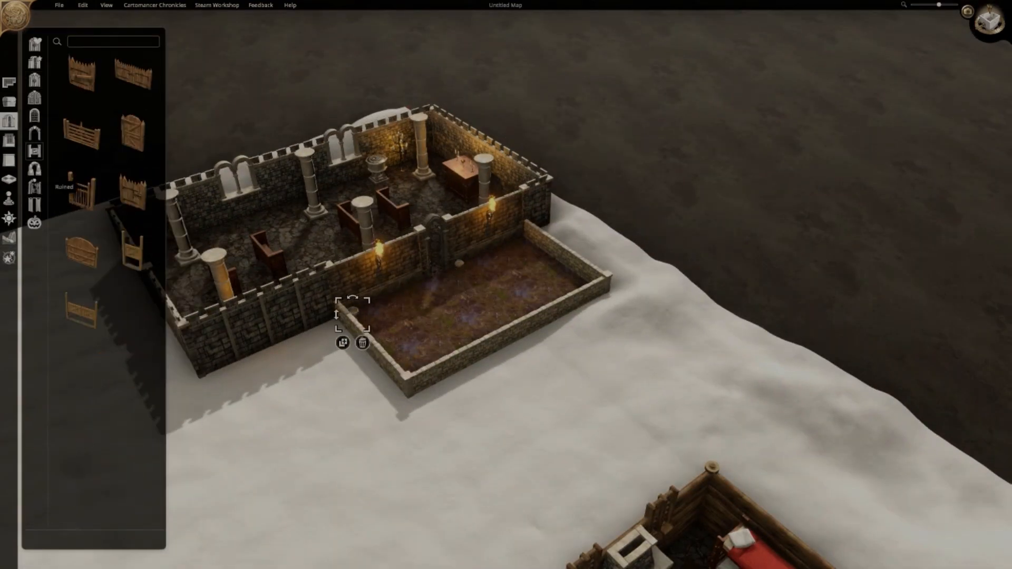
left_click(13, 82)
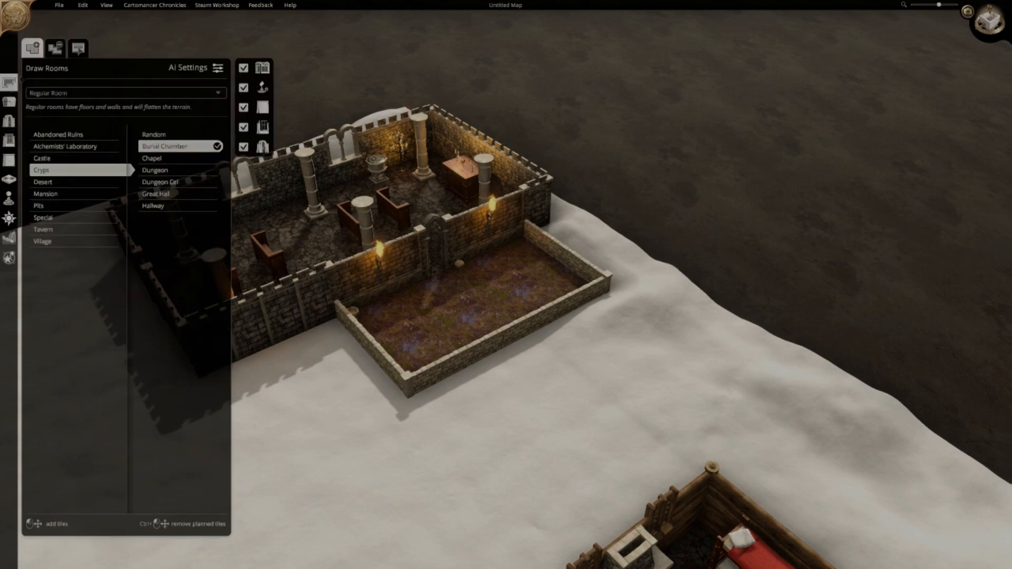
left_click(9, 160)
left_click(101, 48)
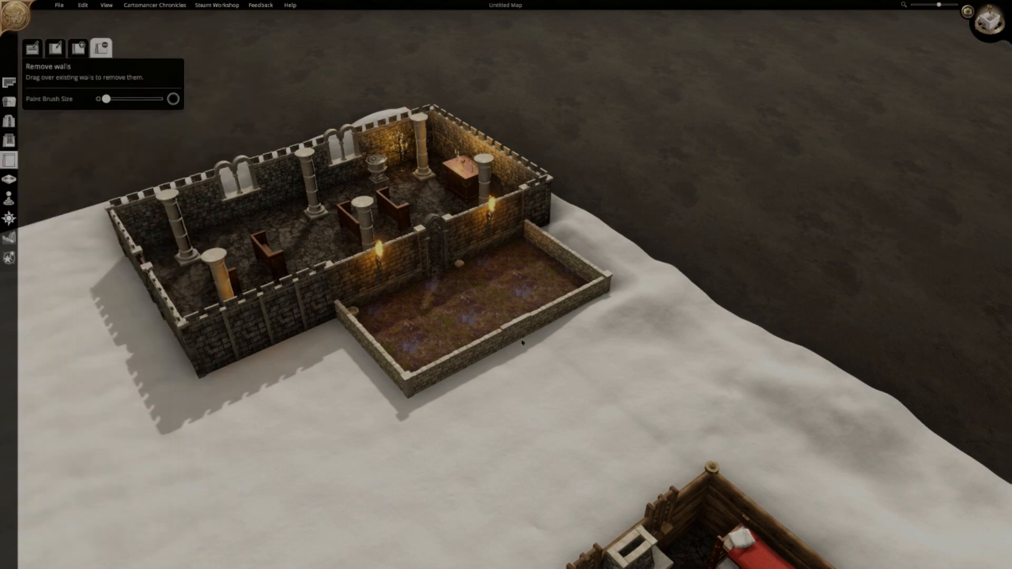
middle_click_drag(565, 350, 734, 406)
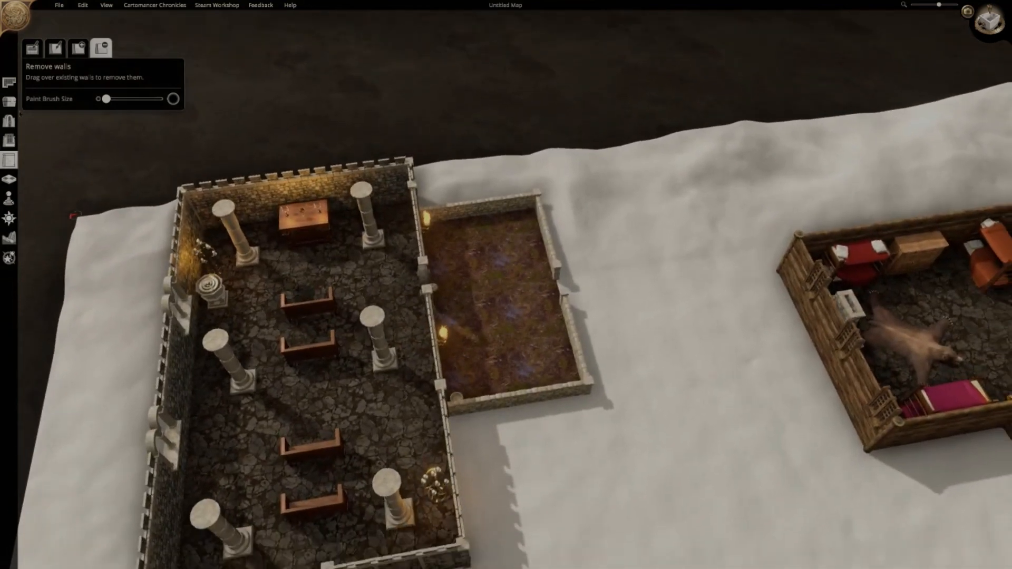
Search the placeable objects for "grave"
left_click(9, 102)
type("frave")
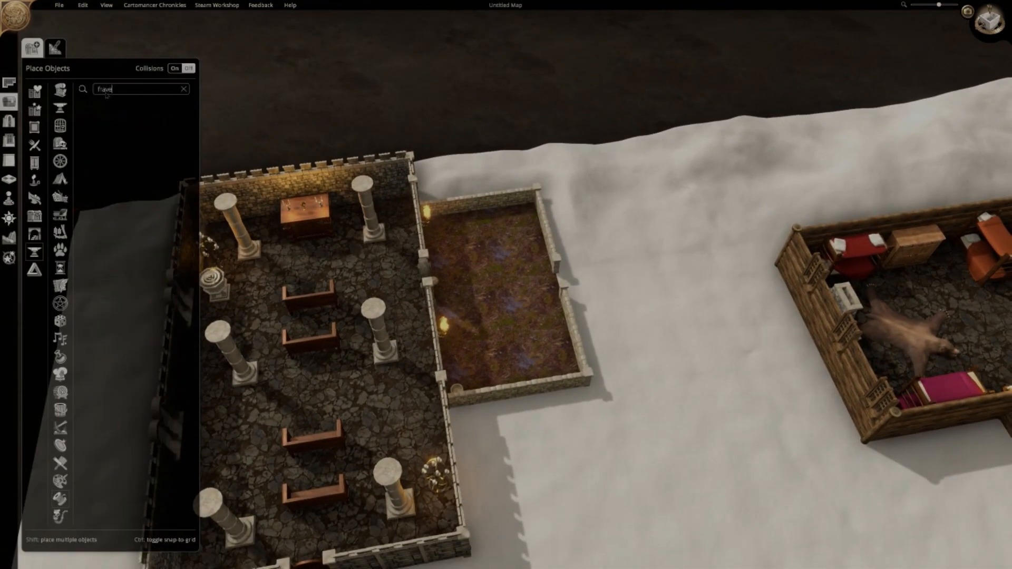
key("BackSpace")
key("BackSpace")
key("BackSpace")
type("grave")
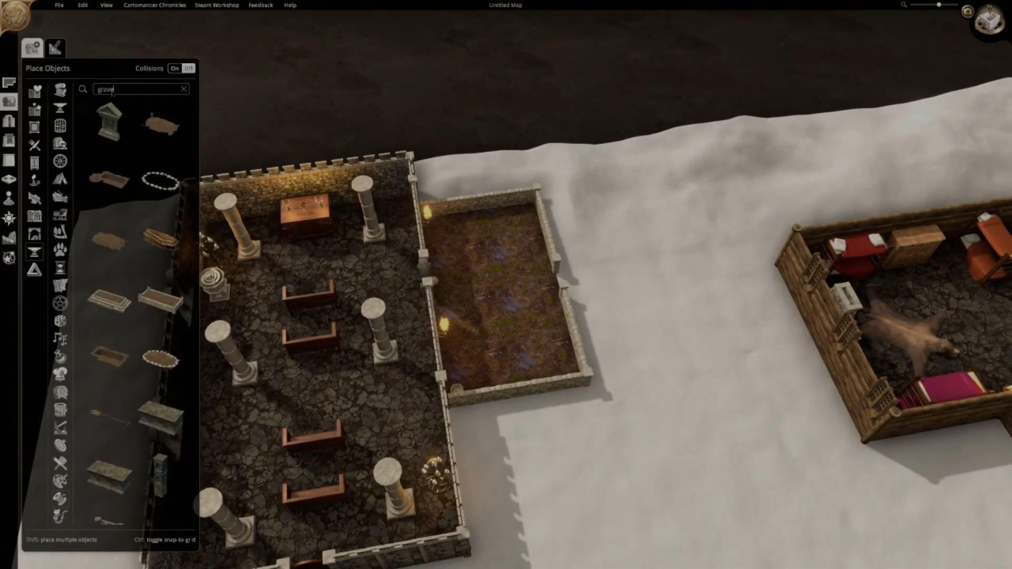
left_click(109, 121)
middle_click_drag(335, 211, 474, 269)
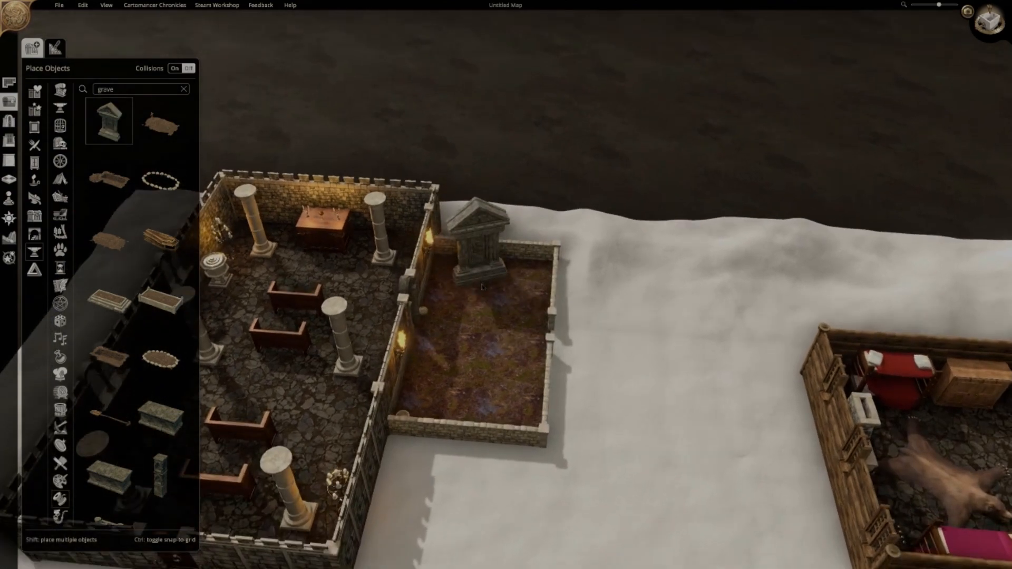
key("d")
left_click(160, 121)
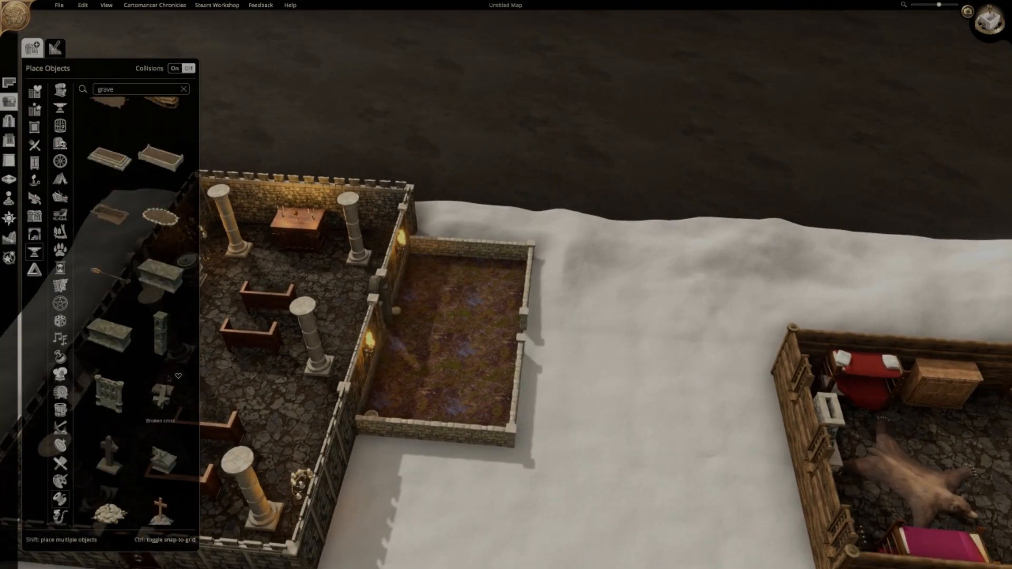
Place two light and two dark gravestones around the walled graveyard beside the chapel
scroll(160, 369, "down", 10)
scroll(160, 385, "down", 1)
left_click(109, 399)
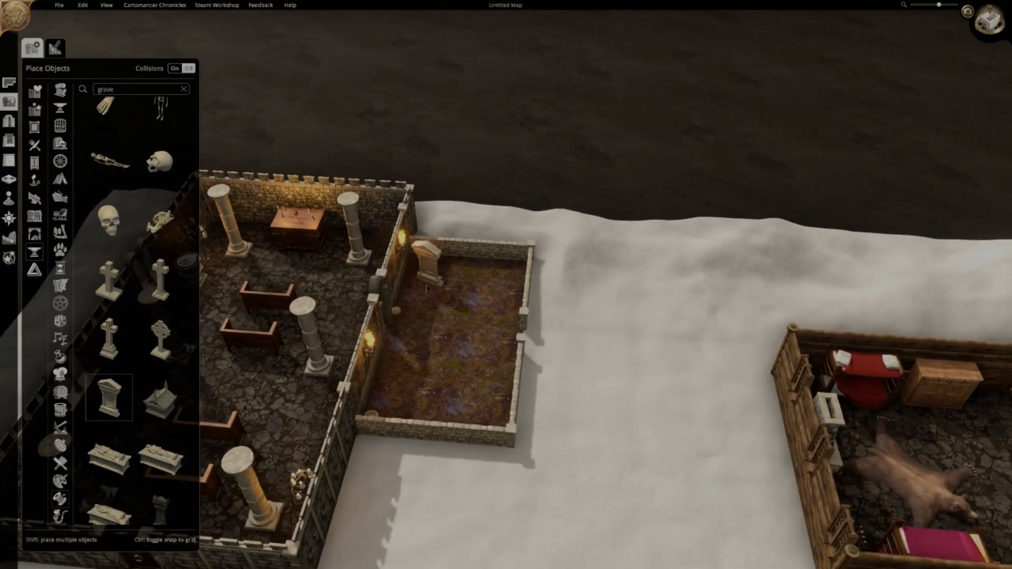
left_click(432, 263)
scroll(182, 479, "down", 1)
left_click(182, 479)
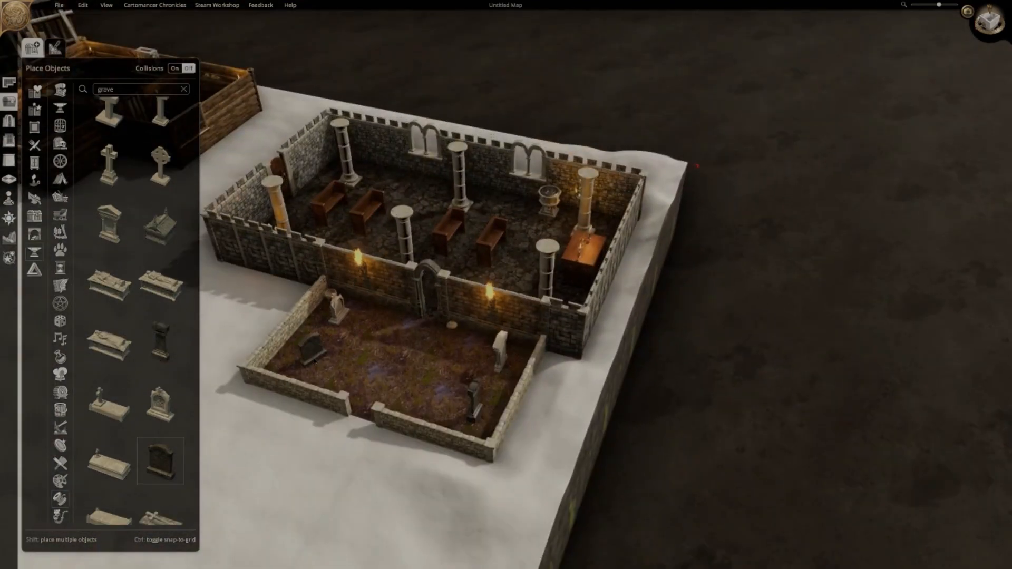
left_click(311, 358)
Place a round stone bowl in the graveyard's outer corner
scroll(158, 363, "down", 3)
left_click(109, 377)
key("w")
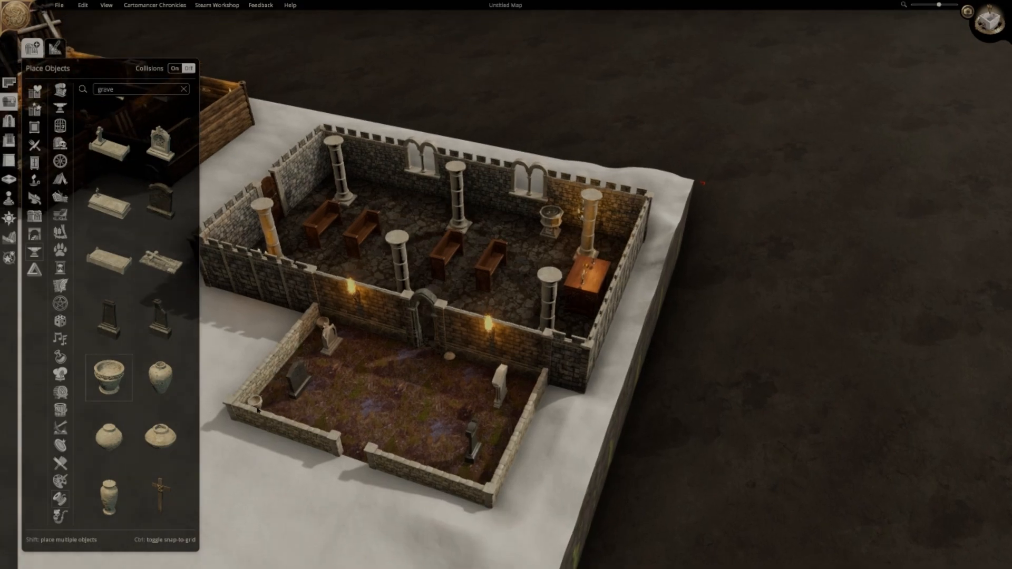
key("a")
left_click(284, 401)
Move and turn the gravestones so they stand in two evenly spaced rows inside the graveyard
scroll(164, 431, "down", 2)
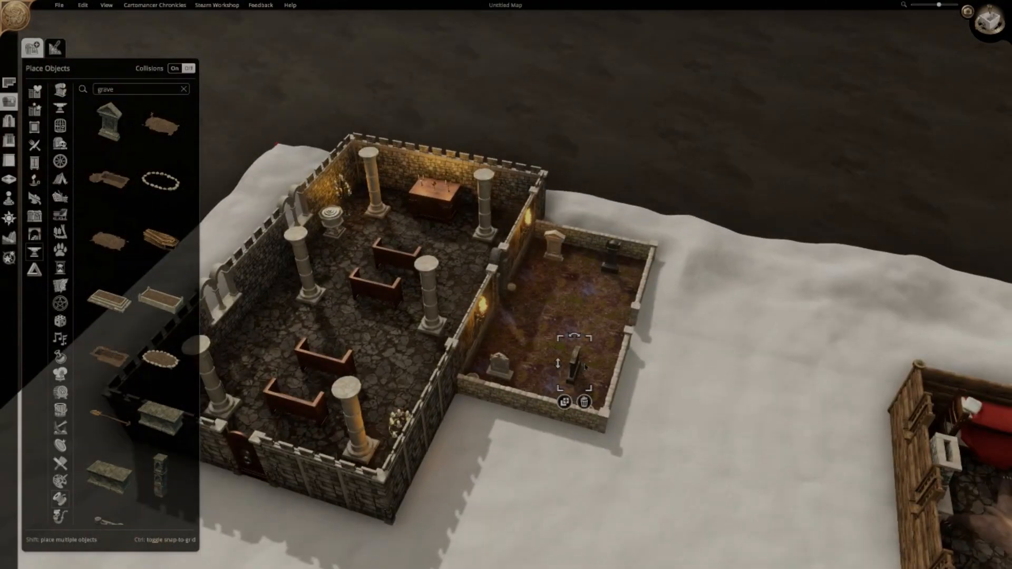
mouse_move(576, 380)
left_mouse_down()
mouse_move(514, 369)
mouse_move(582, 358)
mouse_move(570, 363)
left_mouse_up()
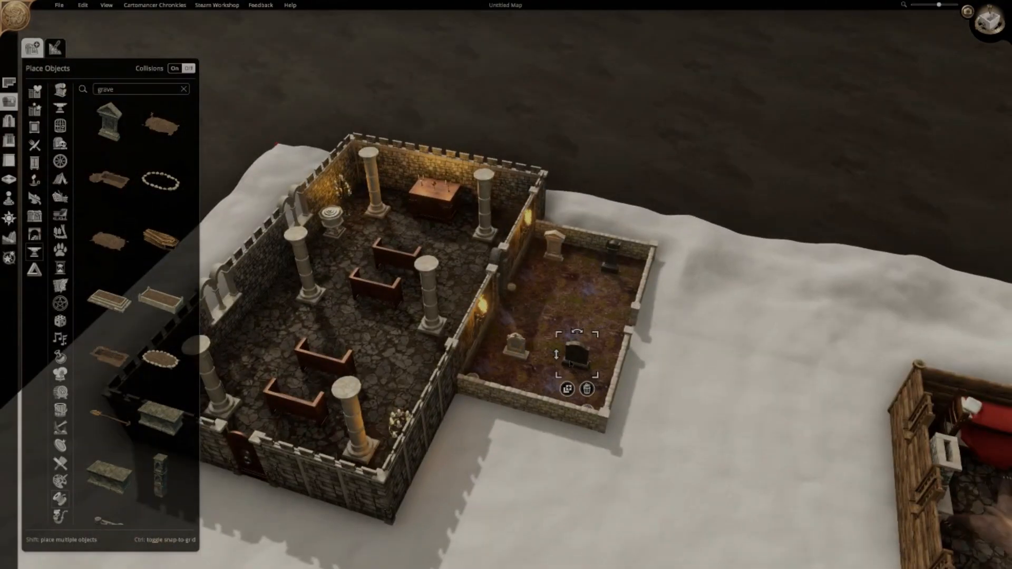
left_click(554, 253)
left_click(611, 258)
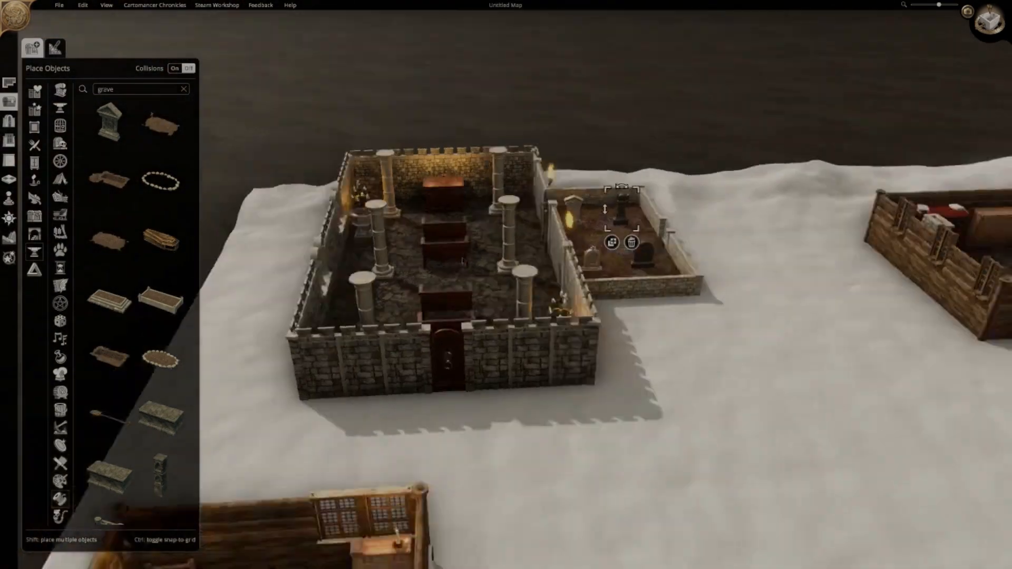
Change the chapel's crenellated walls to plain dark stone and replace both of its doors with large rounded stone doorways
left_click(9, 160)
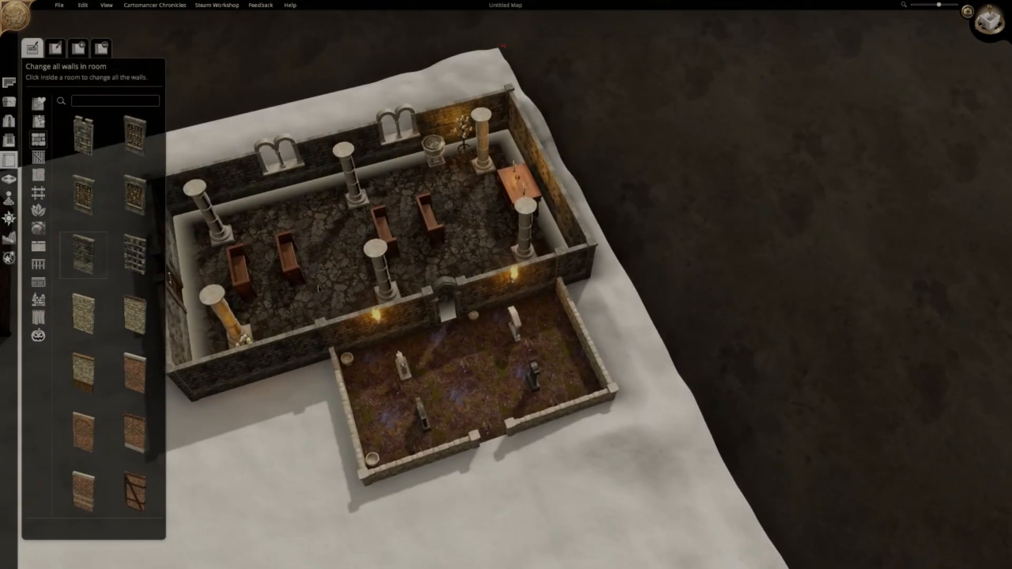
left_click(56, 48)
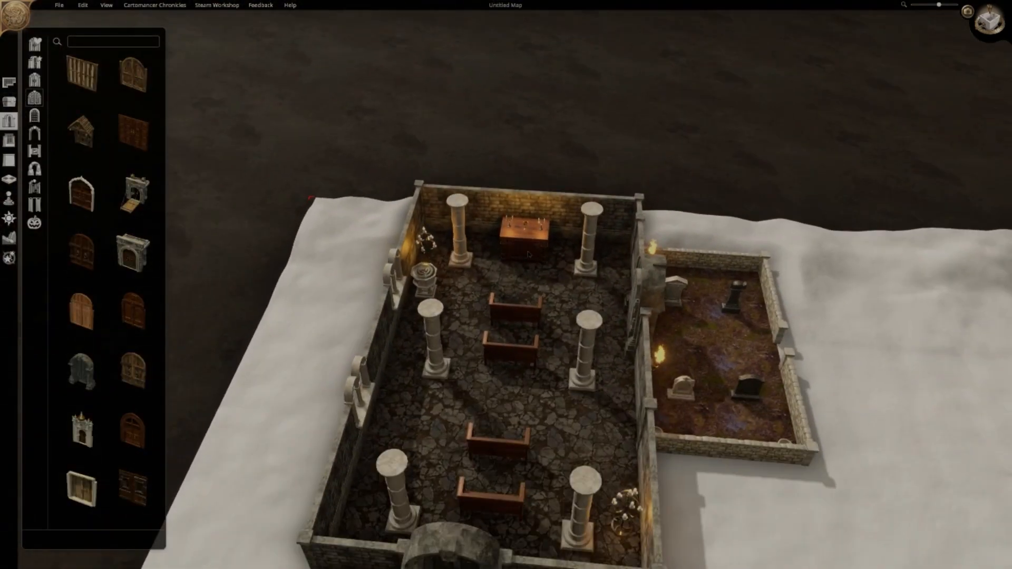
Search the objects for "altar" and replace the chapel's wooden altar with the pale stone altar table
left_click(114, 42)
type("altar")
left_click(154, 41)
left_click(9, 102)
double_click(127, 92)
type("altar")
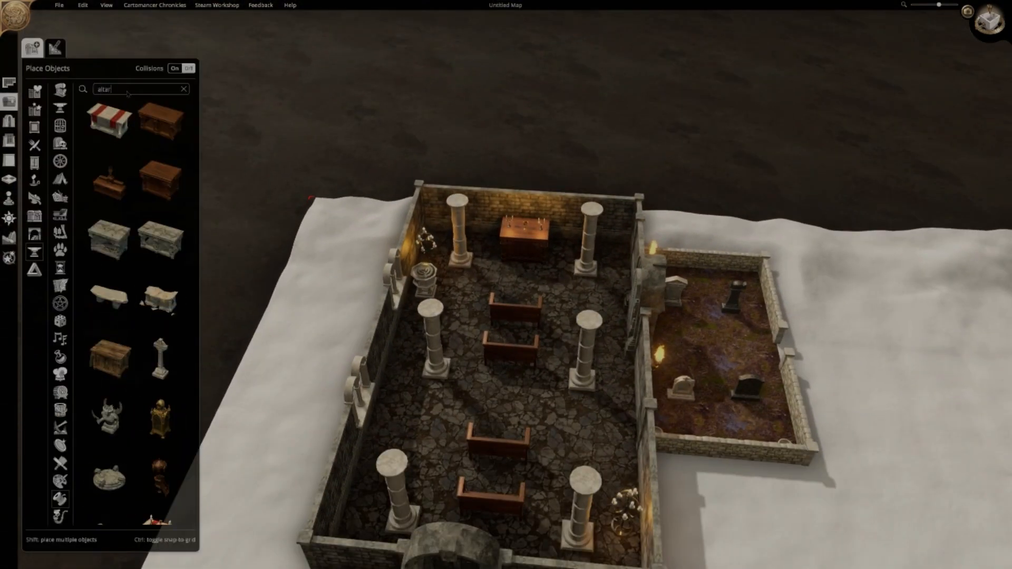
left_click(534, 283)
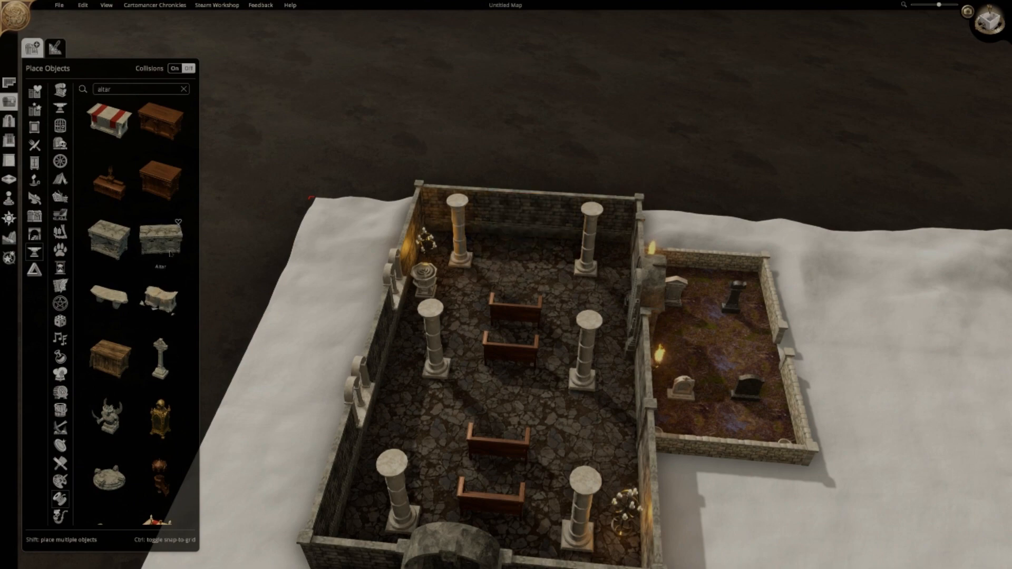
scroll(160, 342, "down", 2)
left_click(161, 481)
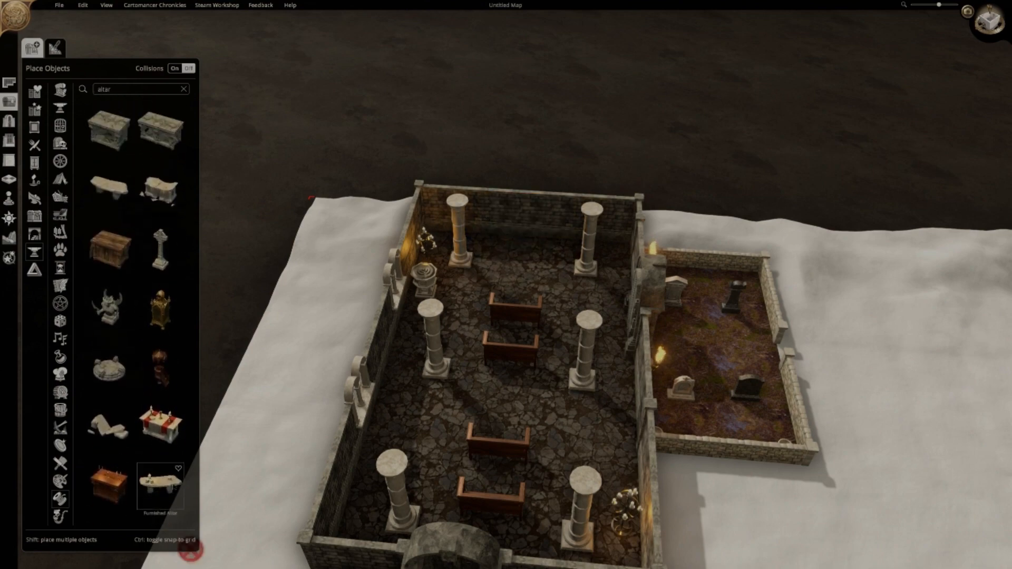
left_click(520, 275)
Switch to terrain painting with the brown dirt texture
scroll(764, 244, "down", 10)
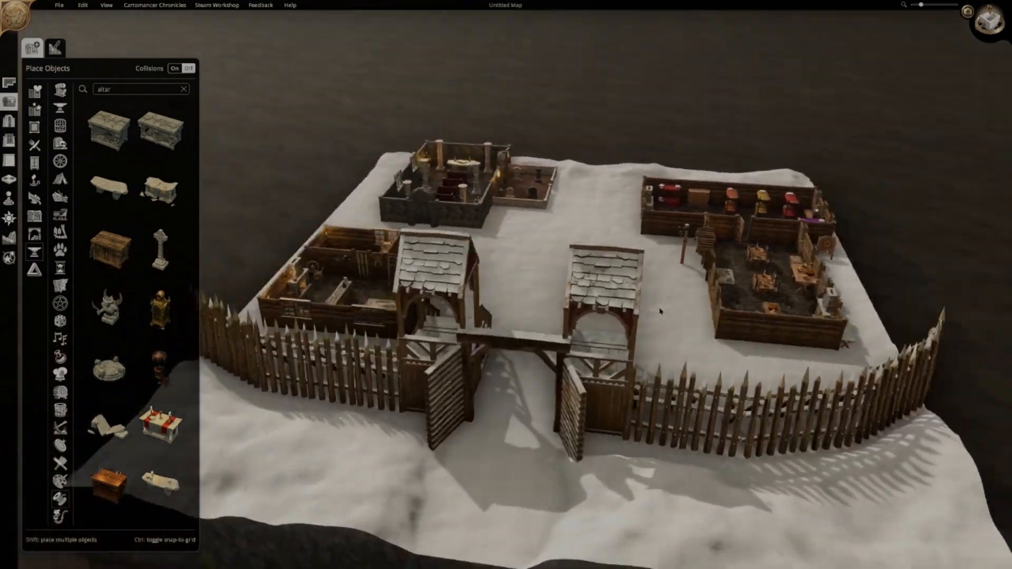
right_click_drag(660, 311, 910, 377)
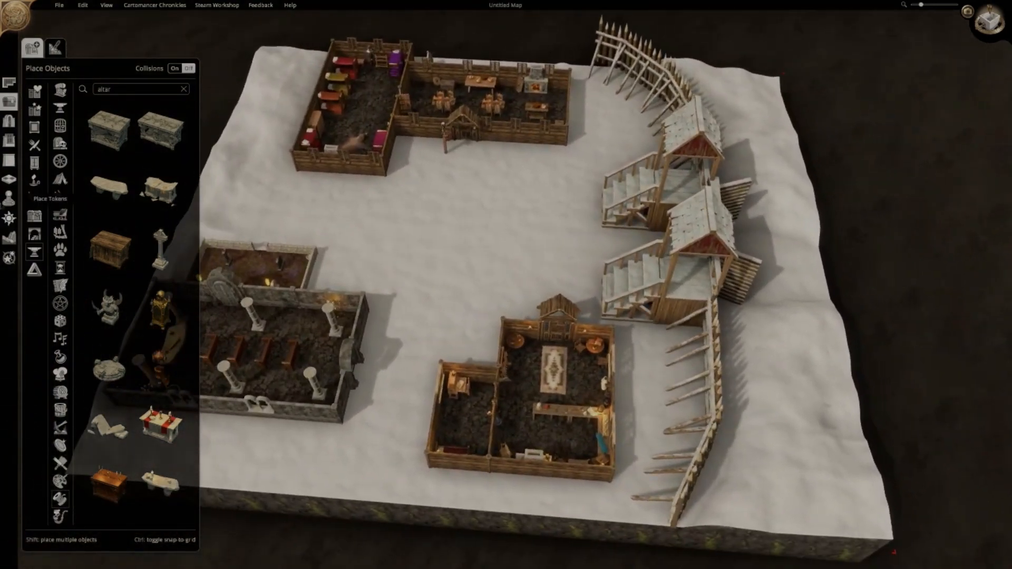
left_click(9, 238)
left_click(55, 48)
scroll(596, 310, "up", 3)
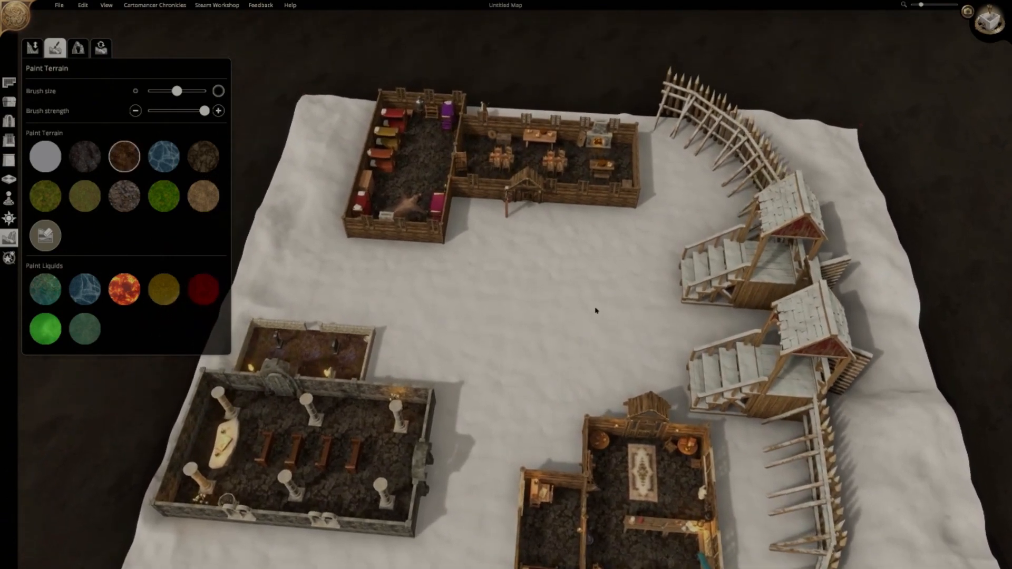
right_click_drag(596, 310, 712, 295)
left_click_drag(706, 246, 697, 258)
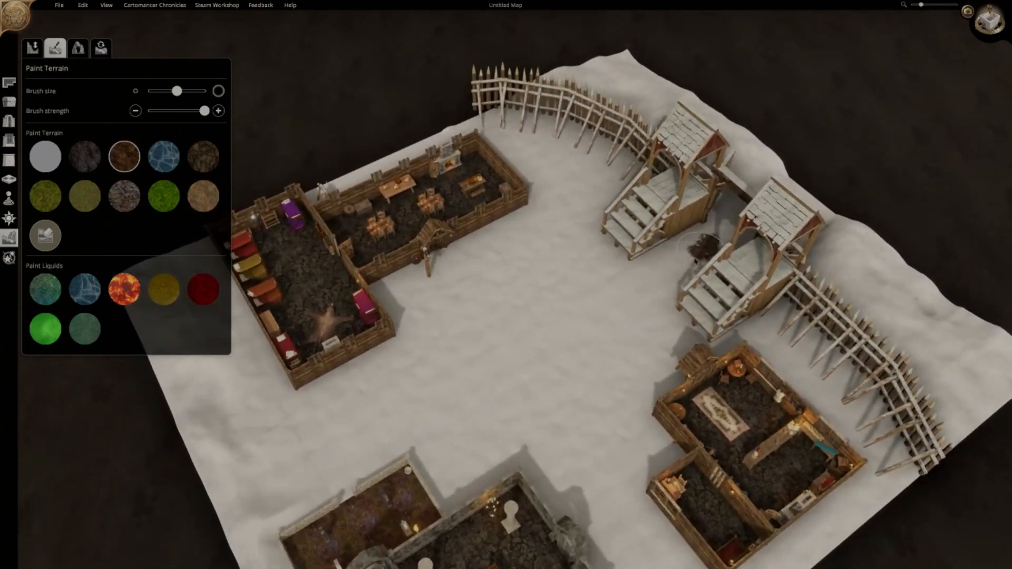
key("ctrl+z")
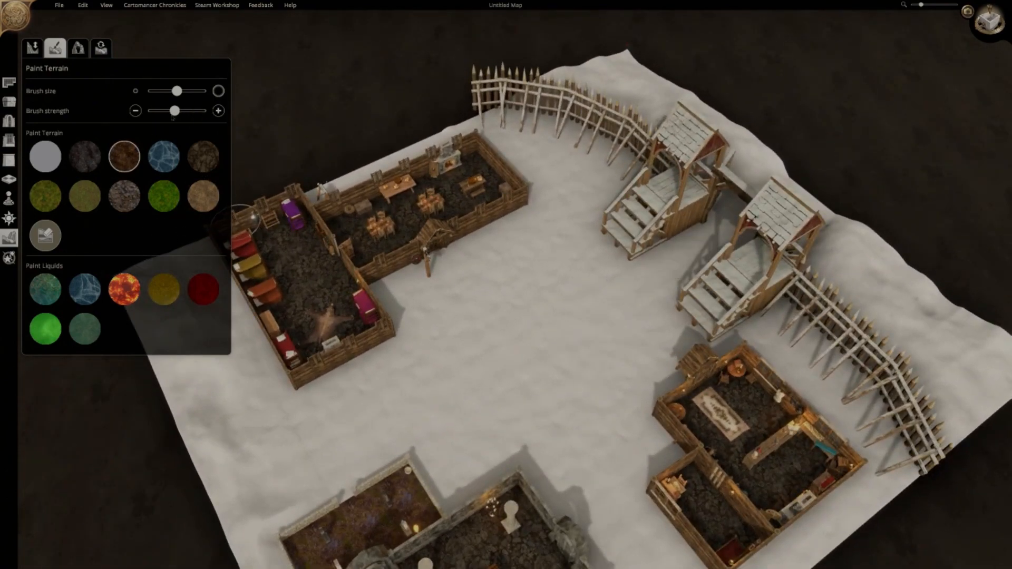
Paint a dirt path through the gate with a larger, weaker brush and branch it to the nearest wooden building's porch
left_click_drag(189, 91, 194, 91)
mouse_move(712, 284)
right_mouse_down()
mouse_move(655, 271)
mouse_move(613, 181)
right_mouse_up()
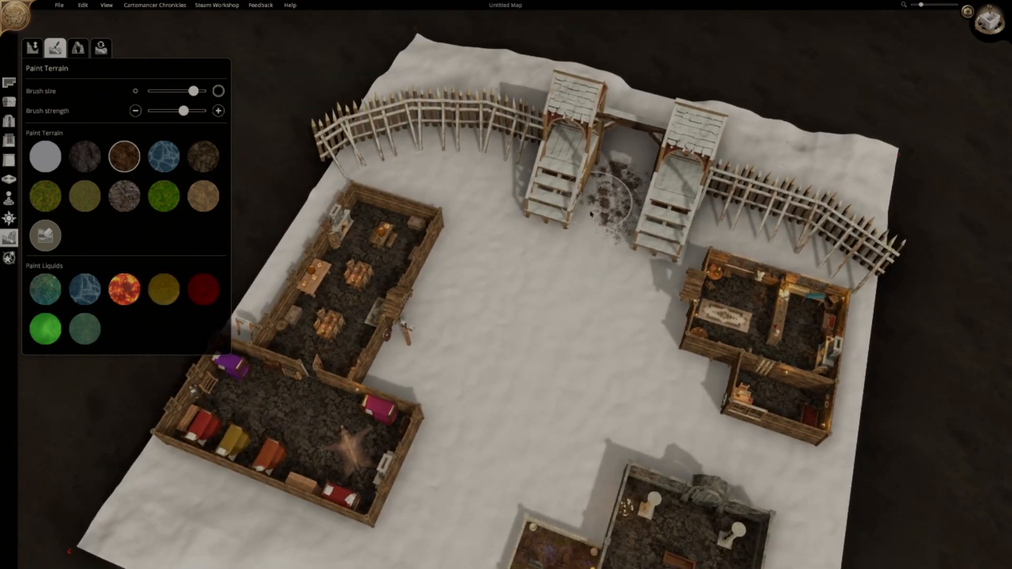
right_click_drag(633, 172, 308, 208)
mouse_move(478, 354)
left_mouse_down()
mouse_move(475, 379)
mouse_move(451, 372)
mouse_move(478, 449)
mouse_move(484, 391)
left_mouse_up()
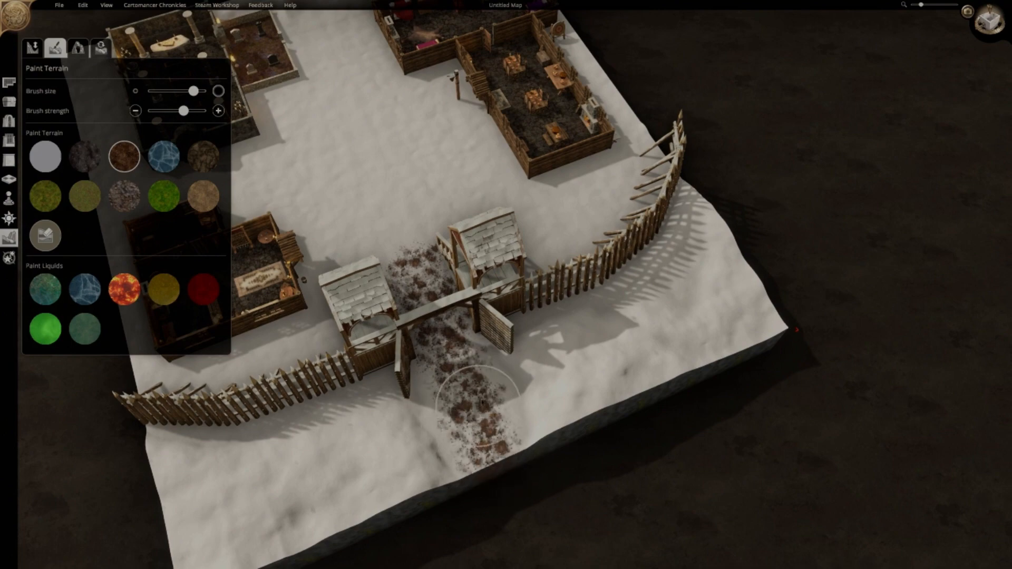
mouse_move(482, 402)
right_mouse_down()
mouse_move(316, 348)
mouse_move(267, 383)
mouse_move(480, 407)
right_mouse_up()
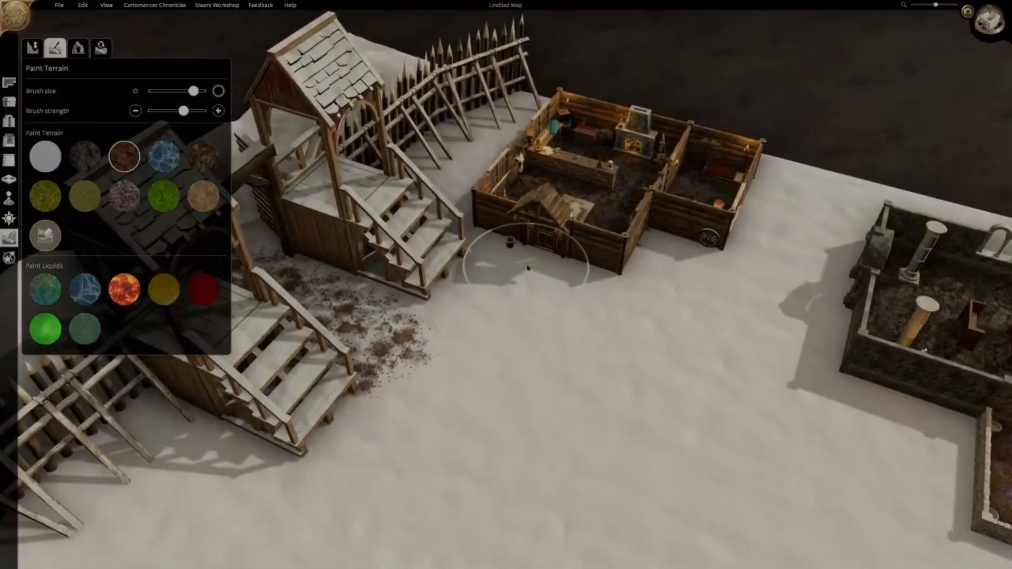
left_click_drag(520, 260, 507, 316)
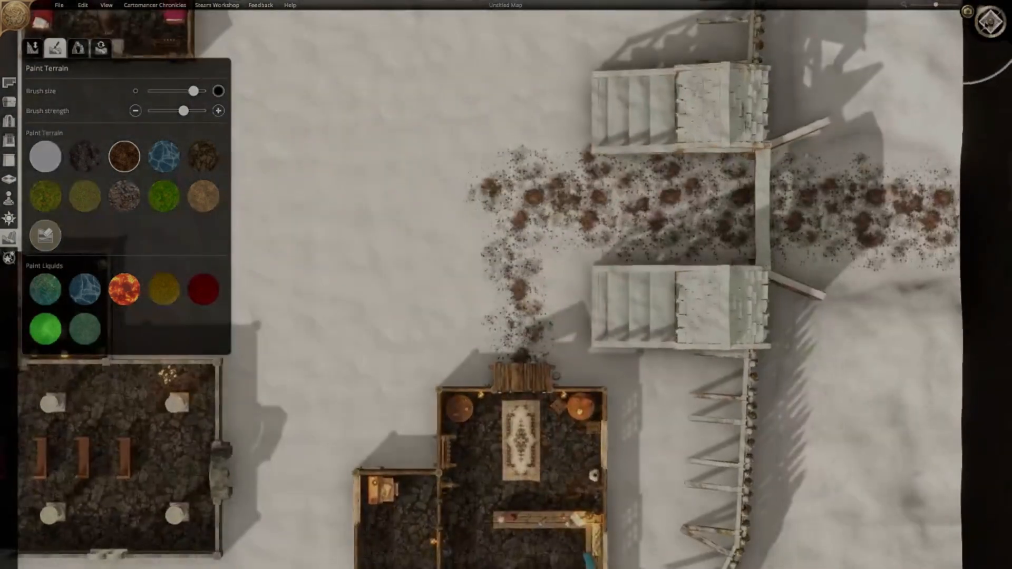
Reduce the brush size slightly and paint a short dirt track leading away from the chapel's front entrance
left_click(986, 24)
key("a")
right_click_drag(519, 326, 553, 328)
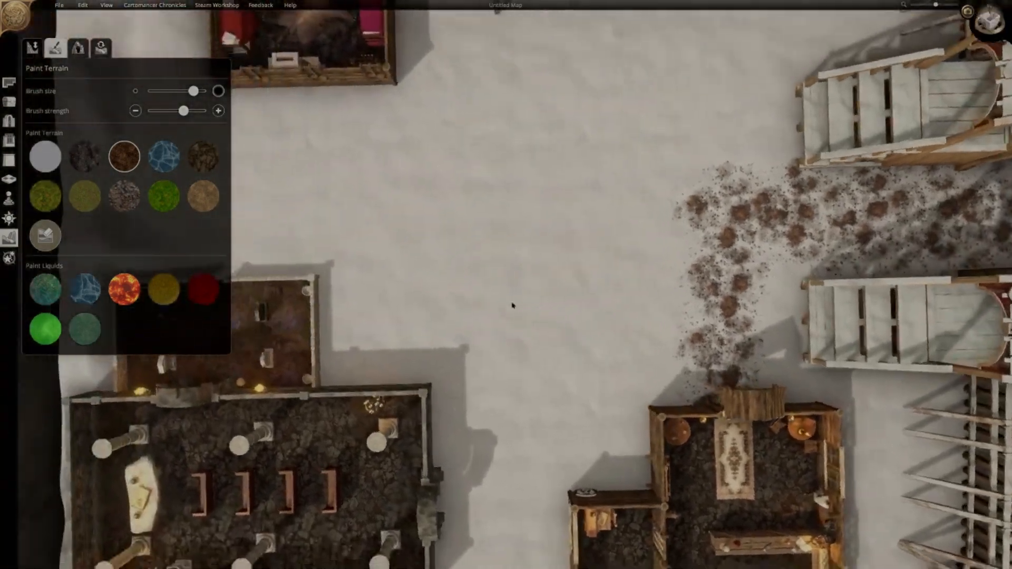
key("d")
key("s")
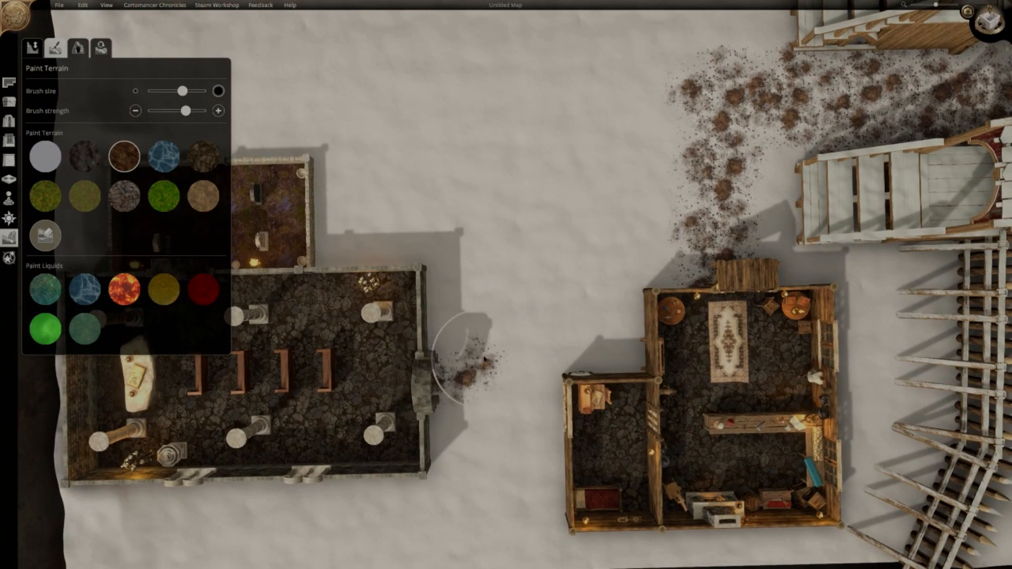
left_click_drag(485, 360, 500, 307)
key("q")
mouse_move(471, 343)
left_mouse_down()
mouse_move(452, 364)
mouse_move(484, 381)
left_mouse_up()
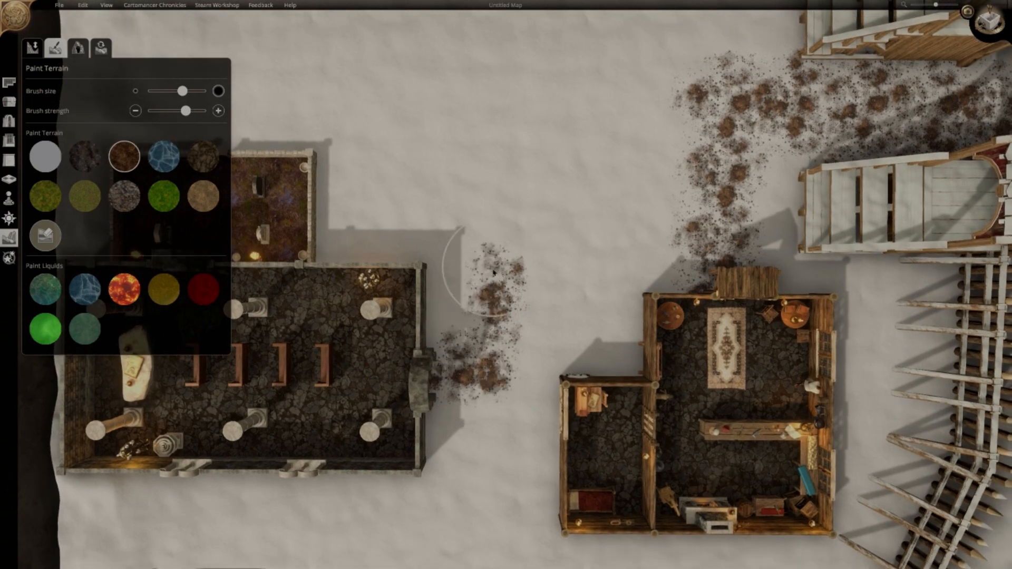
Extend the gate's dirt path across the snow to join the chapel track, and widen the stretch near the gate
key("d")
key("w")
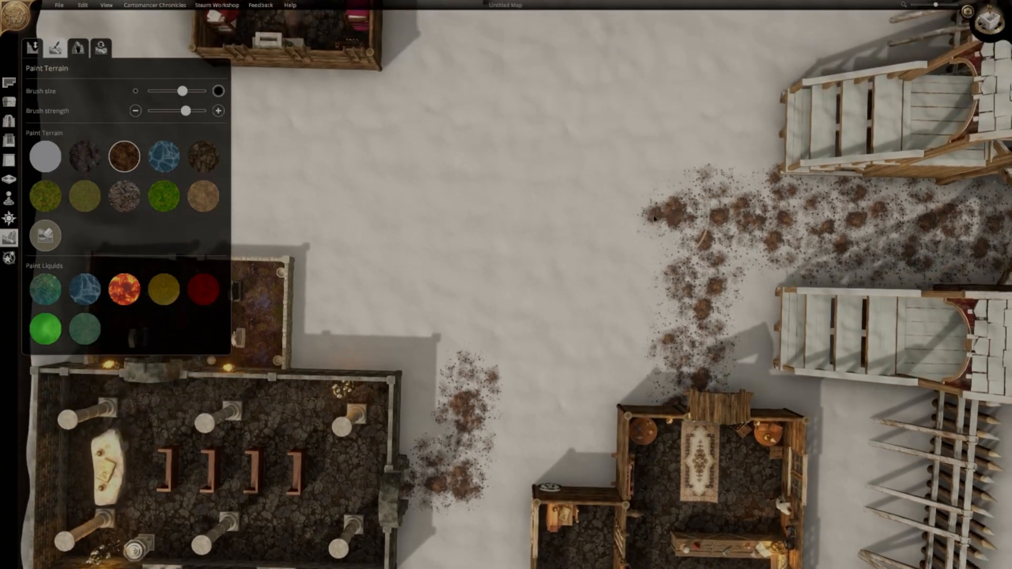
left_click_drag(654, 218, 574, 215)
mouse_move(500, 211)
left_mouse_down()
mouse_move(468, 211)
mouse_move(472, 378)
left_mouse_up()
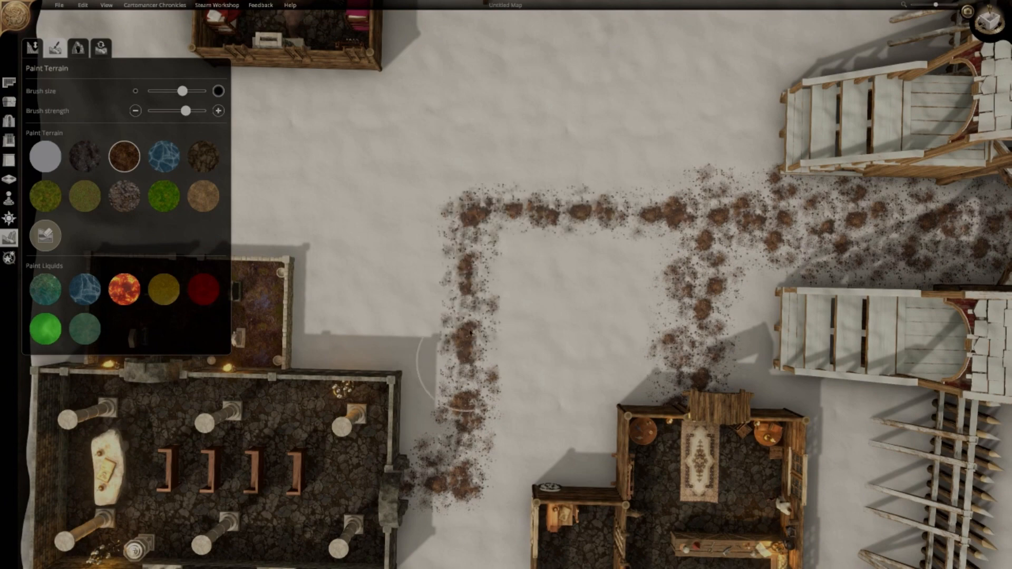
middle_click_drag(477, 283, 648, 198)
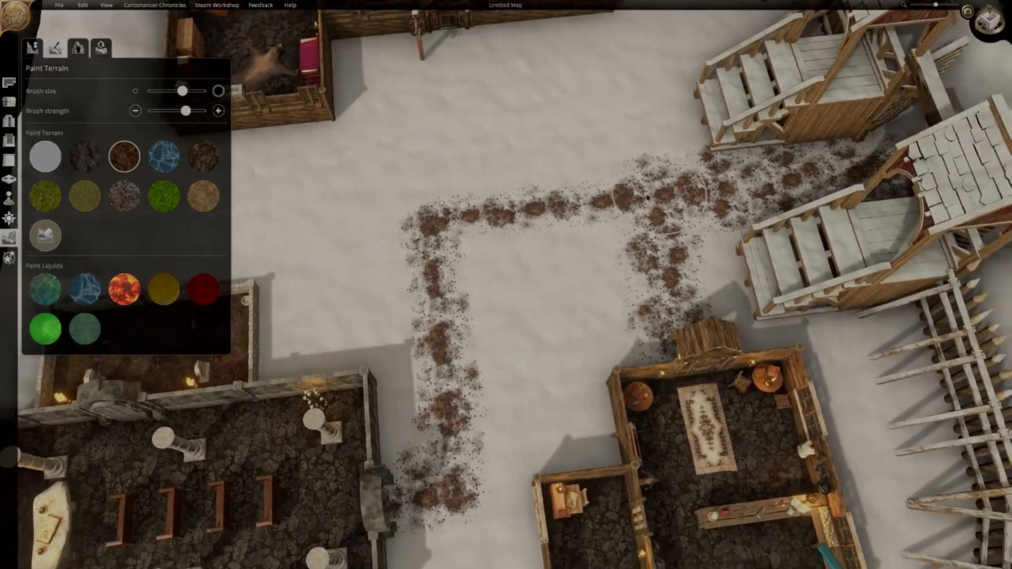
mouse_move(544, 198)
left_mouse_down()
mouse_move(628, 211)
mouse_move(443, 234)
left_mouse_up()
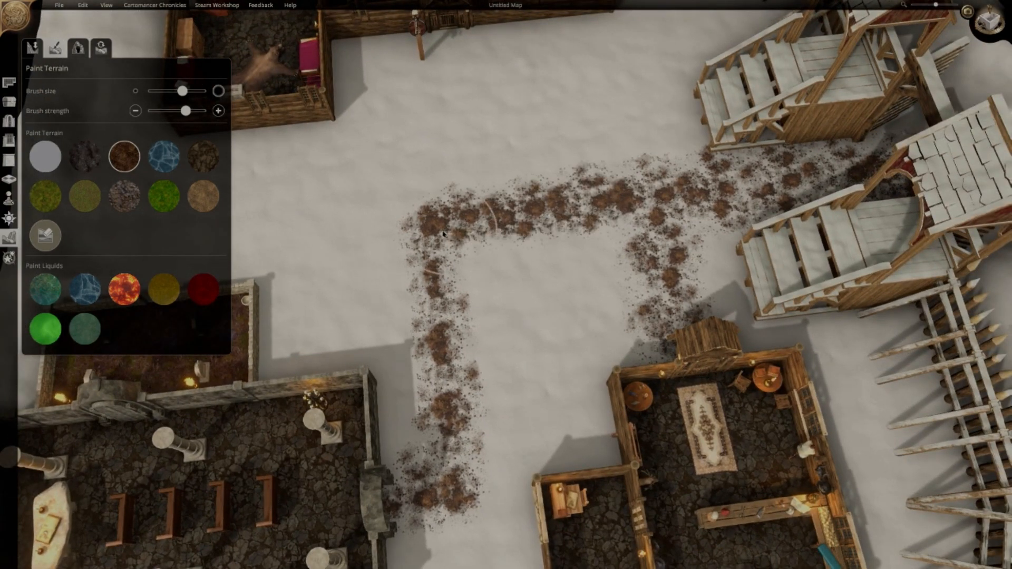
Paint a dirt branch from the main path to the porch of the large wooden building with the dining tables
middle_click_drag(599, 190, 722, 156)
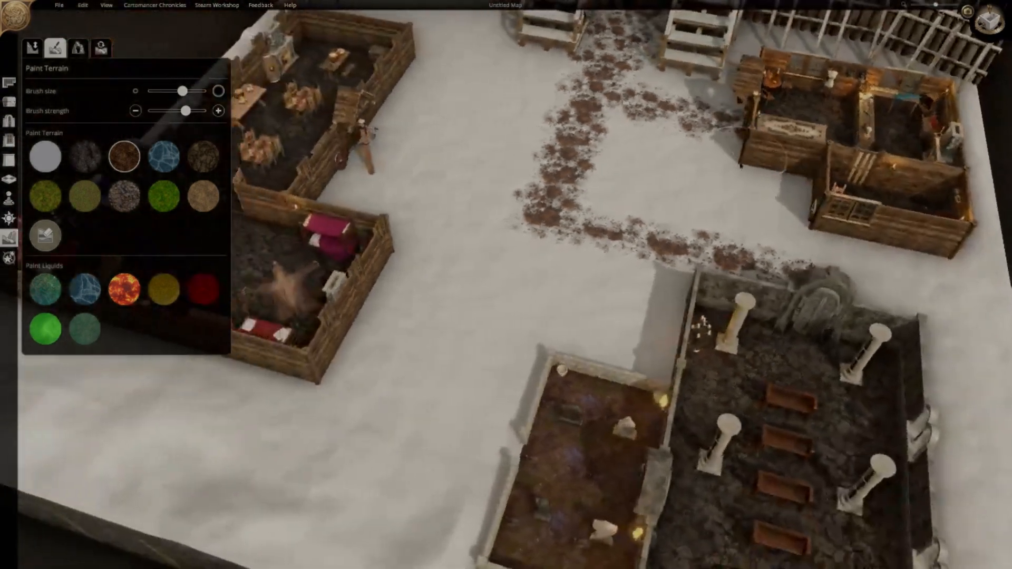
right_click_drag(364, 147, 470, 257)
mouse_move(411, 252)
left_mouse_down()
mouse_move(633, 295)
mouse_move(447, 266)
left_mouse_up()
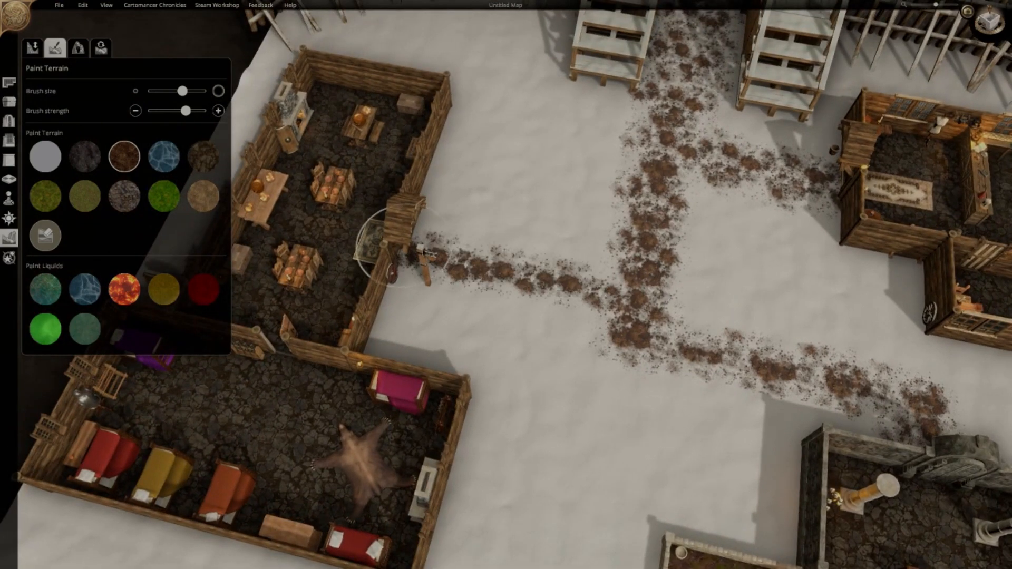
Paint a dirt path from the path junction to the map's far edge, between the graveyard and the large wooden building
right_click_drag(603, 307, 613, 243)
middle_click_drag(618, 290, 790, 254)
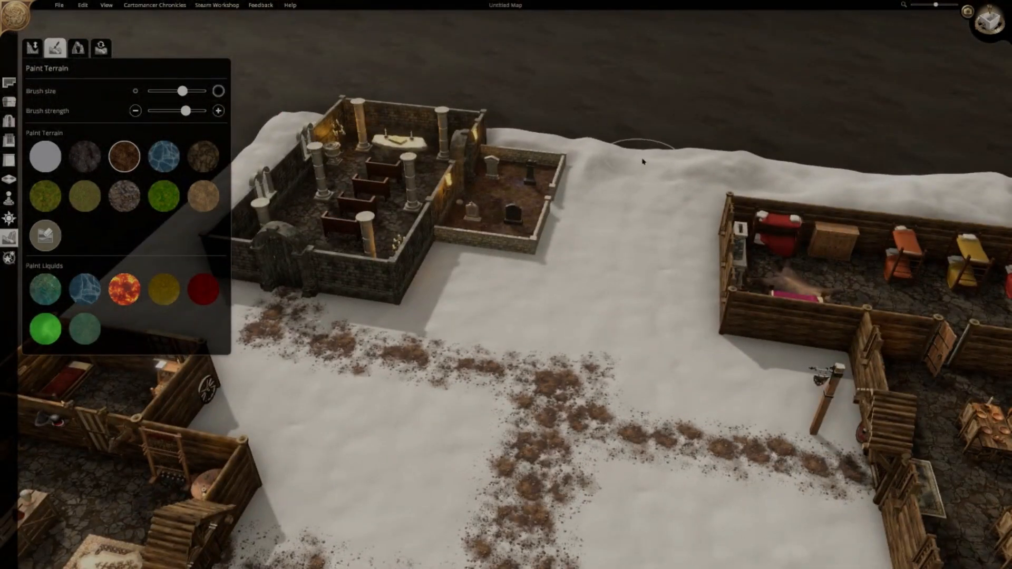
left_click_drag(647, 153, 561, 374)
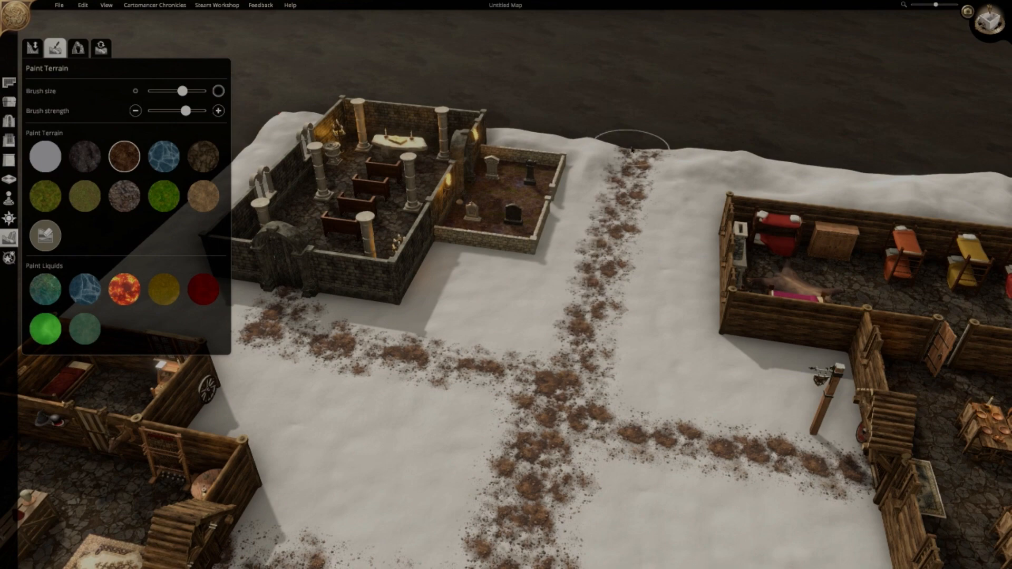
Paint a dirt path from the chapel's entrance track out to the map edge, between the chapel and the smaller wooden building
scroll(632, 150, "down", 3)
middle_click_drag(490, 348, 643, 355)
left_click_drag(643, 355, 530, 431)
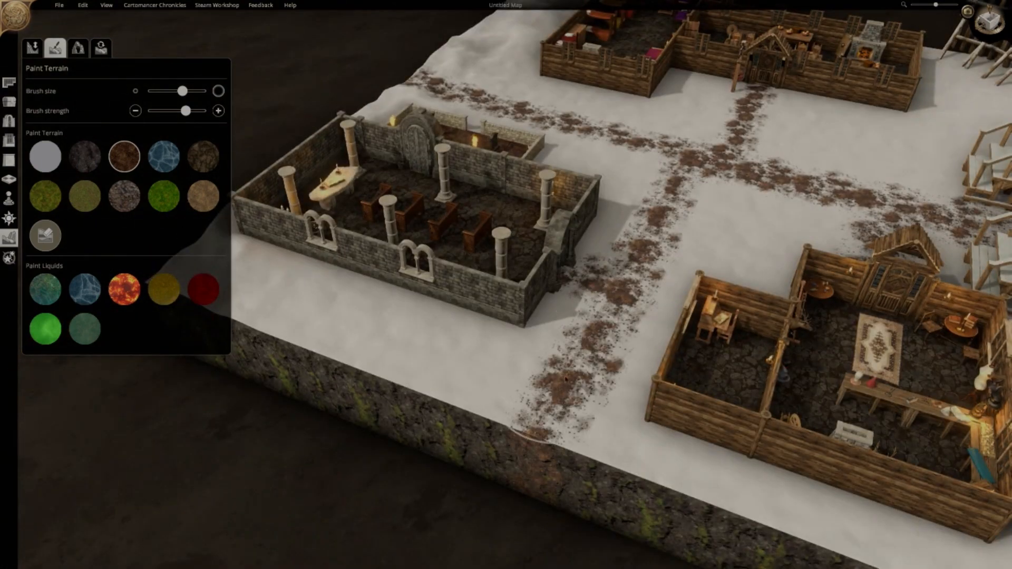
Fill in and widen the dirt at the central crossroads, rounding the corners where the path branches meet
middle_click_drag(565, 378, 602, 259)
left_click_drag(515, 167, 553, 164)
middle_click_drag(553, 164, 527, 249)
left_click_drag(527, 249, 586, 227)
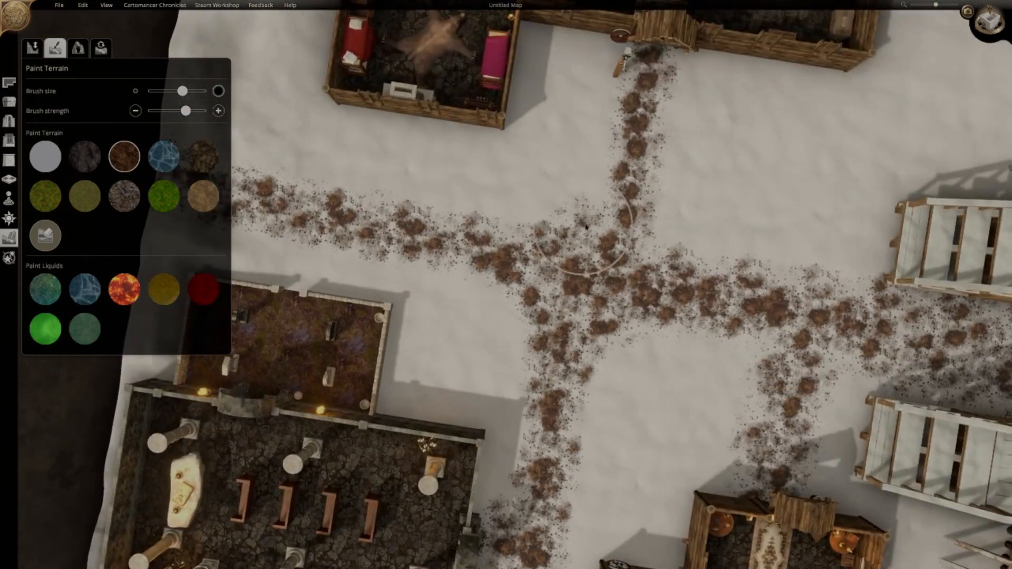
middle_click_drag(653, 236, 511, 278)
left_click_drag(516, 311, 493, 348)
Widen the dirt beside the gatehouse stairs and in front of the large wooden building's porch
mouse_move(493, 348)
middle_mouse_down()
mouse_move(682, 347)
mouse_move(653, 232)
middle_mouse_up()
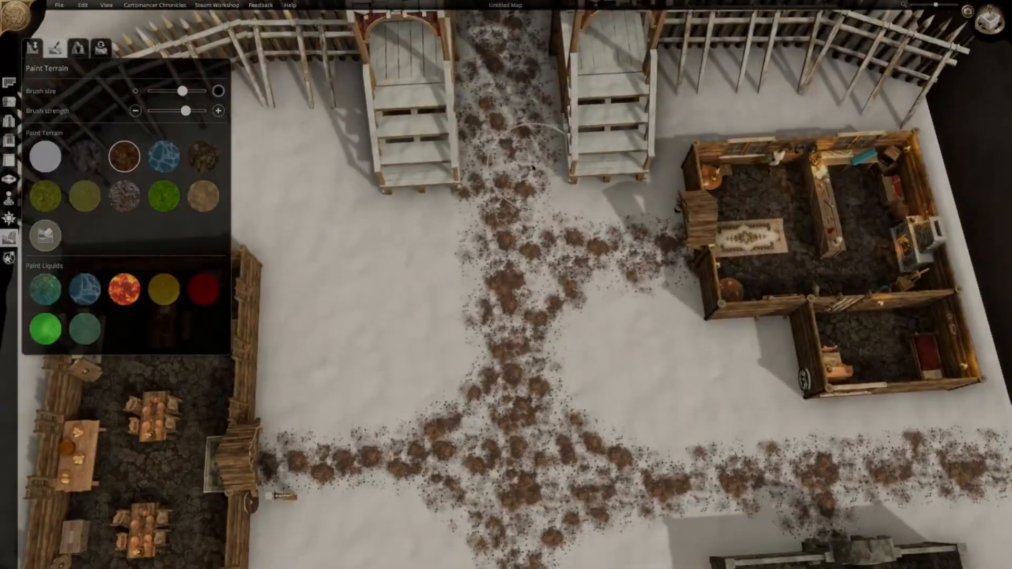
left_click_drag(466, 205, 422, 227)
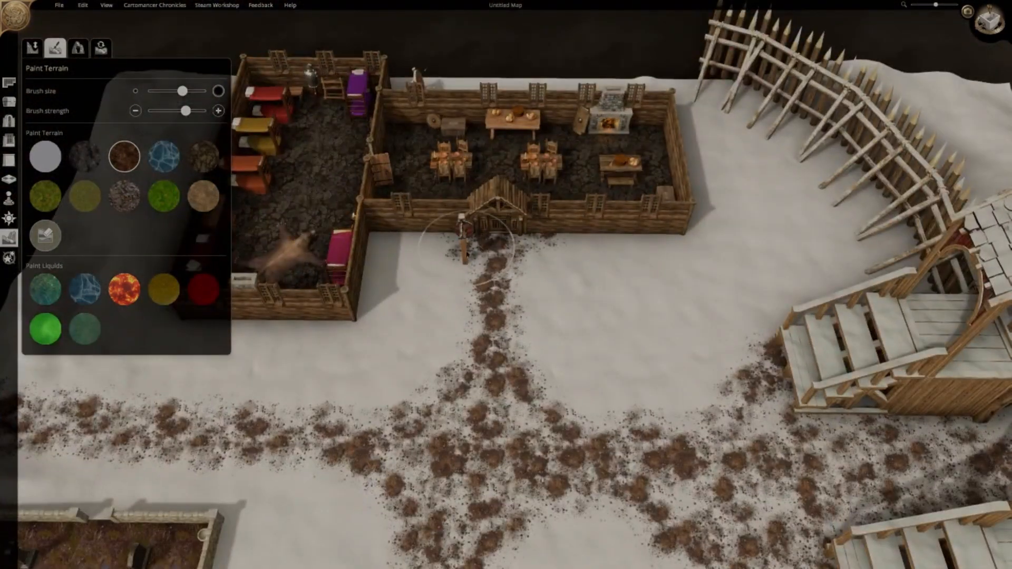
left_click_drag(467, 255, 557, 238)
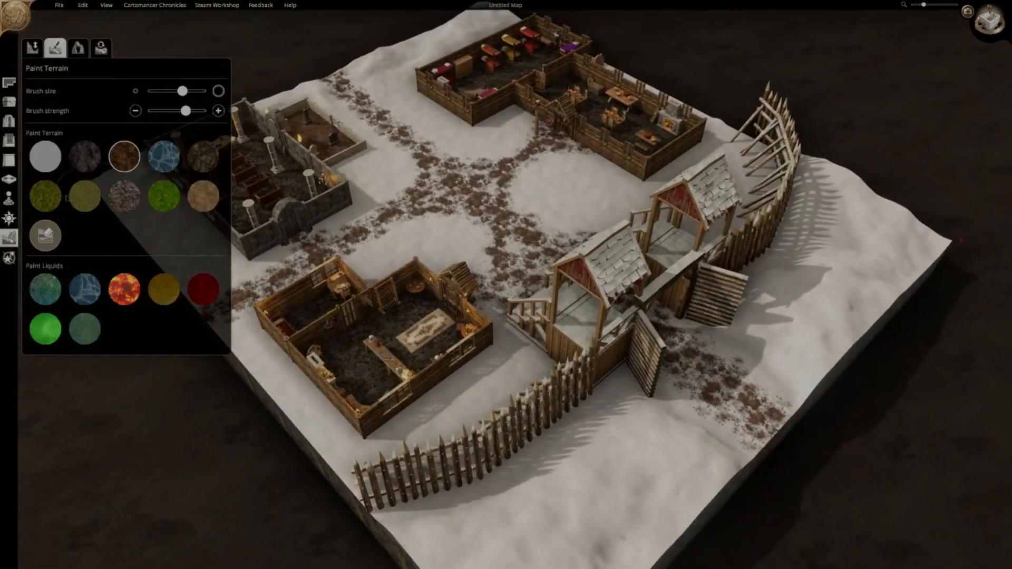
Paint patches of yellow-green grass outside the palisade, on the smaller wooden building's side of the gate, at slightly higher brush strength
left_click(84, 196)
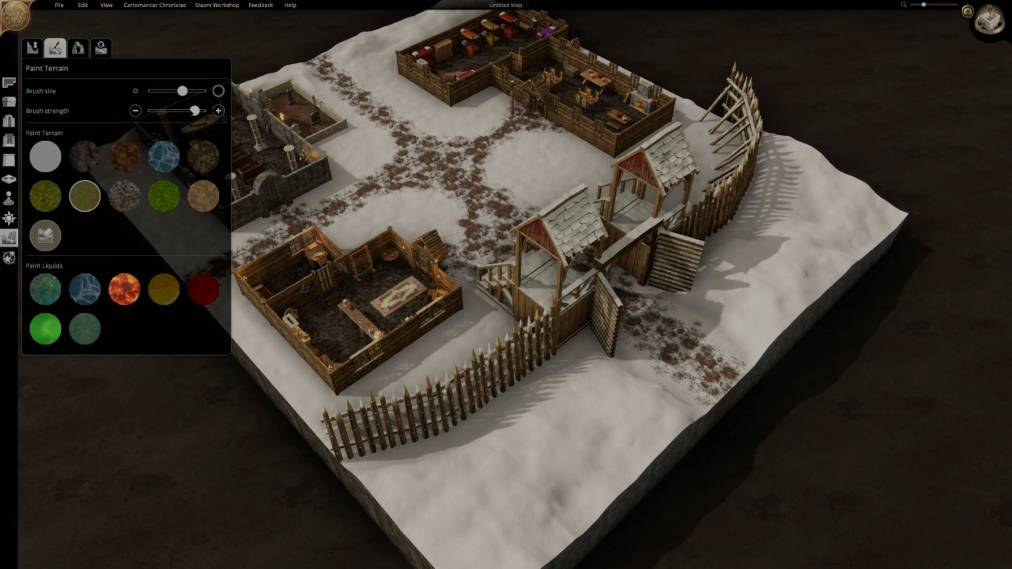
key("s")
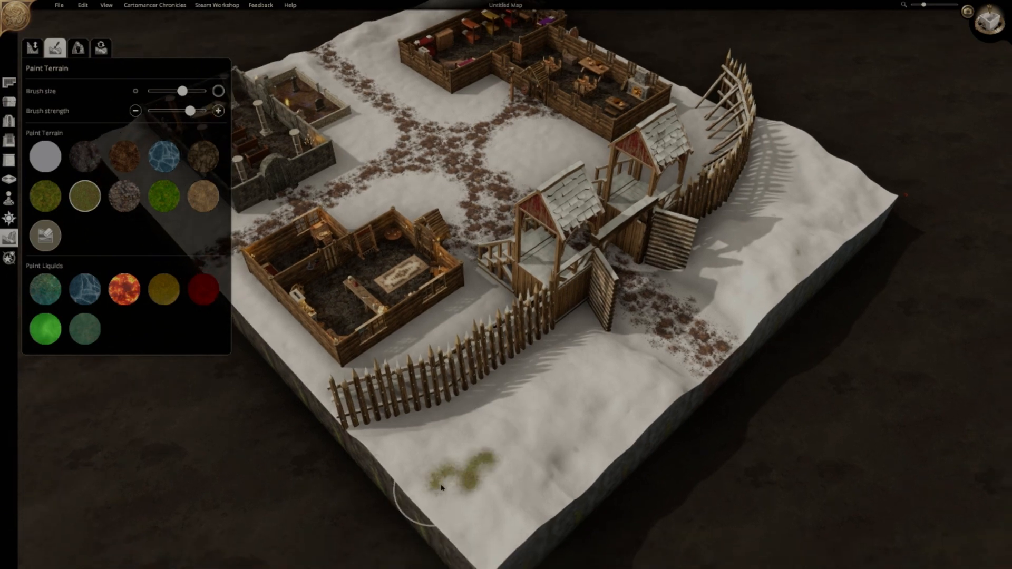
mouse_move(412, 478)
left_mouse_down()
mouse_move(371, 451)
mouse_move(445, 513)
mouse_move(494, 519)
left_mouse_up()
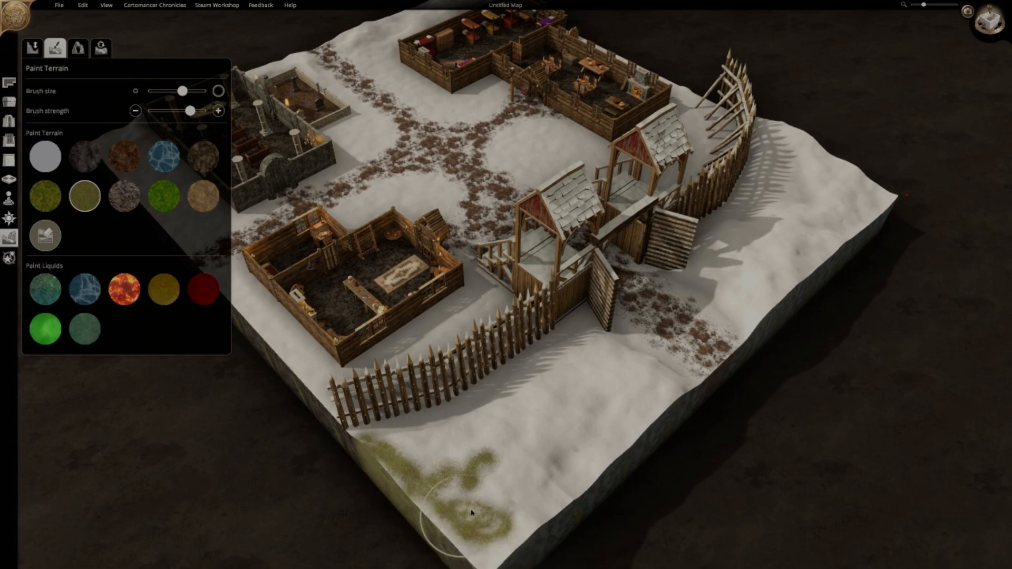
middle_click_drag(451, 498, 538, 513)
left_click_drag(523, 496, 493, 508)
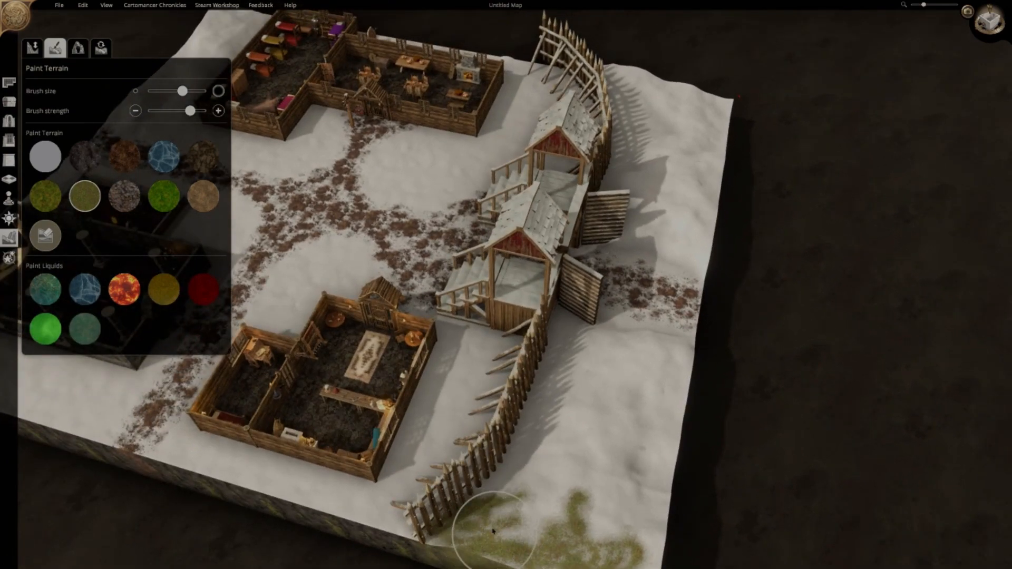
middle_click_drag(525, 509, 508, 433)
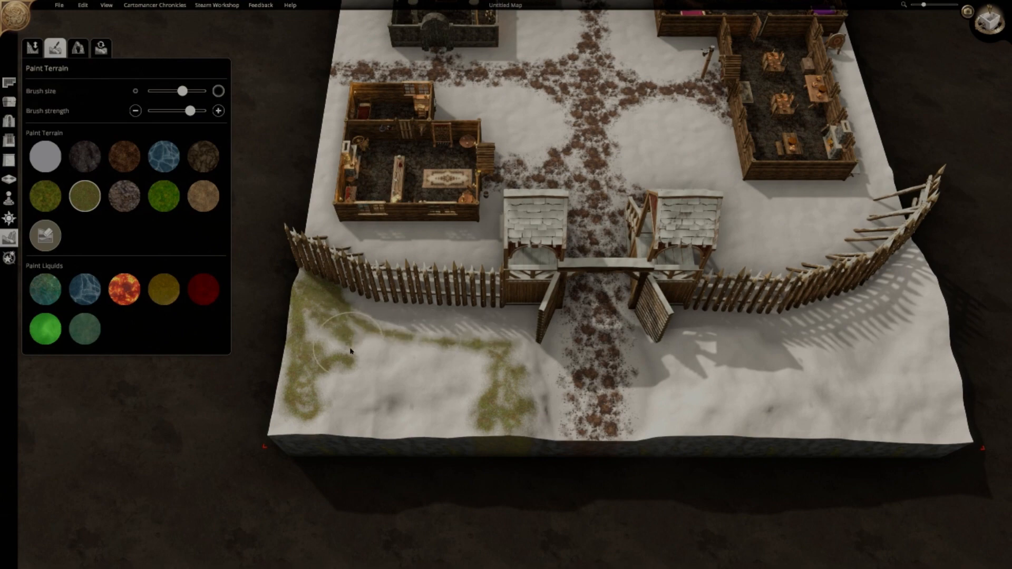
middle_click_drag(345, 299, 468, 342)
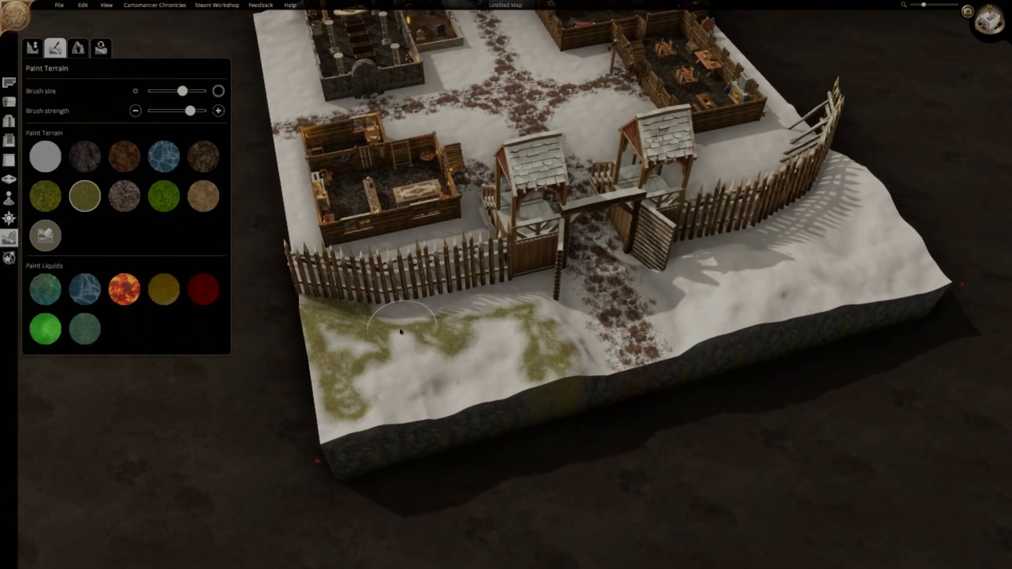
left_click_drag(548, 353, 499, 356)
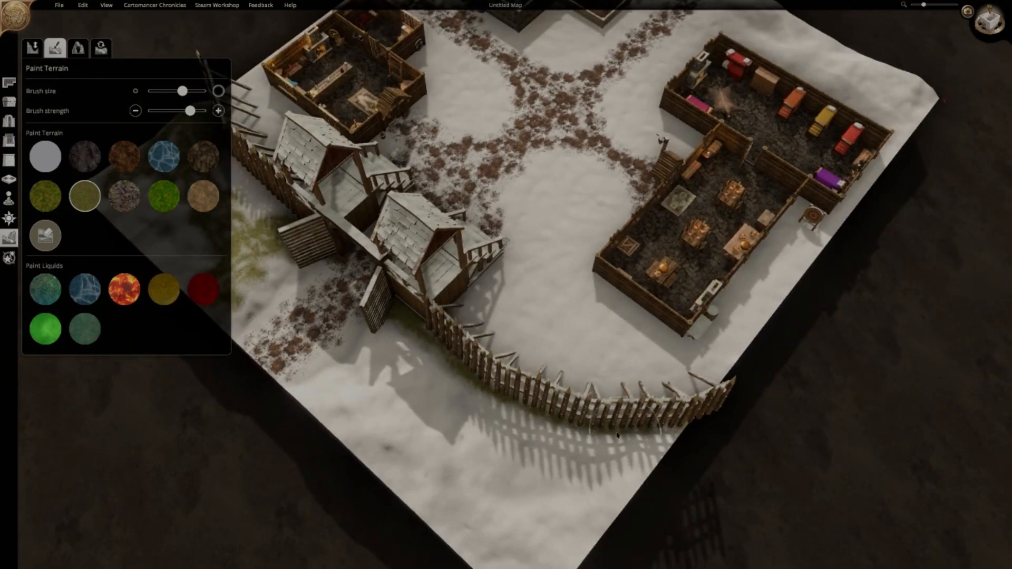
Paint the same grass along the outside foot of the palisade on the other side of the gate
mouse_move(617, 435)
left_mouse_down()
mouse_move(437, 355)
mouse_move(449, 362)
left_mouse_up()
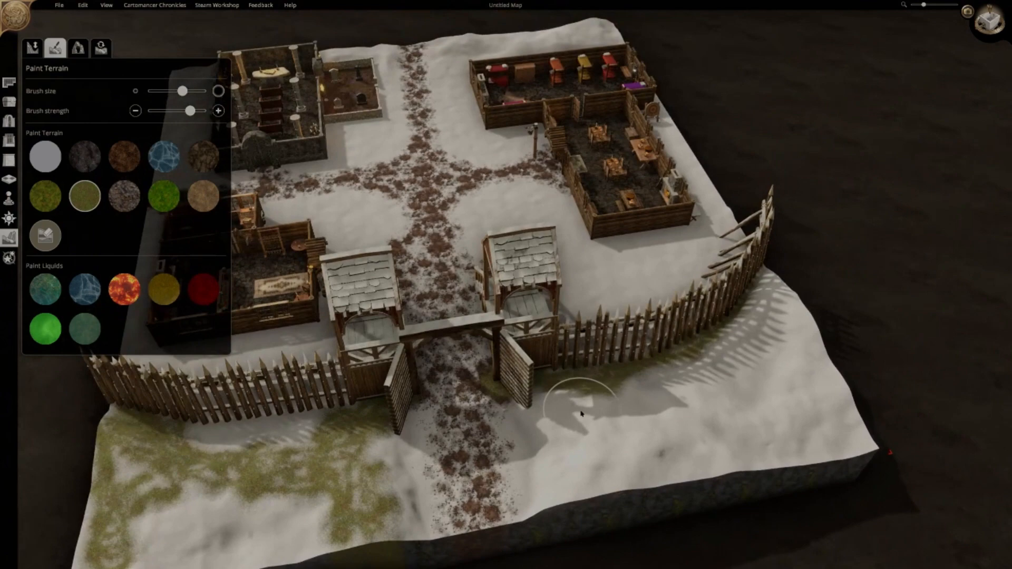
left_click_drag(582, 409, 561, 403)
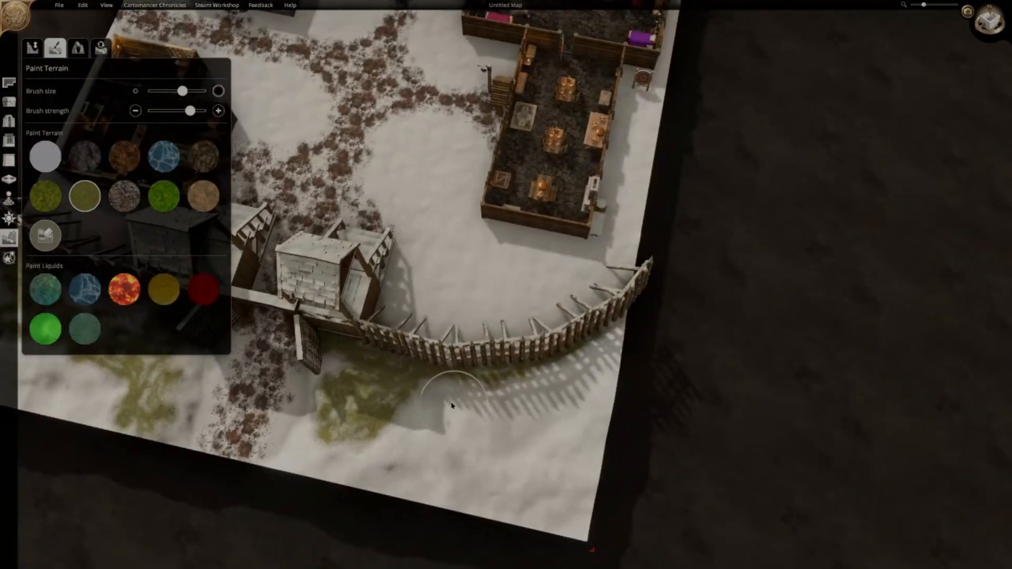
left_click_drag(450, 406, 434, 416)
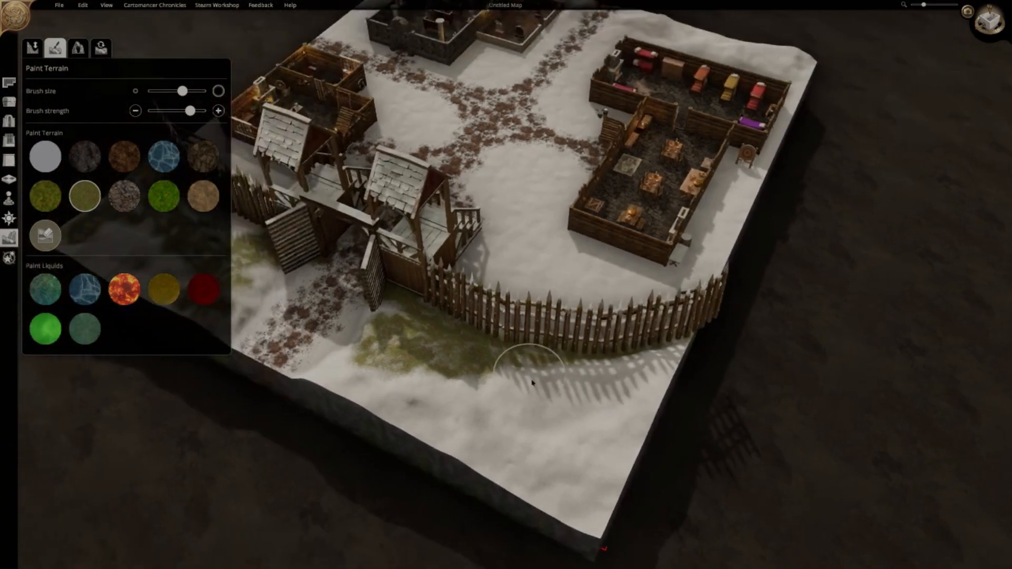
Build up a dense green grass patch on the snow outside that palisade, spreading it towards the map edge
left_click_drag(520, 373, 419, 383)
left_click_drag(459, 385, 490, 415)
left_click_drag(503, 411, 493, 419)
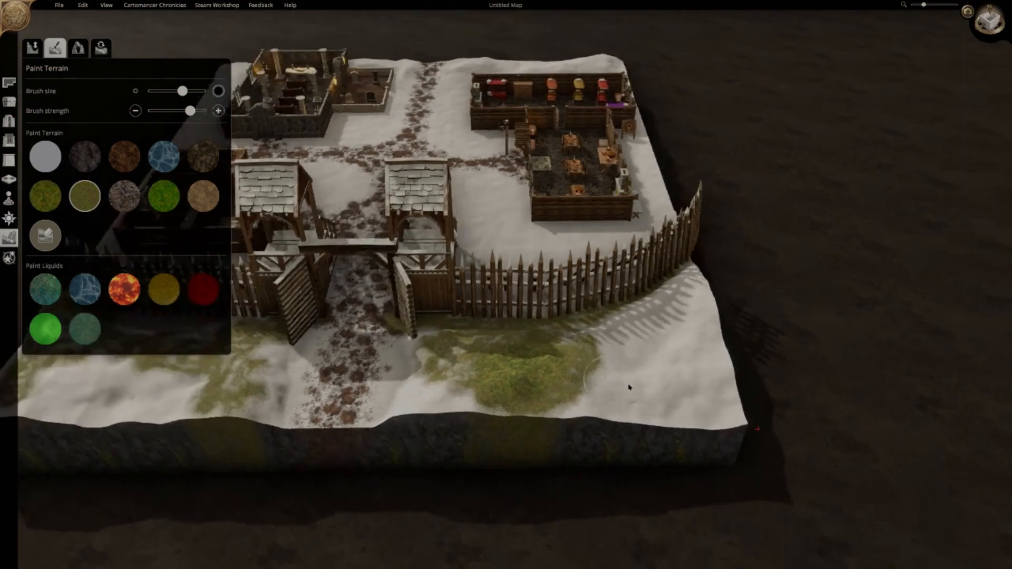
left_click_drag(532, 448, 519, 426)
left_click_drag(519, 427, 506, 411)
left_click_drag(398, 303, 406, 313)
left_click_drag(406, 313, 401, 316)
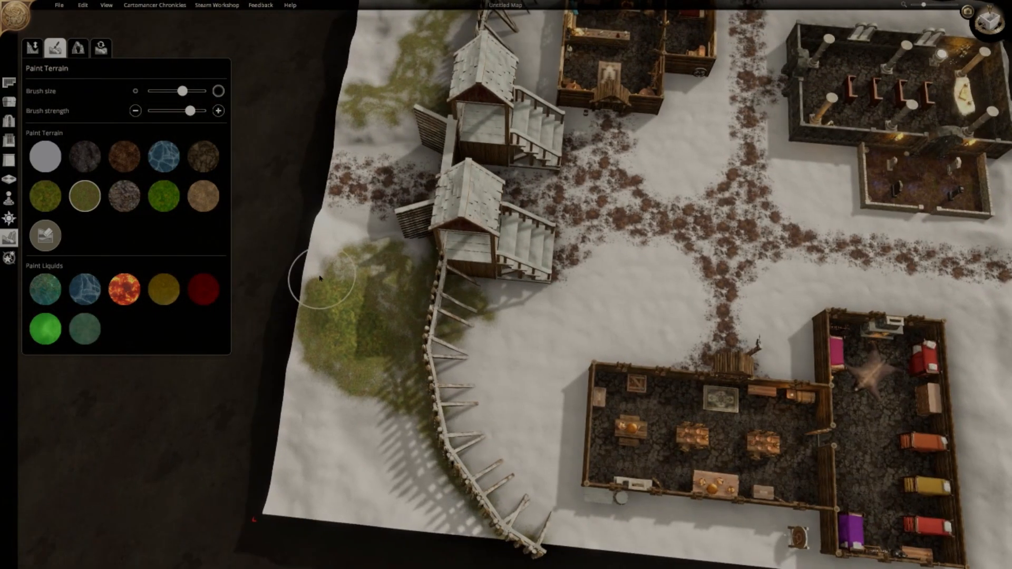
Add grass inside the palisade beside the gatehouse and at the fence's end near the large wooden building
left_click_drag(473, 292, 505, 324)
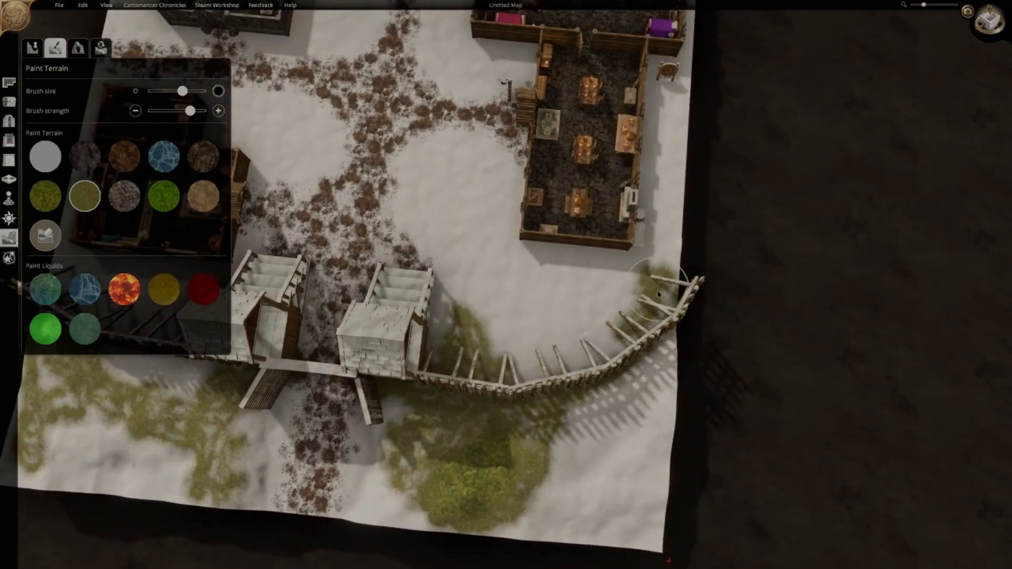
left_click(569, 308)
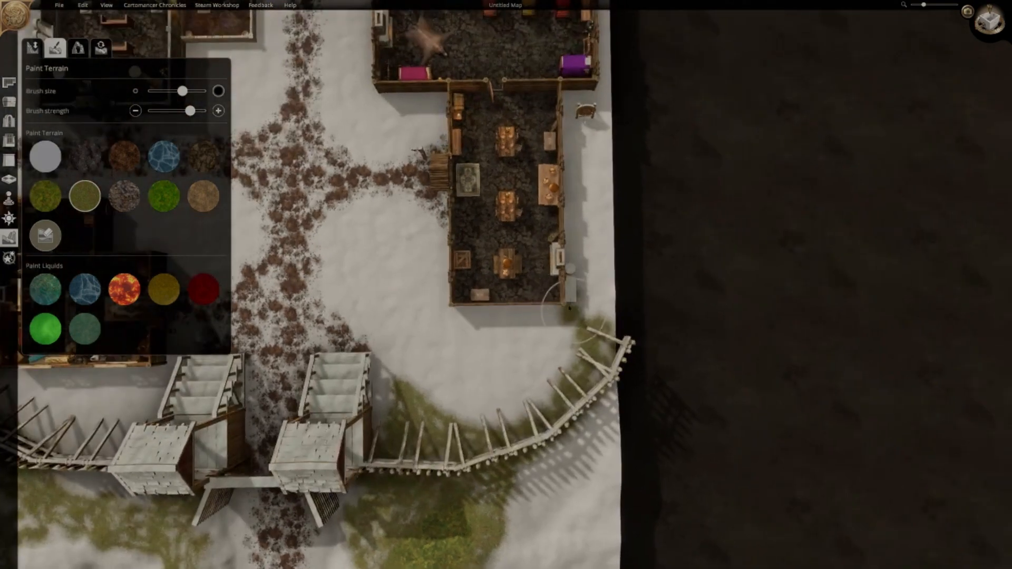
Paint a tan sandy strip behind the large wooden building and brown dirt around its end walls facing the palisade
left_click(536, 159)
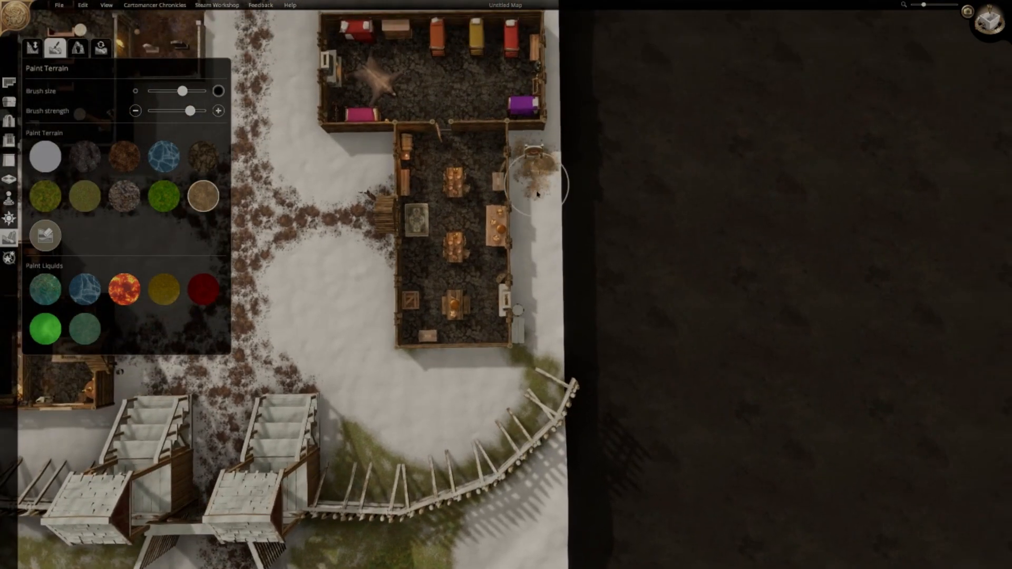
left_click_drag(537, 194, 543, 342)
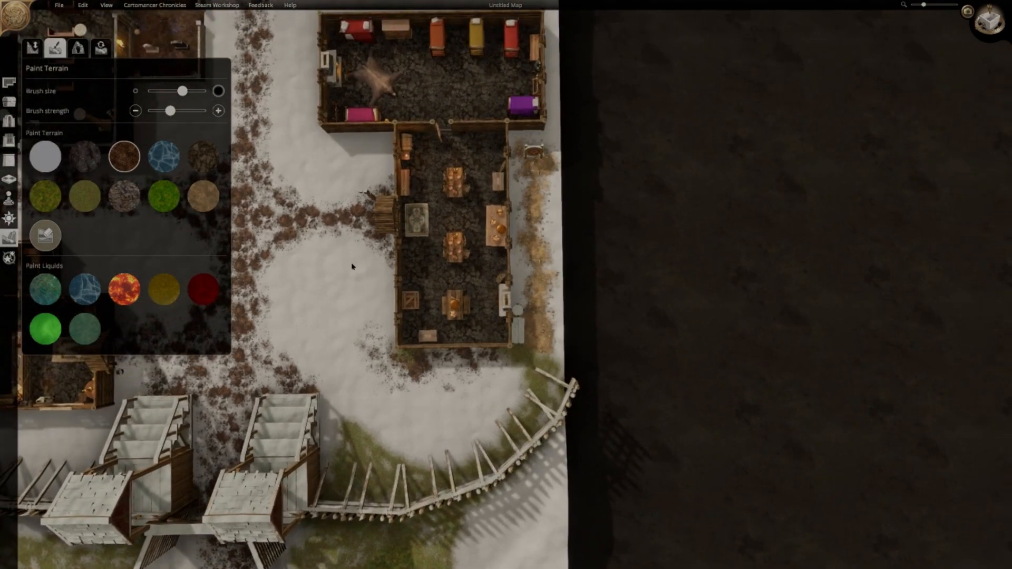
left_click_drag(369, 343, 369, 237)
left_click_drag(170, 111, 205, 112)
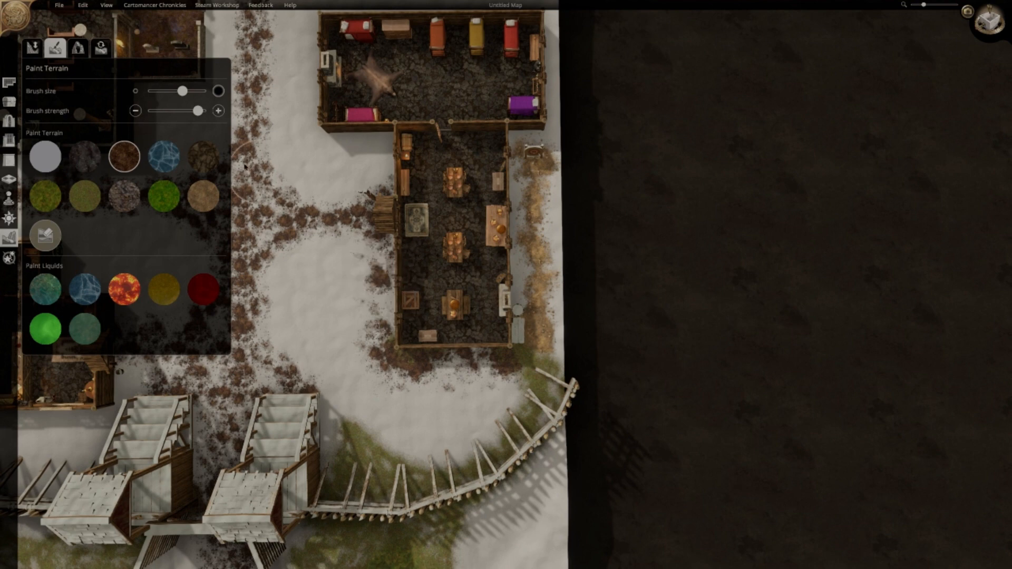
left_click(440, 365)
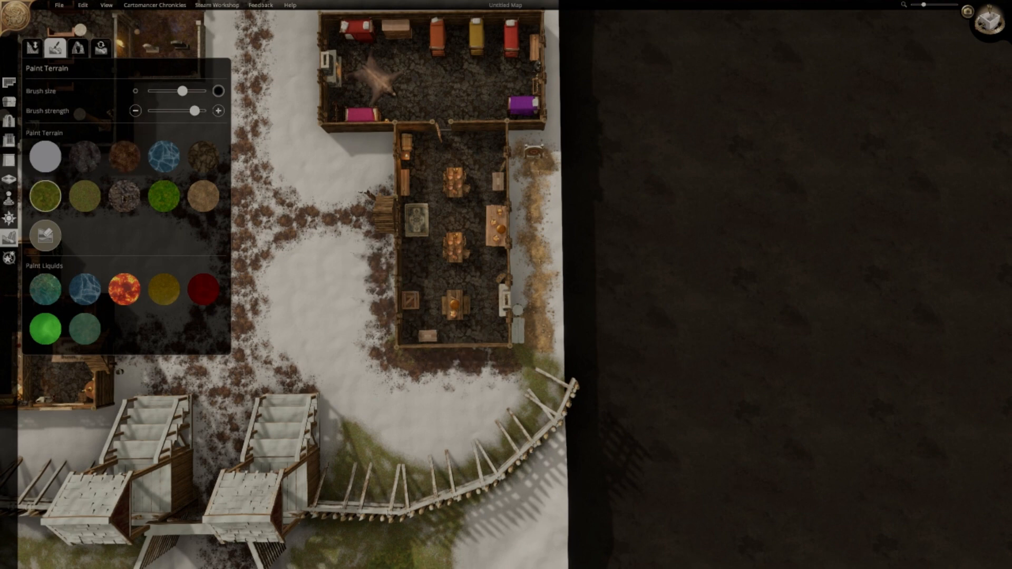
Lower the brush strength slightly and paint yellow-green grass by the palisade's end and along the sandy strip behind the large building
left_click_drag(195, 111, 185, 111)
left_click(478, 424)
key("ctrl+z")
left_click(85, 196)
left_click_drag(498, 402, 517, 403)
key("w")
key("d")
left_click(510, 156)
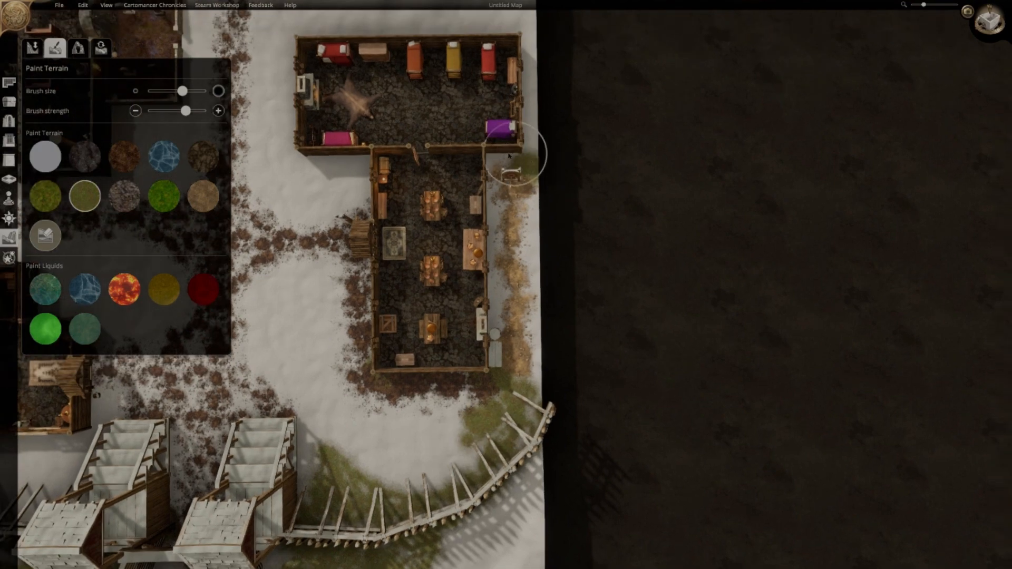
left_click(533, 216)
left_click(534, 375)
Paint faint yellow-green grass along the outer walls of the chapel and its graveyard
mouse_move(536, 382)
middle_mouse_down()
mouse_move(644, 320)
mouse_move(503, 279)
mouse_move(477, 340)
middle_mouse_up()
mouse_move(677, 254)
middle_mouse_down()
mouse_move(531, 343)
mouse_move(414, 317)
middle_mouse_up()
left_click(405, 364)
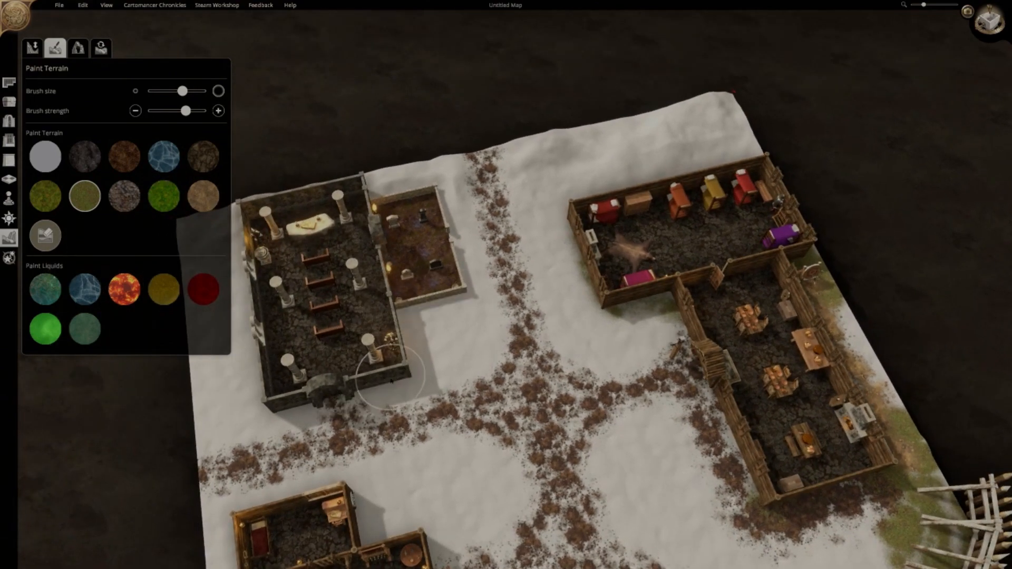
middle_click_drag(426, 307, 482, 396)
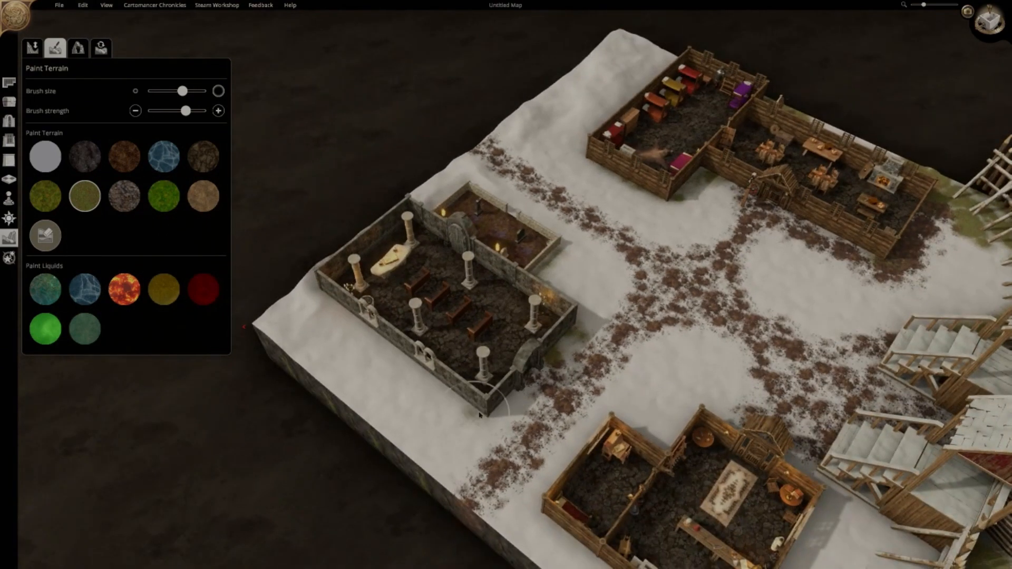
middle_click_drag(422, 368, 571, 368)
middle_click_drag(489, 388, 623, 376)
middle_click_drag(560, 389, 579, 271)
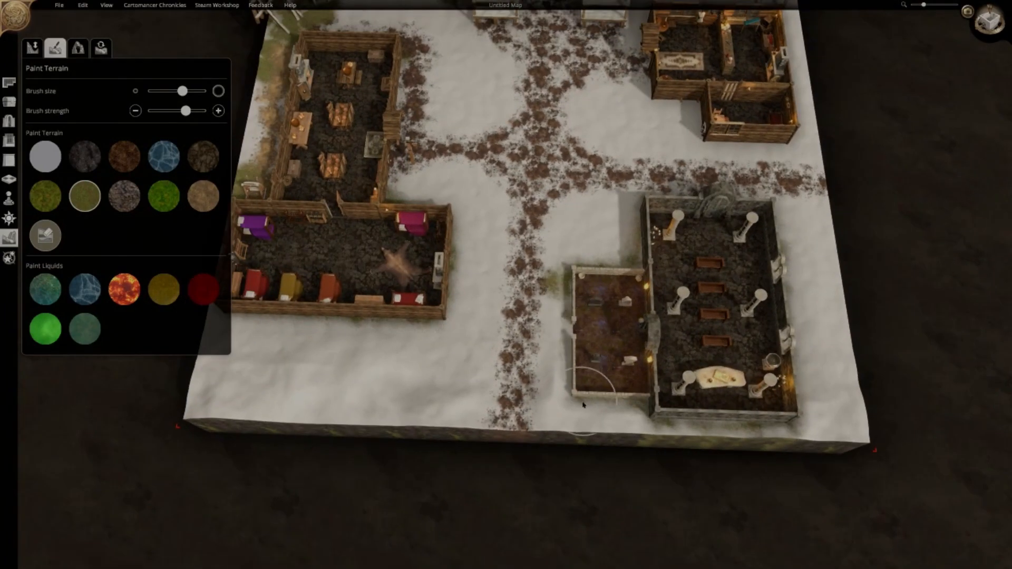
Paint faint yellow-green grass around the outer walls of the smaller wooden building
mouse_move(583, 405)
middle_mouse_down()
mouse_move(553, 202)
mouse_move(675, 216)
middle_mouse_up()
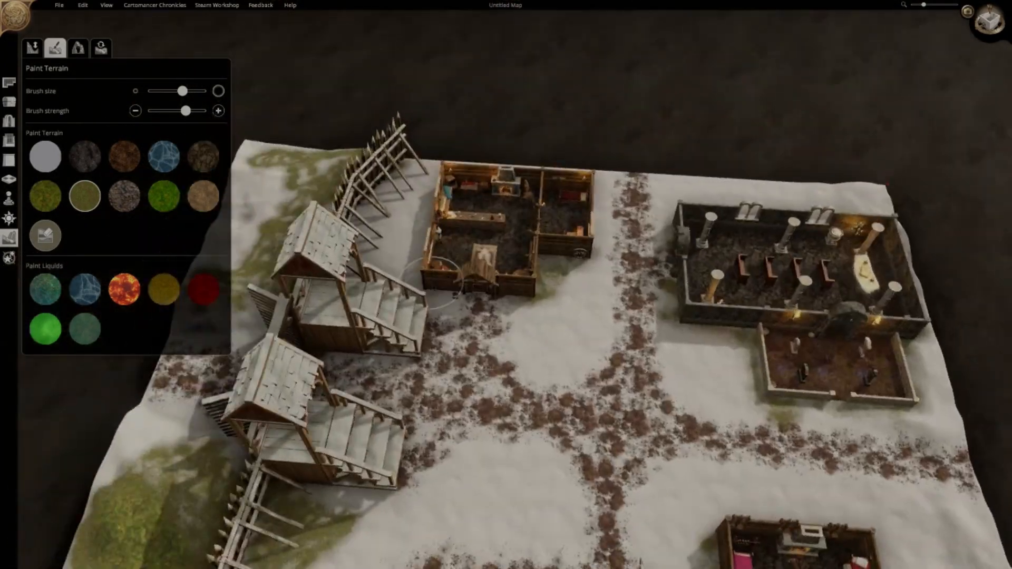
middle_click_drag(437, 280, 659, 252)
mouse_move(559, 384)
middle_mouse_down()
mouse_move(707, 309)
mouse_move(663, 241)
middle_mouse_up()
key("d")
key("w")
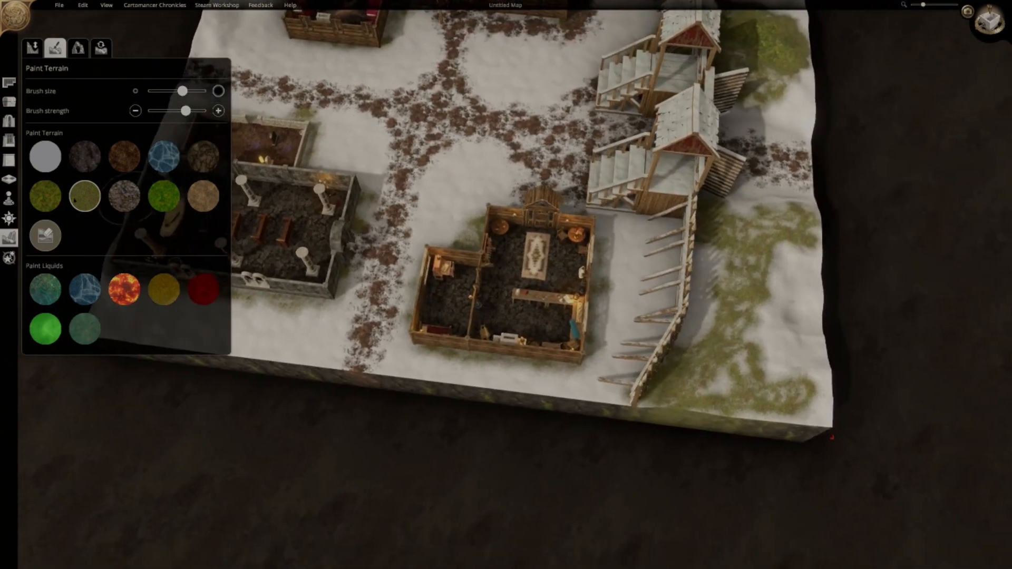
Paint leafy dark green grass inside the palisade behind the smaller building, next to the gatehouse and at the fence's end
left_click(45, 196)
left_click(621, 275)
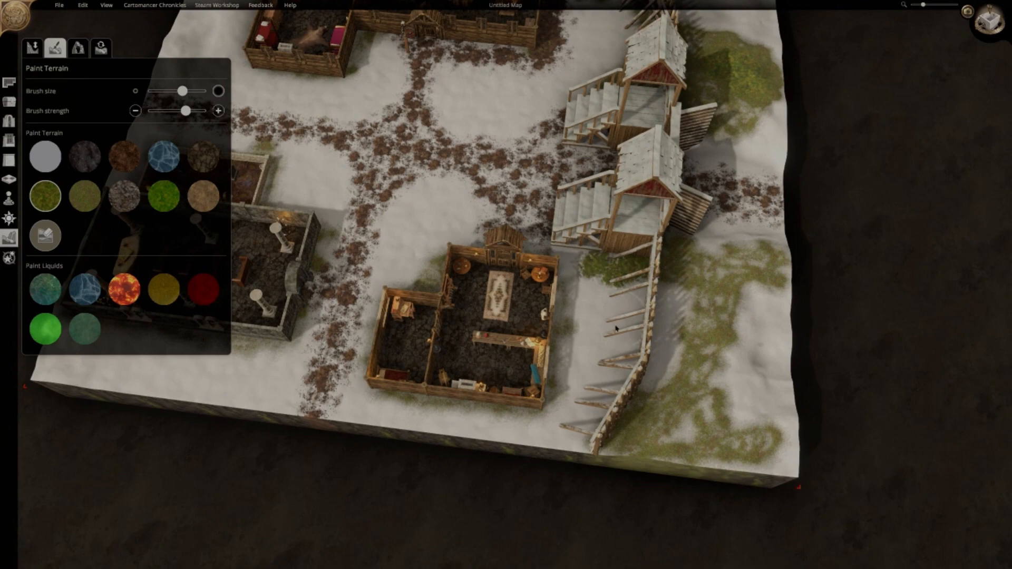
key("a")
key("s")
left_click(625, 393)
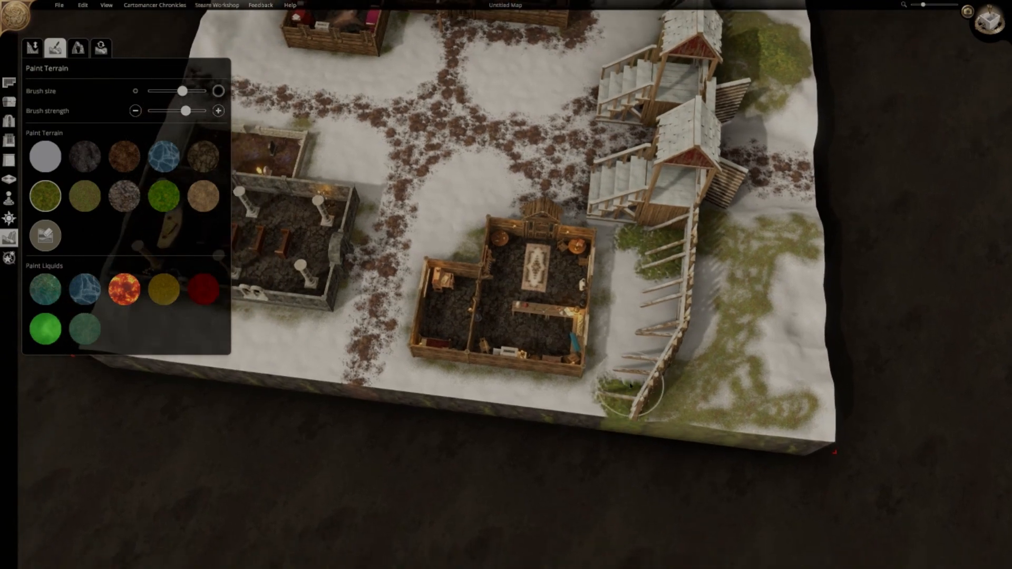
Paint a leafy green patch on the map corner behind the chapel
key("e")
key("a")
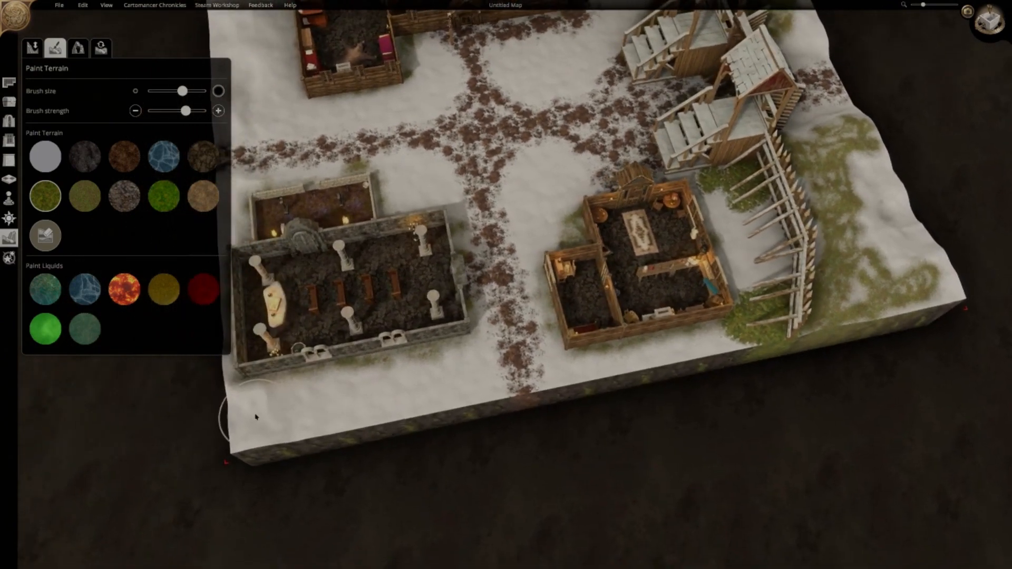
mouse_move(258, 416)
left_mouse_down()
mouse_move(278, 429)
mouse_move(242, 443)
mouse_move(324, 427)
left_mouse_up()
Paint a leafy green patch between the large wooden building's bunk room and the map edge
key("a")
key("q")
key("w")
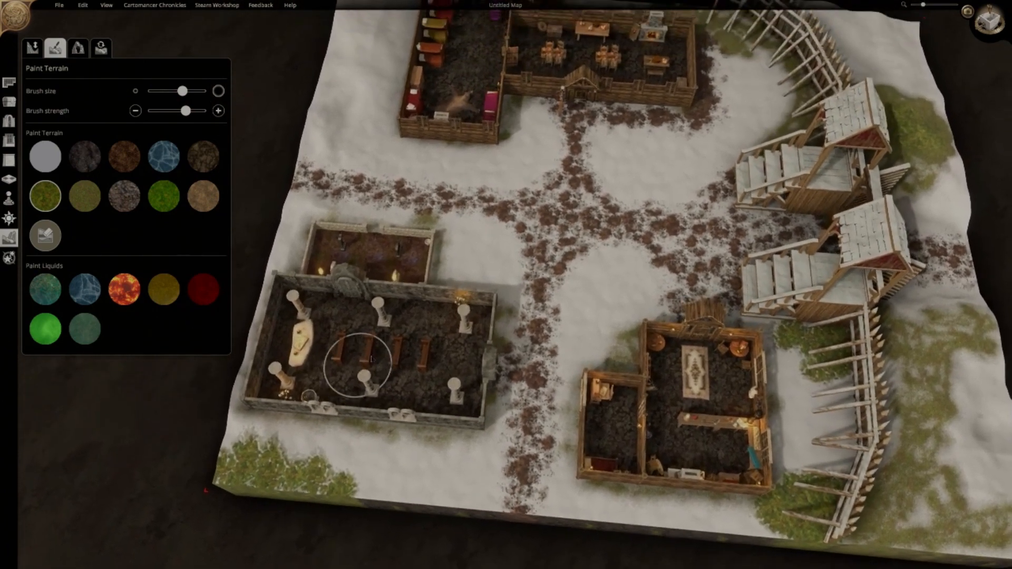
key("e")
key("a")
left_click_drag(348, 213, 358, 207)
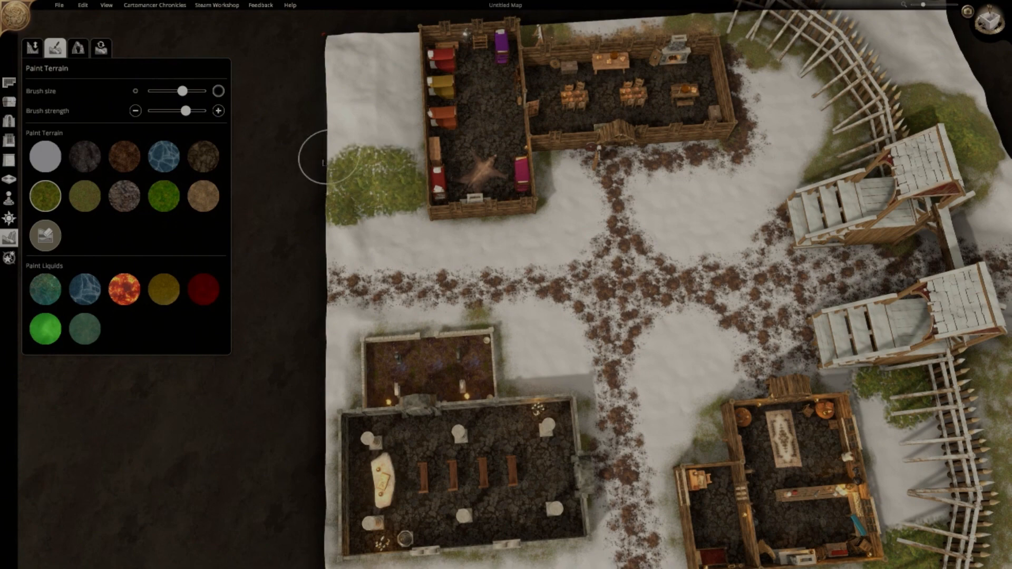
Paint a small leafy green patch on the map corner beyond the bunk room
key("e")
key("w")
key("a")
left_click_drag(302, 192, 313, 200)
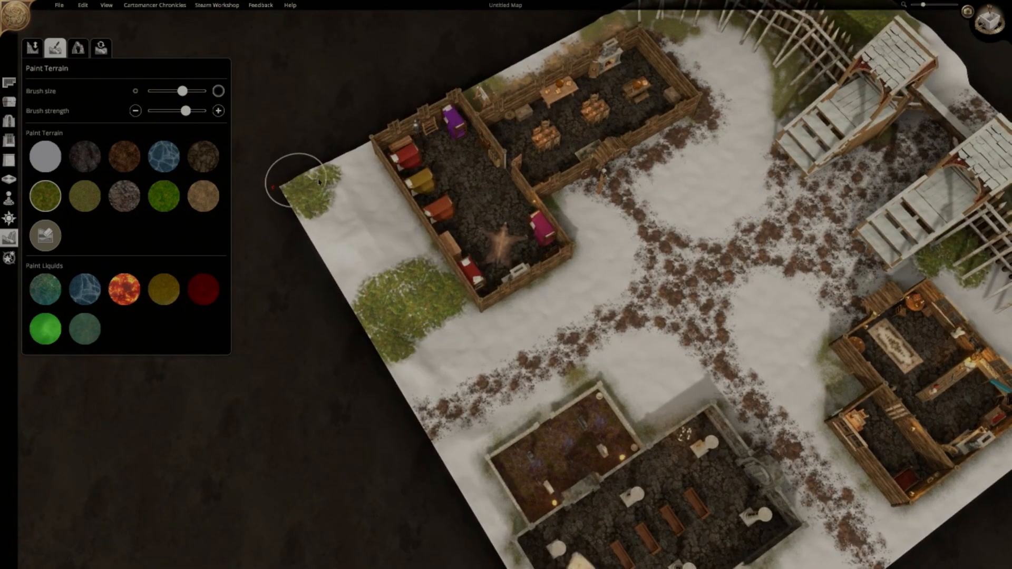
Paint small leafy green patches in the courtyard before the large wooden building, before the smaller building and beside the graveyard
middle_click_drag(311, 212, 631, 289)
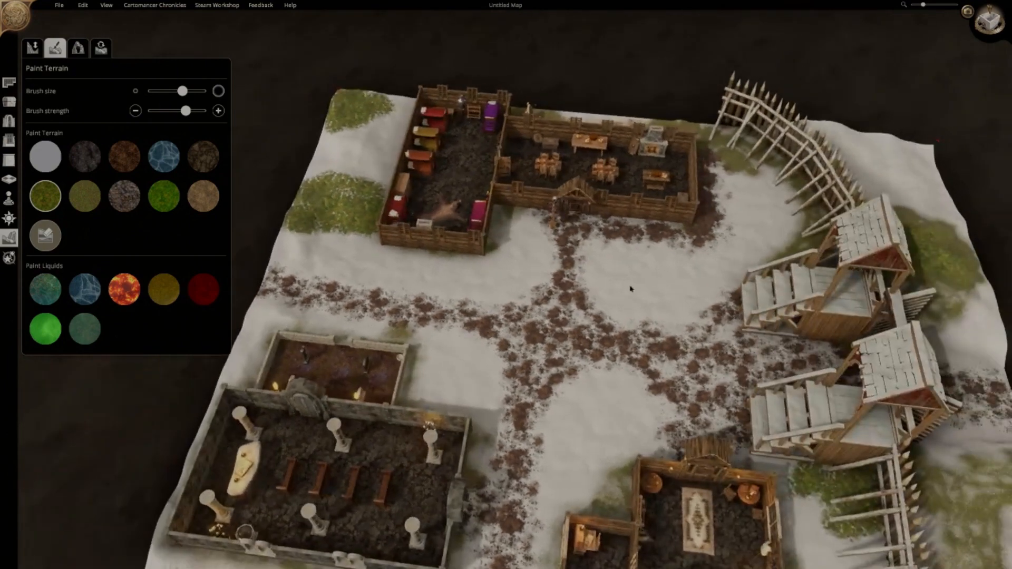
left_click_drag(642, 295, 644, 300)
key("a")
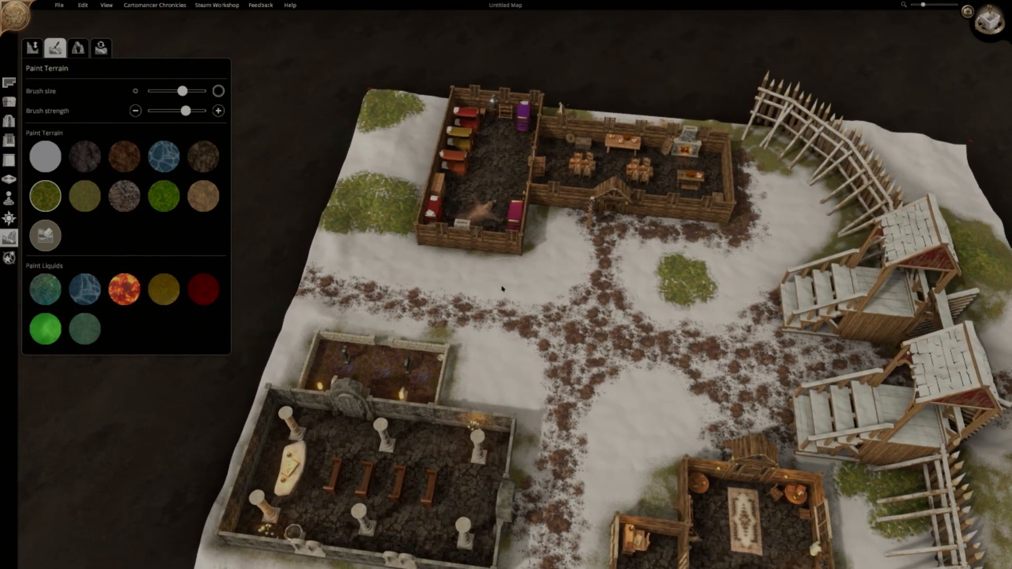
key("s")
key("d")
left_click(600, 377)
Paint leafy green patches on the two map corners outside the palisade
middle_click_drag(617, 377, 740, 325)
key("s")
left_click(779, 481)
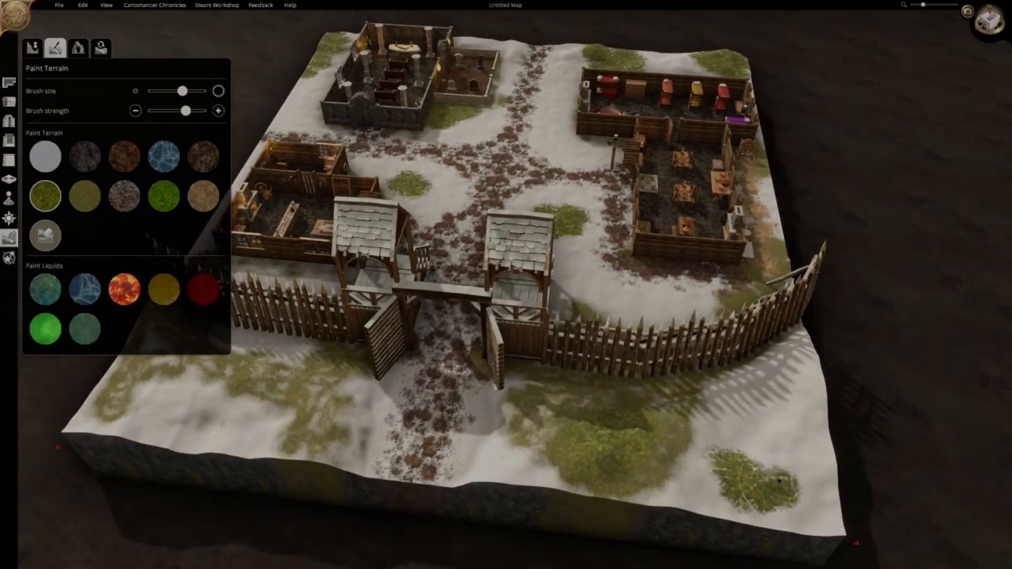
key("a")
left_click(305, 458)
middle_click_drag(305, 459, 884, 36)
Switch from terrain painting to placing objects and search the object library for "tree"
left_click(990, 21)
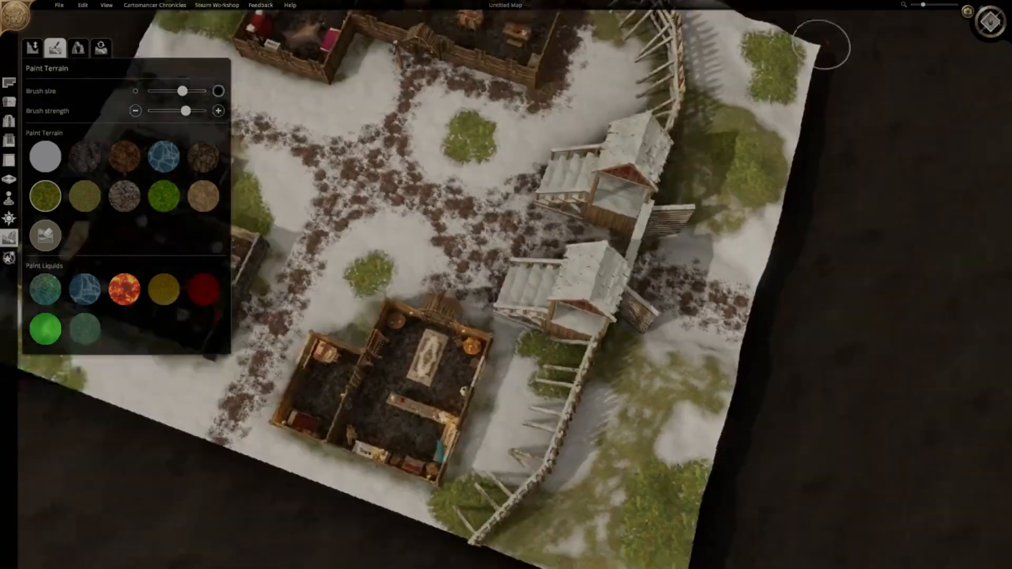
key("w")
scroll(499, 247, "down", 1)
key("a")
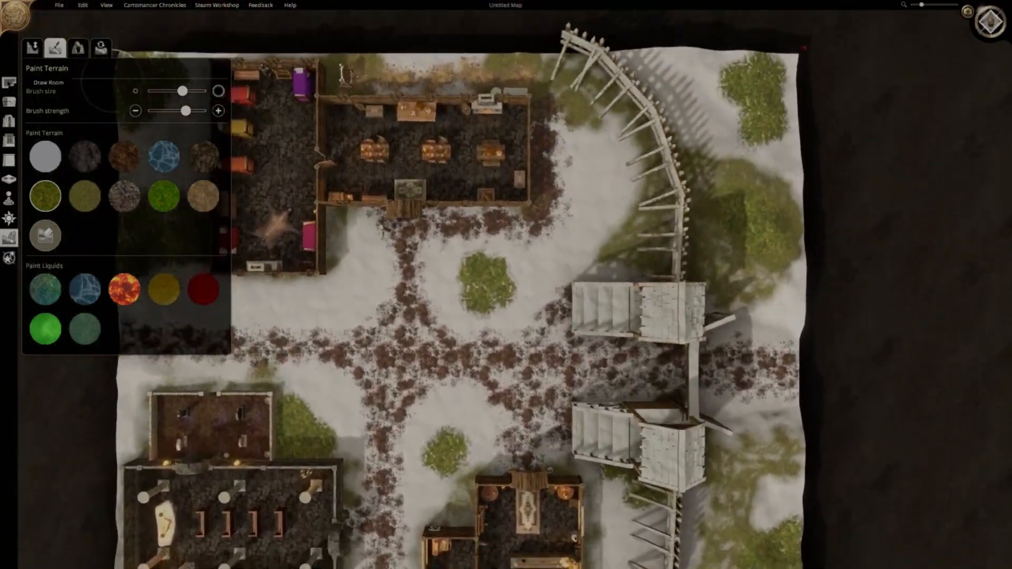
key("s")
left_click(9, 102)
type("tr")
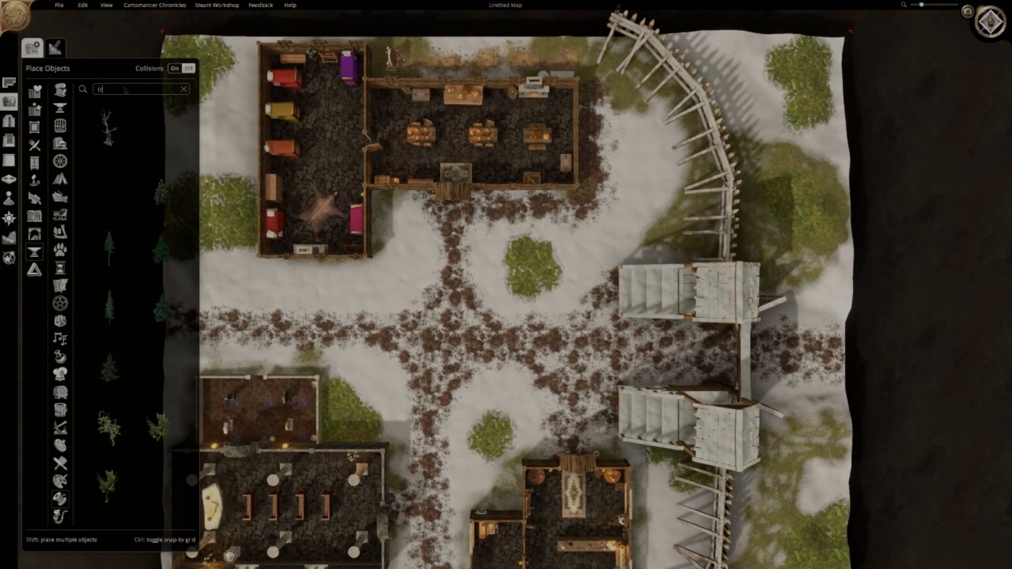
type("eew")
middle_click_drag(267, 153, 90, 171)
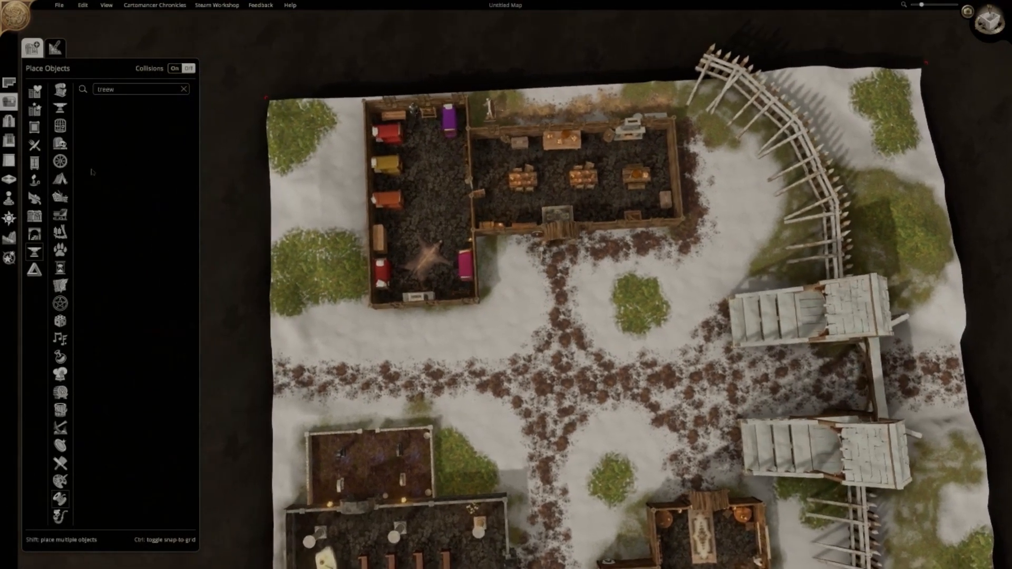
double_click(104, 90)
type("tree")
Place two snowy conifers of different kinds on the grassy map corner behind the bunk room
left_click(109, 298)
left_click(375, 208)
middle_click_drag(376, 208, 398, 120)
key("w")
left_click(161, 299)
left_click(396, 232)
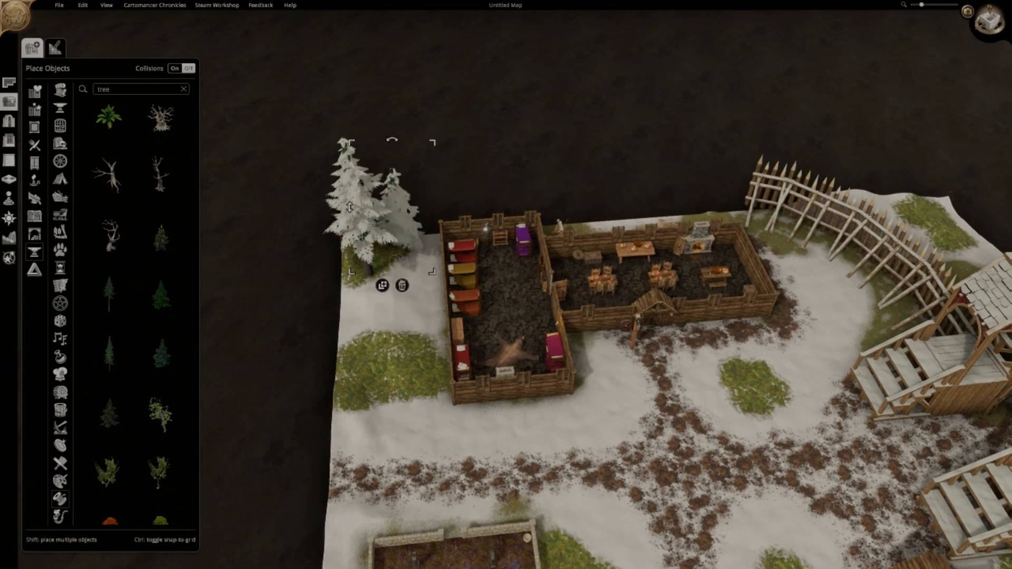
Place snowy conifers on the grass patches by the bunk room, behind the chapel, outside the palisade and beside the gatehouse
left_click(415, 349)
middle_click_drag(415, 348, 316, 477)
key("a")
left_click(316, 477, "shift")
key("w")
left_click(917, 527, "shift")
key("a")
left_click(453, 348, "shift")
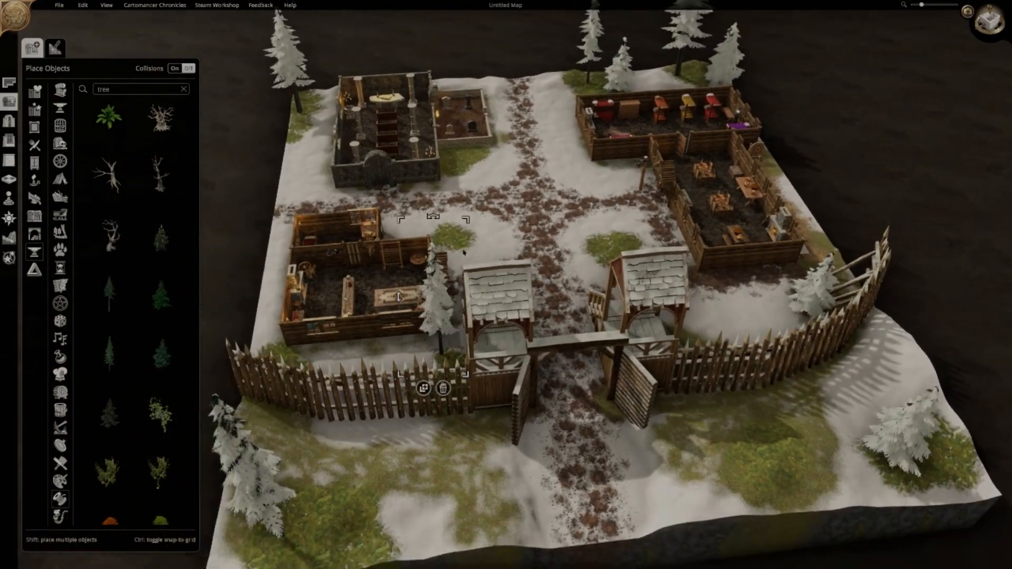
Place snowy conifers inside the palisade by the other gate tower, next to the graveyard and at the smaller building's rear corner
key("w")
key("d")
left_click(695, 401, "shift")
left_click(421, 174, "shift")
key("s")
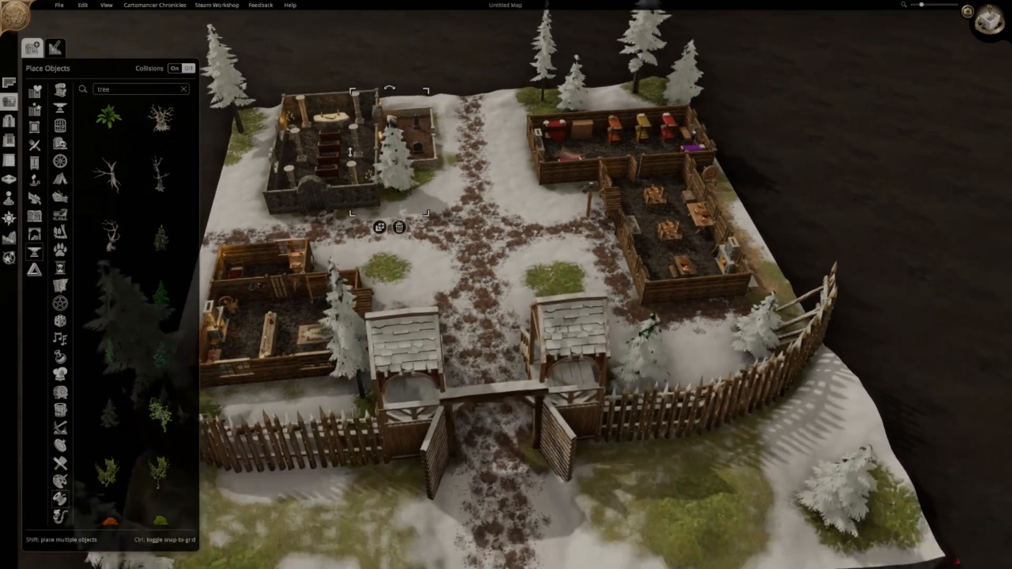
key("a")
left_click(361, 493, "shift")
key("w")
Place snowy conifers on the courtyard grass patches in front of the large and the smaller wooden buildings
middle_click_drag(360, 493, 432, 337)
key("s")
left_click(585, 289)
key("w")
key("a")
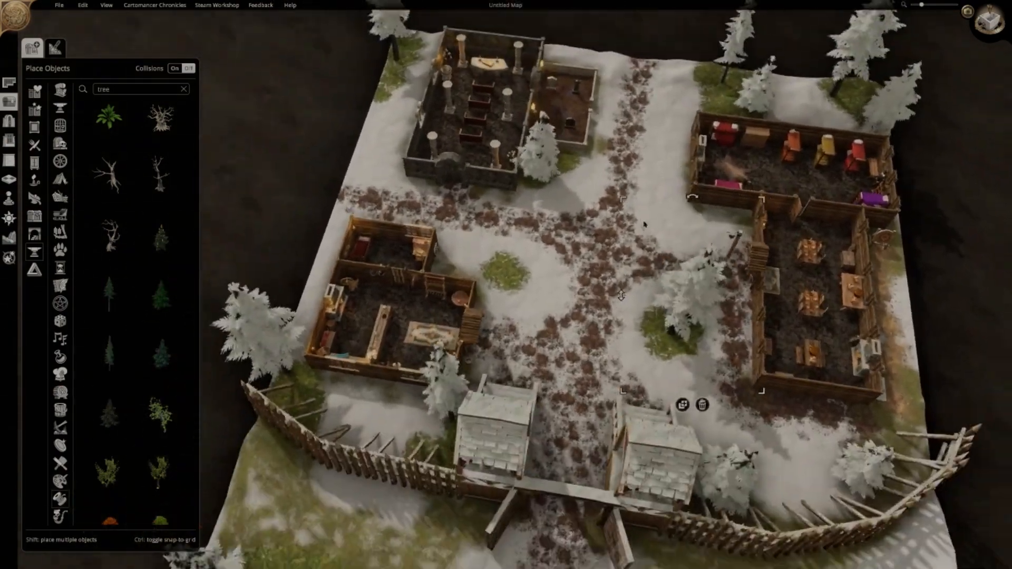
key("s")
key("d")
key("w")
key("a")
left_click(740, 68)
left_click(504, 221)
Add more snowy conifers outside the palisade and at the chapel's map corner
middle_click_drag(503, 221, 648, 37)
key("q")
key("w")
key("e")
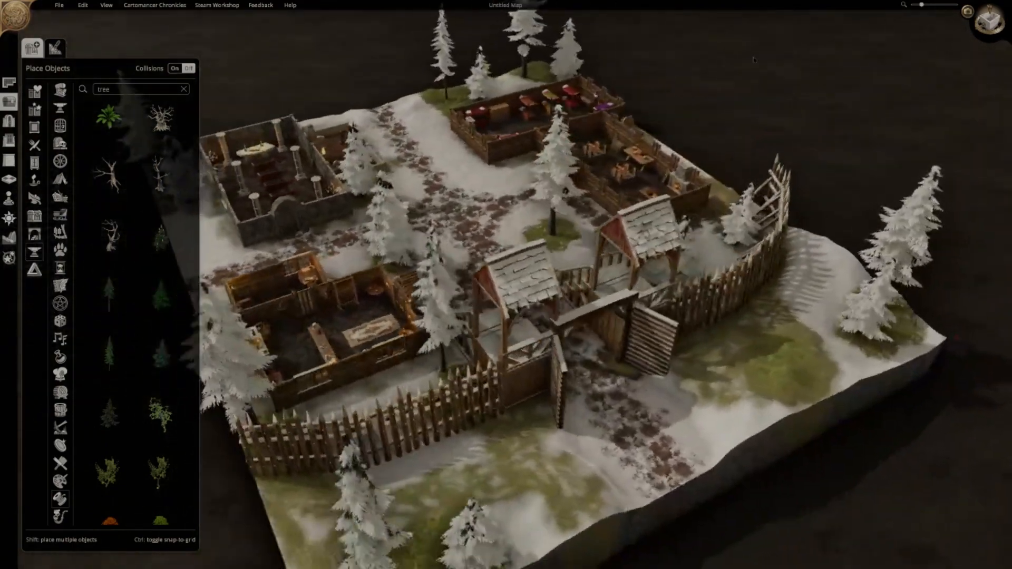
key("s")
key("d")
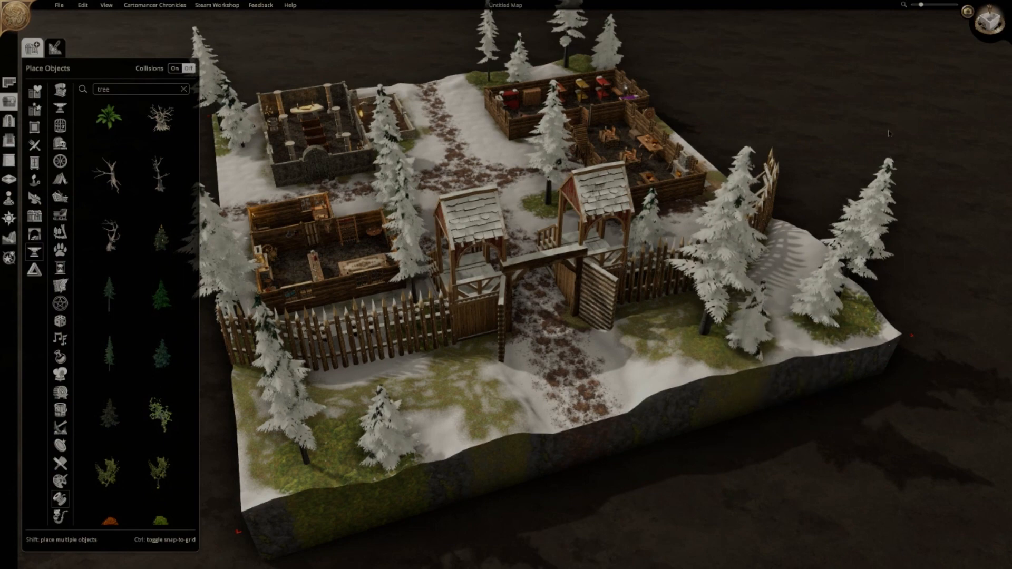
Look through the remaining tree models and search the object library for "bush"
key("e")
scroll(160, 359, "down", 1)
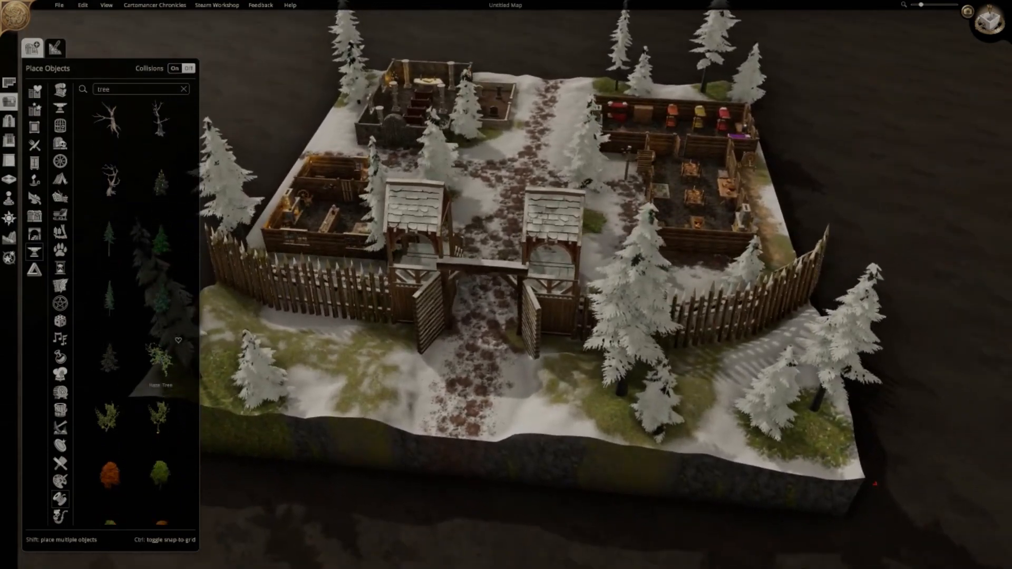
scroll(161, 360, "down", 5)
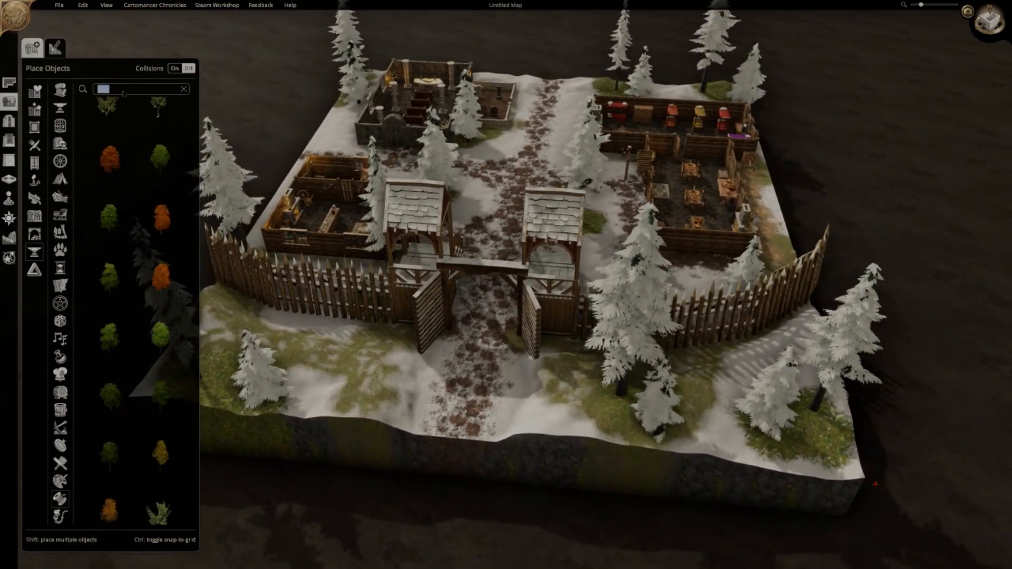
type("bush")
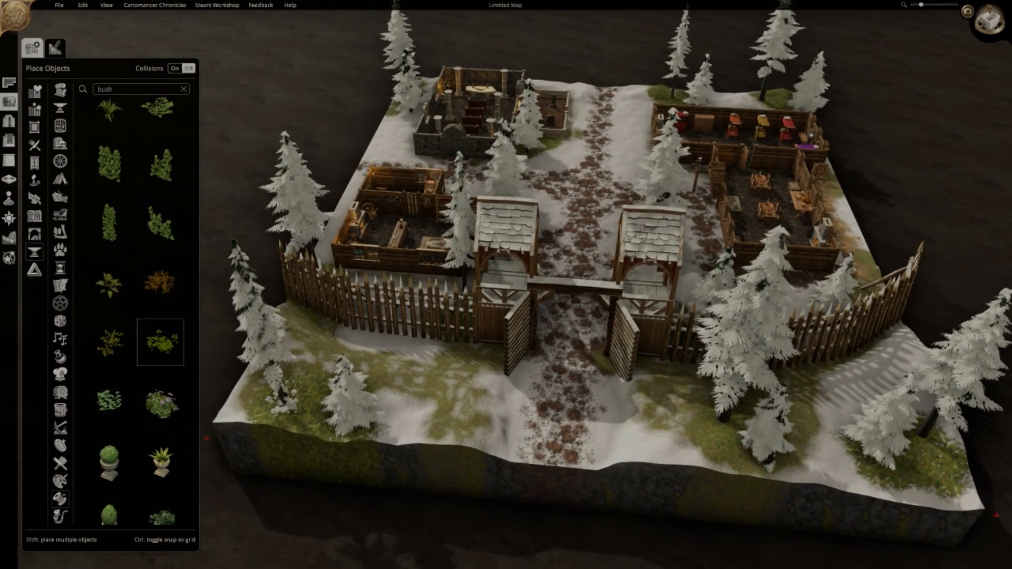
Place bushes around the trees on the chapel's map corner, in the courtyard and at the palisade
type("e")
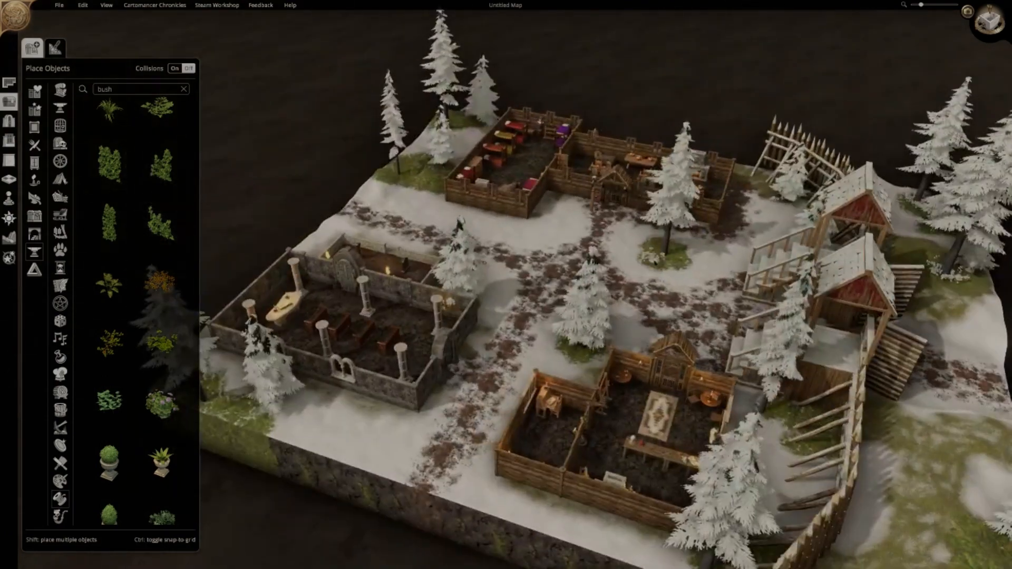
middle_click_drag(396, 178, 253, 369)
left_click(160, 280)
middle_click_drag(497, 411, 527, 501)
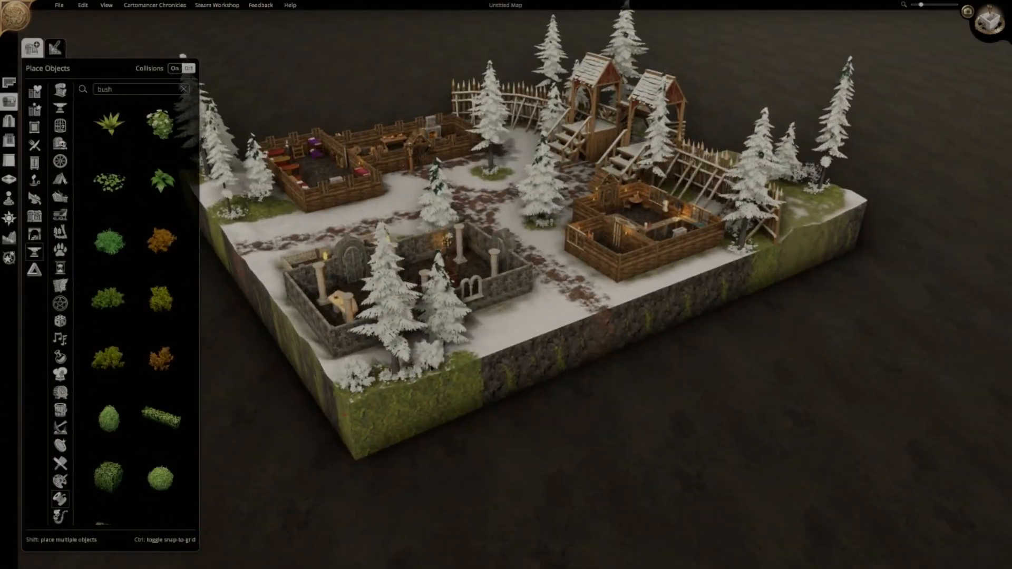
left_click(363, 409)
middle_click_drag(363, 408, 45, 295)
left_click(109, 298)
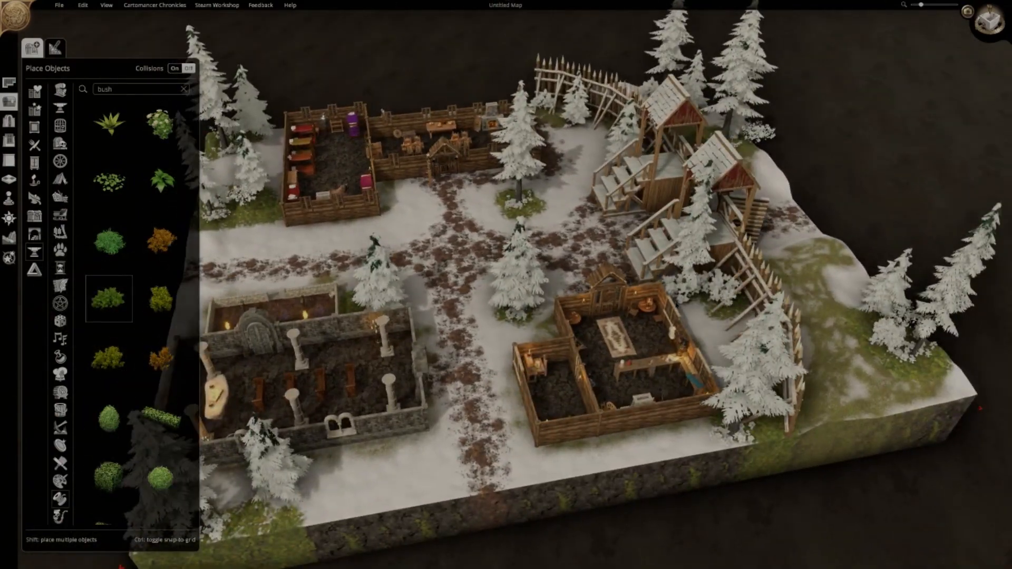
Place different bushes around the trees on the grass beside the bunk room and next to the graveyard
middle_click_drag(677, 305, 275, 367)
left_click(160, 299)
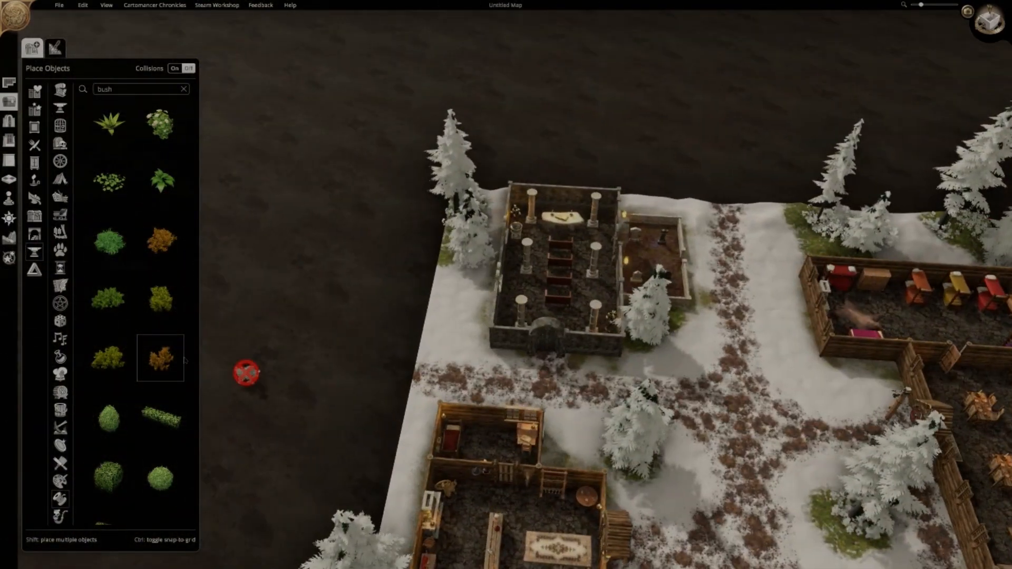
left_click(109, 298)
middle_click_drag(506, 316, 369, 342)
left_click(109, 241)
left_click(109, 357)
middle_click_drag(564, 284, 353, 335)
left_click(400, 351)
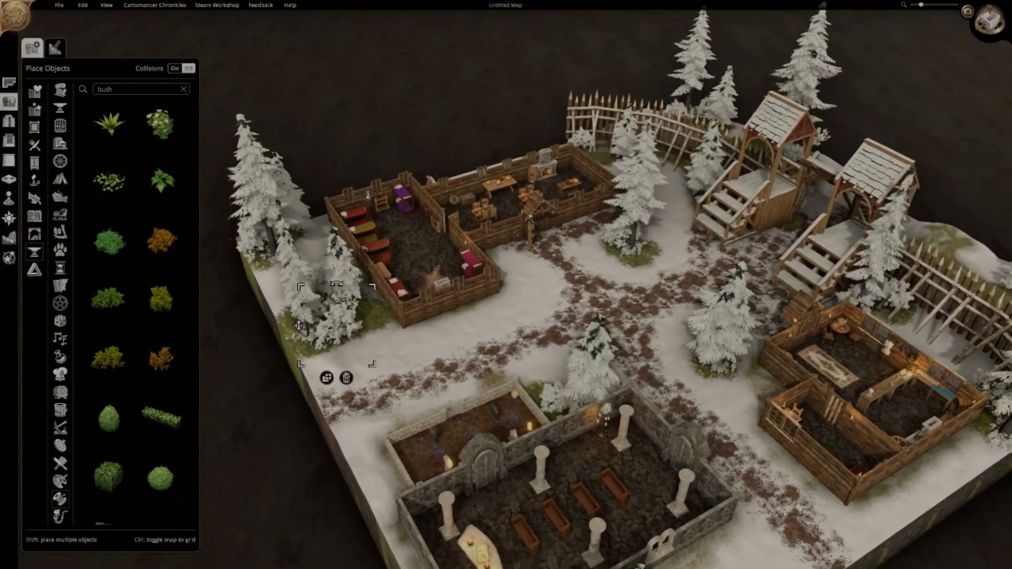
Place further bushes around the courtyard tree by the large building and among the trees outside the palisade
left_click(110, 358)
scroll(605, 285, "down", 3)
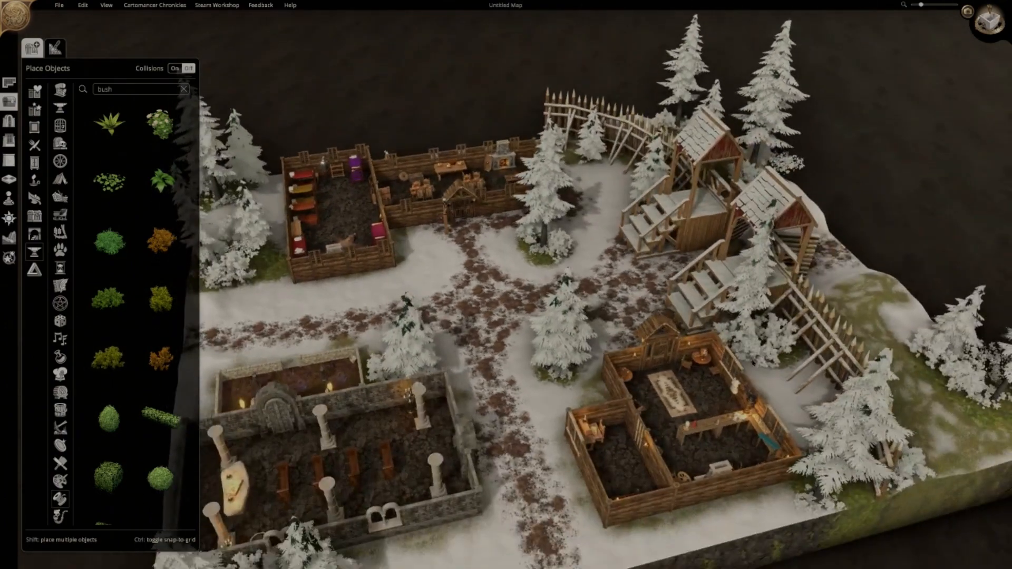
middle_click_drag(605, 284, 400, 285)
middle_click_drag(475, 285, 346, 343)
scroll(179, 364, "up", 1)
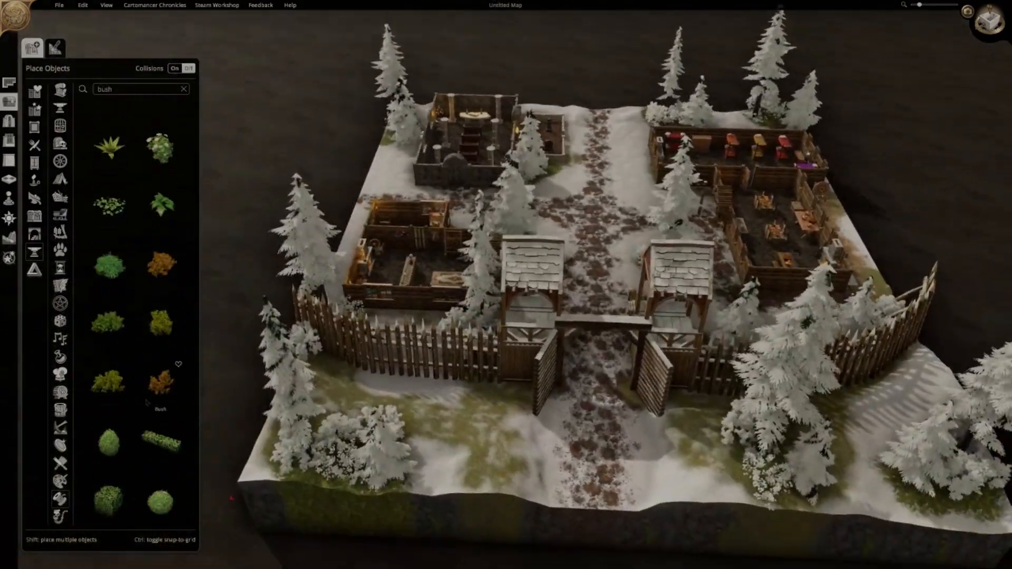
left_click(109, 179)
middle_click_drag(494, 413, 807, 327)
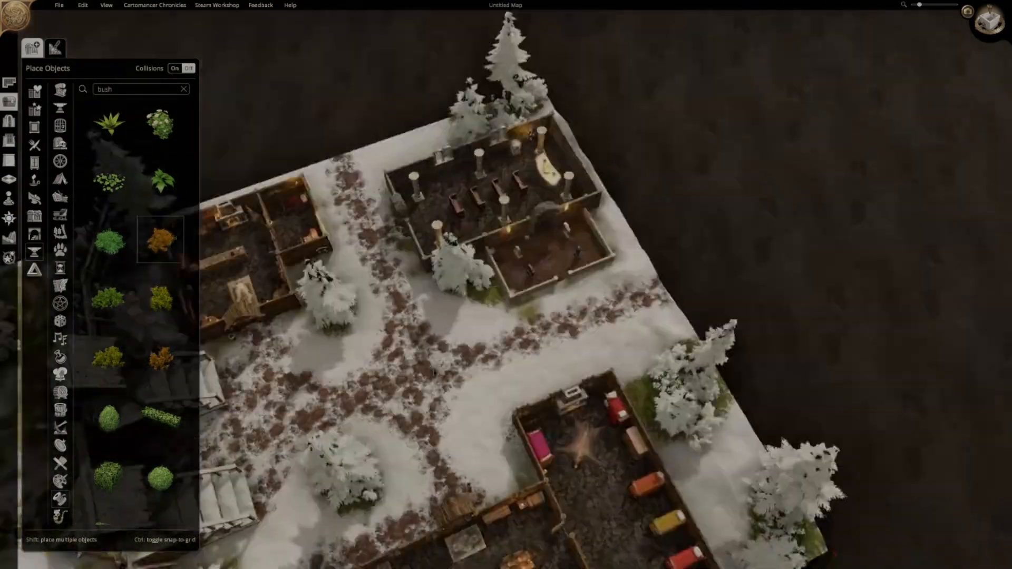
Place a climbing plant against the back wall of the large wooden building's dining room
left_click(601, 237)
scroll(109, 212, "down", 2)
scroll(109, 212, "down", 3)
left_click(160, 386)
middle_click_drag(527, 369, 501, 438)
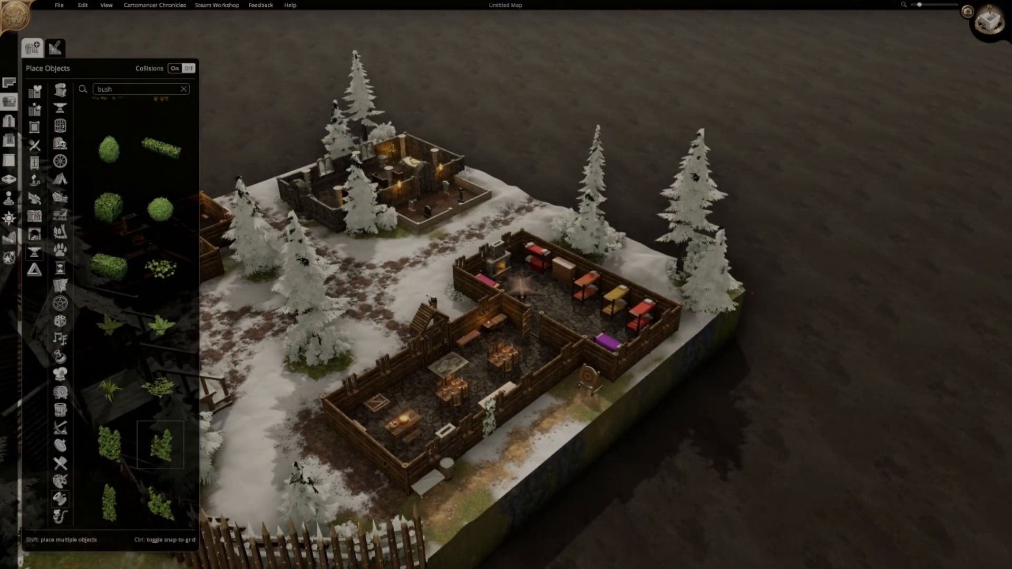
middle_click_drag(480, 454, 595, 416)
scroll(160, 316, "down", 3)
Search the object library for "barren" and place a barren climbing plant between the windows of the smaller building's outer wall
left_click(184, 89)
type("barren")
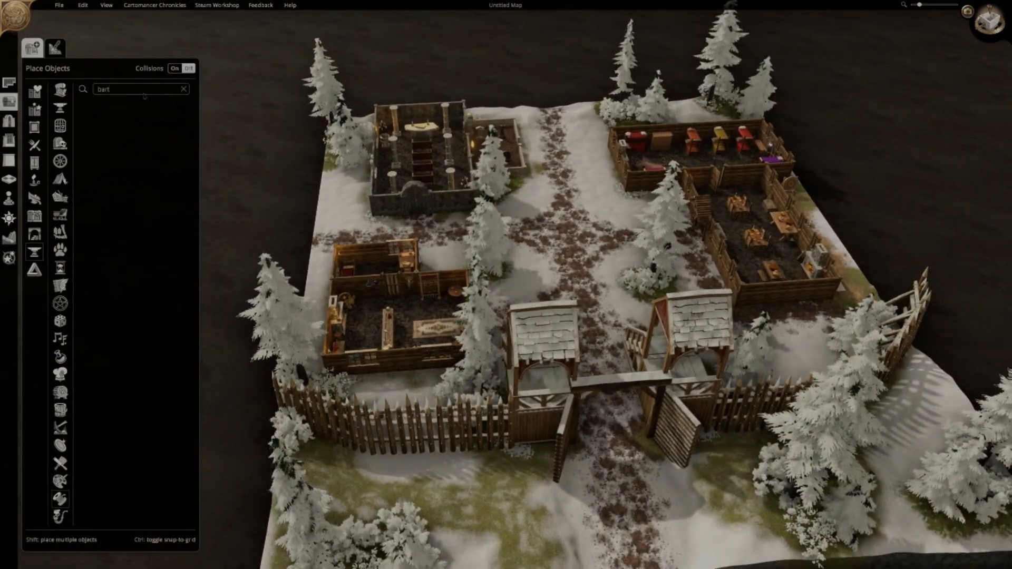
scroll(394, 405, "up", 1)
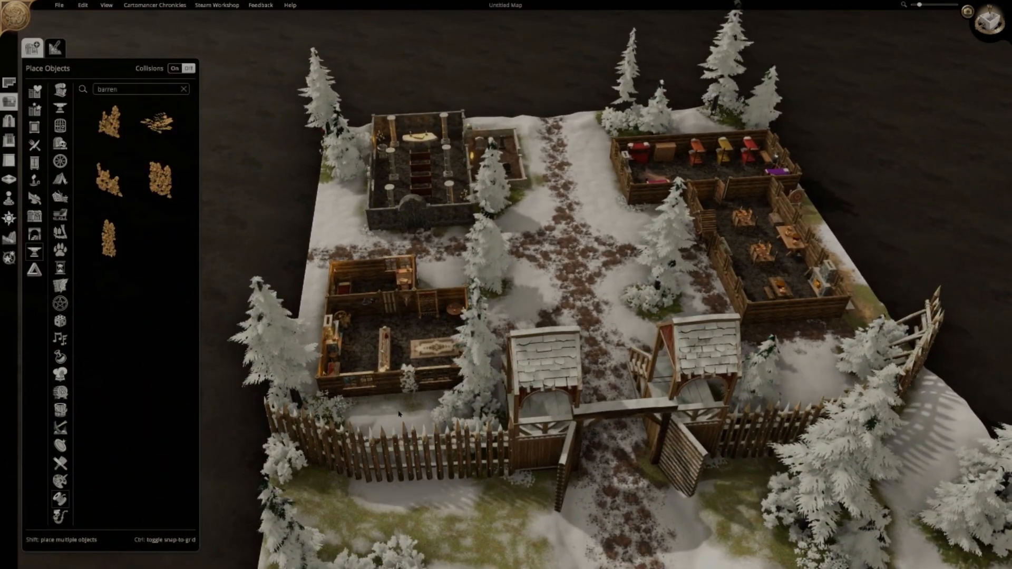
scroll(399, 414, "up", 5)
left_click(530, 453)
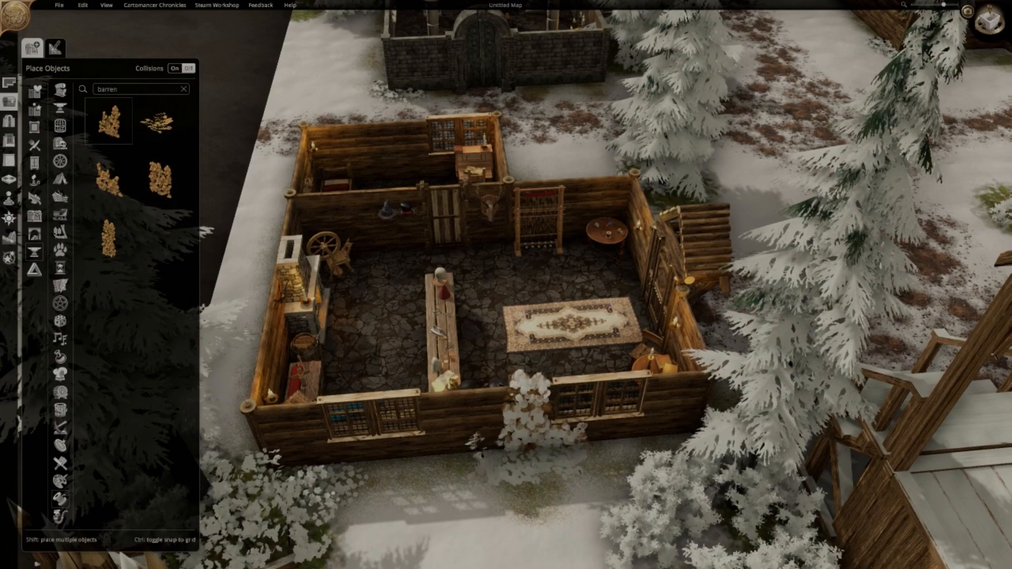
key("s")
scroll(469, 493, "down", 2)
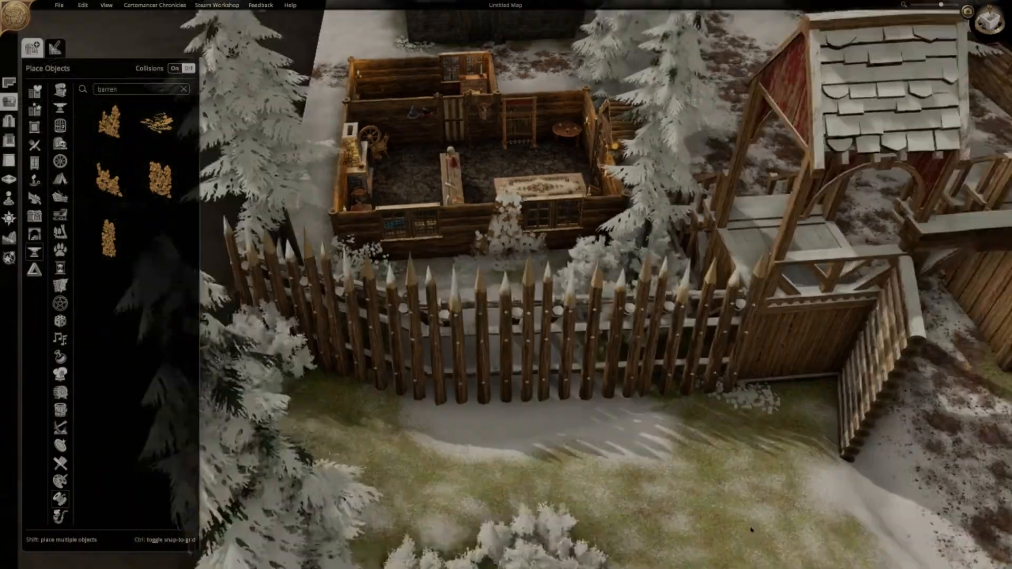
Place boulders among the trees by the bunk room and outside the palisade, searching the object library for "moss" and "rock"
key("d")
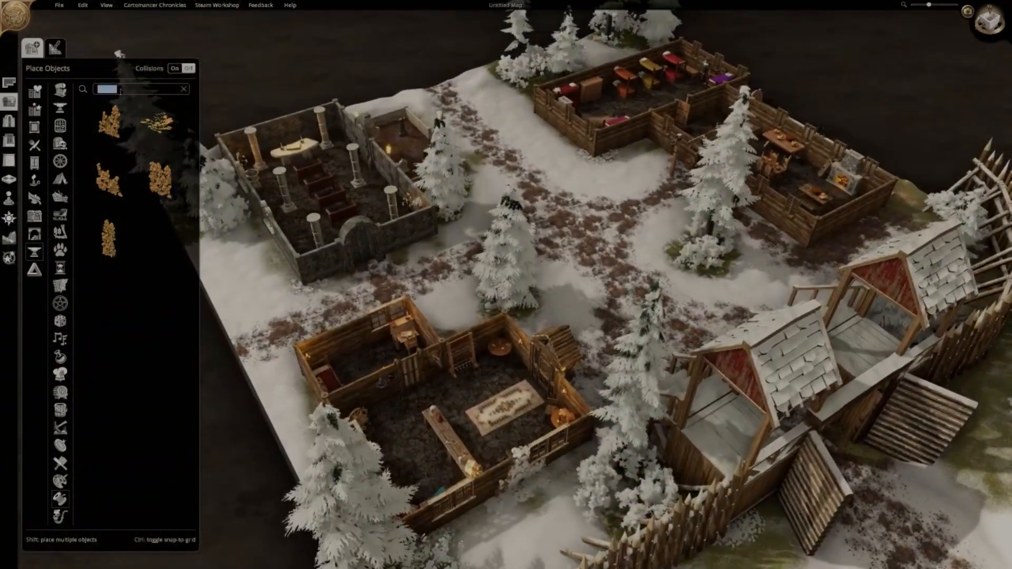
key("ctrl+a")
type("moss")
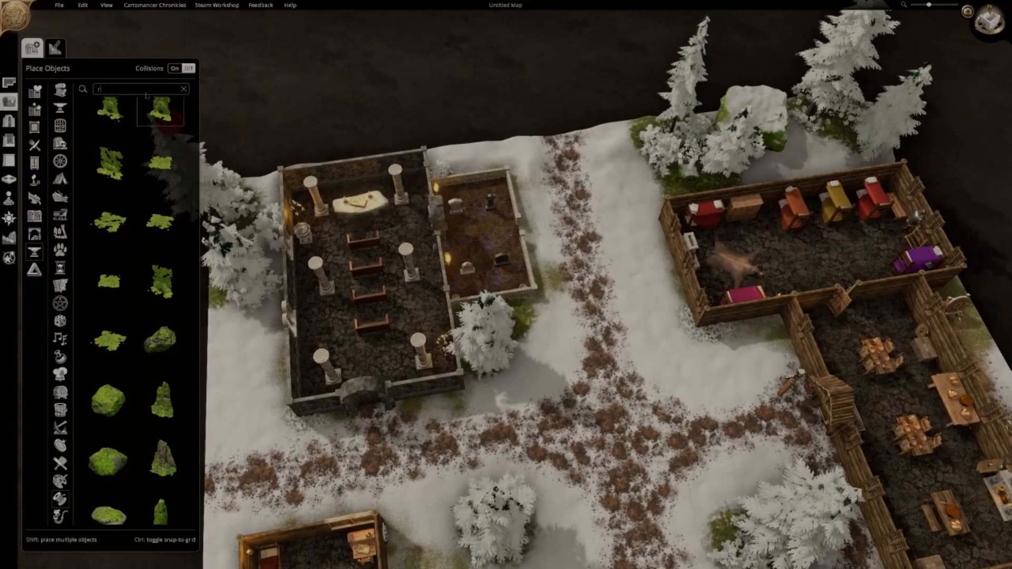
type("ock")
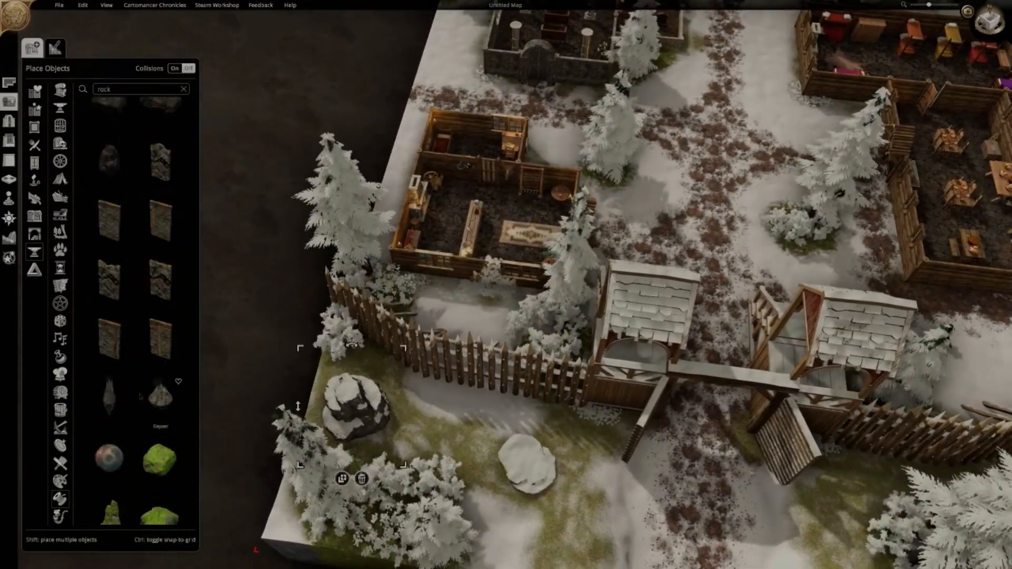
scroll(140, 396, "down", 5)
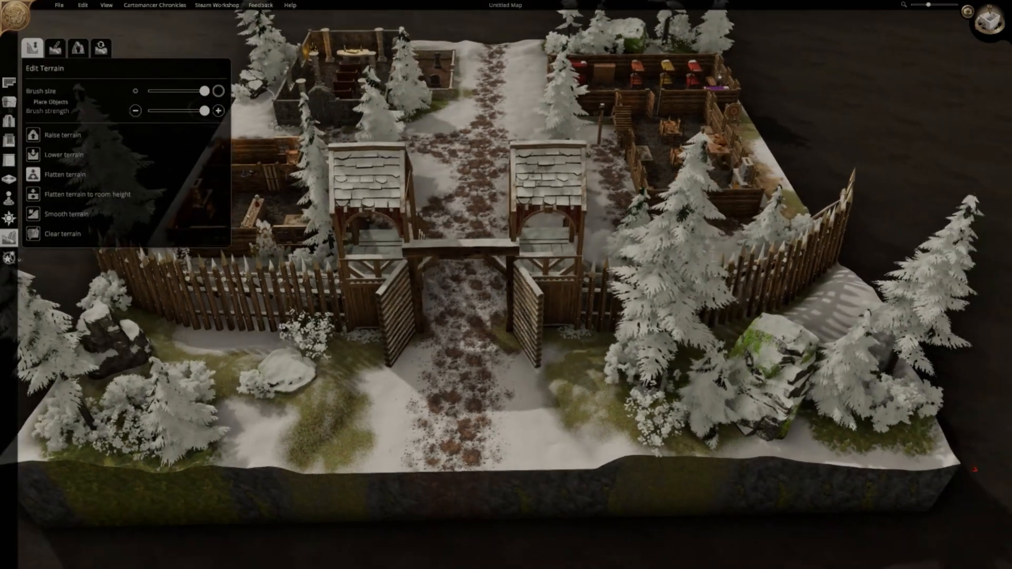
Place a hanging-lantern post beside each open gate door, browsing the light objects and searching the library for "brazier"
left_click(9, 101)
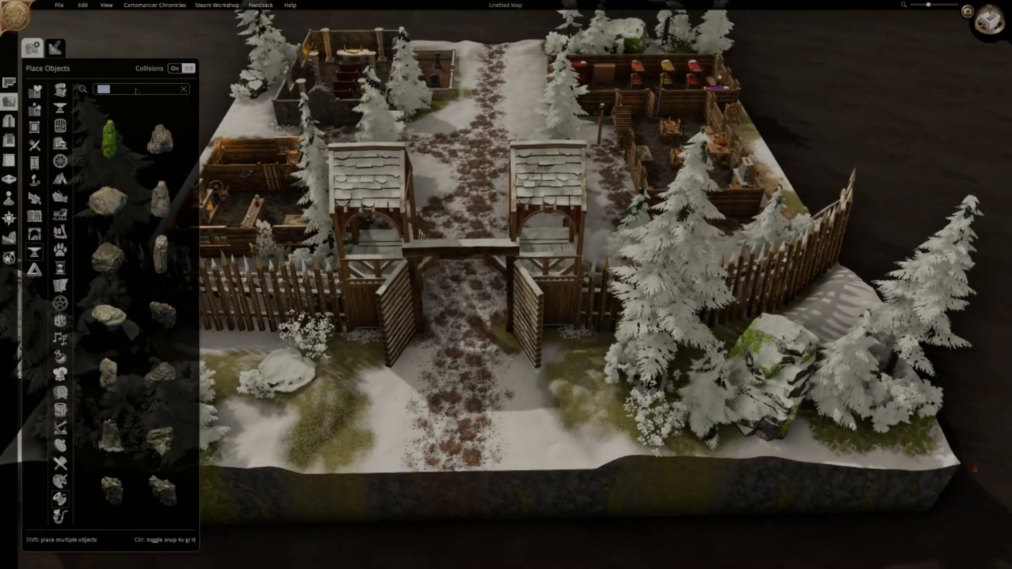
left_click(34, 181)
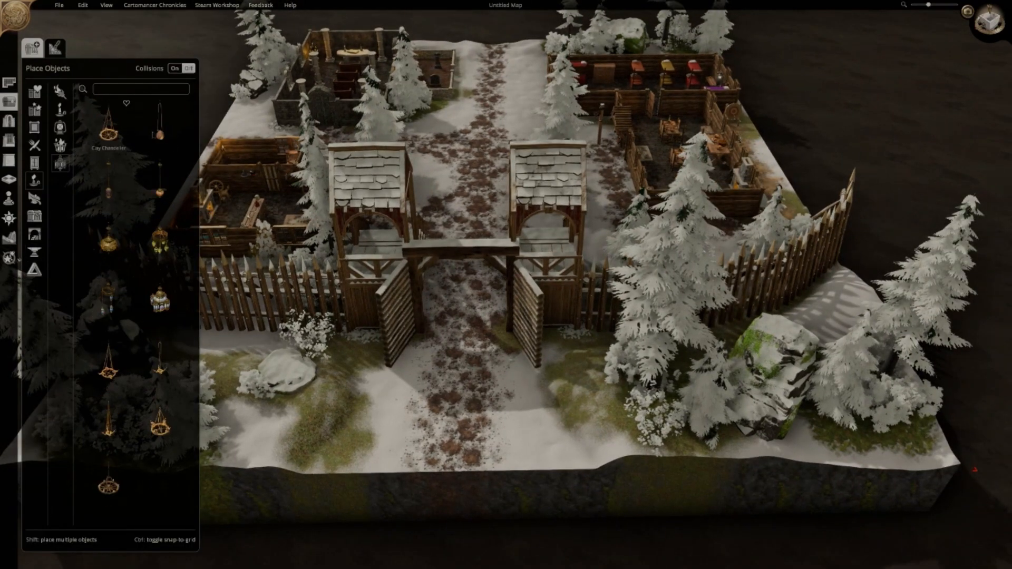
scroll(171, 331, "up", 10)
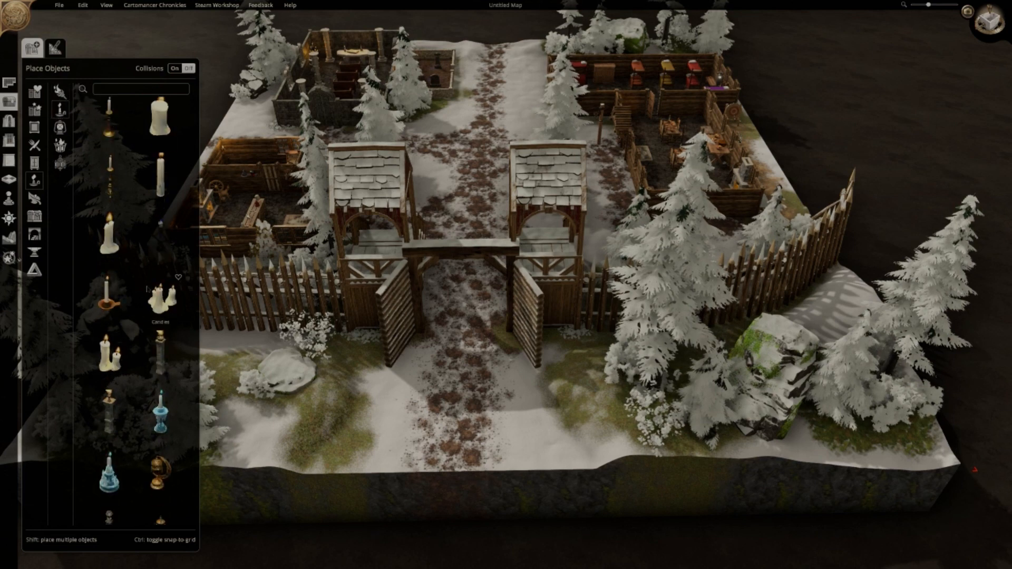
scroll(115, 460, "down", 5)
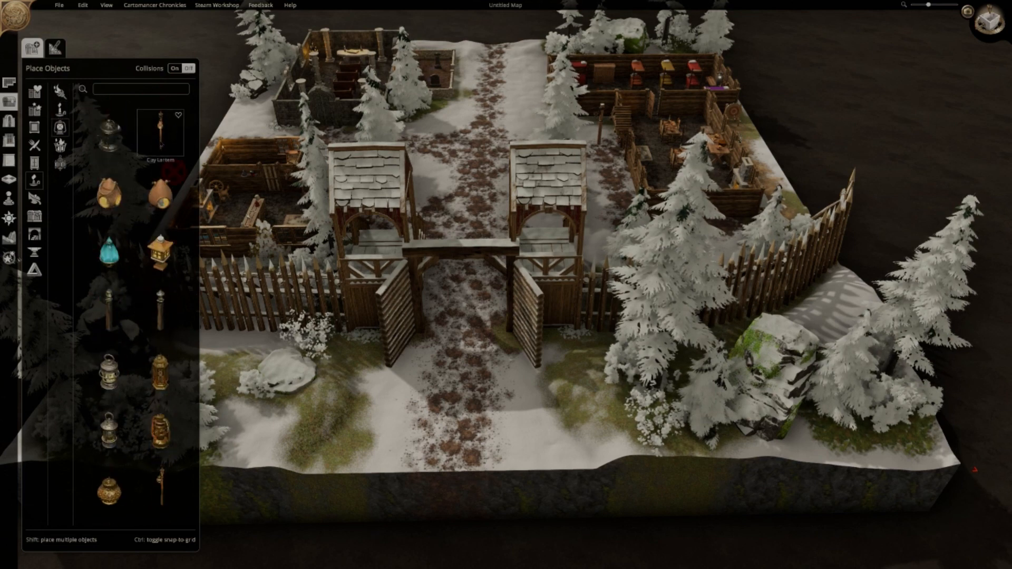
left_click(111, 490)
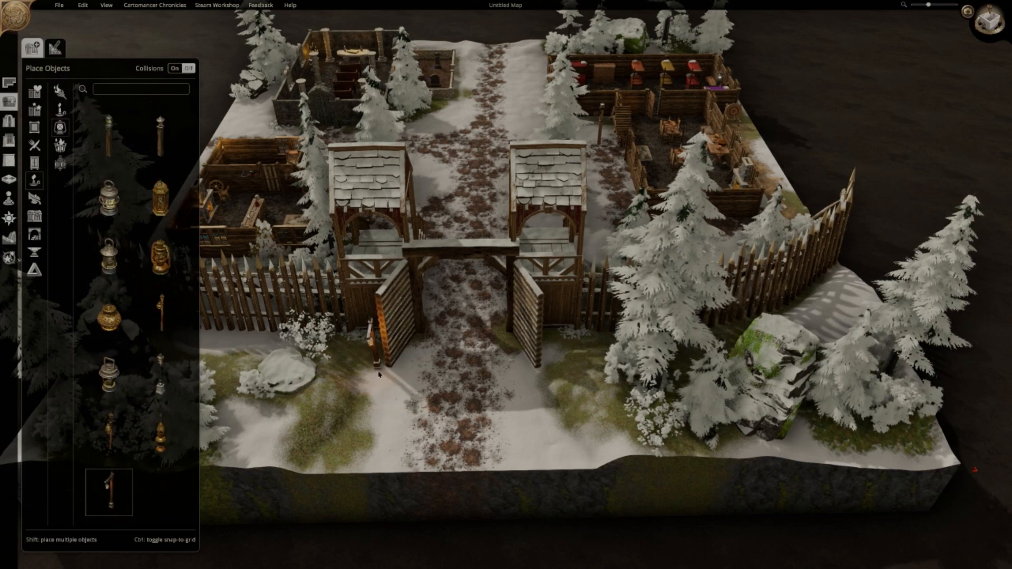
left_click(548, 374)
middle_click_drag(548, 373, 549, 387)
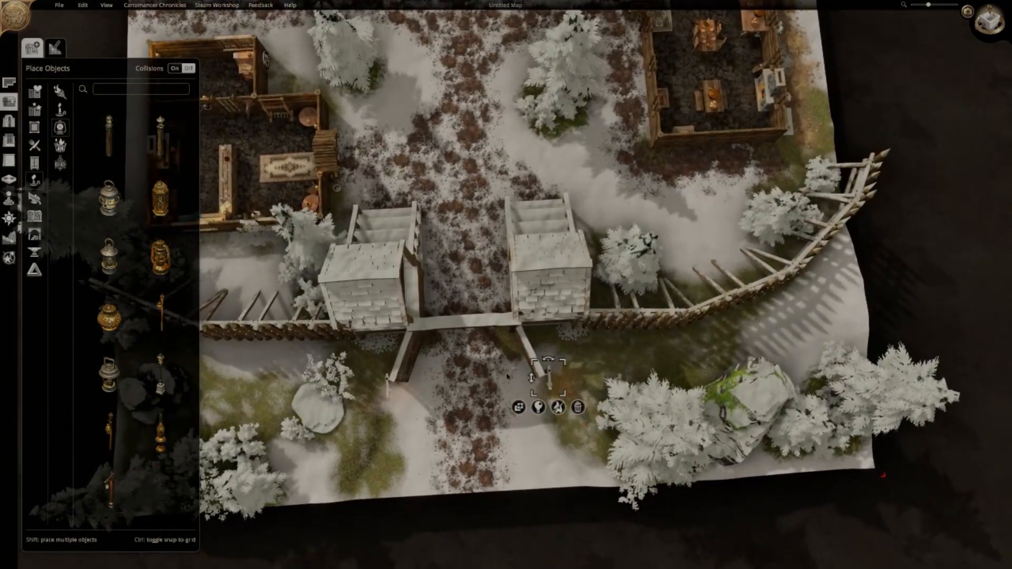
type("brazier")
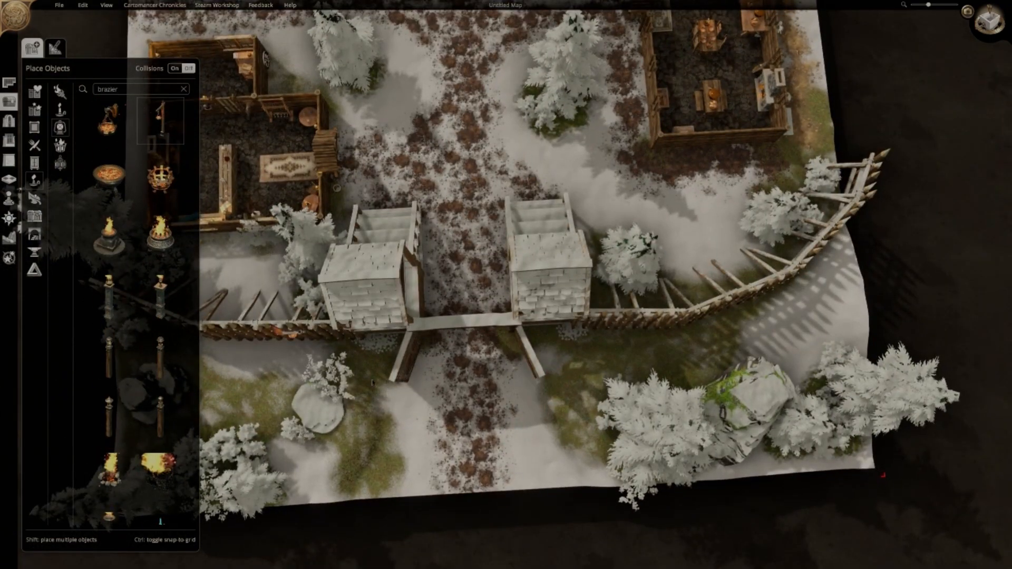
left_click(549, 375, "shift")
Place lantern posts at the foot of the gatehouse stairs and beside the entrances of the stone building and smaller wooden building
key("w")
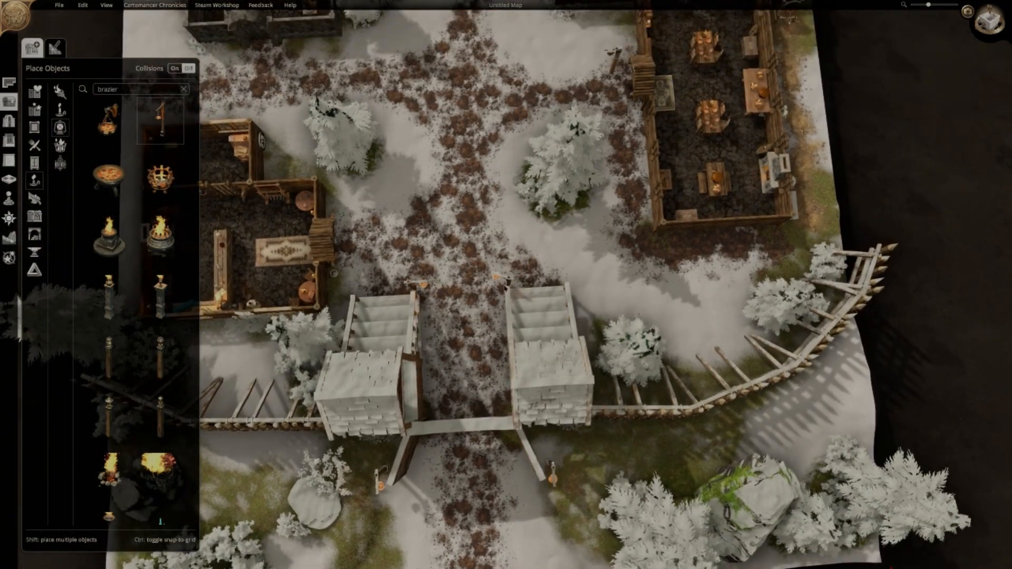
left_click(504, 288, "shift")
key("w")
key("a")
key("e")
left_click(430, 245, "shift")
key("s")
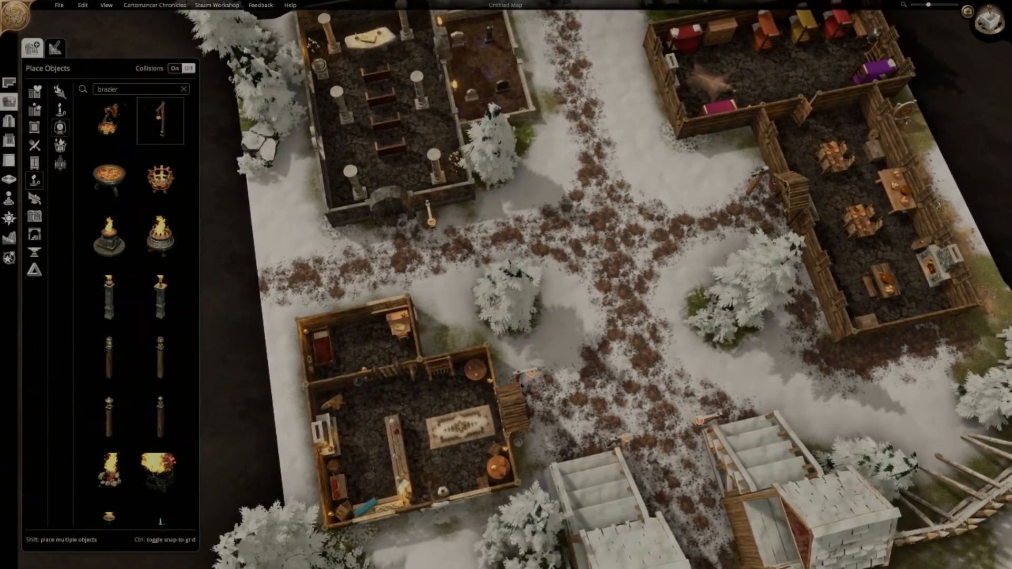
left_click(519, 386, "shift")
Place more lantern posts along the path past the graveyard, at its far end, and behind the large building's dining room
key("w")
key("d")
key("w")
left_click(520, 248, "shift")
key("w")
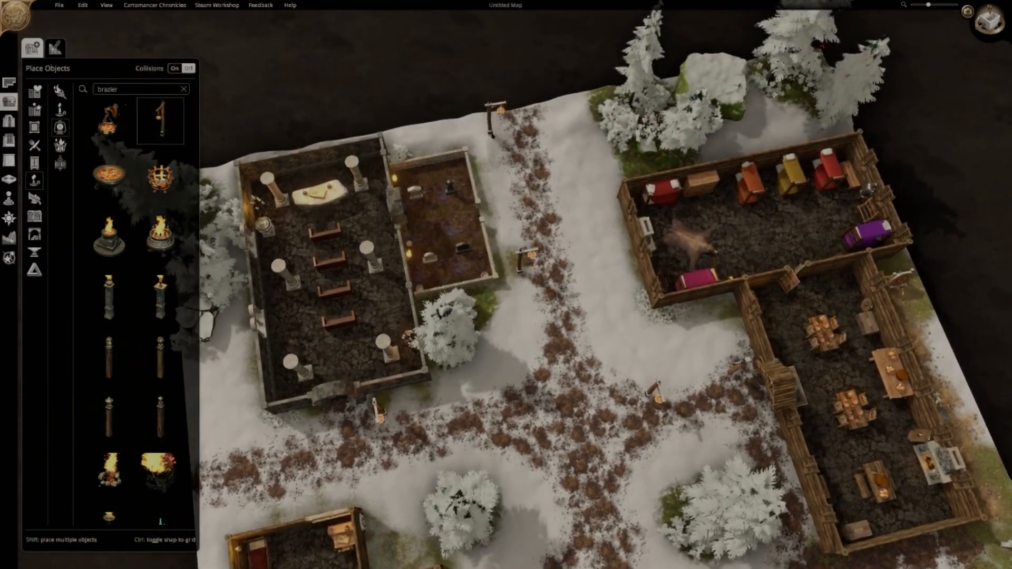
left_click(497, 142, "shift")
key("s")
middle_click_drag(497, 79, 518, 67)
key("d")
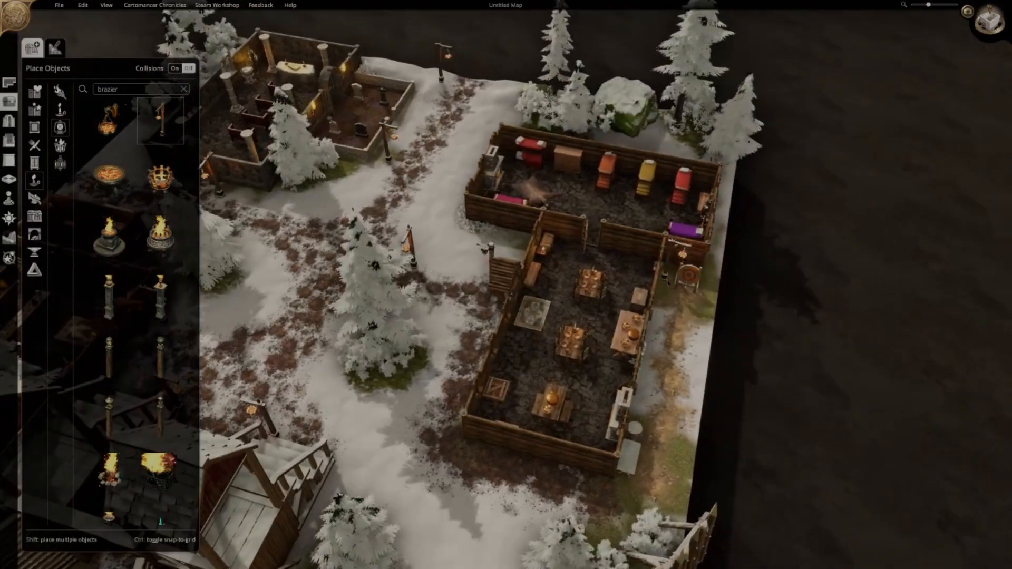
left_click(637, 269, "shift")
key("s")
Clear the object search and examine the settlement's layout and lantern positions from an overhead view
left_click(184, 89)
scroll(160, 316, "down", 3)
left_click(160, 328)
key("d")
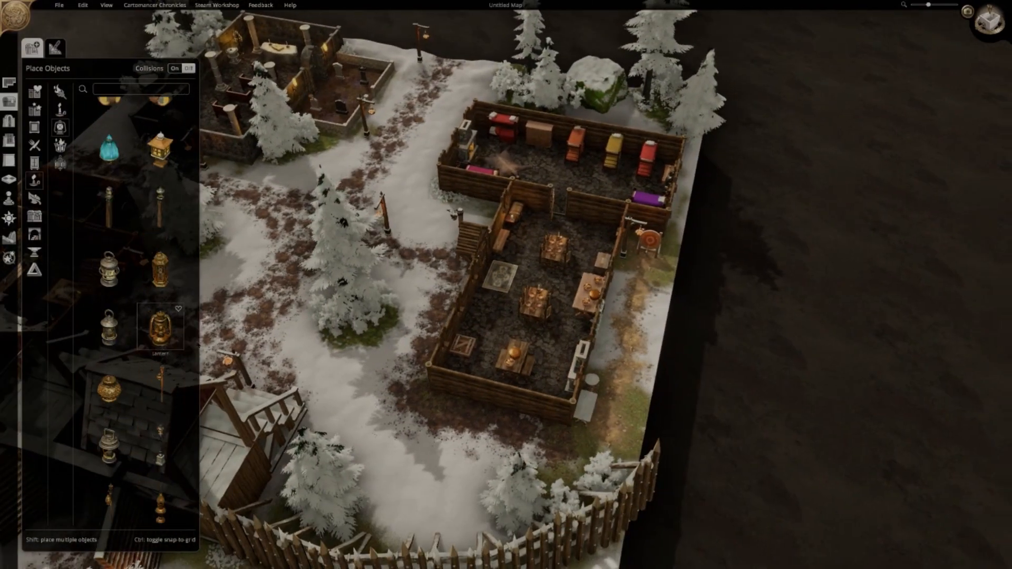
left_click(990, 23)
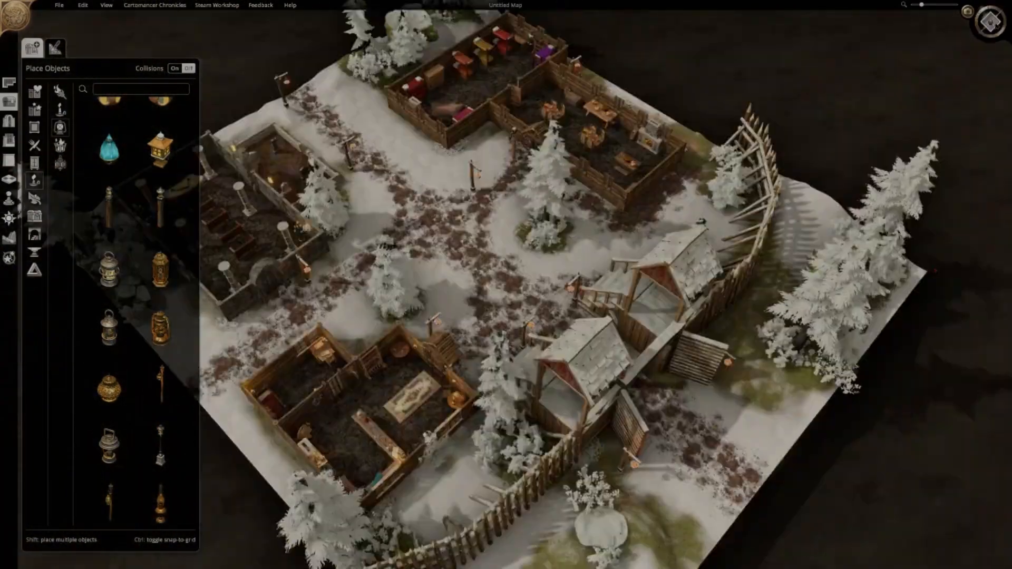
key("a")
key("w")
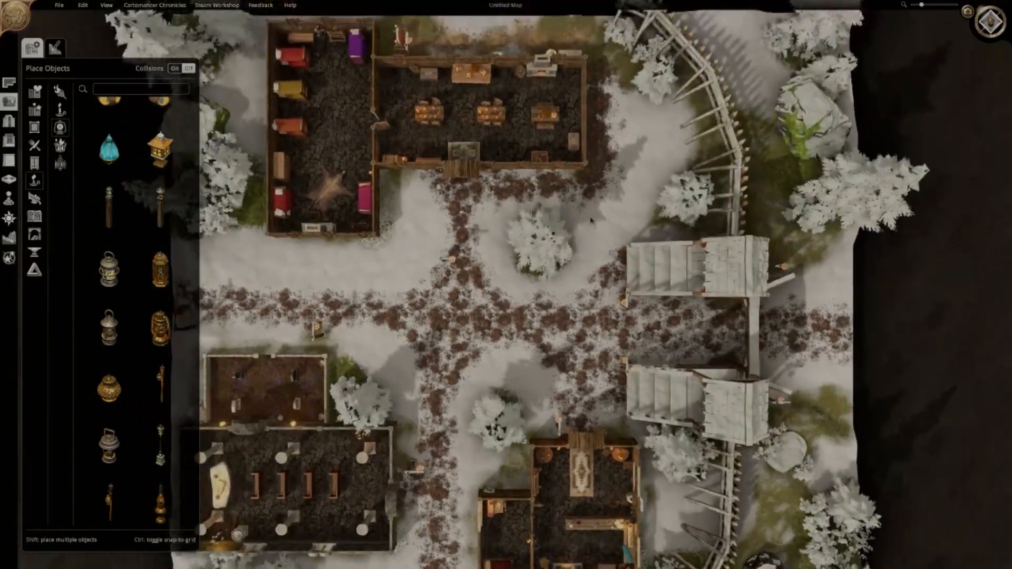
key("s")
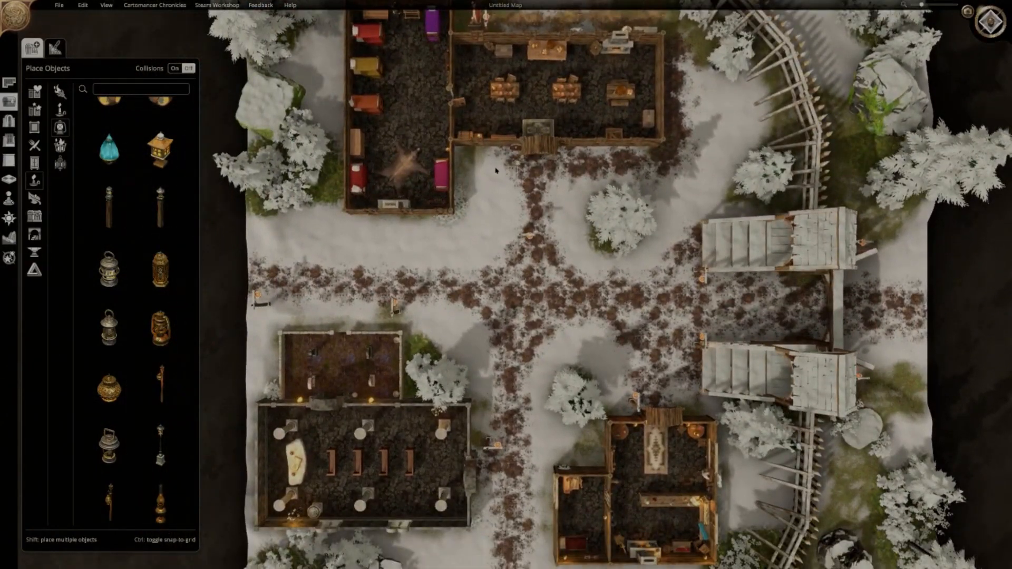
key("d")
key("s")
Try to raise a cave area on the map edge between the stone building and the smaller wooden building
left_click(8, 238)
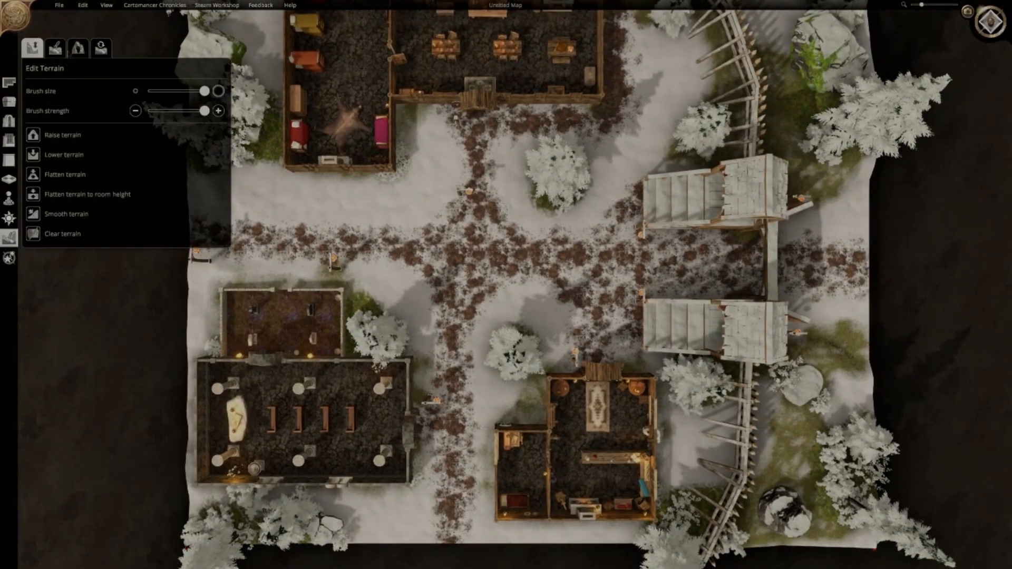
left_click(78, 48)
key("s")
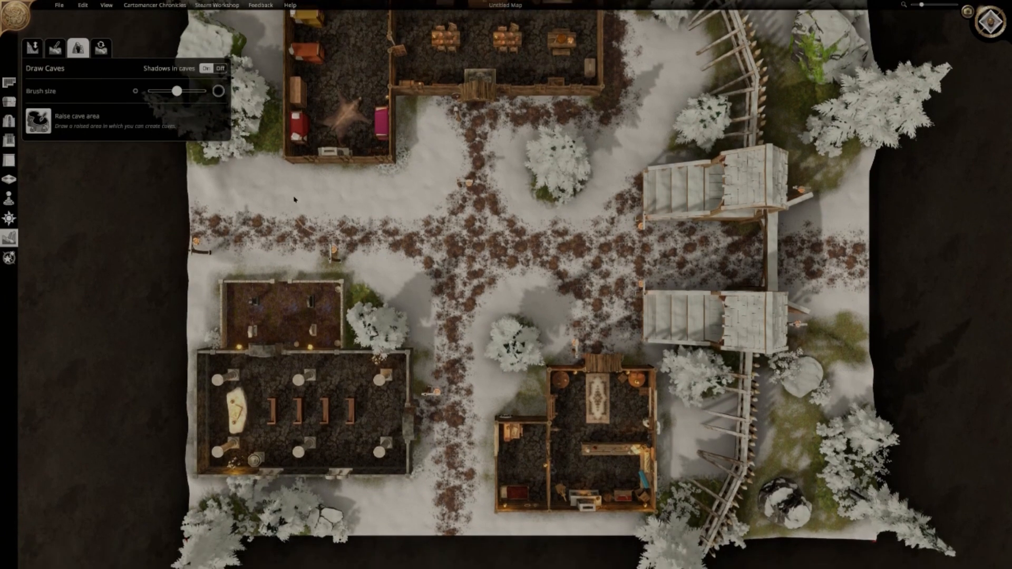
mouse_move(519, 213)
middle_mouse_down()
mouse_move(501, 228)
mouse_move(480, 190)
middle_mouse_up()
key("a")
left_click(357, 396)
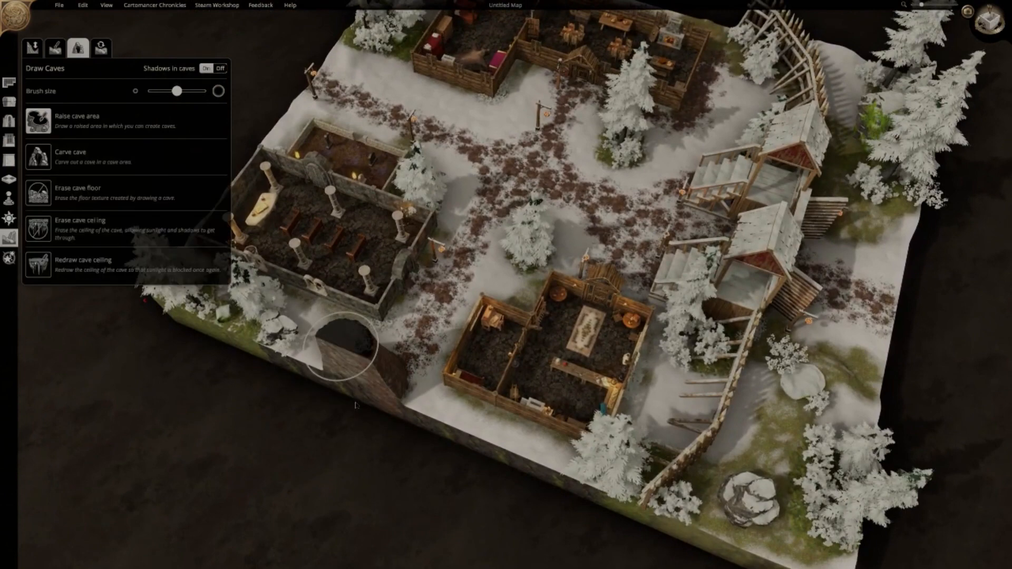
middle_click_drag(384, 372, 406, 385)
key("a")
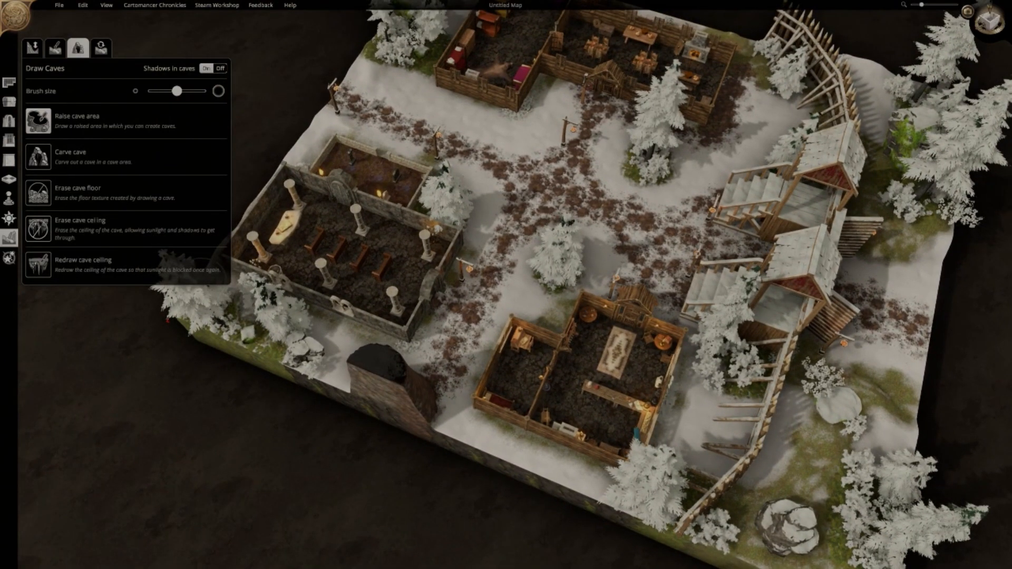
key("ctrl+z")
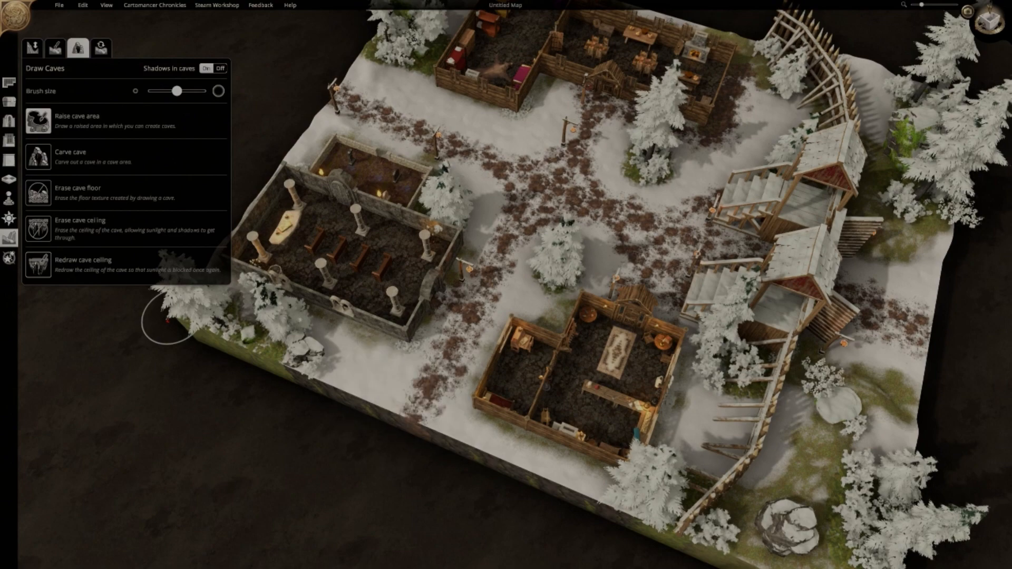
Redraw the cave ceiling over the trees and bushes outside the stone building's outer wall to strip their snow
middle_click_drag(473, 368, 274, 284)
middle_click_drag(542, 248, 530, 315)
key("w")
key("a")
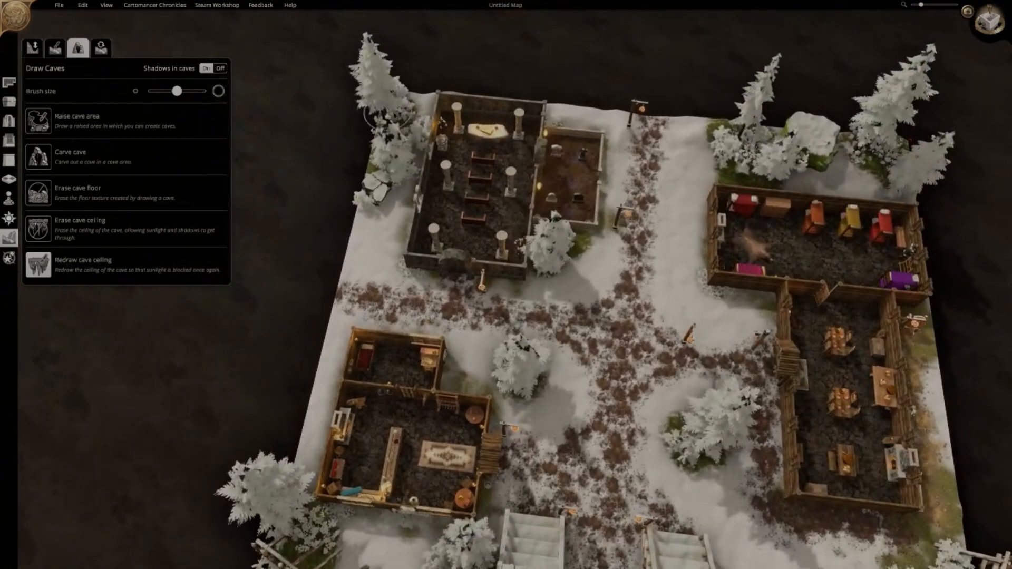
mouse_move(385, 73)
left_mouse_down()
mouse_move(395, 113)
mouse_move(368, 184)
left_mouse_up()
key("d")
key("ctrl+z")
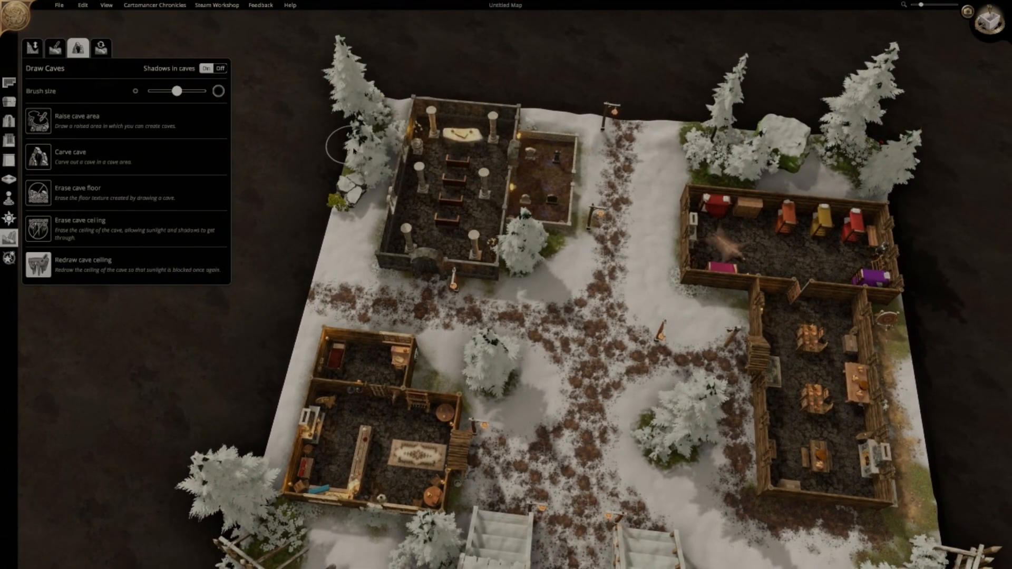
left_click_drag(349, 147, 373, 141)
mouse_move(374, 121)
middle_mouse_down()
mouse_move(422, 158)
mouse_move(446, 194)
middle_mouse_up()
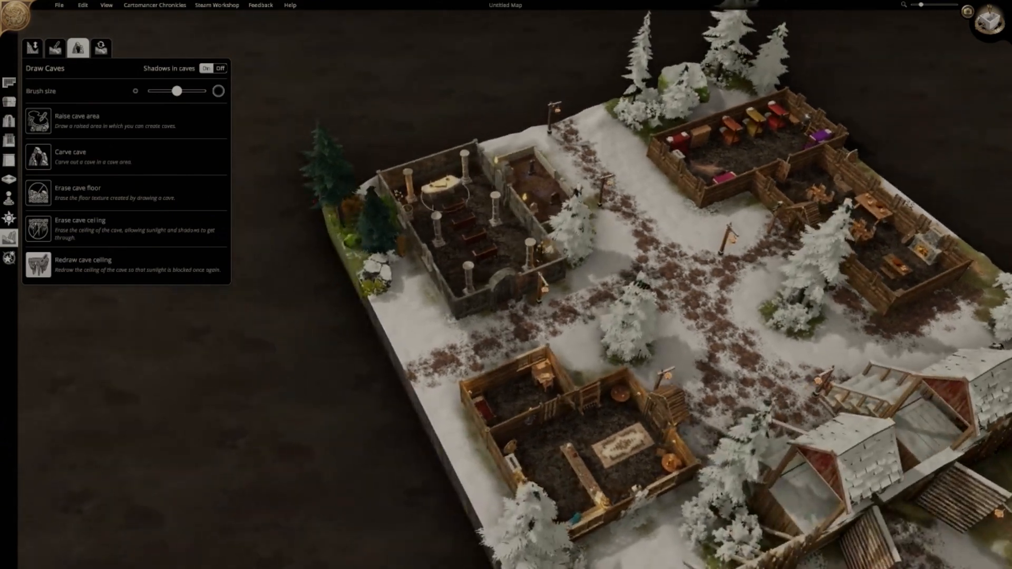
middle_click_drag(457, 231, 590, 295)
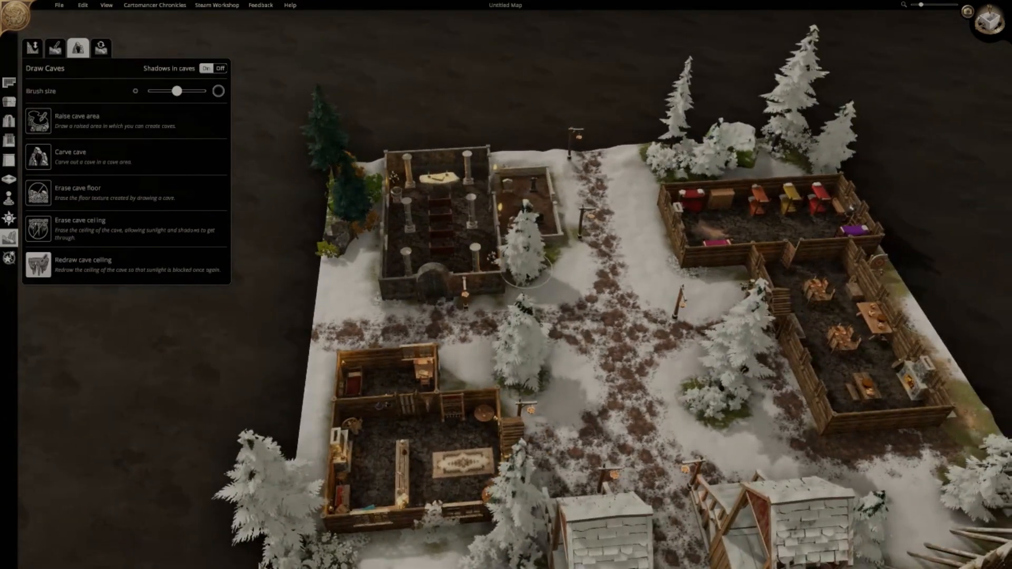
Try redrawing the cave ceiling over the graveyard tree, the trees behind the bunk room and the courtyard tree
left_click_drag(554, 274, 526, 258)
middle_click_drag(526, 258, 638, 200)
mouse_move(638, 200)
left_mouse_down()
mouse_move(680, 168)
mouse_move(806, 195)
left_mouse_up()
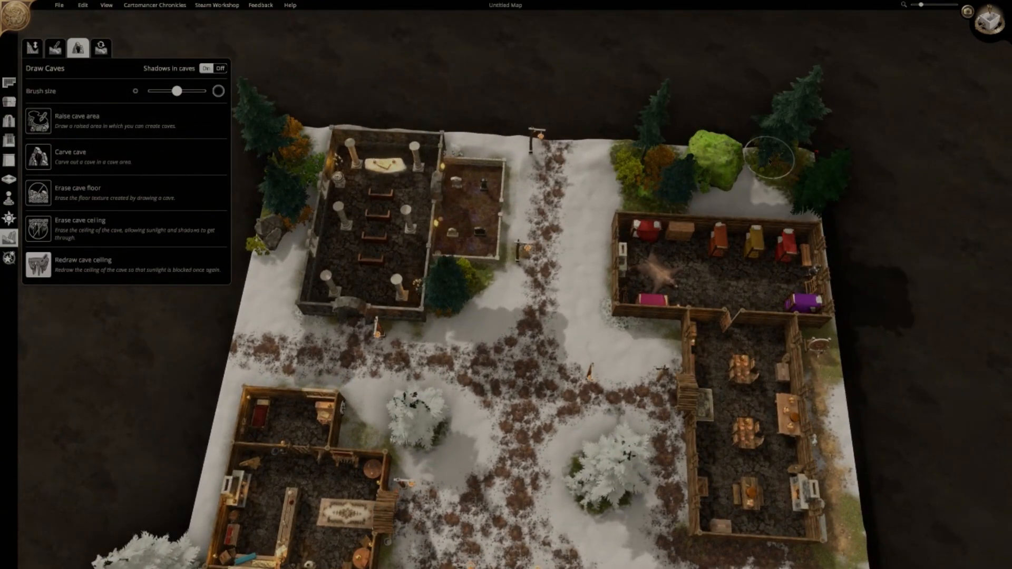
mouse_move(814, 210)
middle_mouse_down()
mouse_move(822, 230)
mouse_move(635, 357)
mouse_move(527, 305)
middle_mouse_up()
left_click_drag(527, 306, 522, 351)
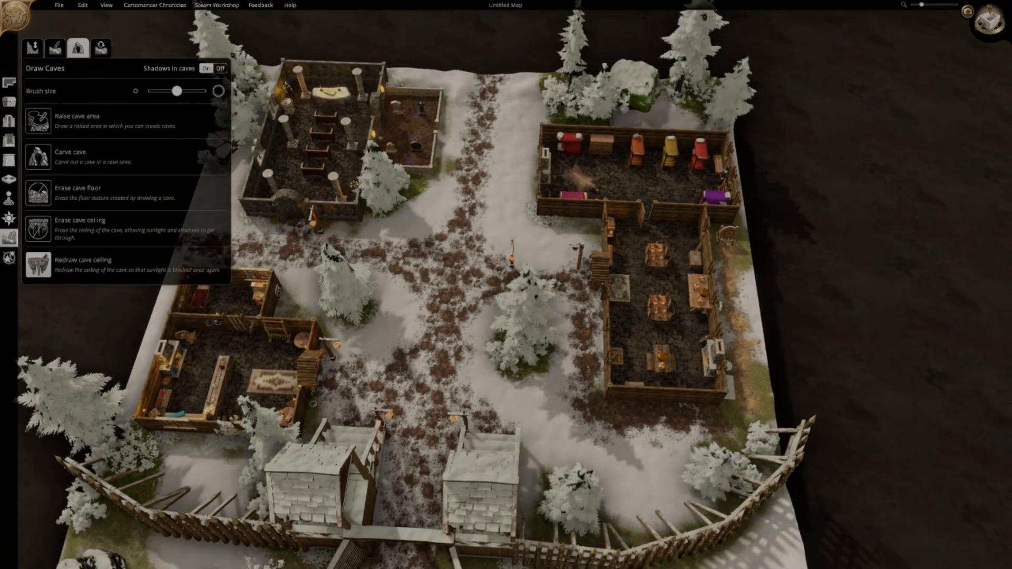
Remove the snow from the trees behind the bunk room, beside the graveyard and in the courtyard by redrawing the cave ceiling
left_click(562, 104)
left_click(716, 97)
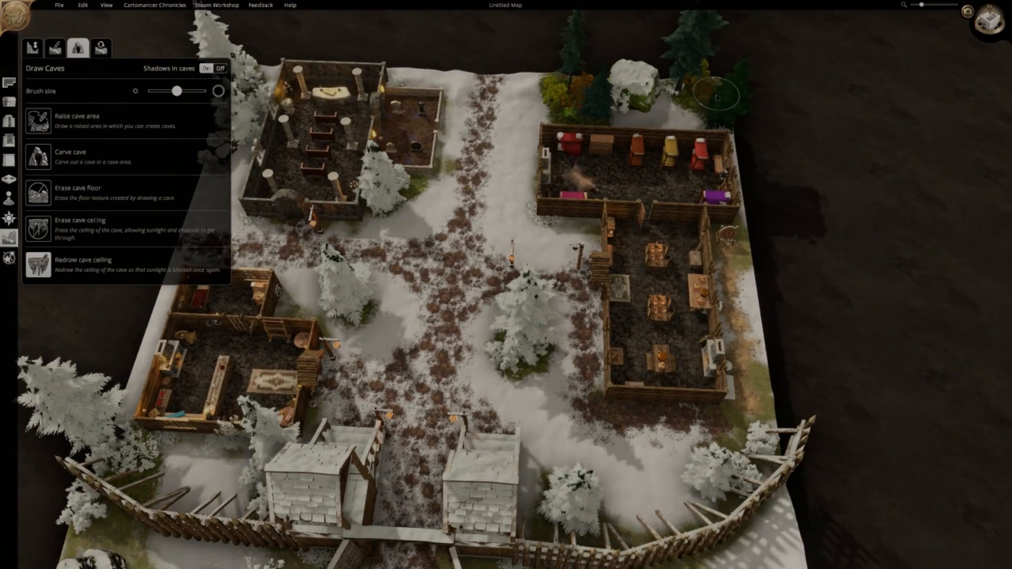
left_click(505, 348)
key("w")
left_click(384, 225)
key("w")
key("d")
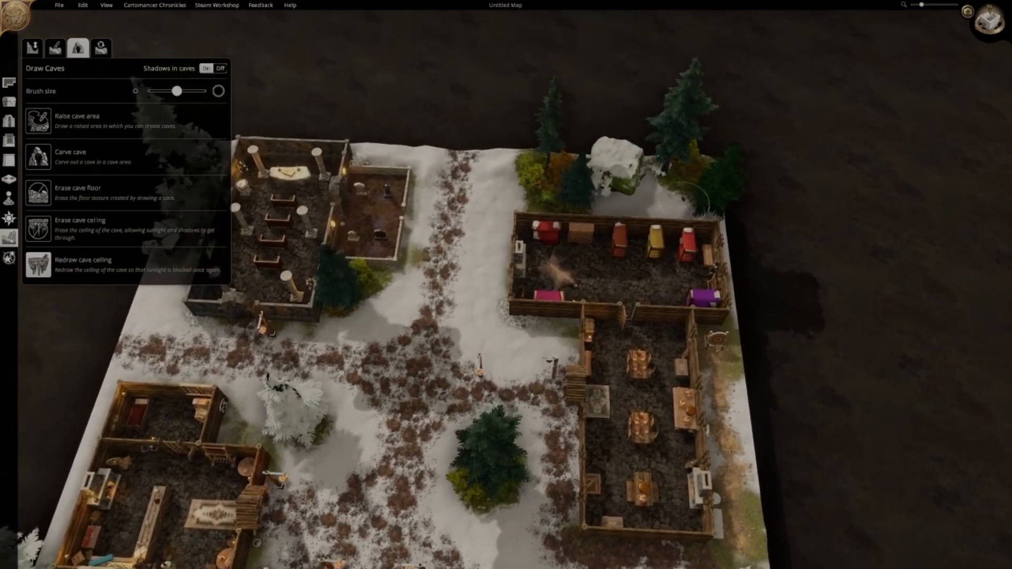
key("a")
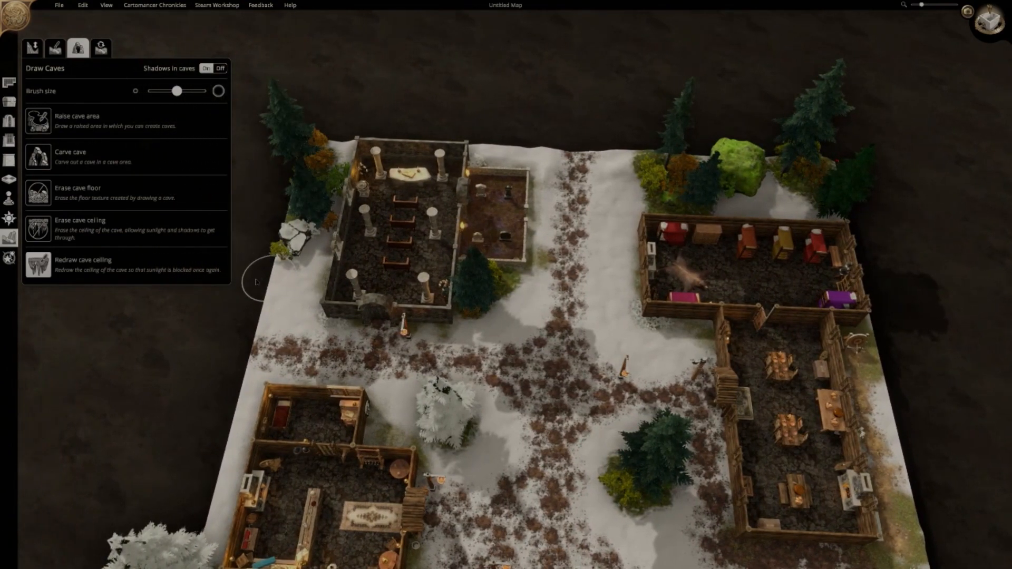
key("s")
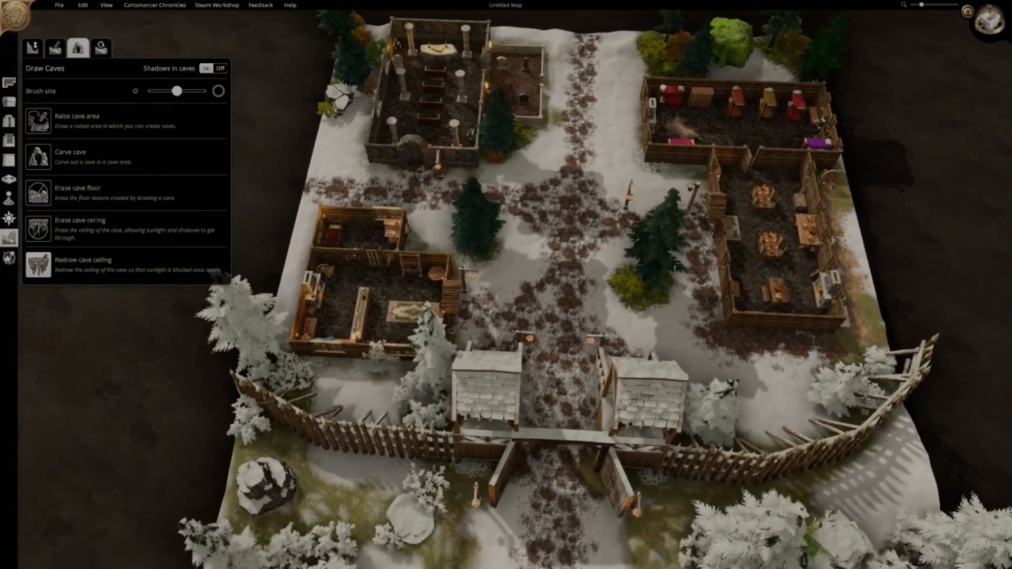
Redraw the cave ceiling over the trees and bushes inside the palisade on both sides of the gate and the dining room's climbing plant
left_click(261, 393)
left_click_drag(383, 406, 412, 408)
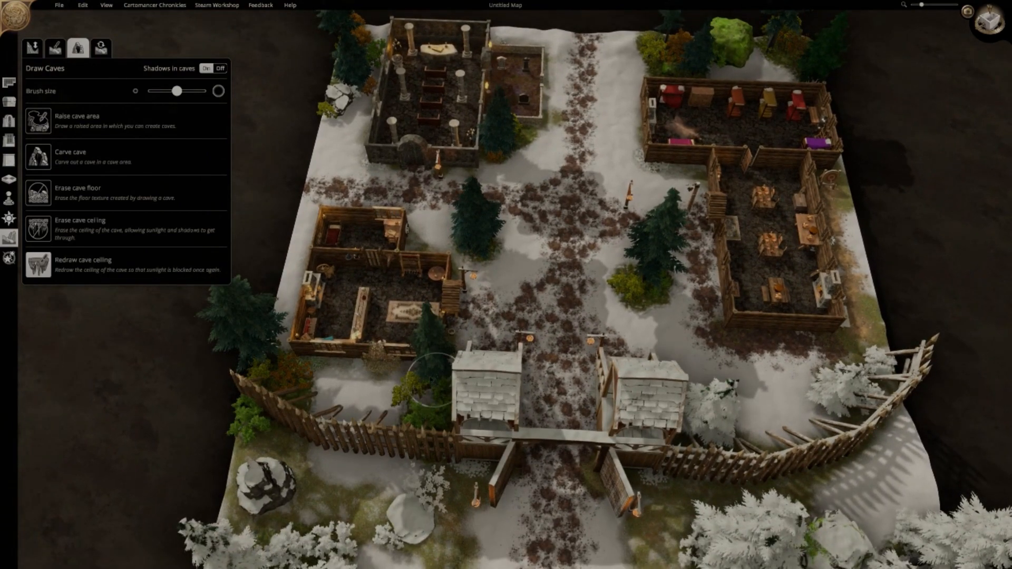
key("d")
mouse_move(646, 376)
left_mouse_down()
mouse_move(738, 369)
mouse_move(814, 343)
left_mouse_up()
key("q")
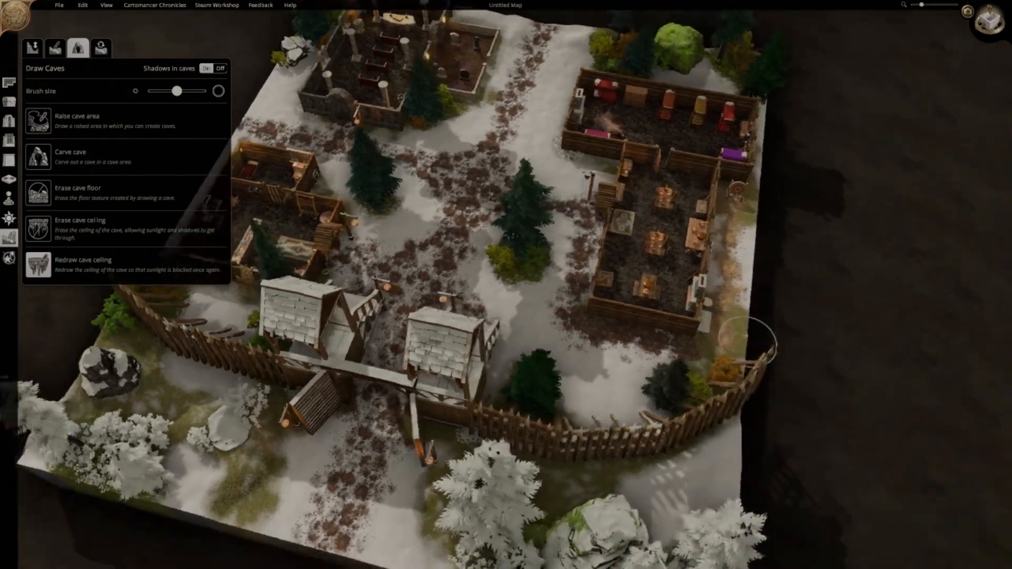
middle_click_drag(748, 341, 606, 403)
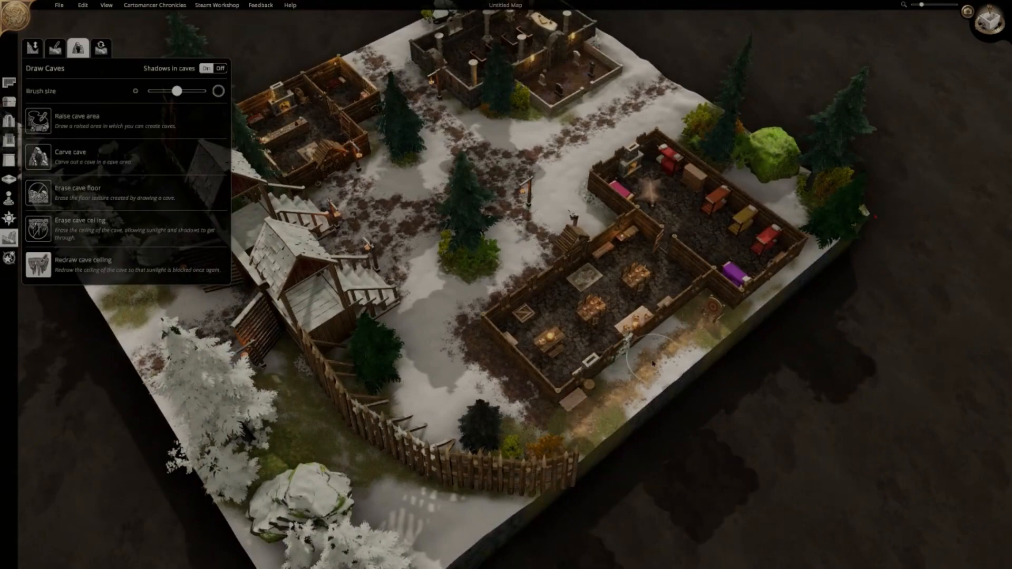
mouse_move(659, 383)
middle_mouse_down()
mouse_move(657, 343)
mouse_move(483, 343)
middle_mouse_up()
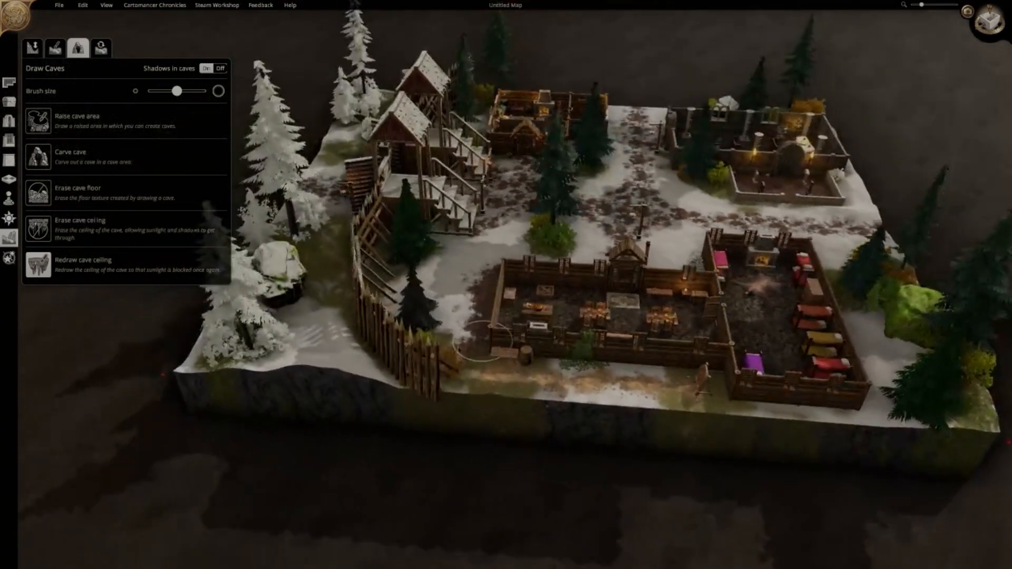
scroll(482, 341, "up", 5)
scroll(406, 334, "down", 3)
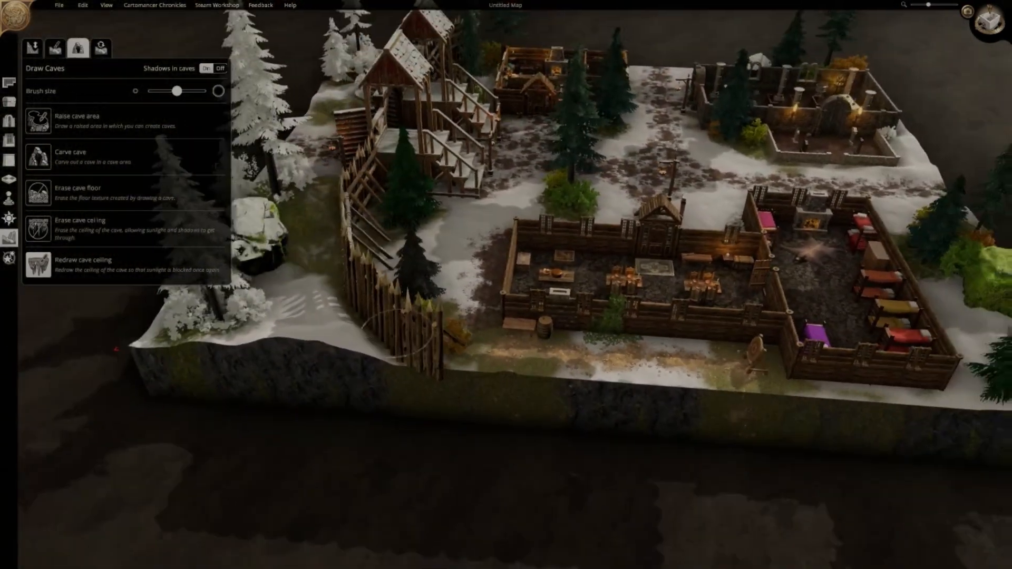
Redraw the cave ceiling over the snowy trees and bushes outside the palisade near the map's edge to strip their snow
mouse_move(401, 333)
middle_mouse_down()
mouse_move(679, 432)
mouse_move(514, 437)
middle_mouse_up()
mouse_move(473, 338)
middle_mouse_down()
mouse_move(481, 362)
mouse_move(594, 238)
middle_mouse_up()
key("a")
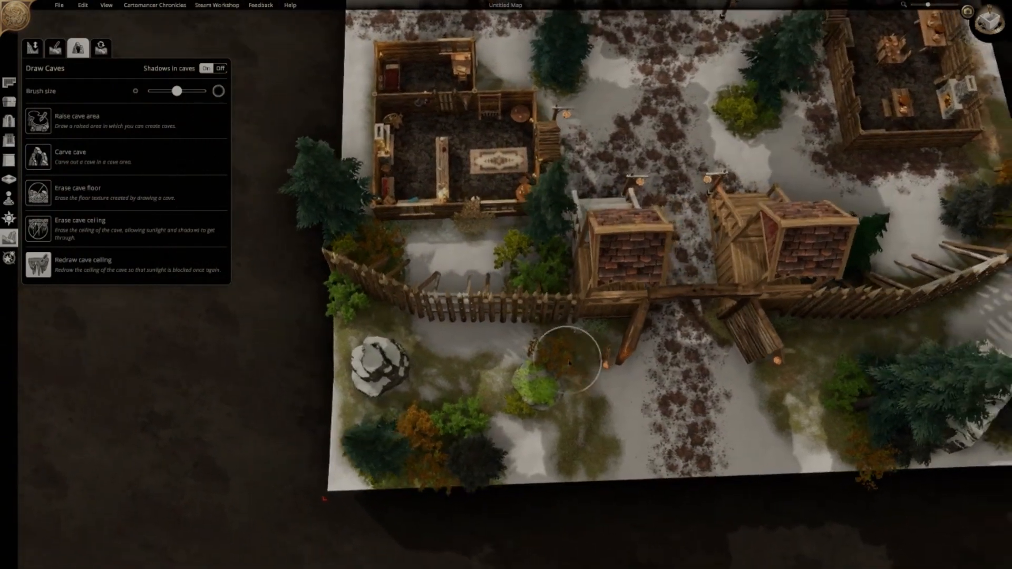
key("d")
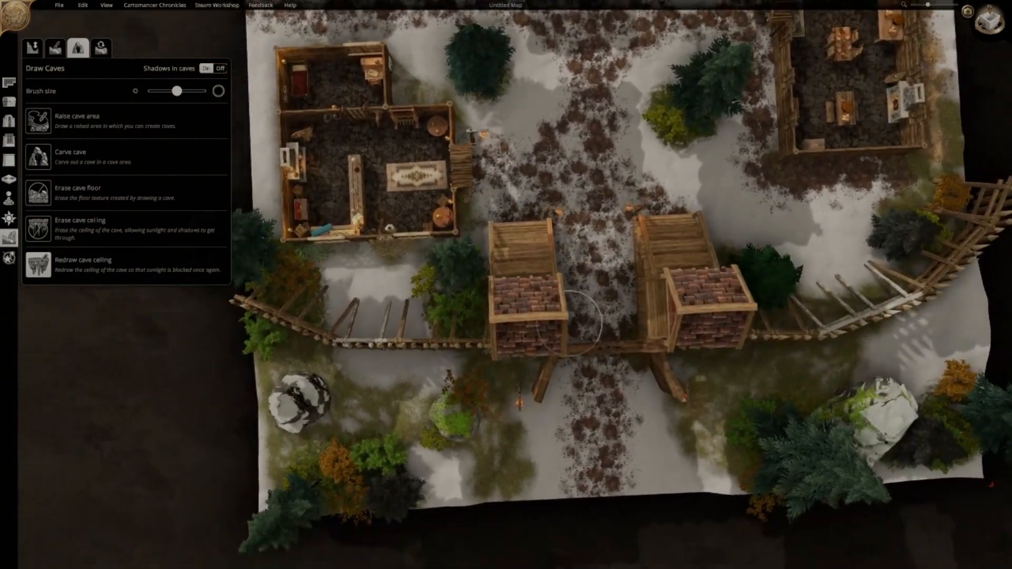
Redraw the cave ceiling over the remaining snowy plants around the stone building and at the corner of the bunk room
key("w")
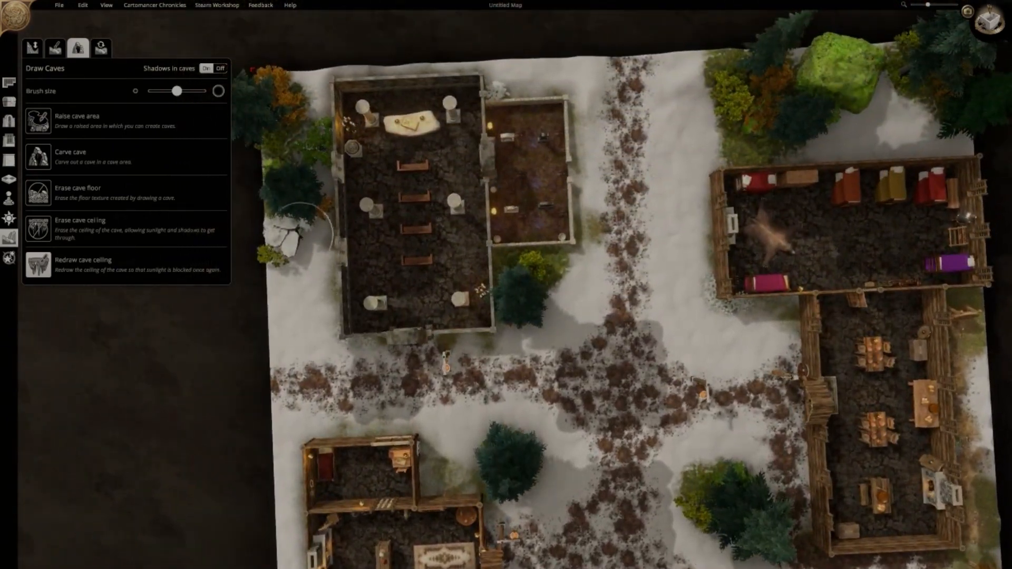
key("s")
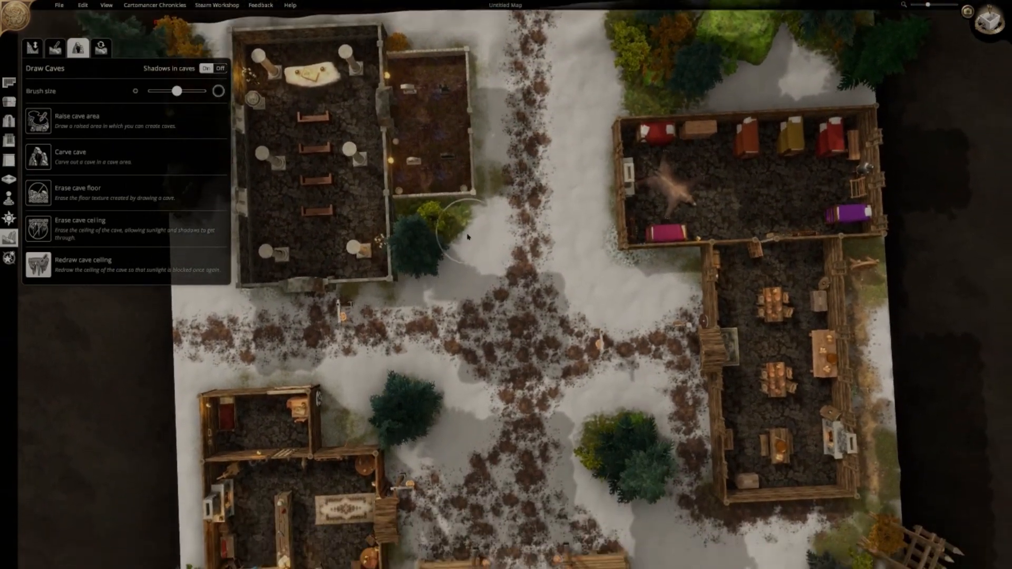
key("d")
key("s")
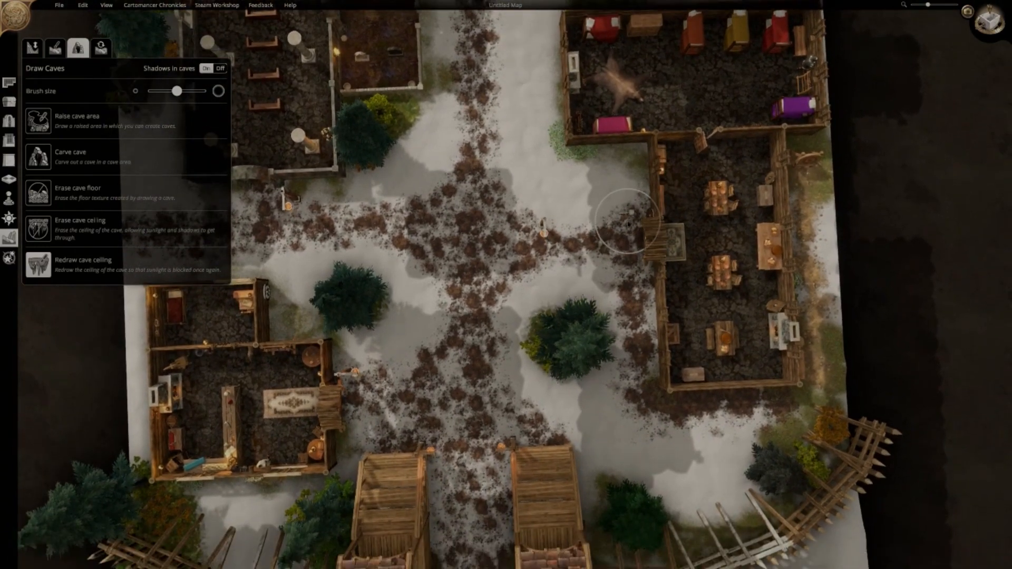
key("a")
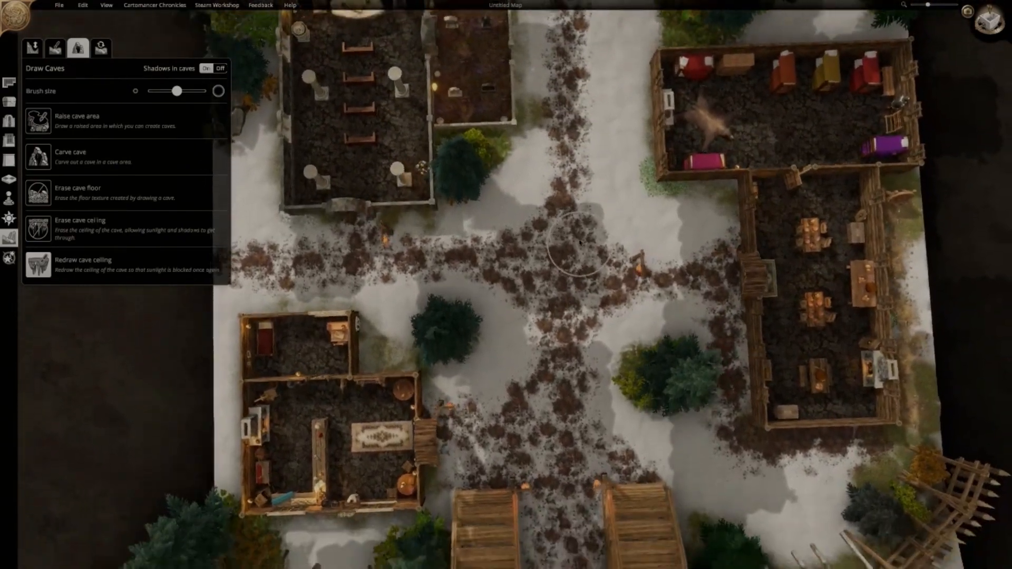
Examine the gate, palisade, buildings and vegetation from several angles for leftover snow
middle_click_drag(580, 243, 533, 236)
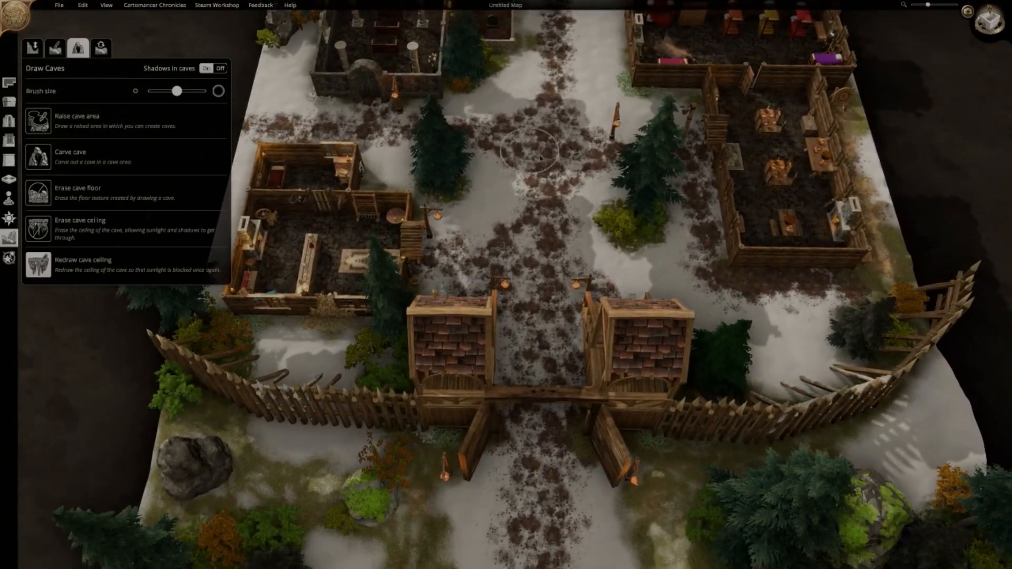
key("a")
key("d")
key("s")
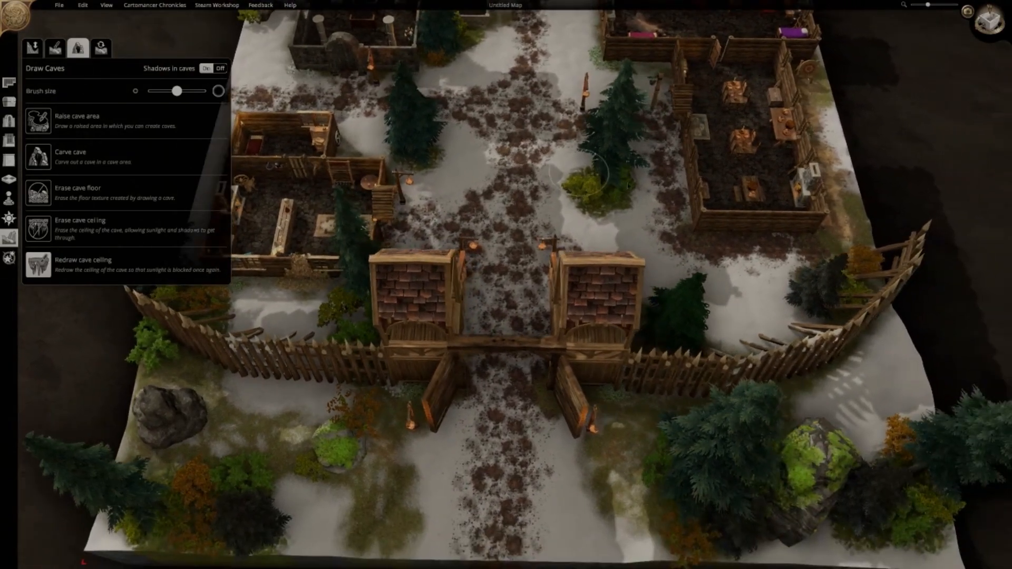
mouse_move(711, 364)
middle_mouse_down()
mouse_move(334, 436)
mouse_move(248, 395)
middle_mouse_up()
middle_click_drag(459, 371, 678, 228)
key("w")
scroll(632, 234, "down", 2)
Lower the sun, raise the light intensity slightly and rotate the sun direction so light falls on the front of the gate and palisade
left_click(9, 218)
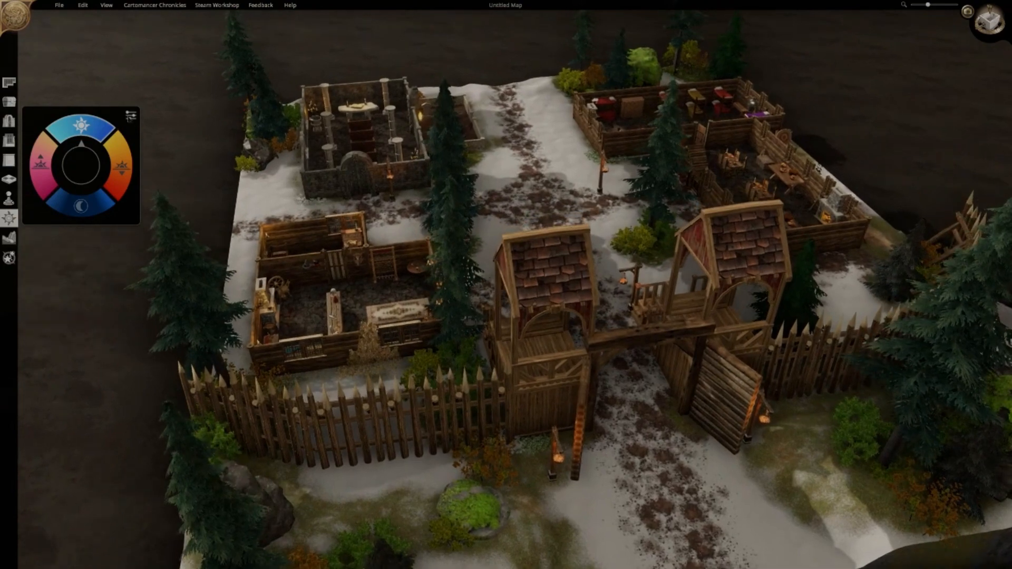
key("q")
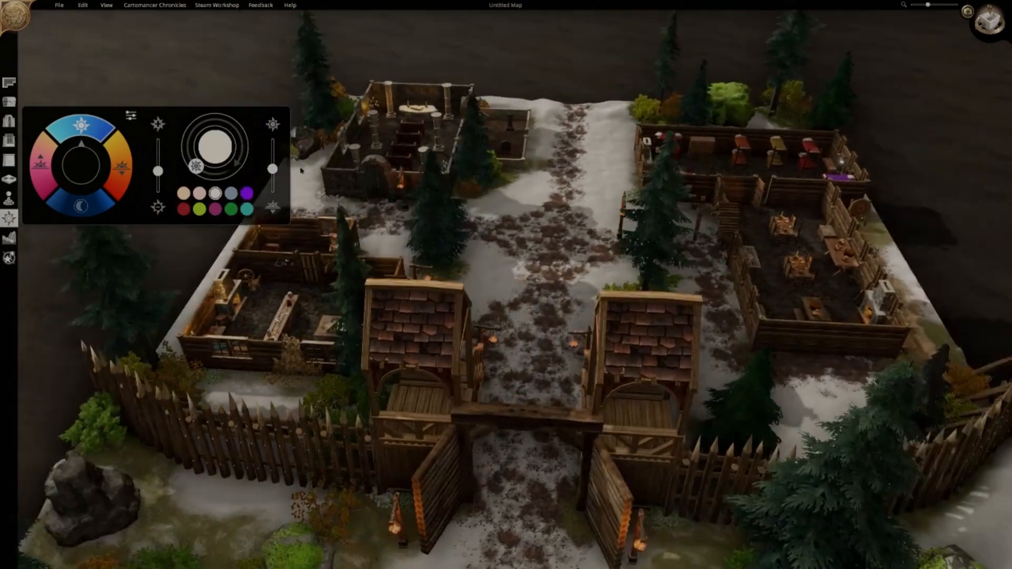
left_click_drag(273, 168, 273, 191)
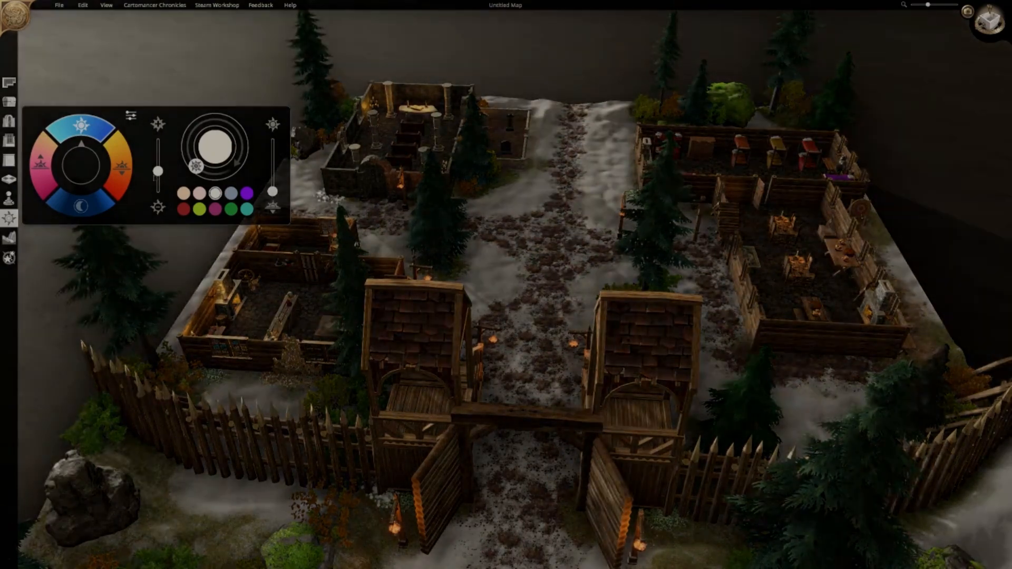
left_click_drag(158, 171, 157, 163)
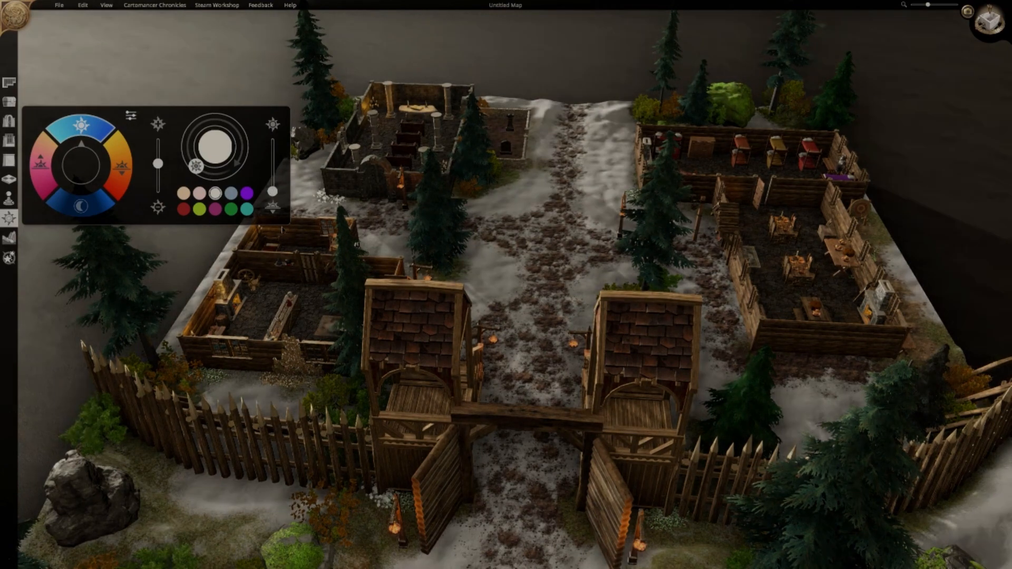
mouse_move(272, 191)
left_mouse_down()
mouse_move(272, 158)
mouse_move(273, 191)
left_mouse_up()
left_click_drag(196, 166, 238, 132)
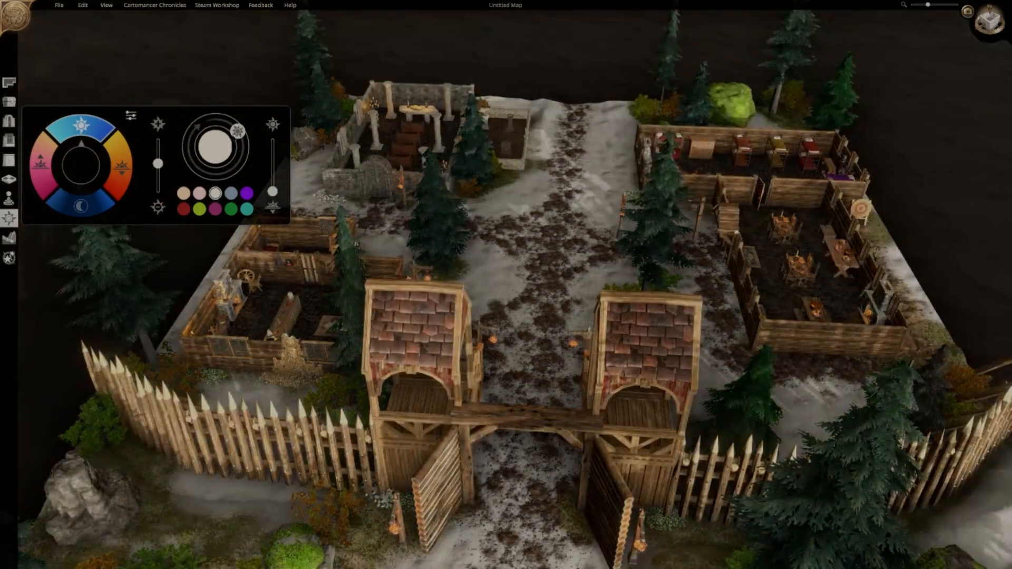
Redraw the cave ceiling over the small snowy plants beside the stone building's outer corner
right_click_drag(609, 545, 644, 554)
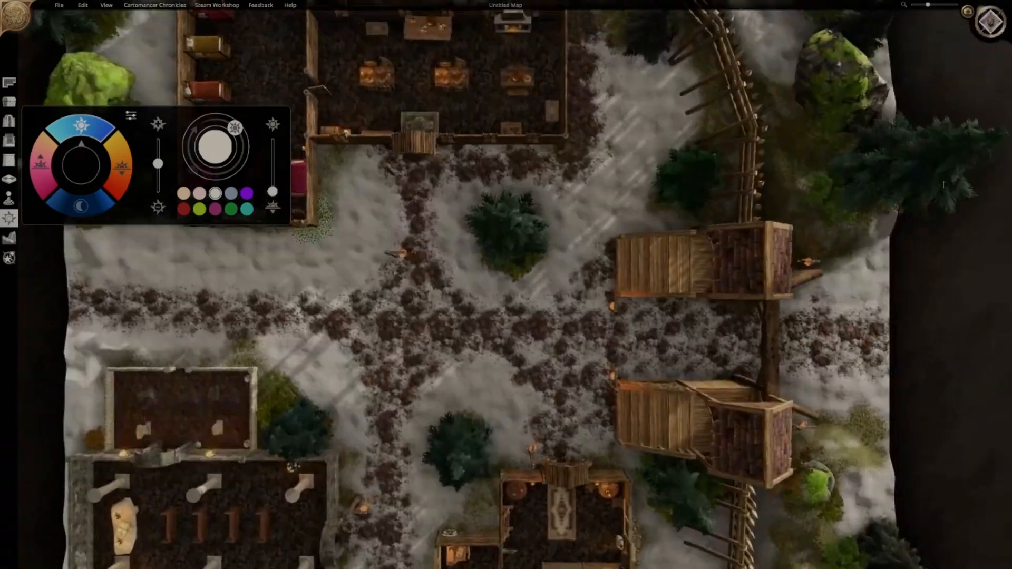
right_click_drag(704, 134, 670, 198)
right_click_drag(604, 165, 870, 49)
right_click_drag(583, 479, 408, 332)
left_click(10, 237)
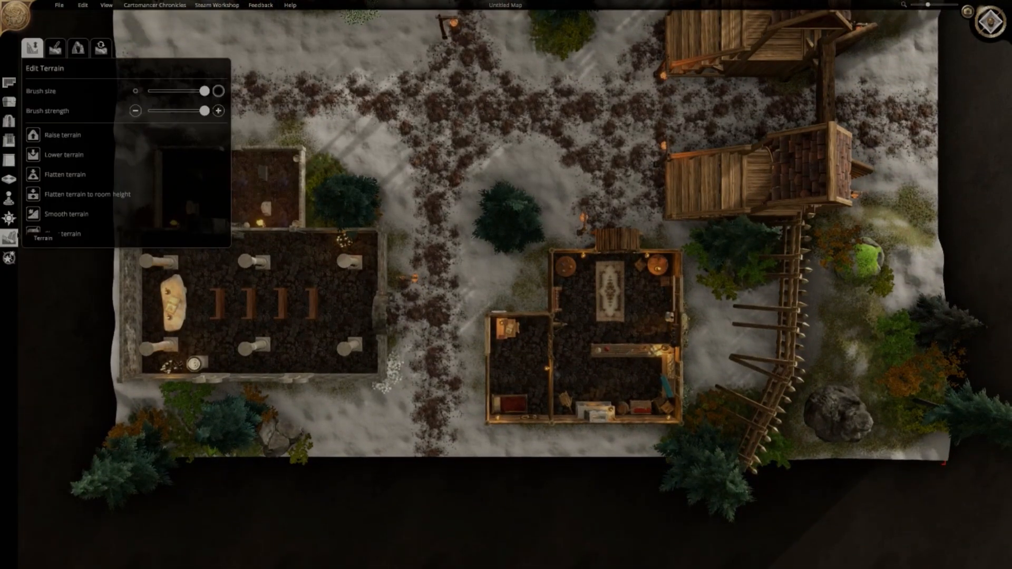
left_click(54, 48)
left_click(78, 48)
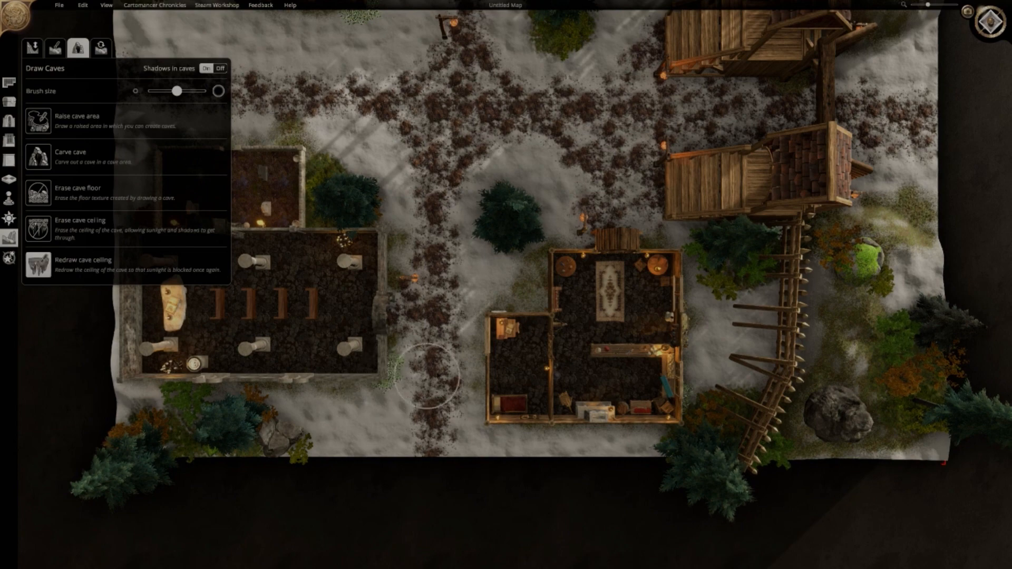
key("d")
key("w")
key("a")
key("d")
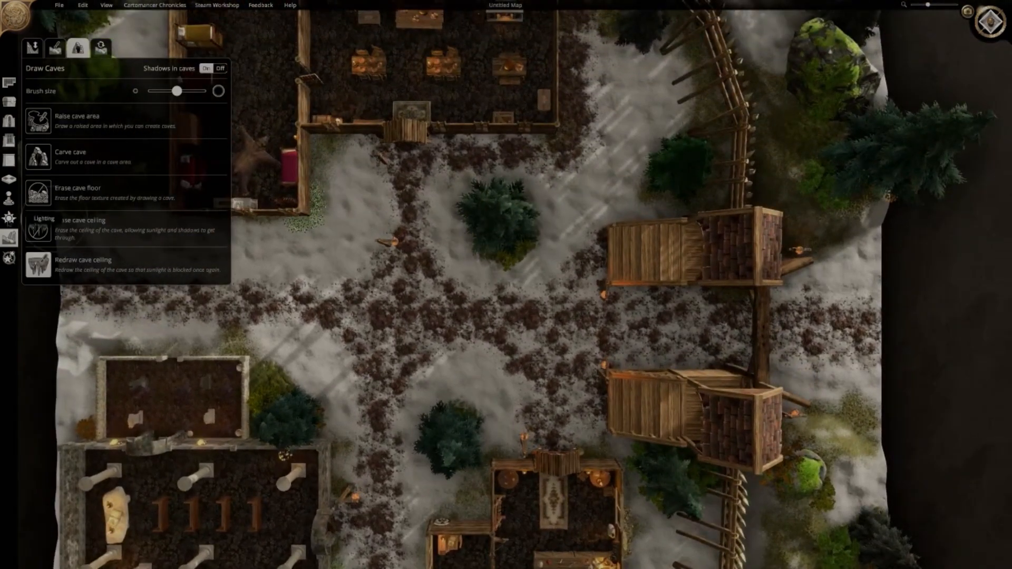
key("d")
Raise the light intensity slightly, compare a blue-grey tint and a higher sun, and return to the white tint and low sun
left_click(9, 218)
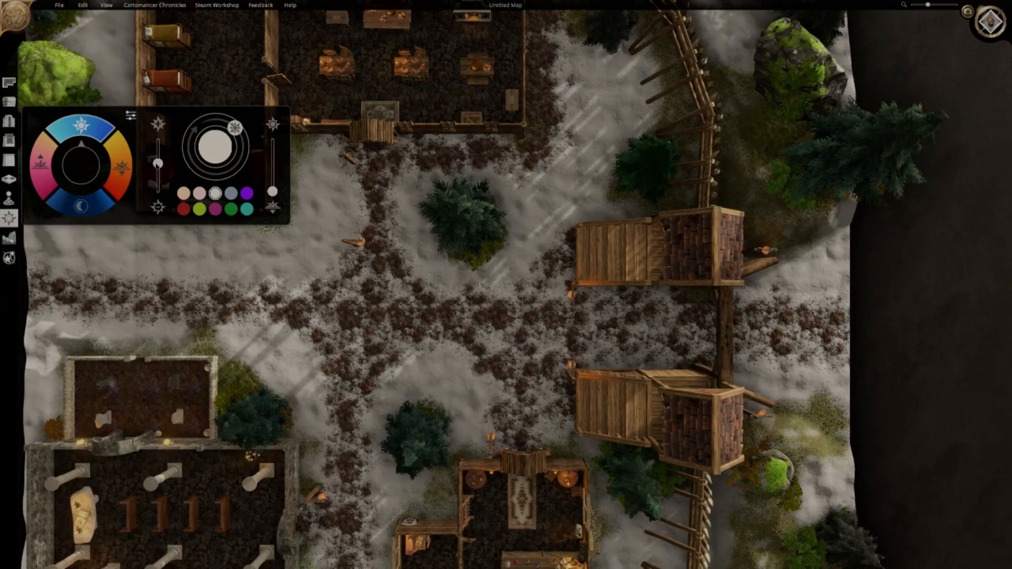
left_click(231, 193)
left_click(215, 193)
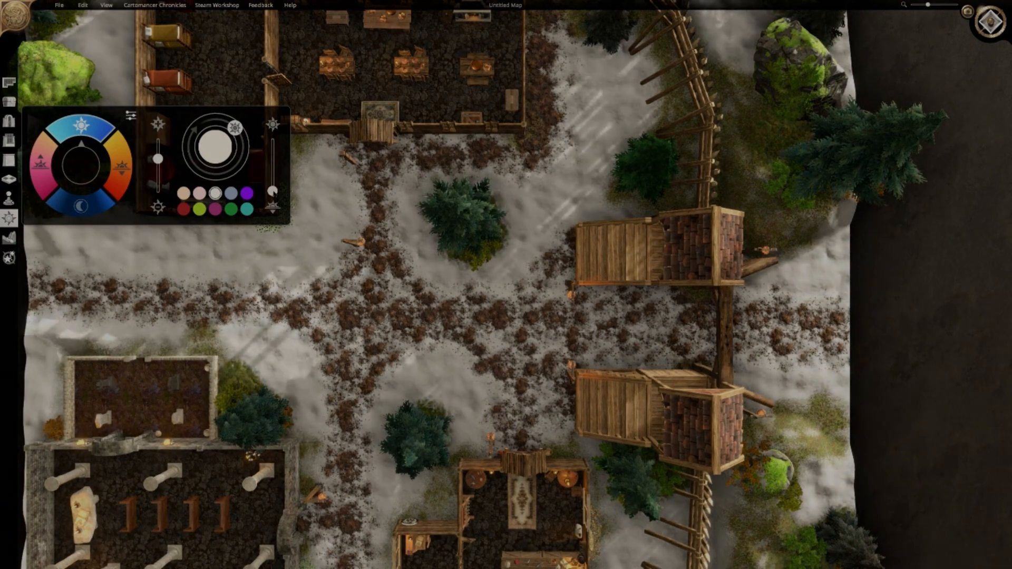
left_click_drag(272, 190, 273, 184)
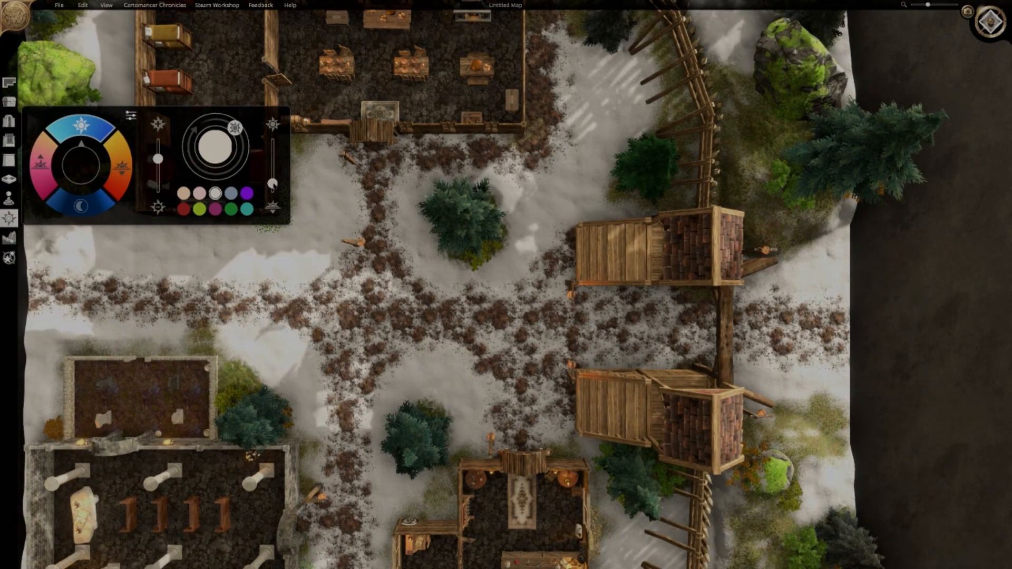
mouse_move(271, 183)
left_mouse_down()
mouse_move(272, 162)
mouse_move(271, 202)
left_mouse_up()
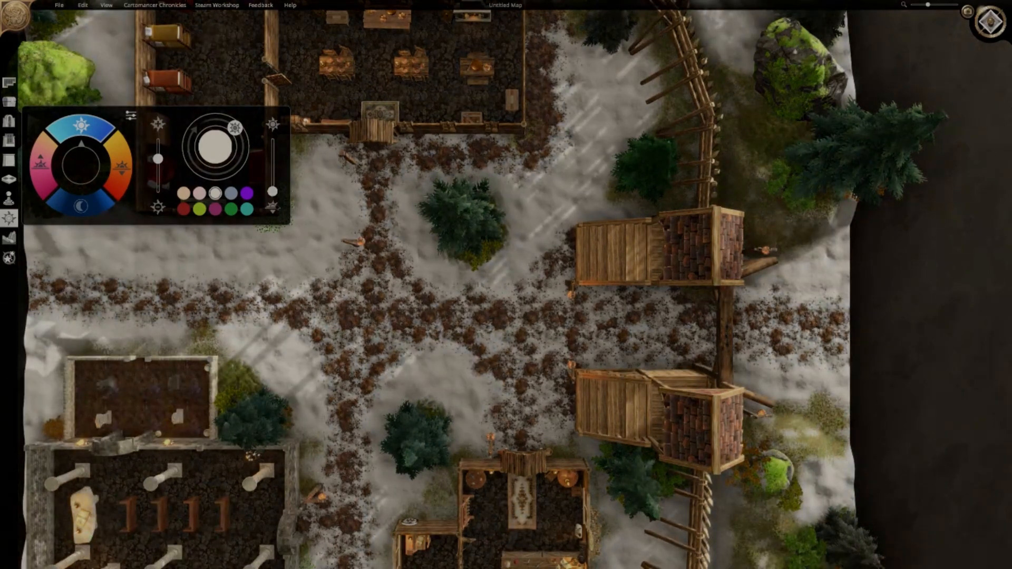
Reactivate the Redraw cave ceiling brush and examine the settlement under the new lighting from several sides and from directly above
middle_click_drag(401, 335, 283, 206)
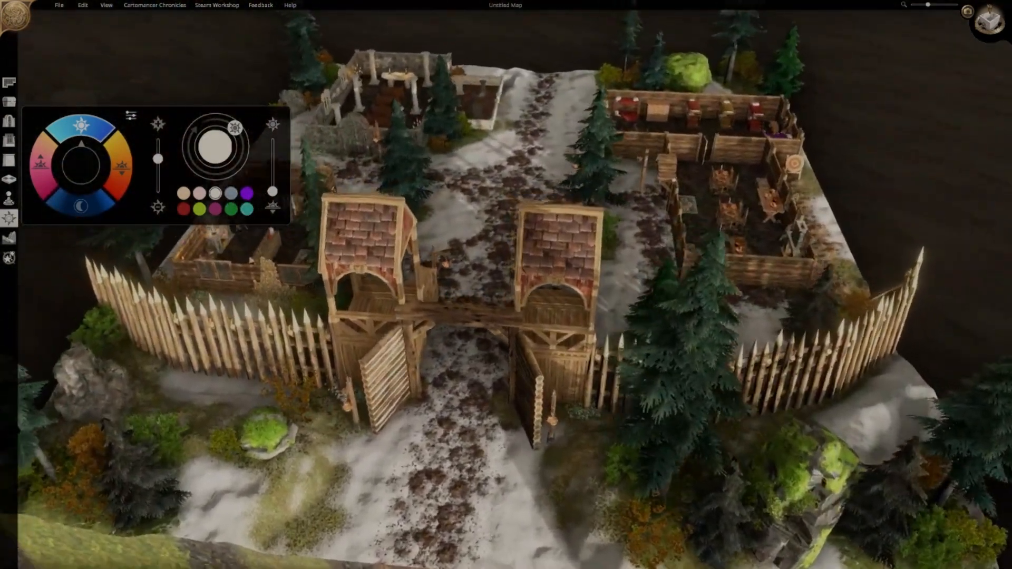
left_click(9, 238)
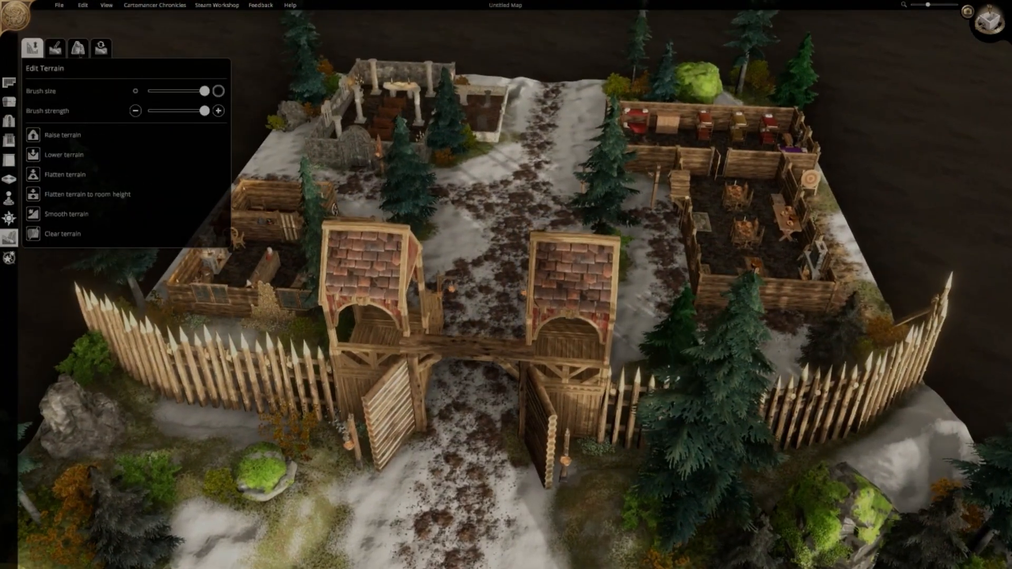
left_click(77, 48)
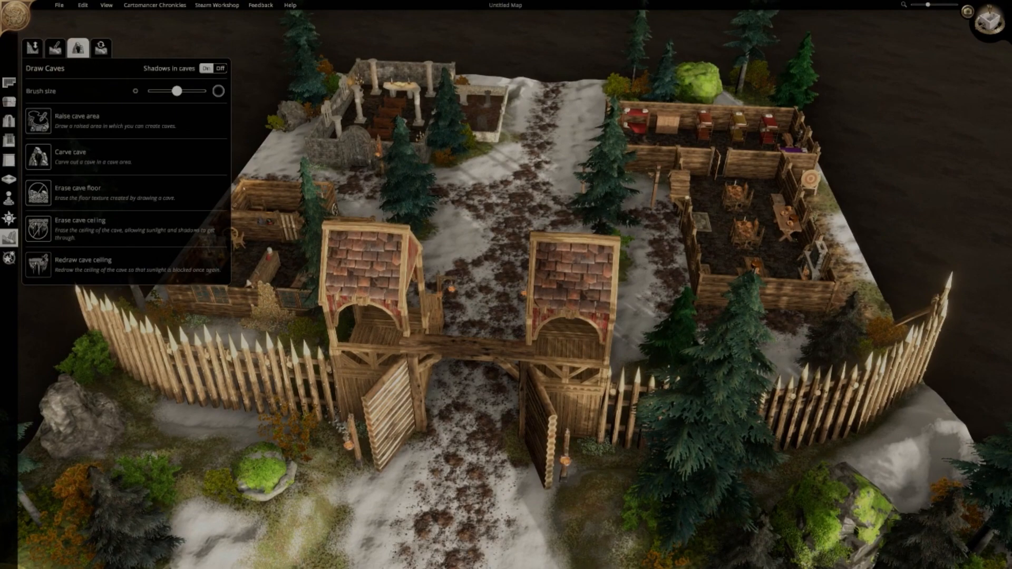
middle_click_drag(467, 384, 577, 334)
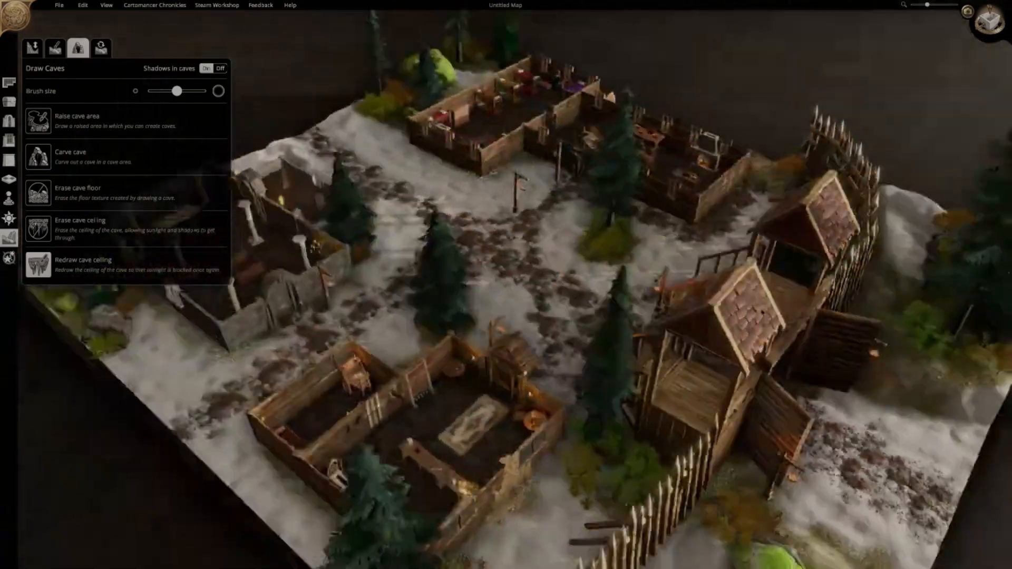
mouse_move(633, 311)
middle_mouse_down()
mouse_move(700, 317)
mouse_move(730, 340)
mouse_move(778, 296)
middle_mouse_up()
scroll(778, 296, "down", 3)
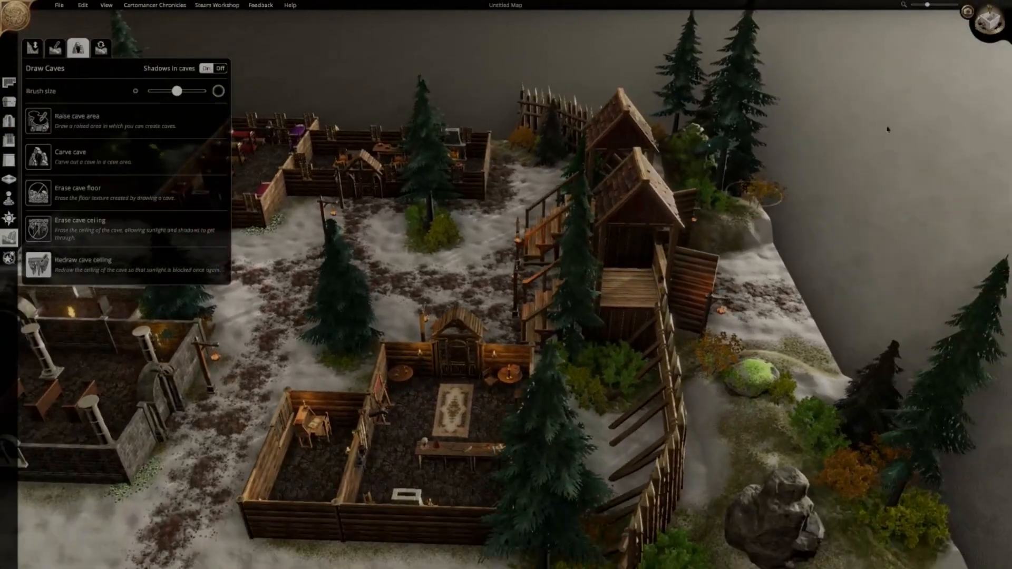
left_click(989, 22)
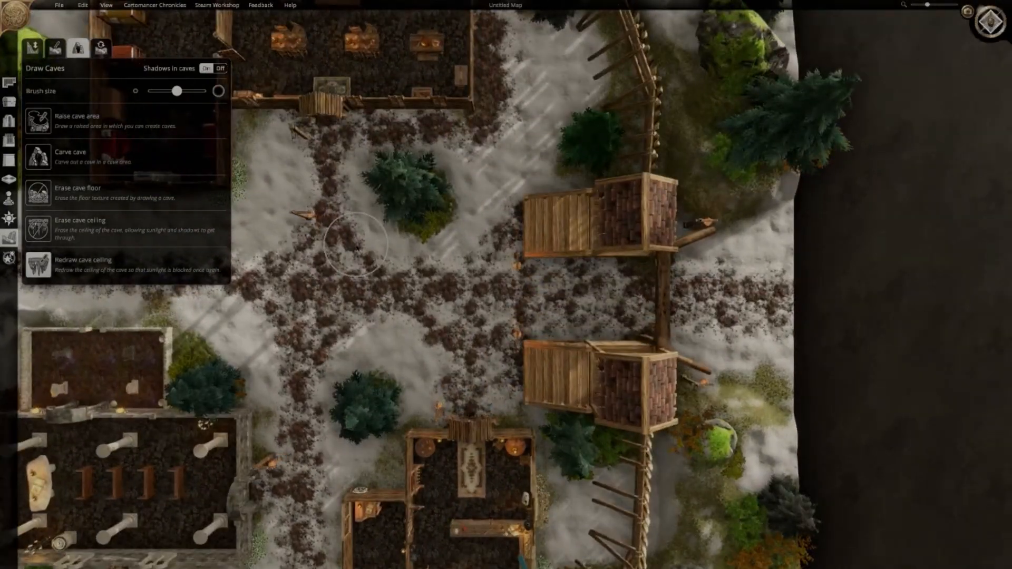